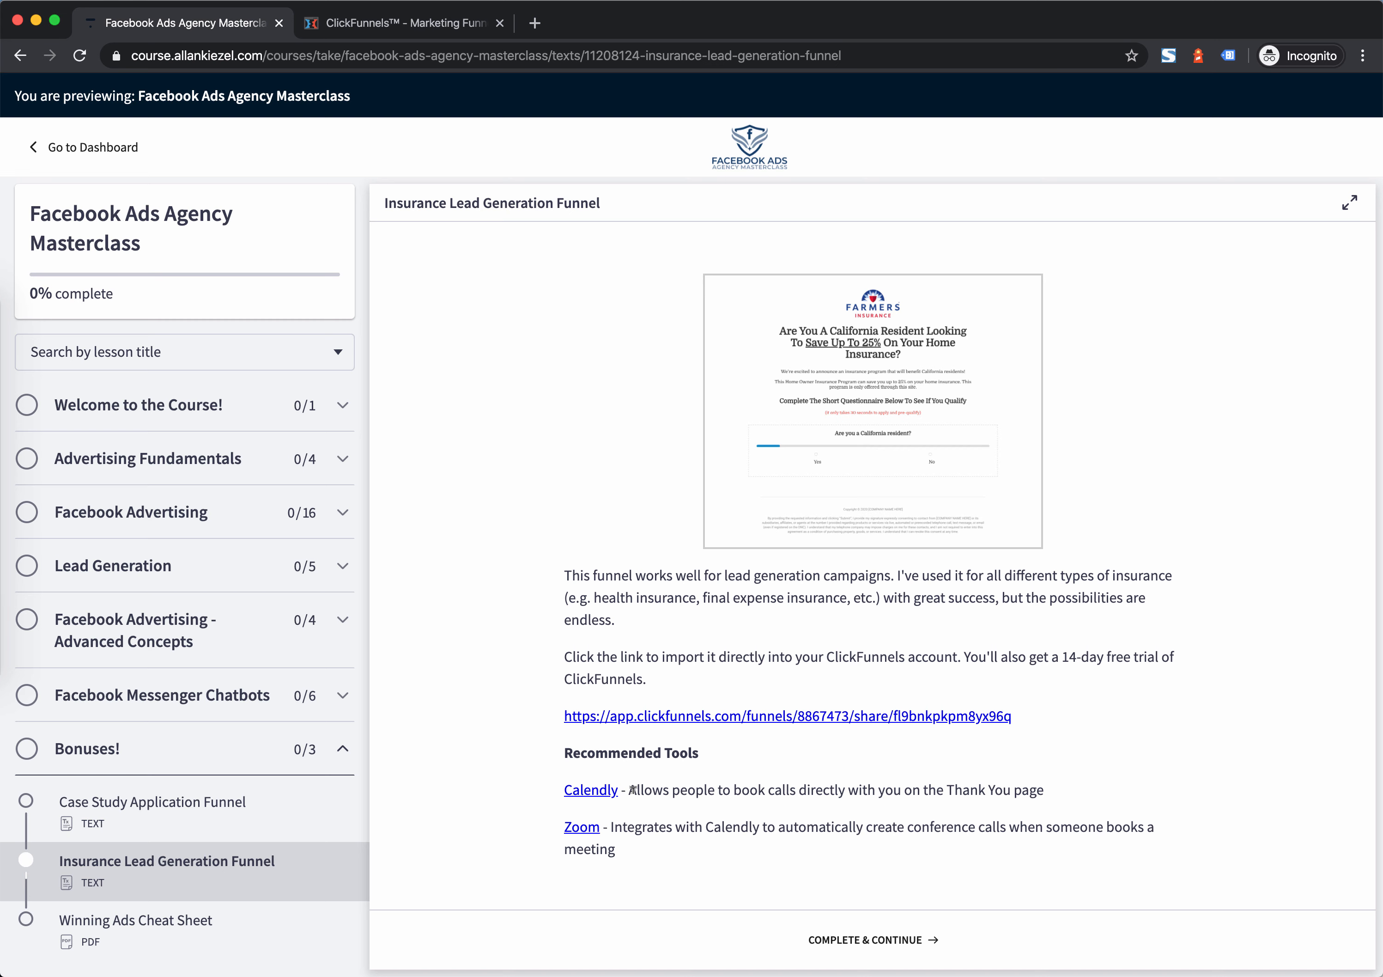
# Open the insurance lead generation funnel's share link and look over its Optin, Qualified and Thank You page previews
pyautogui.click(714, 717)
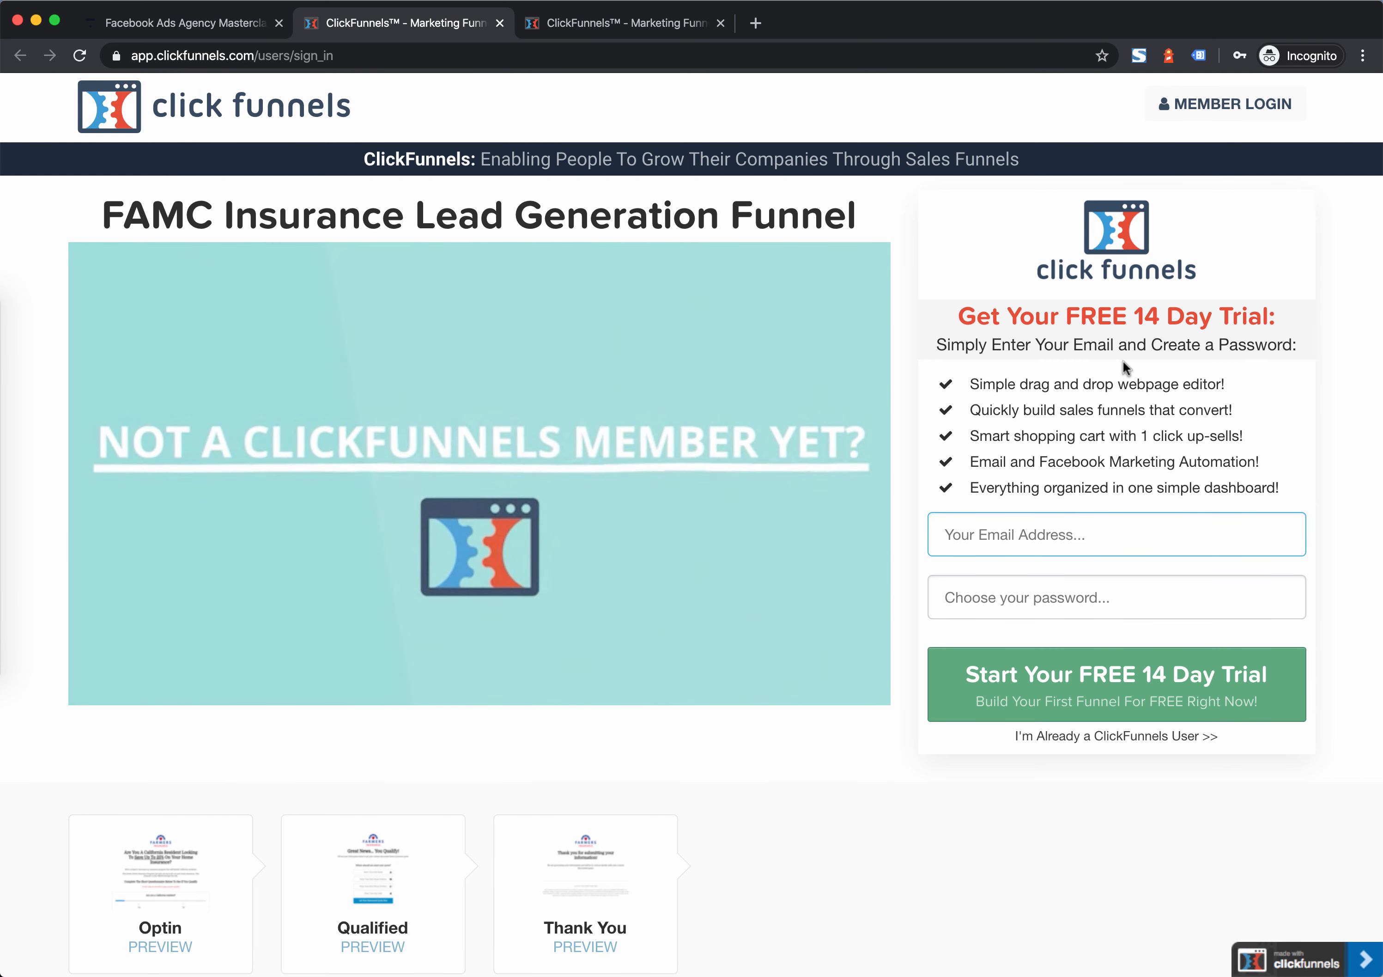
pyautogui.scroll(-2, 558, 576)
pyautogui.moveTo(108, 778)
pyautogui.scroll(-2, 155, 769)
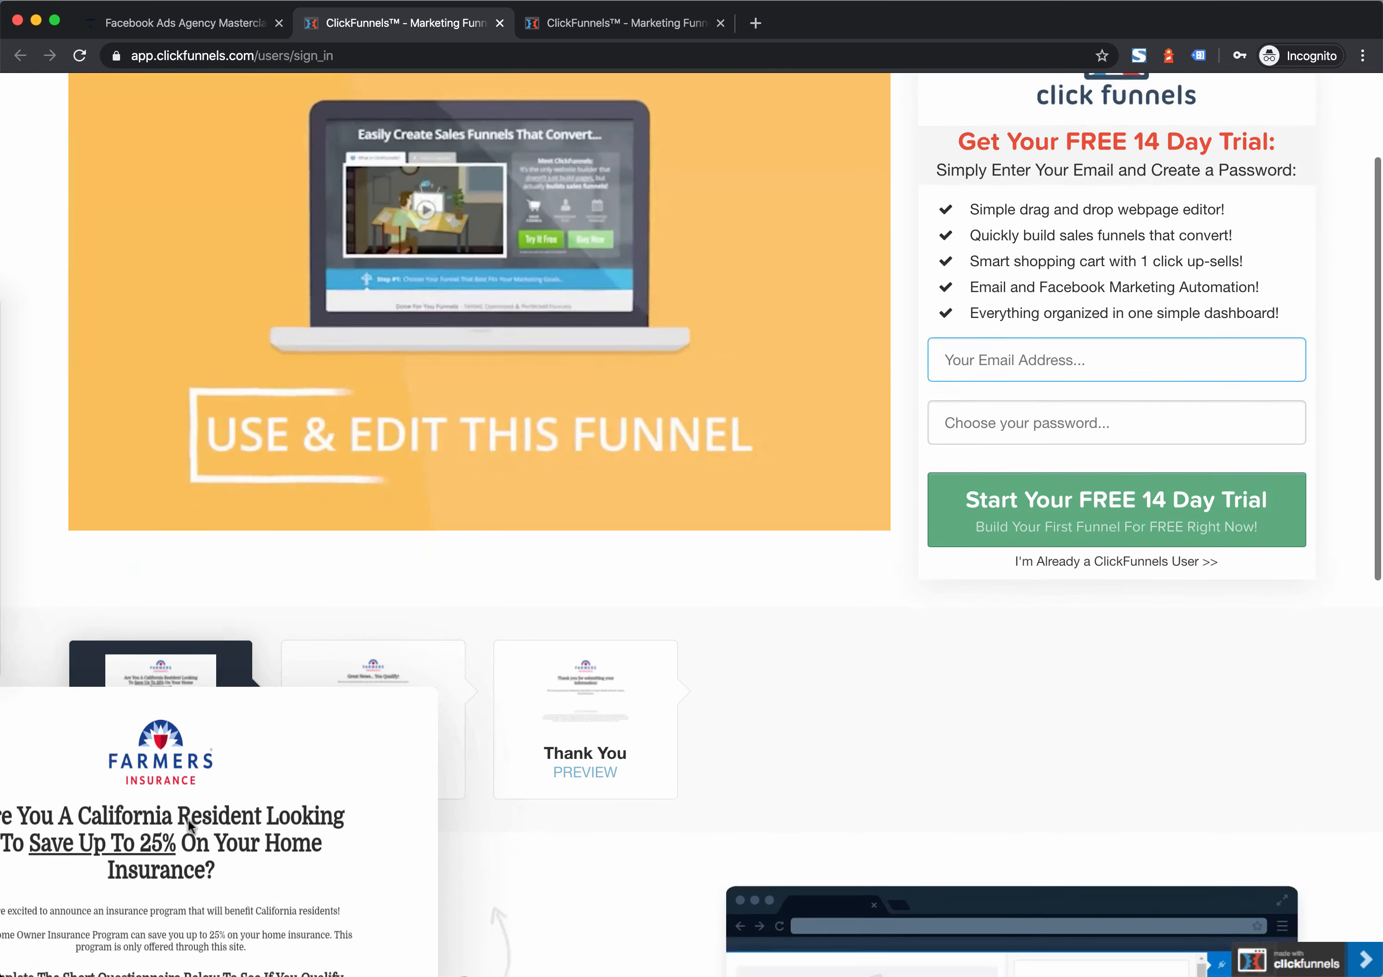
pyautogui.moveTo(405, 614)
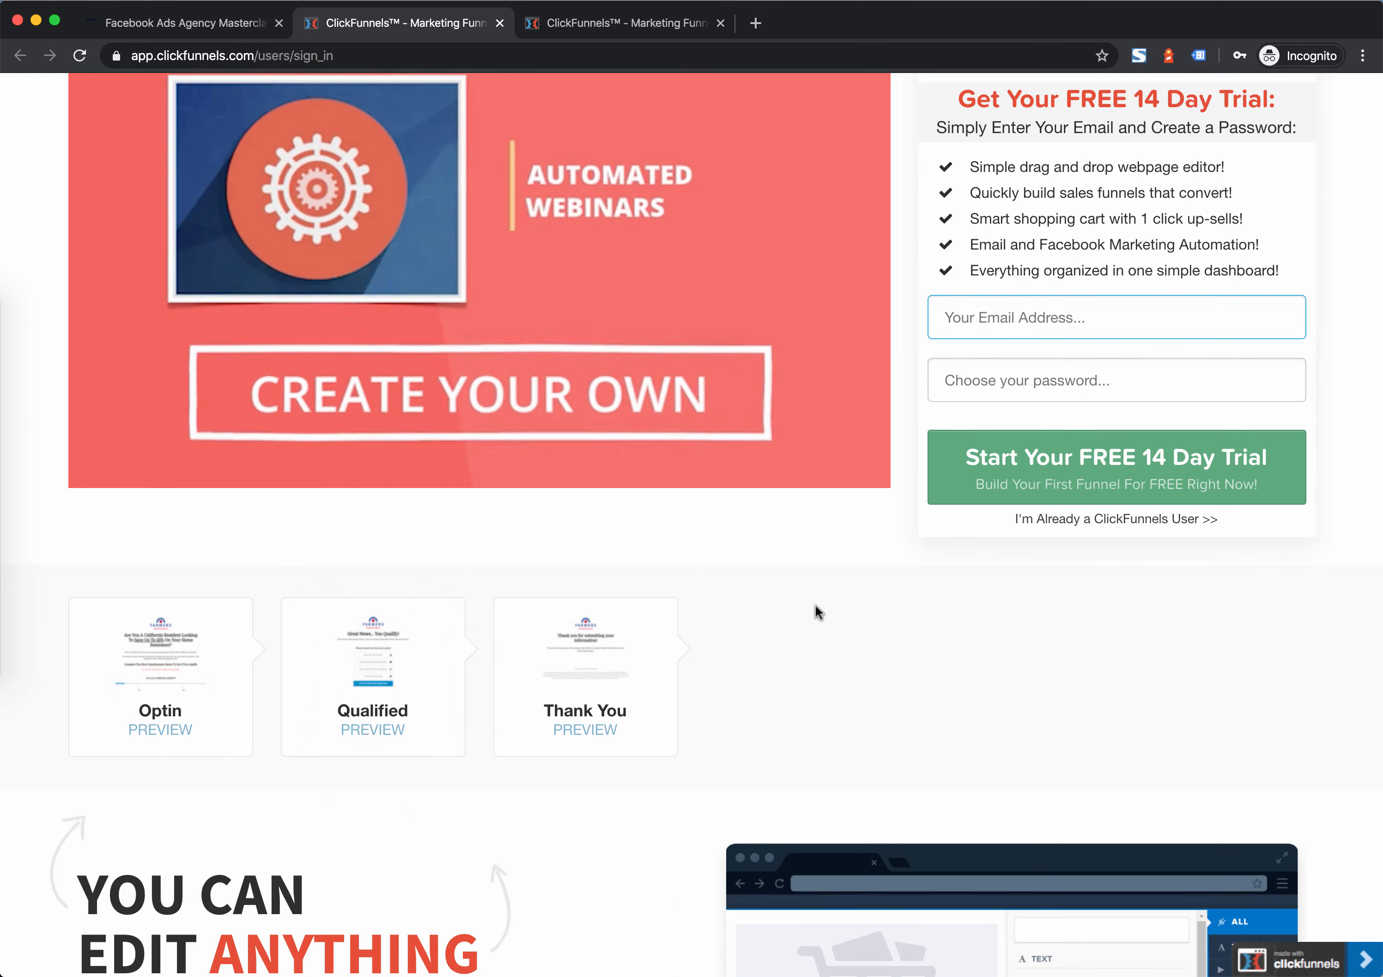
pyautogui.scroll(-1, 816, 604)
pyautogui.scroll(4, 817, 612)
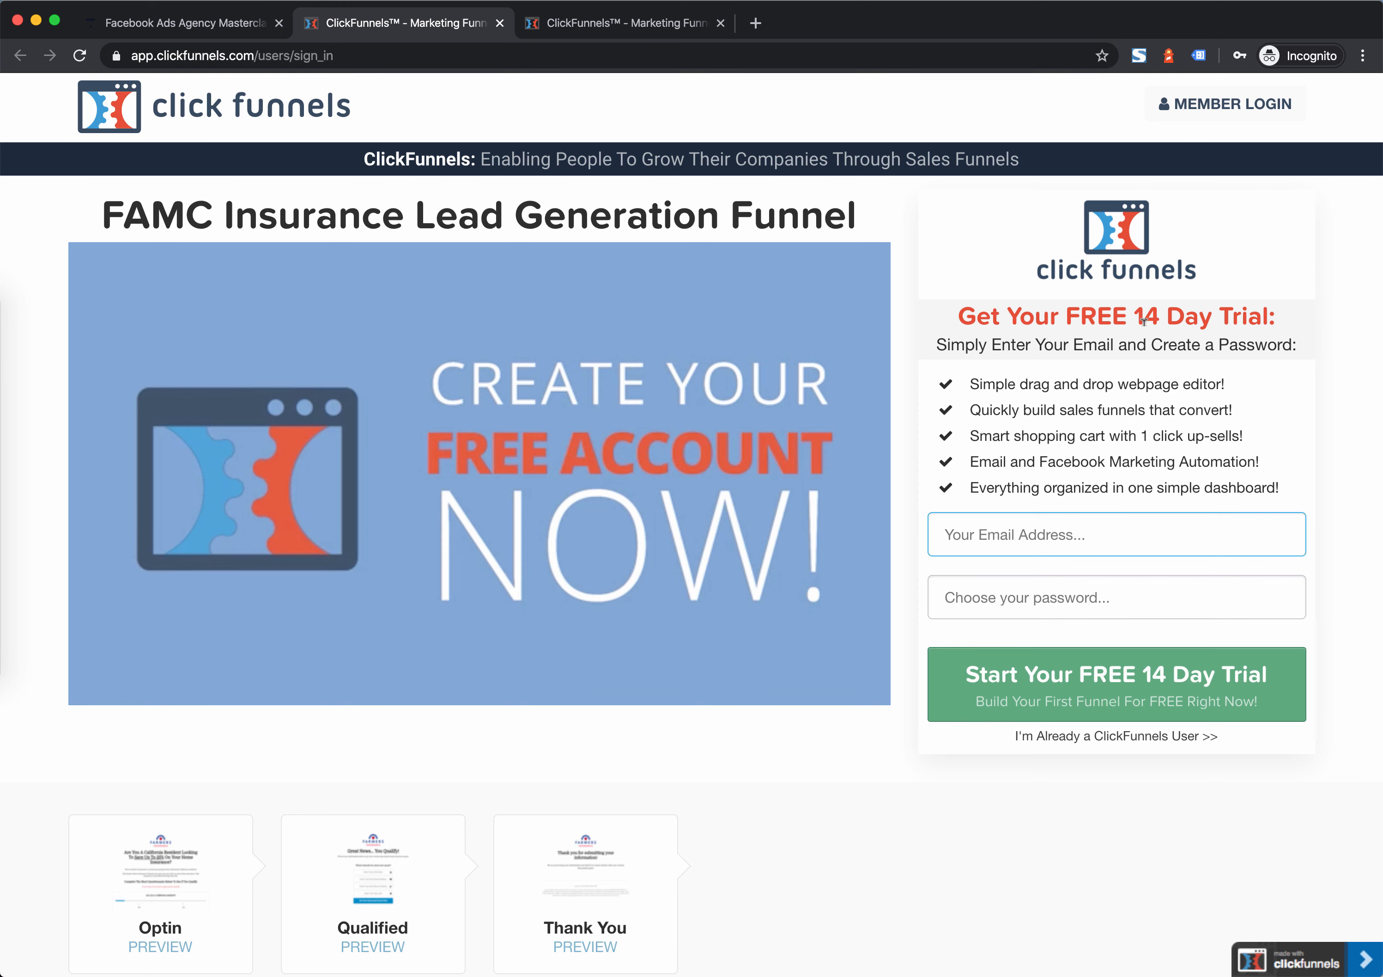
# Log in as an existing member and add the shared FAMC Insurance Lead Generation Funnel to the account
pyautogui.click(1201, 110)
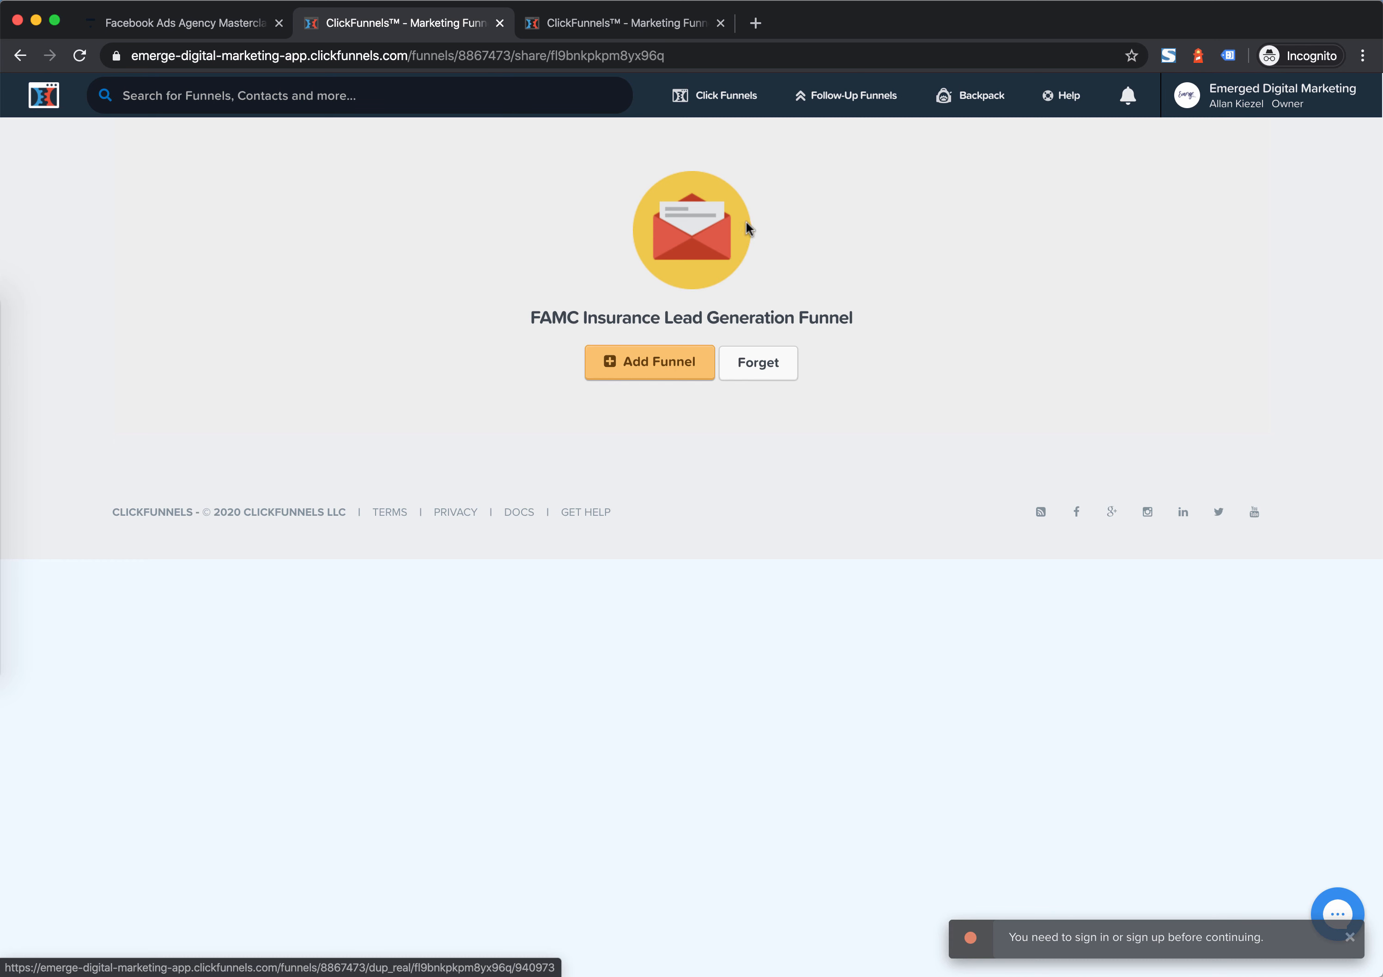
pyautogui.moveTo(717, 108)
pyautogui.click(693, 136)
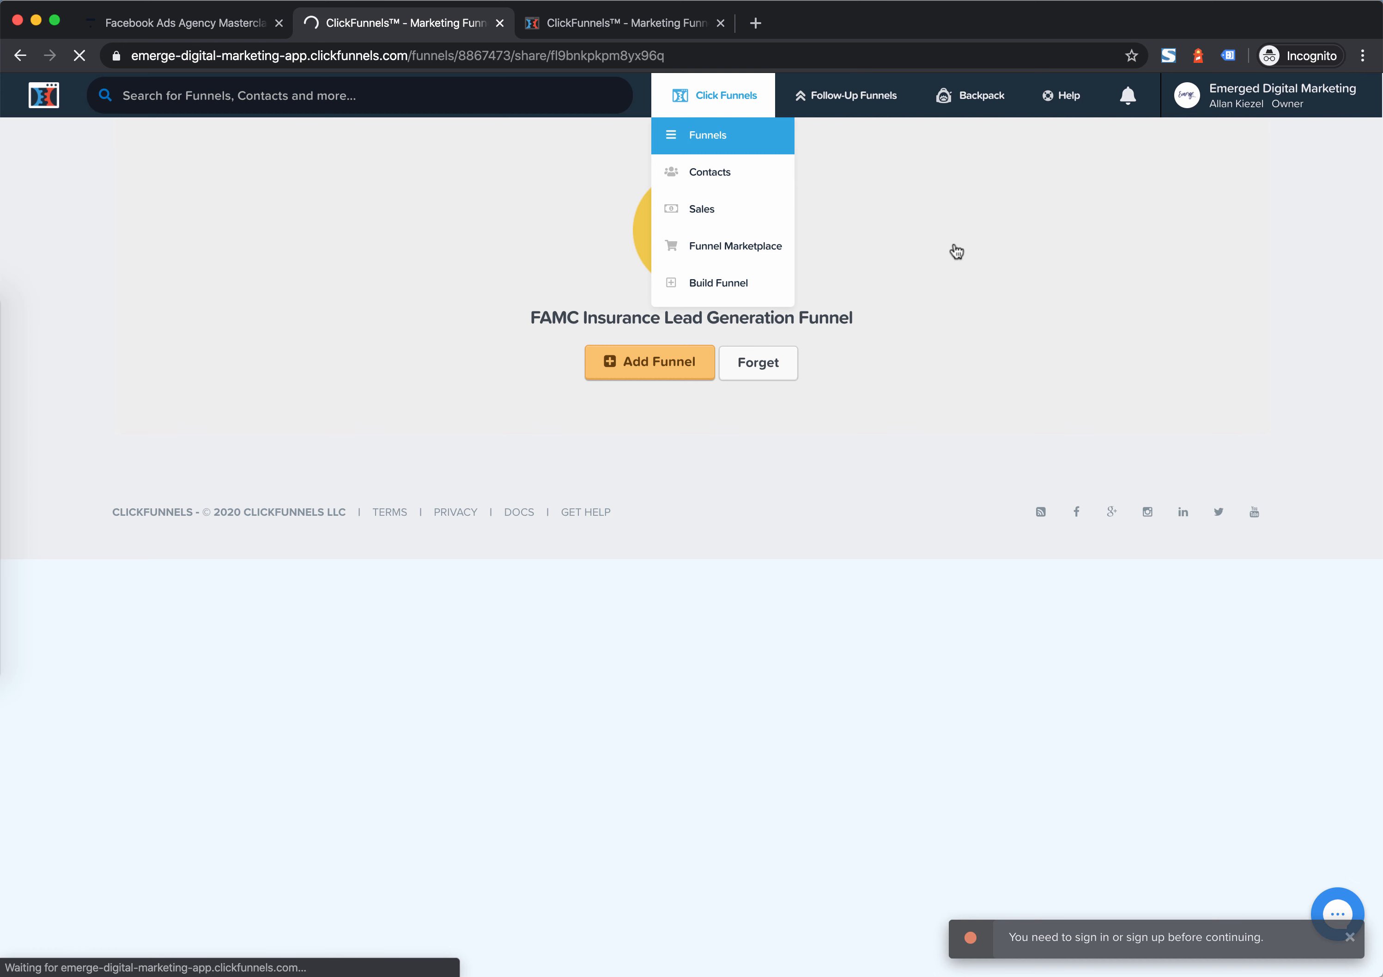
pyautogui.moveTo(760, 98)
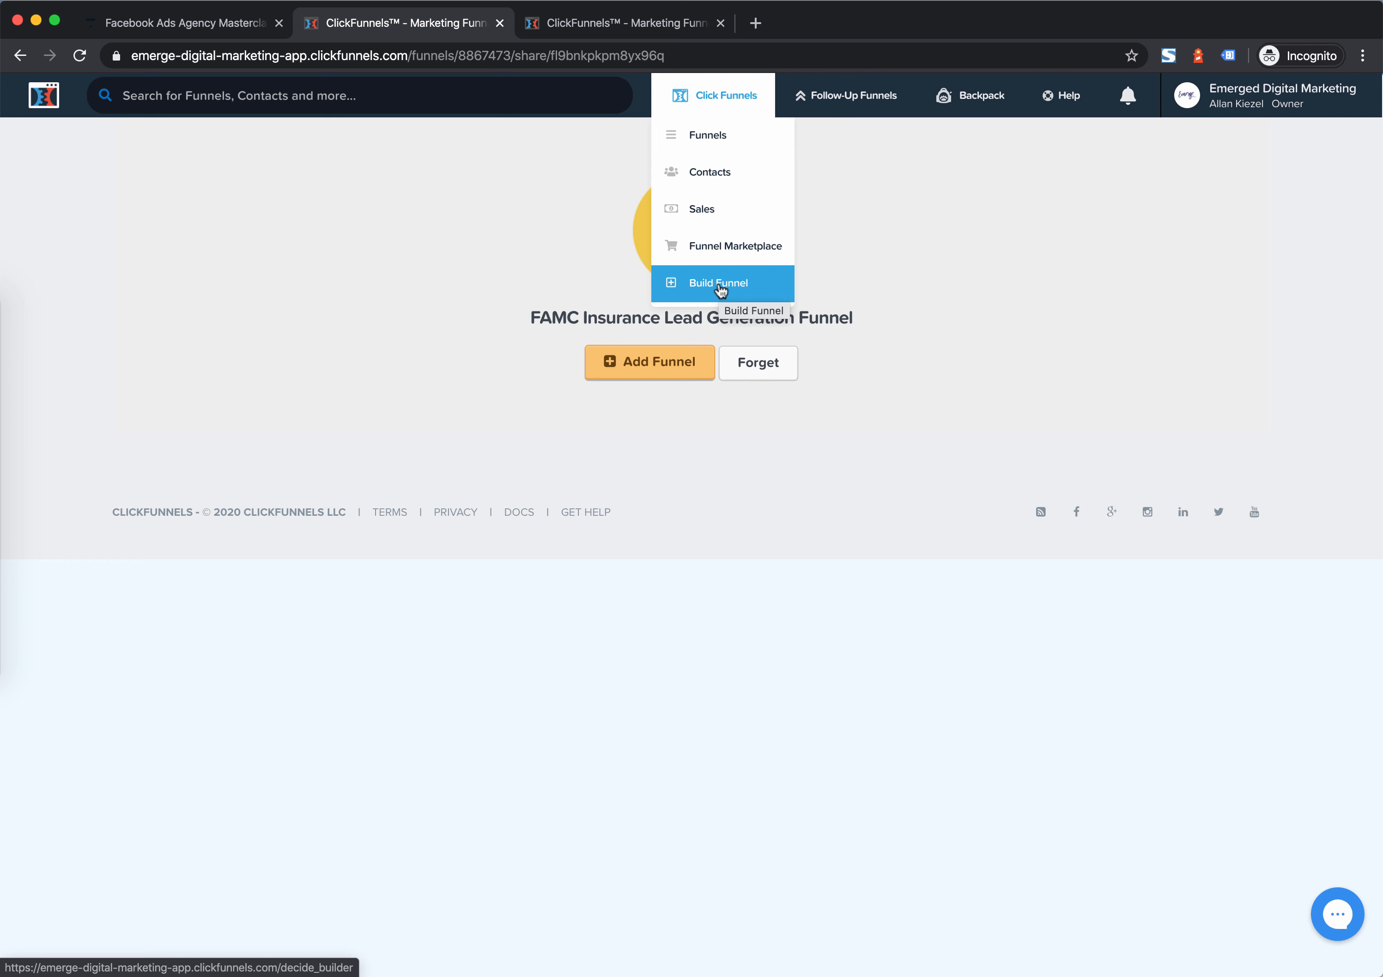
pyautogui.click(619, 359)
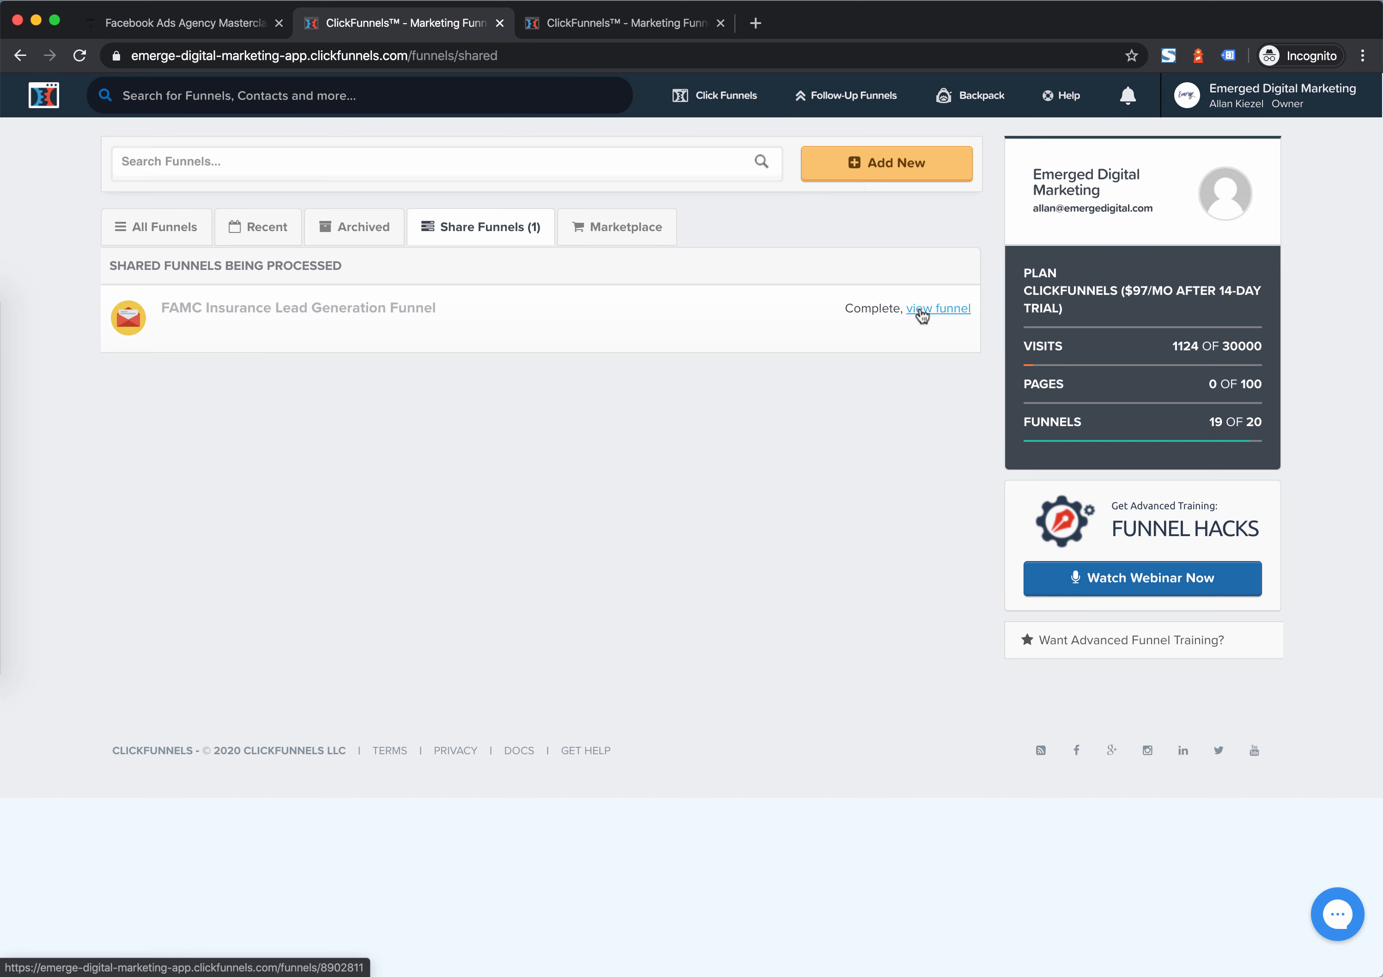
# Open the imported funnel's settings, review them through the Stripe, Zapier and webhook sections, and save them
pyautogui.click(922, 309)
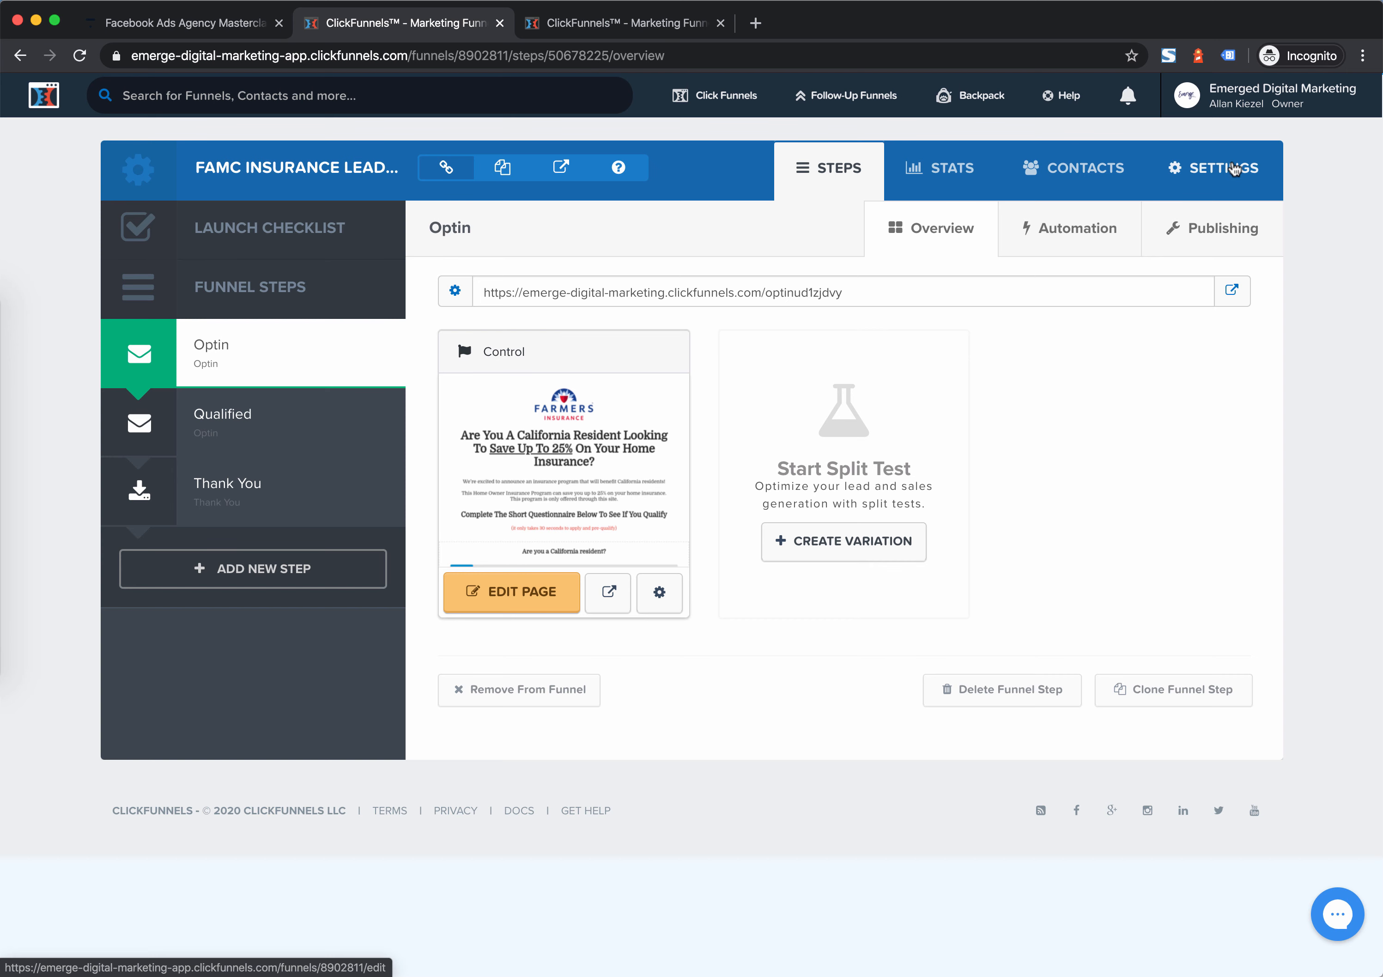
pyautogui.click(1234, 170)
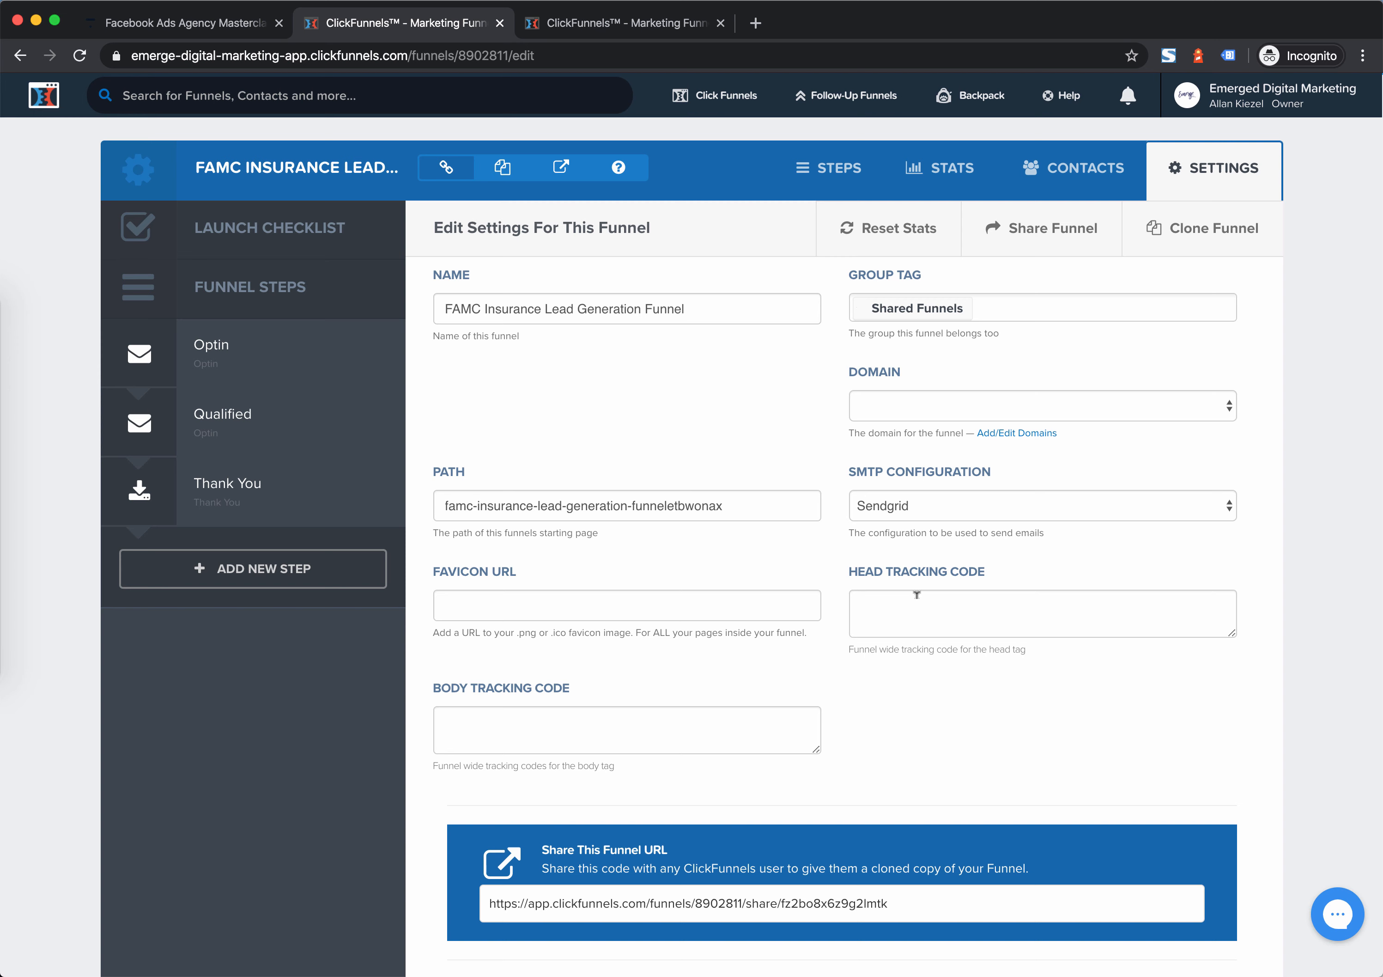
pyautogui.scroll(-5, 860, 585)
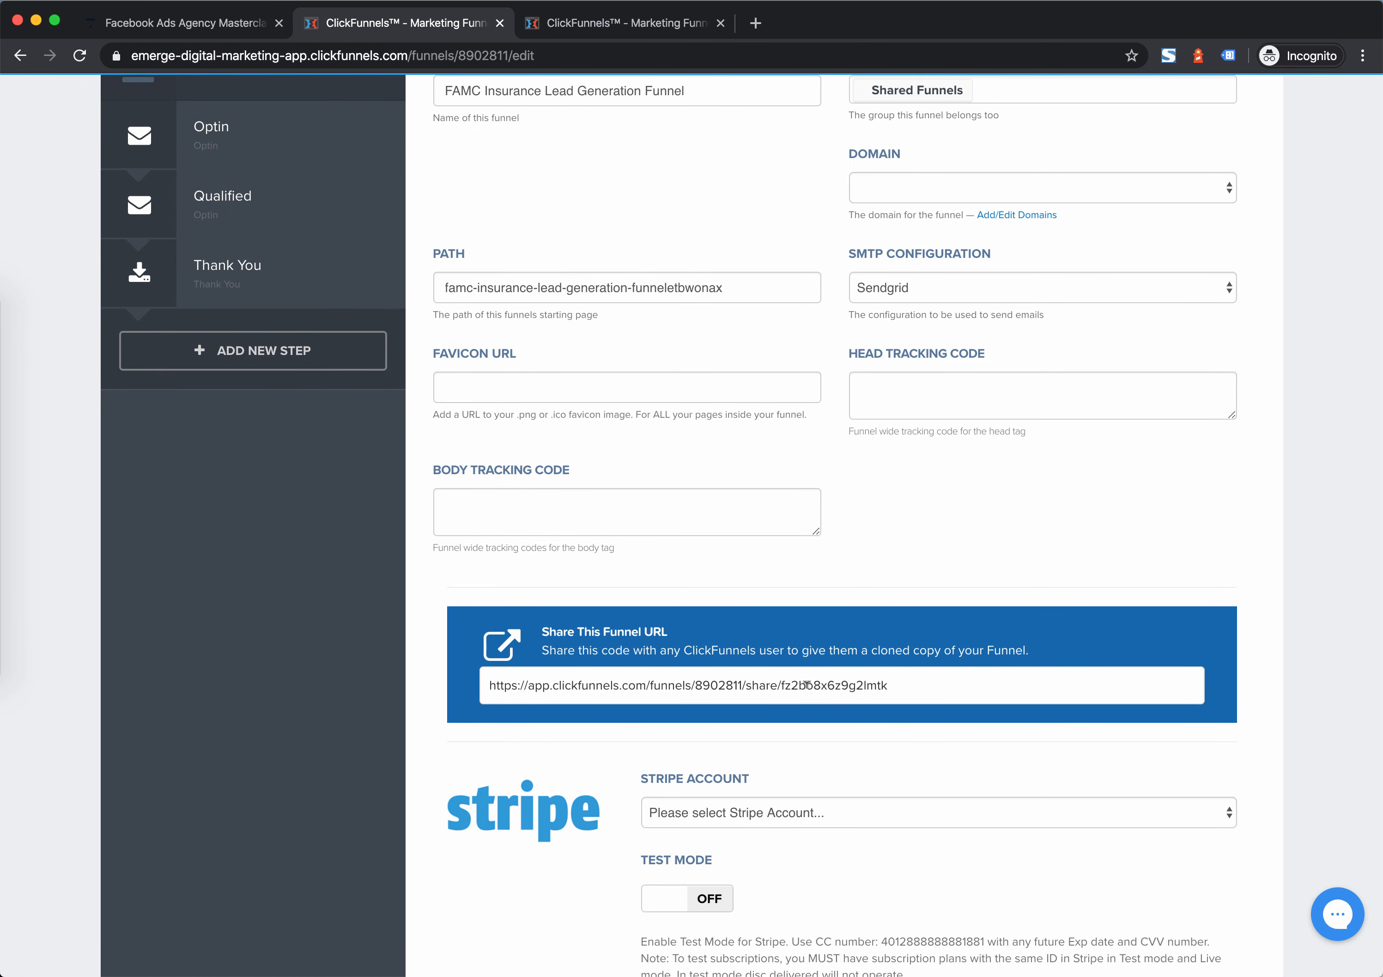
pyautogui.scroll(-7, 806, 685)
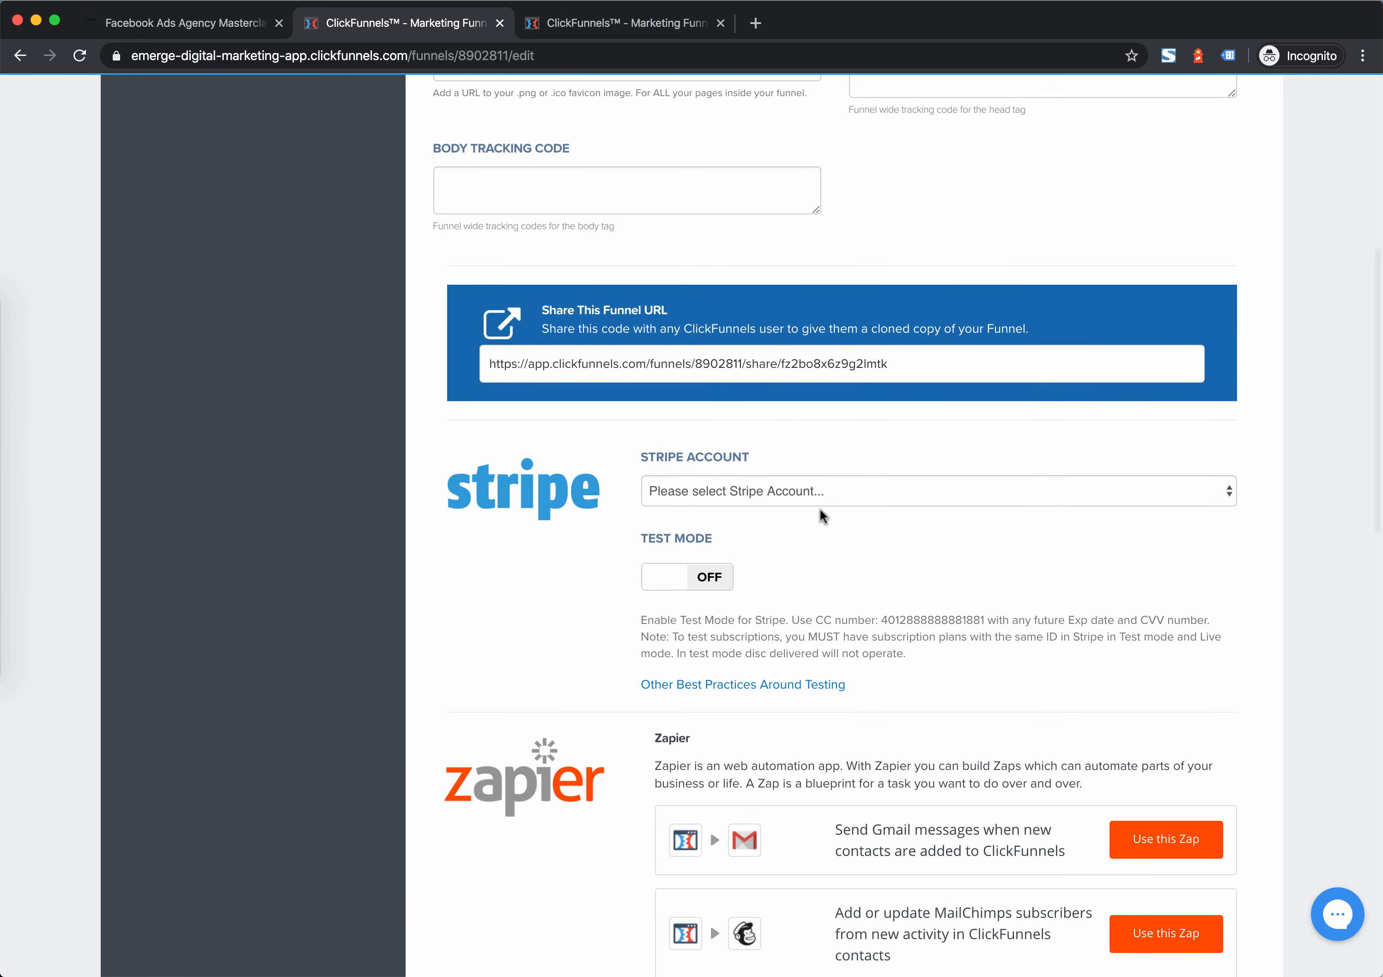
pyautogui.scroll(-8, 830, 765)
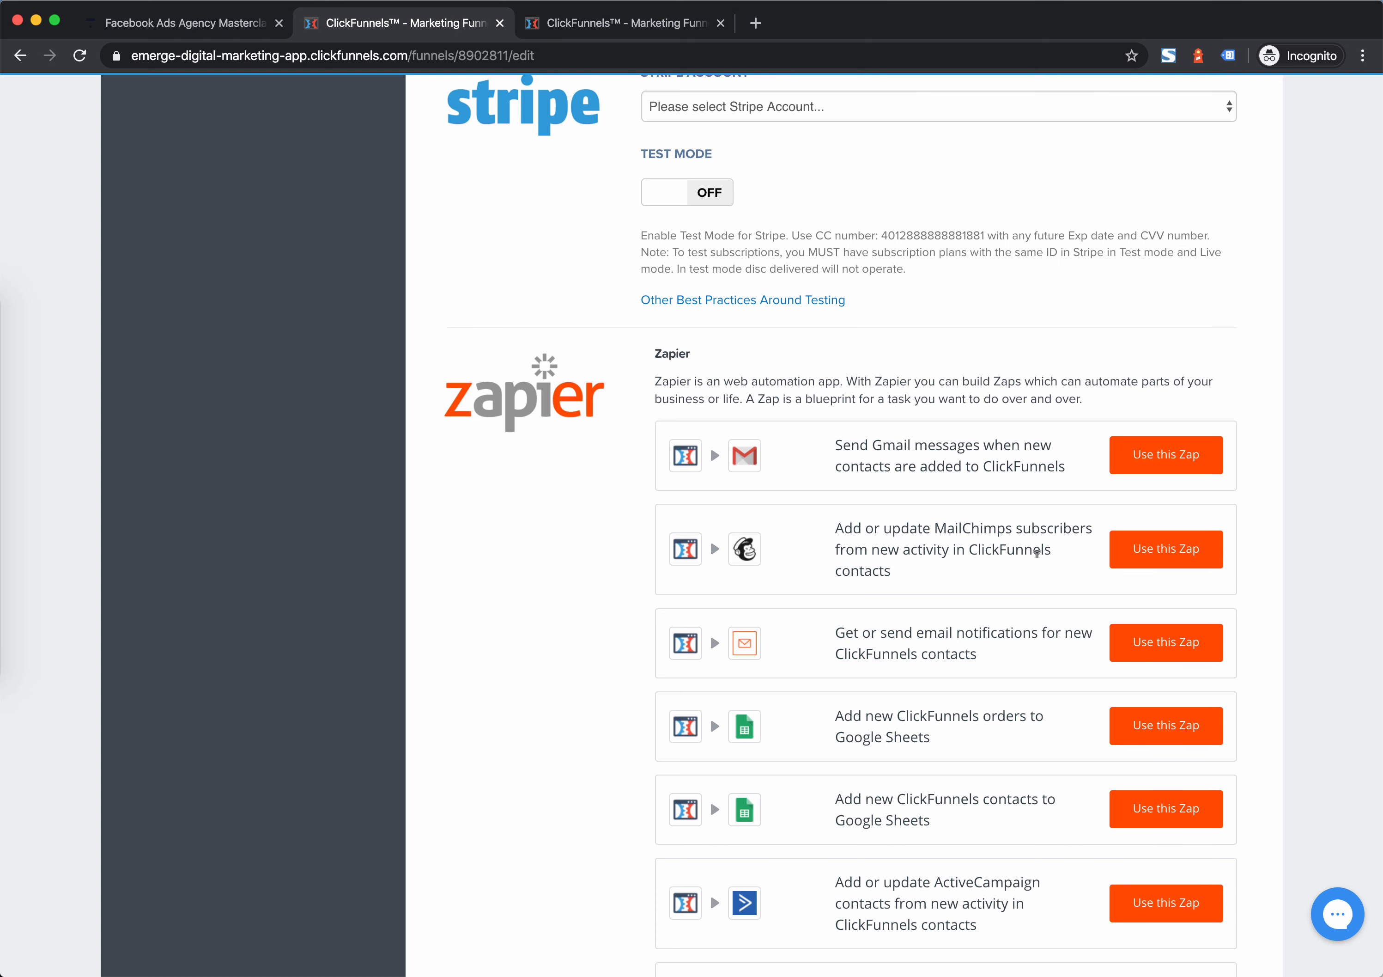
pyautogui.scroll(-10, 1038, 551)
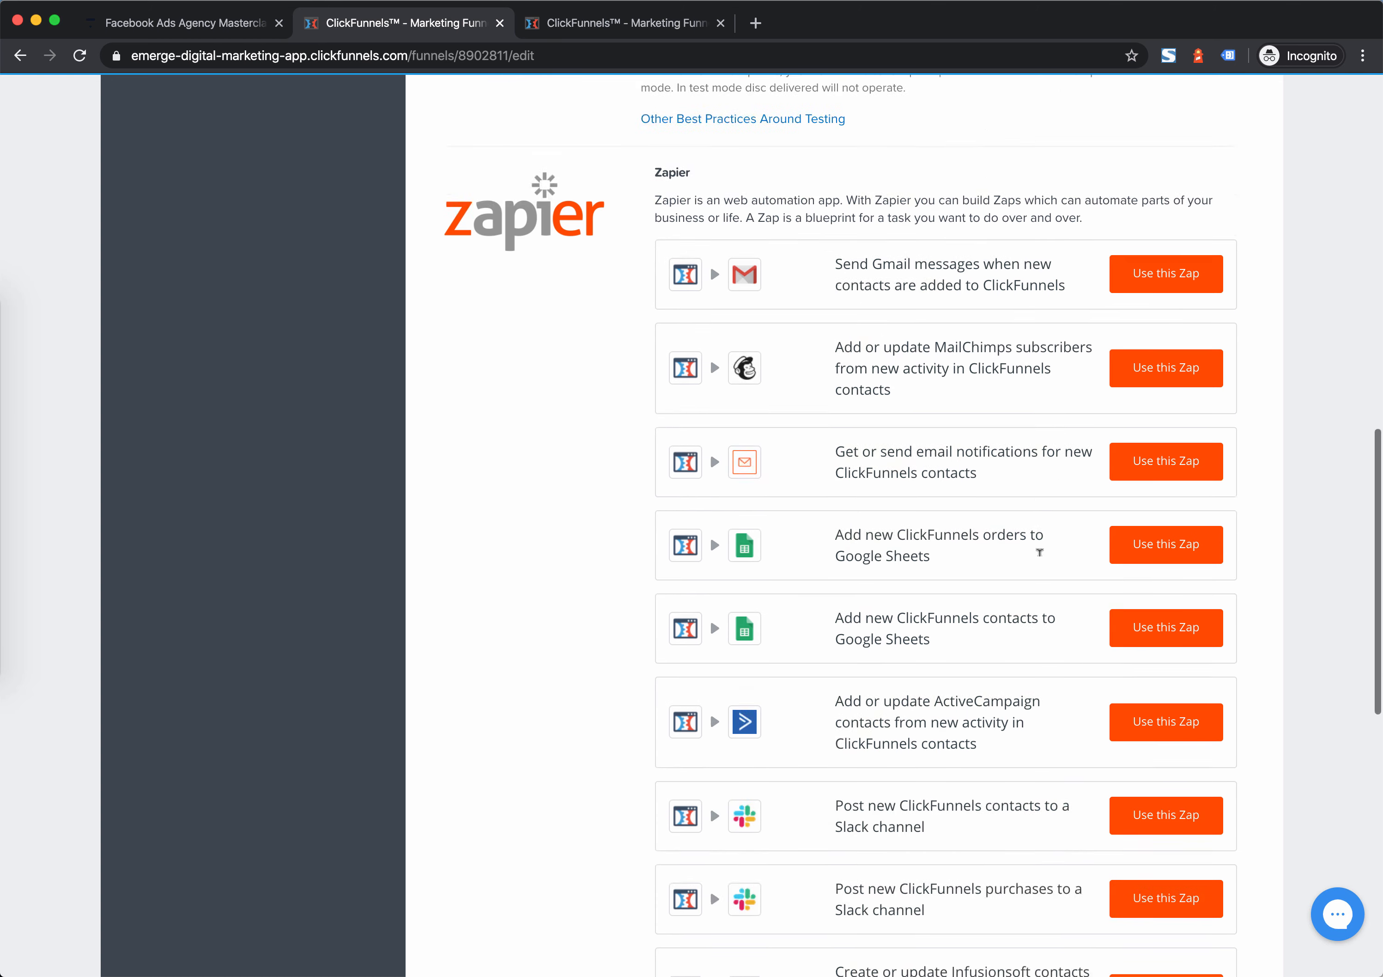
pyautogui.scroll(-5, 1039, 556)
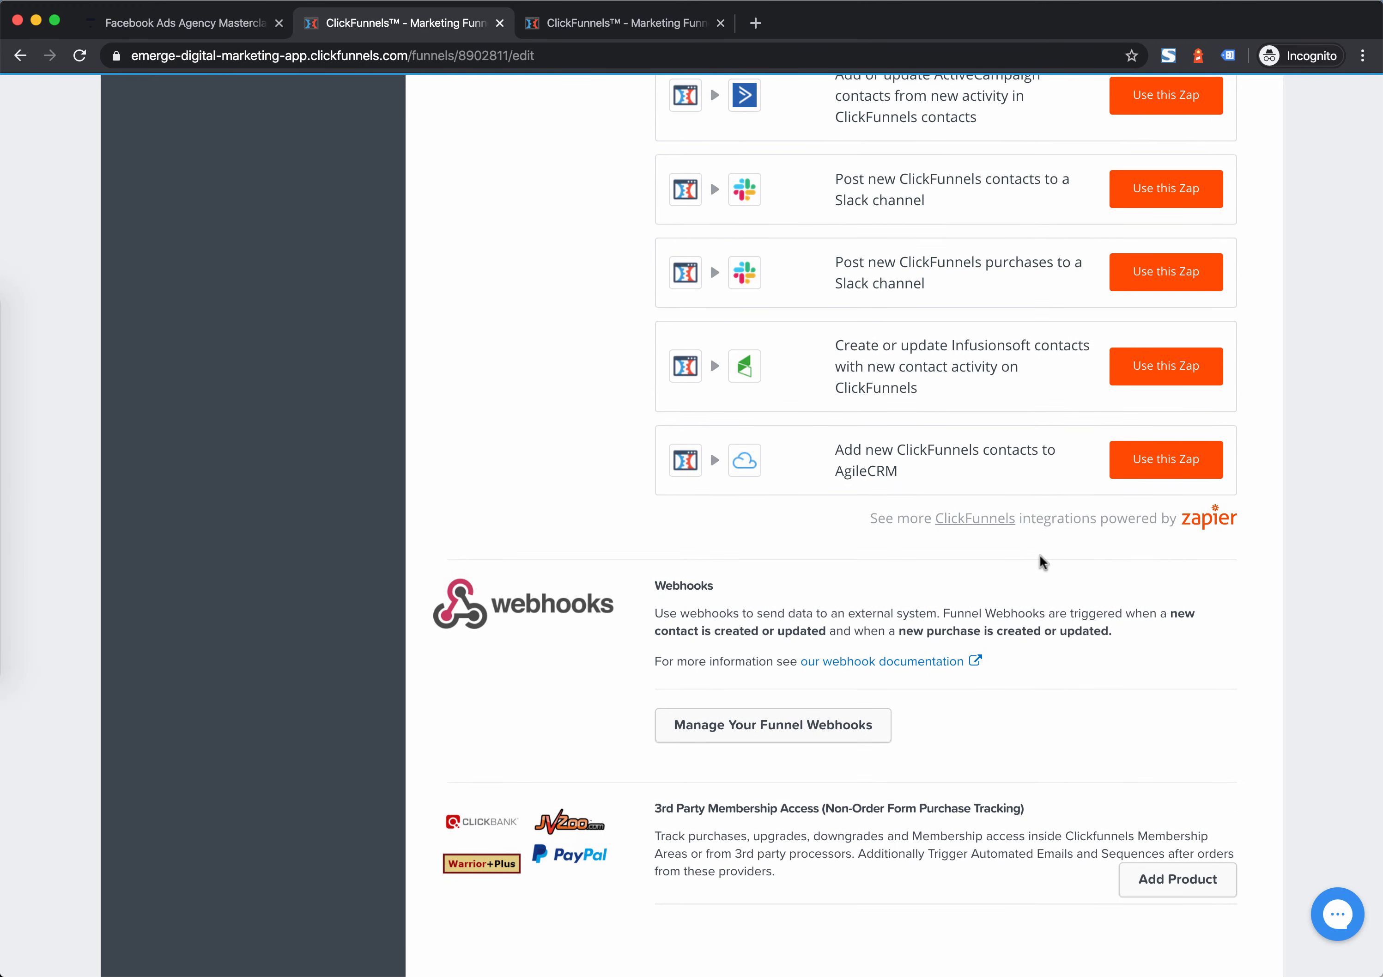
pyautogui.scroll(-3, 1040, 554)
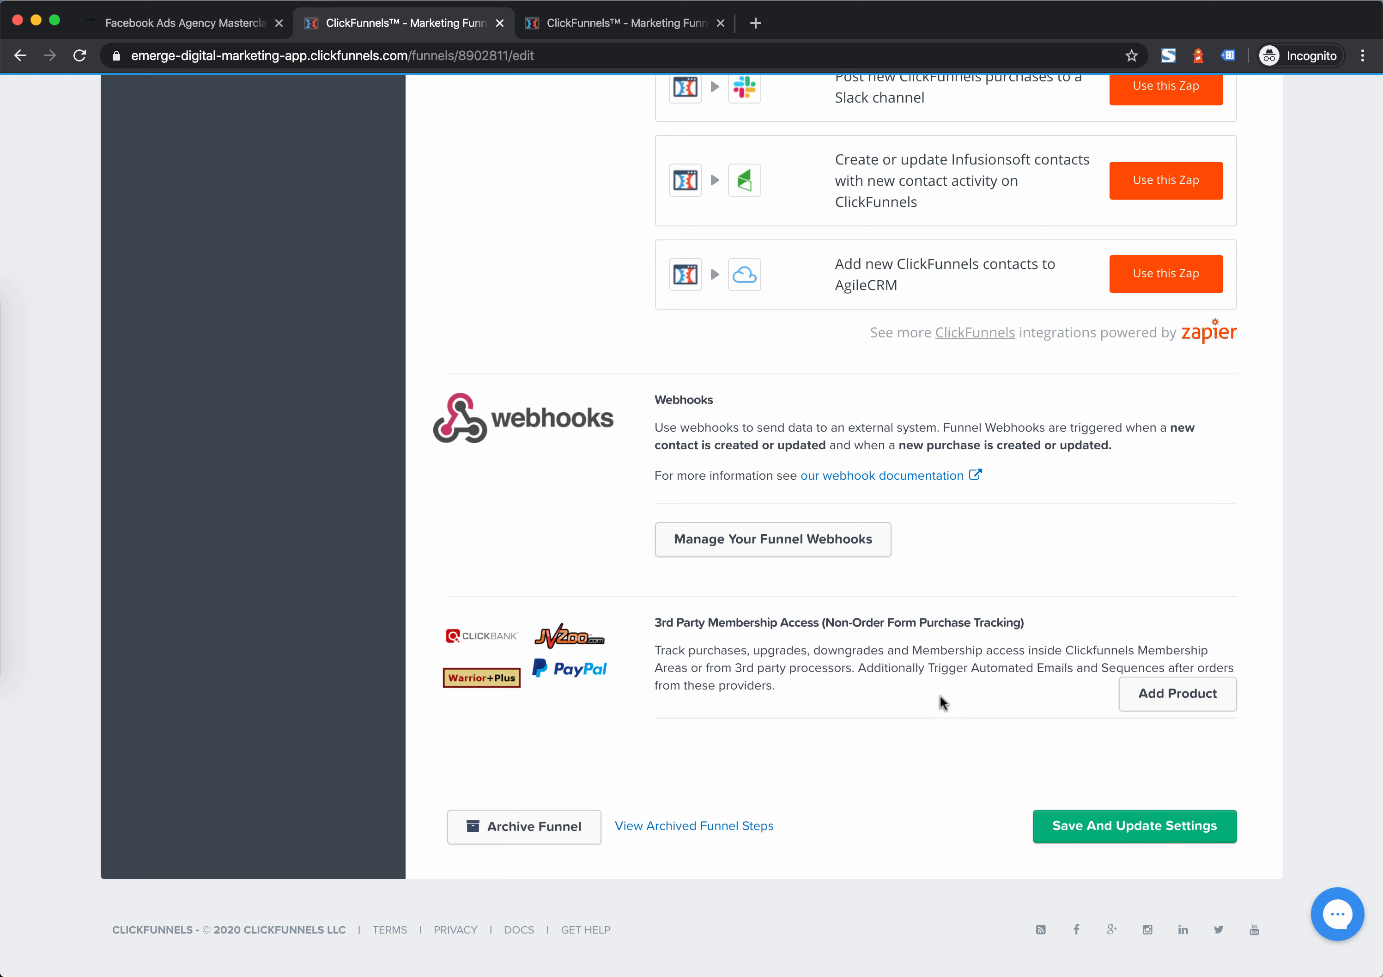
pyautogui.click(1146, 824)
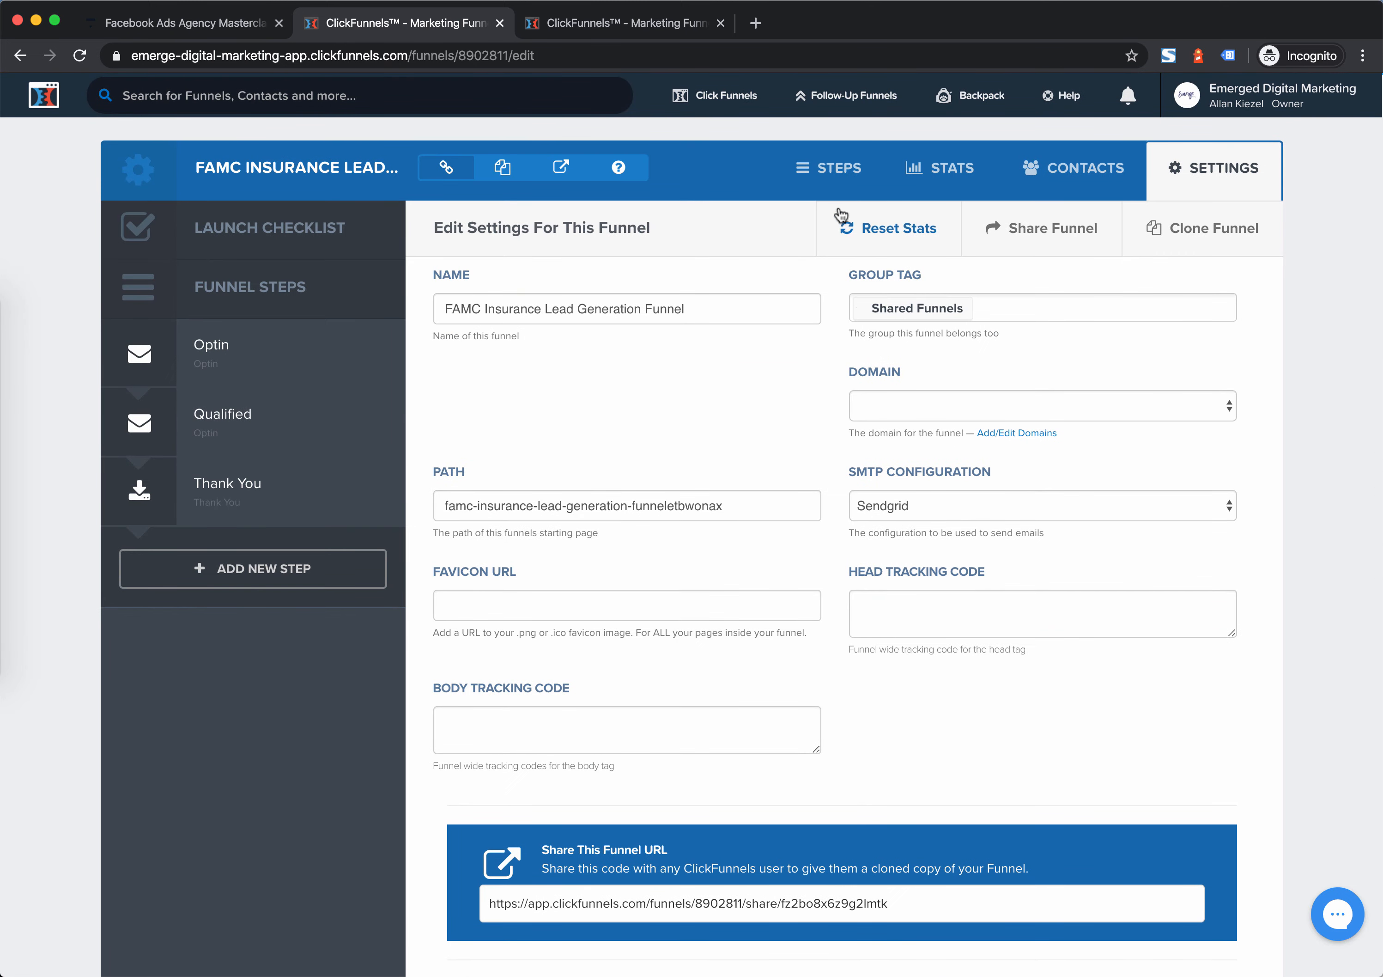
# Return to the funnel steps and view the name and path settings of the Optin control page
pyautogui.click(835, 185)
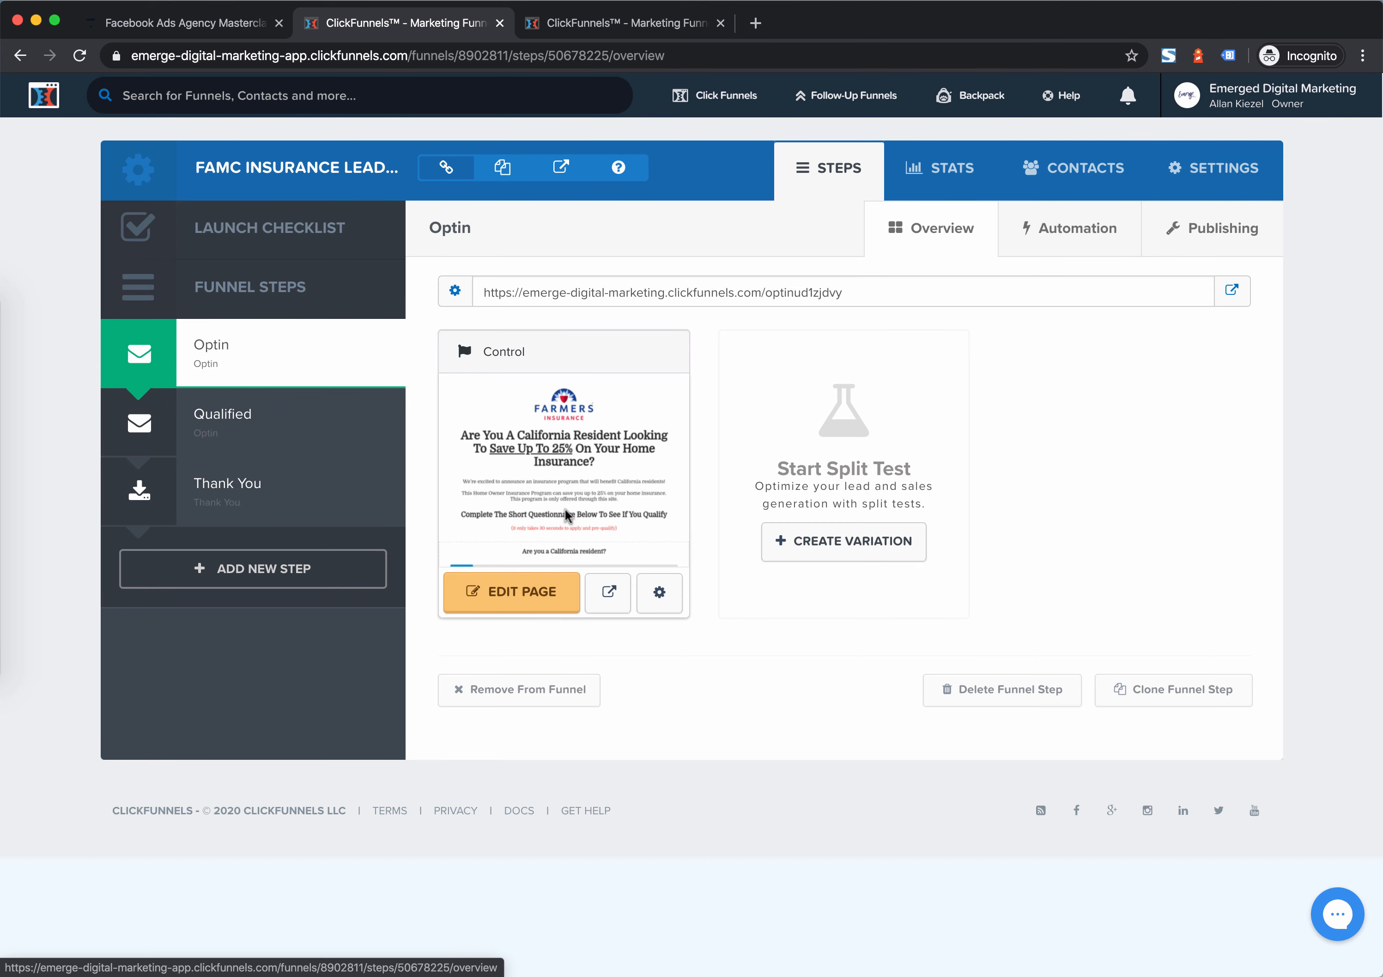
pyautogui.click(657, 593)
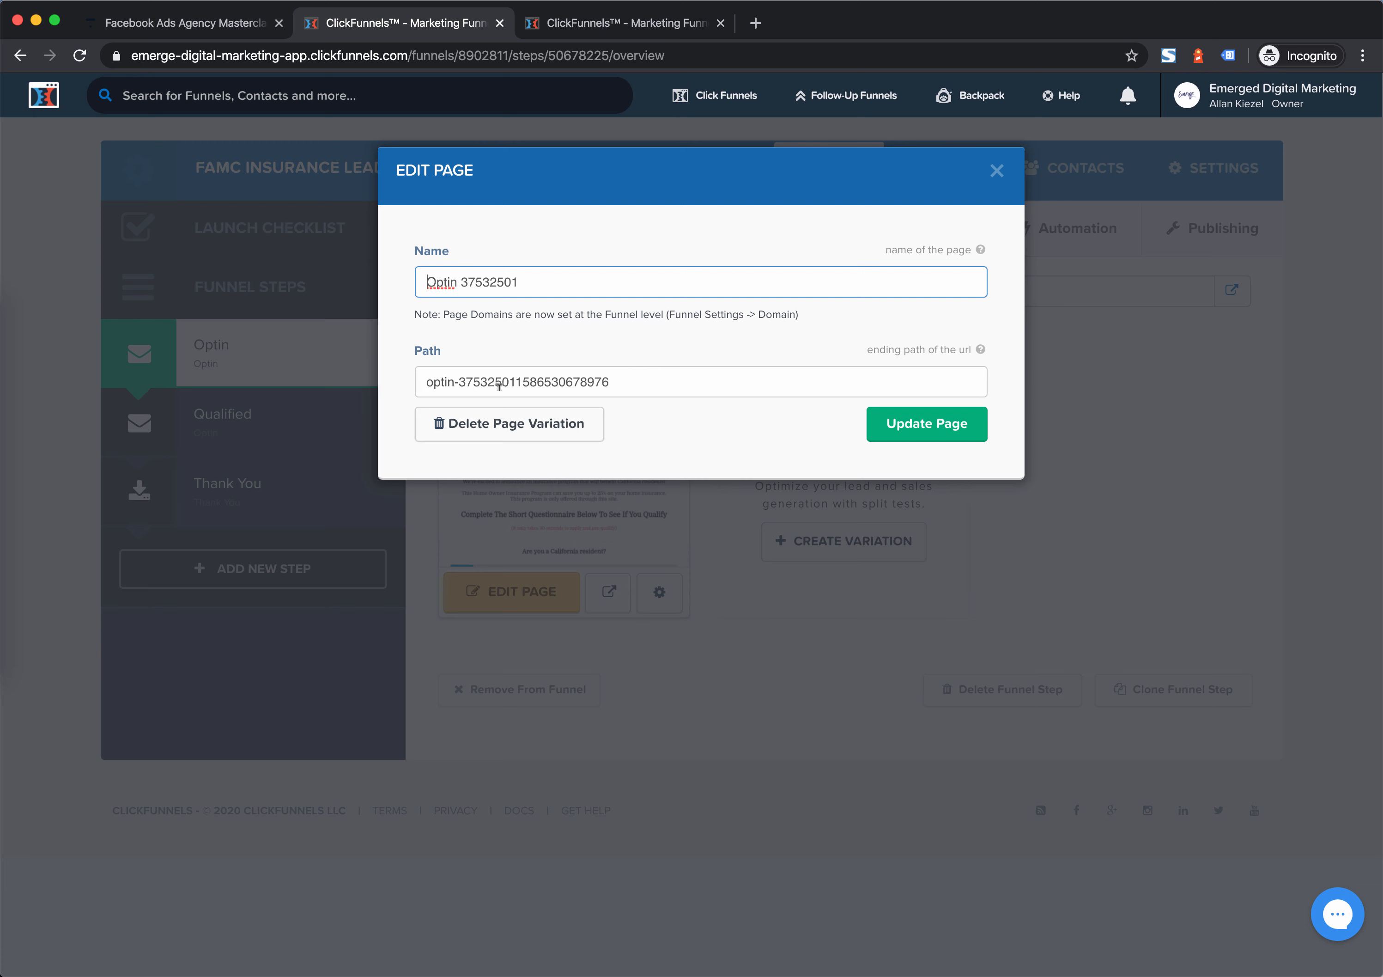
pyautogui.click(995, 169)
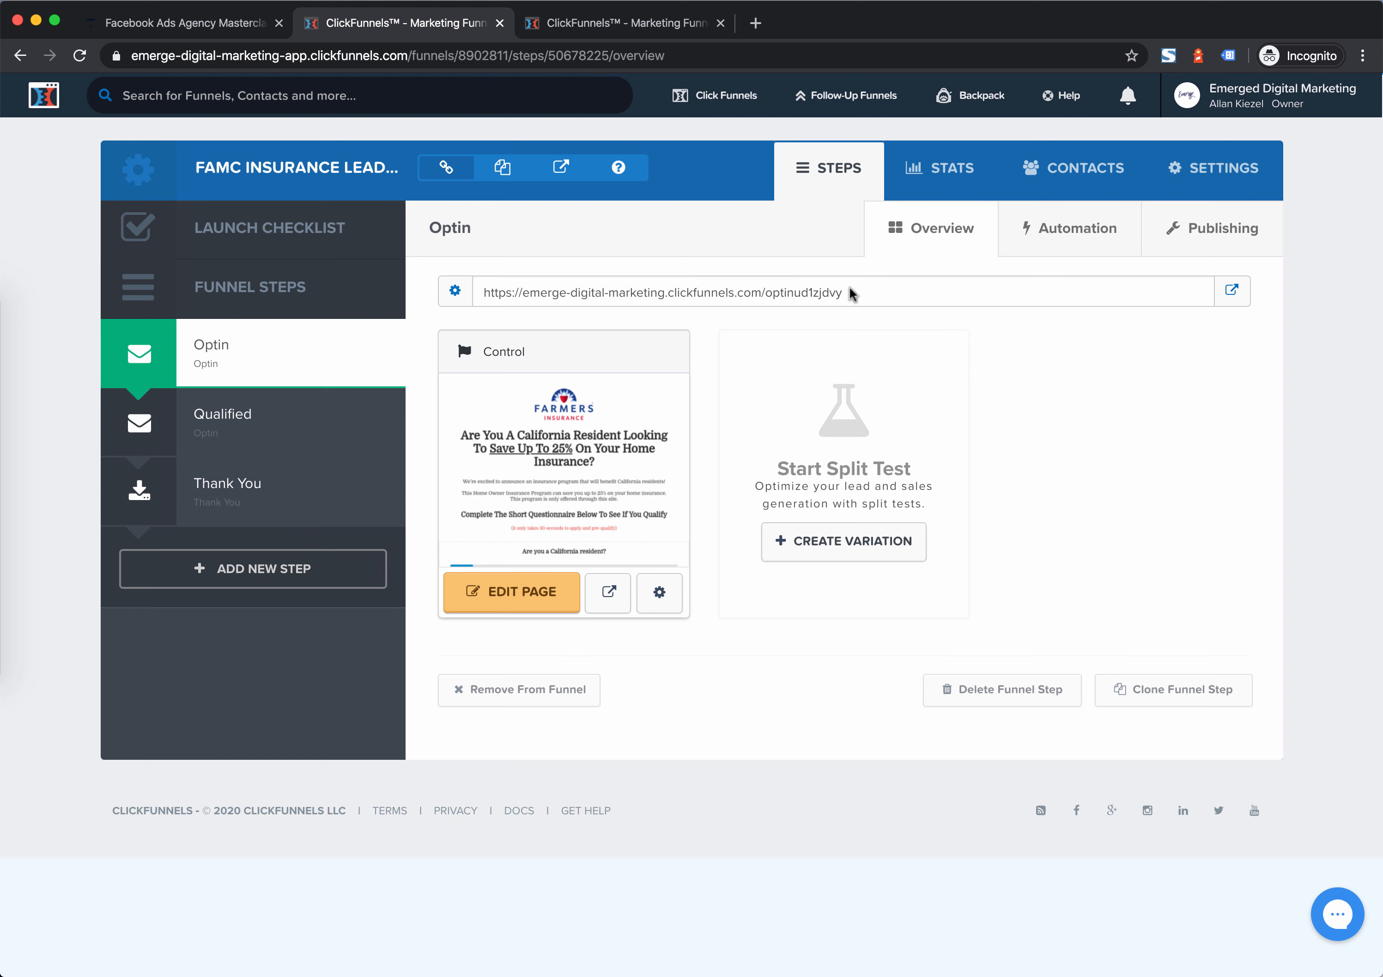
# Set the Optin funnel step's path to "application" and update the step
pyautogui.moveTo(850, 288); pyautogui.dragTo(838, 287)
pyautogui.click(798, 287)
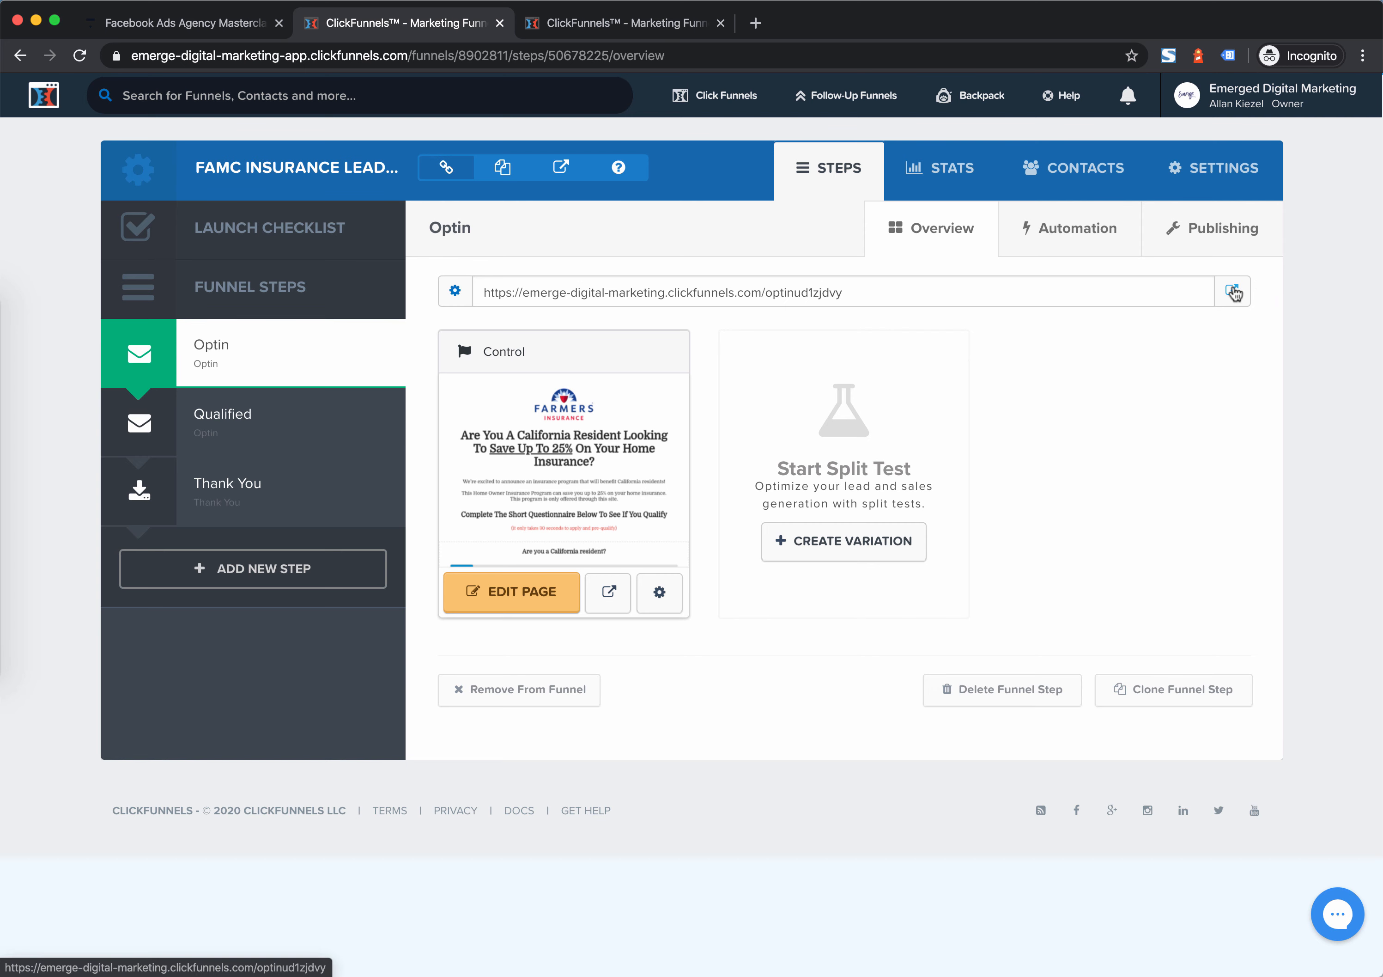
pyautogui.click(453, 292)
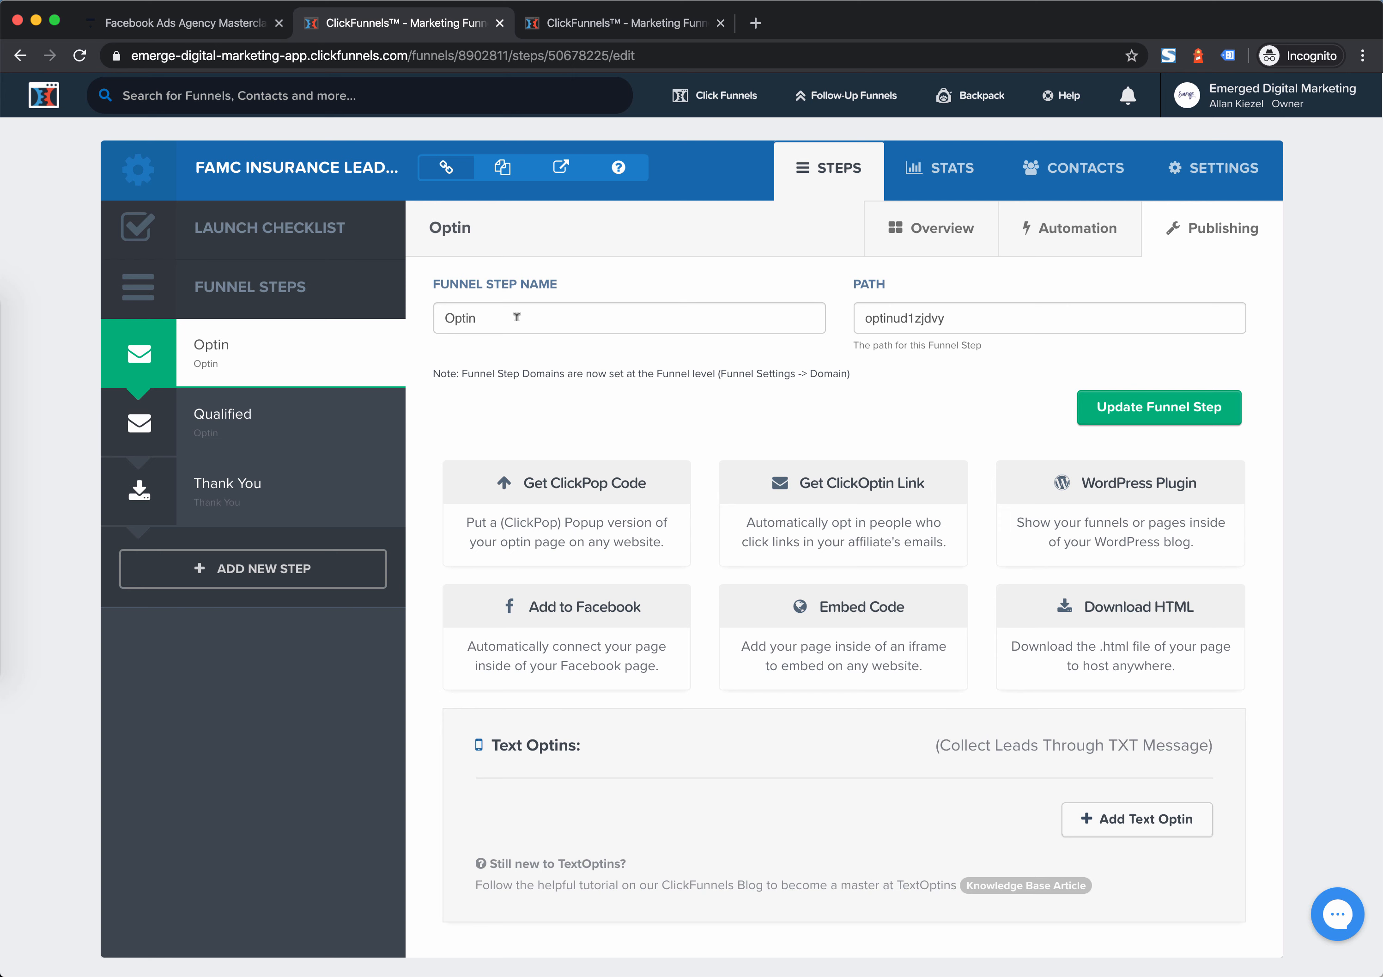
pyautogui.doubleClick(886, 314)
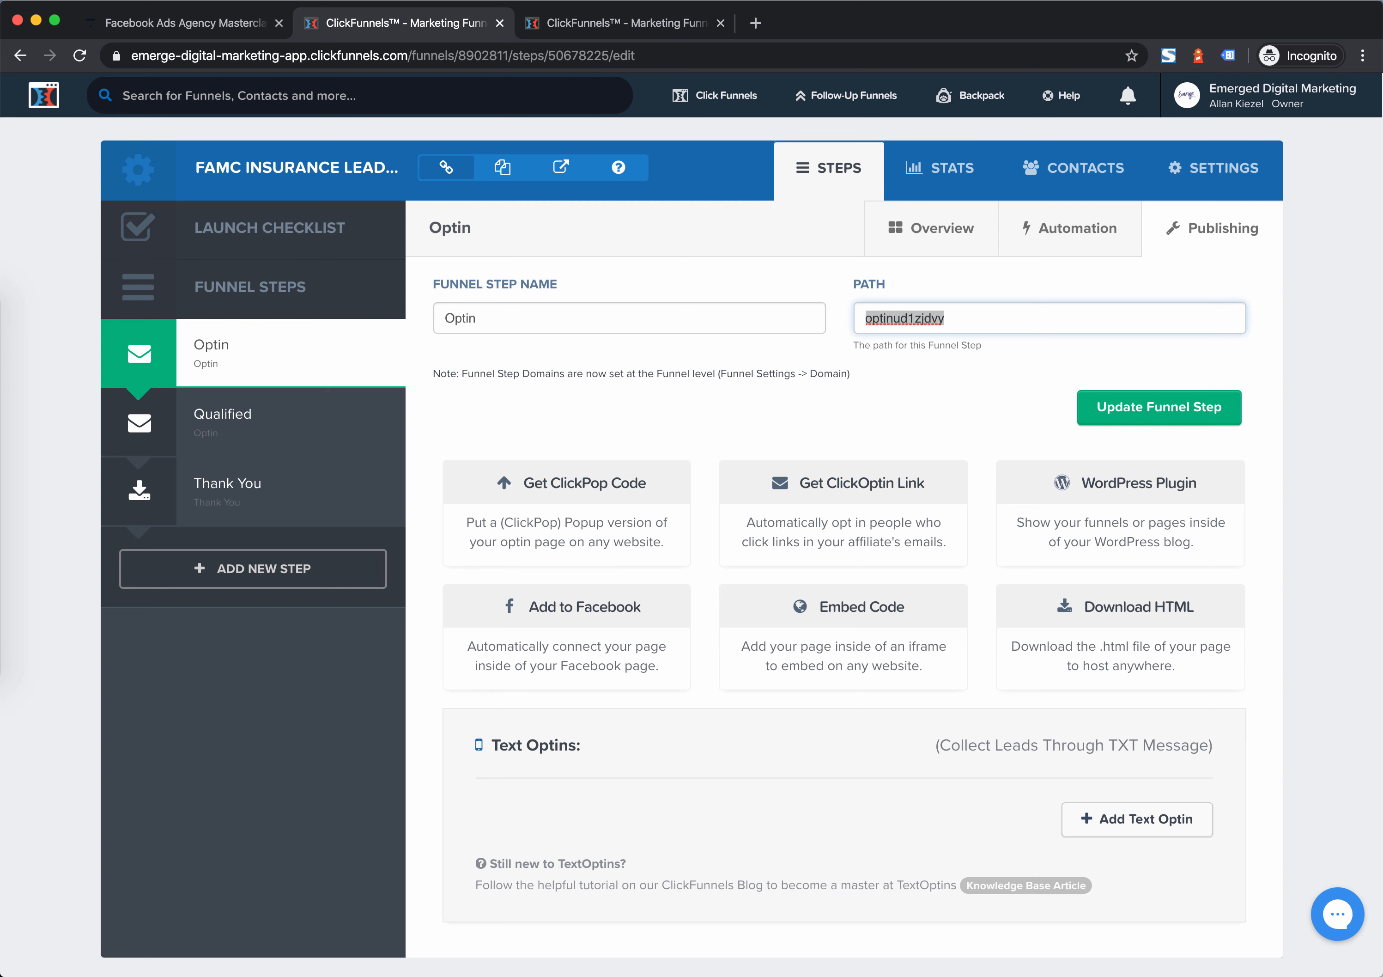
pyautogui.write('app')
pyautogui.press('Down')
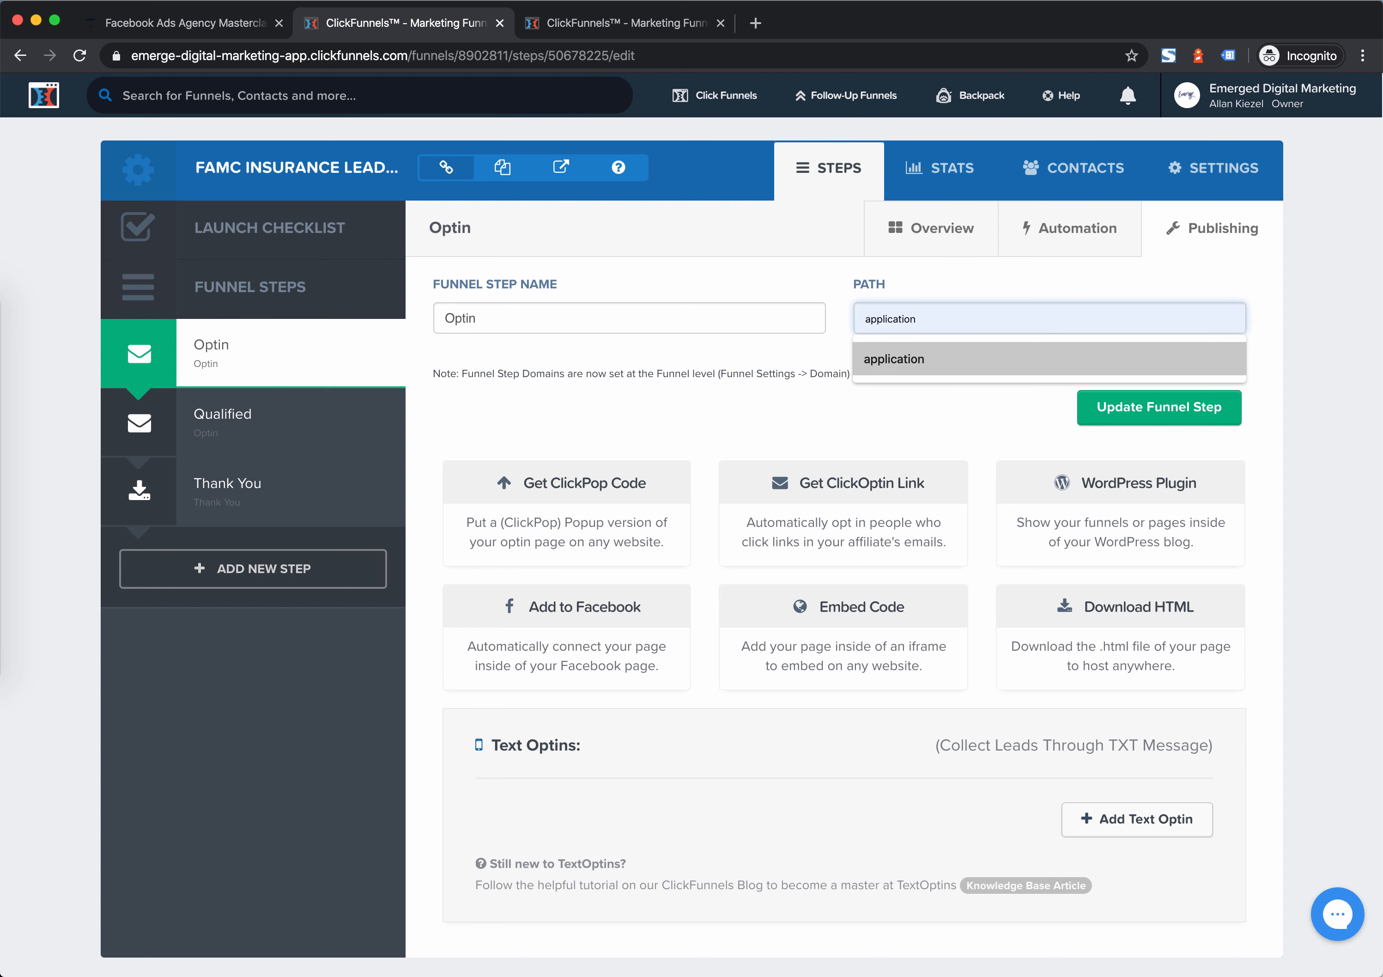
pyautogui.press('Return')
pyautogui.click(1127, 403)
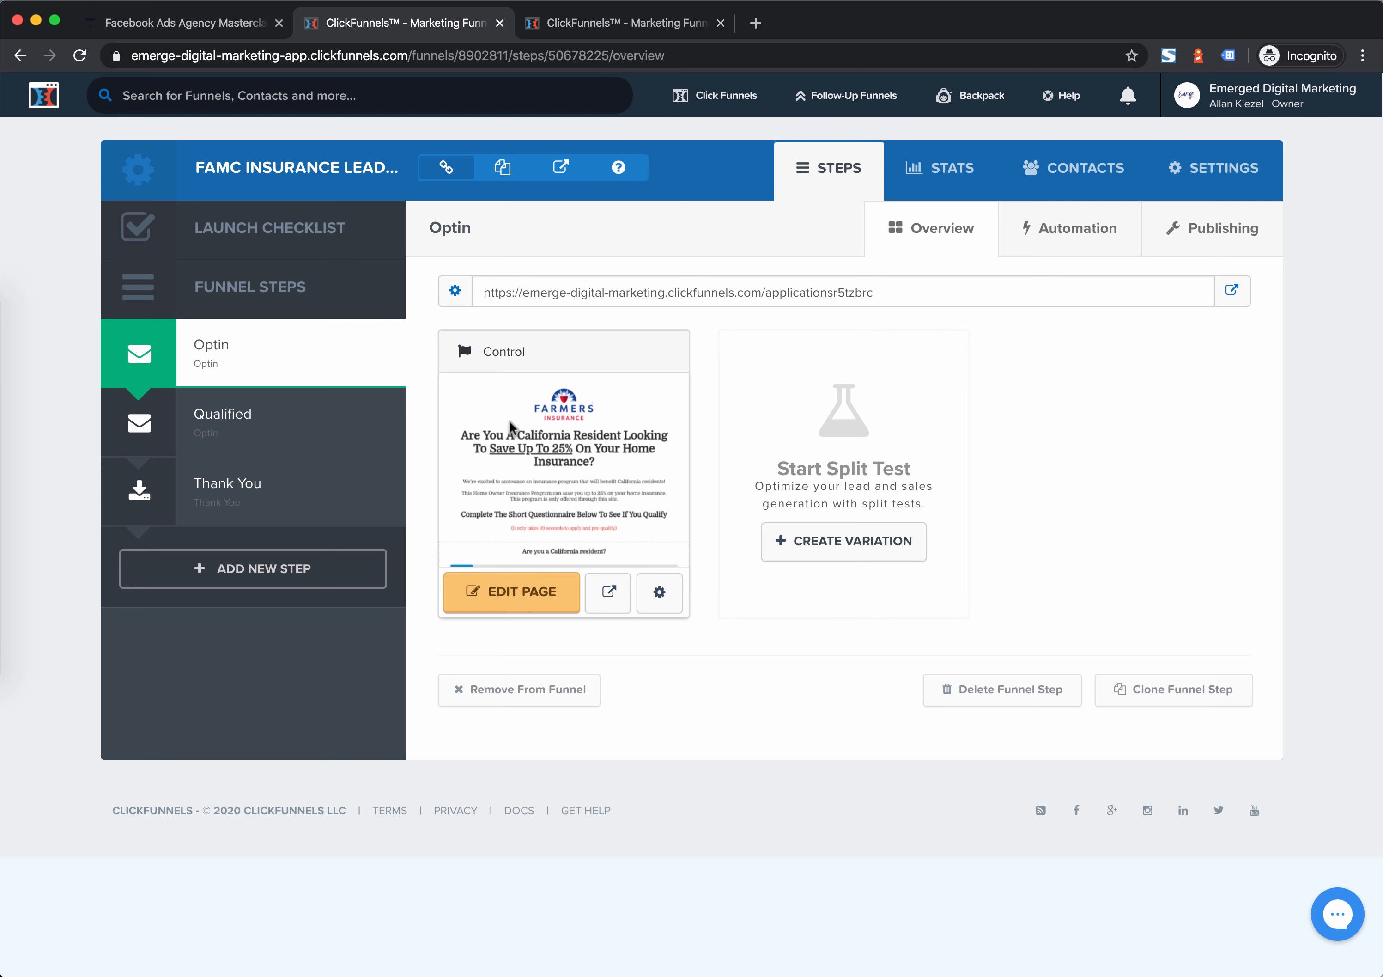
# Create a split-test variation by duplicating the Optin page and try a 50/50 traffic split between control and variation
pyautogui.click(876, 551)
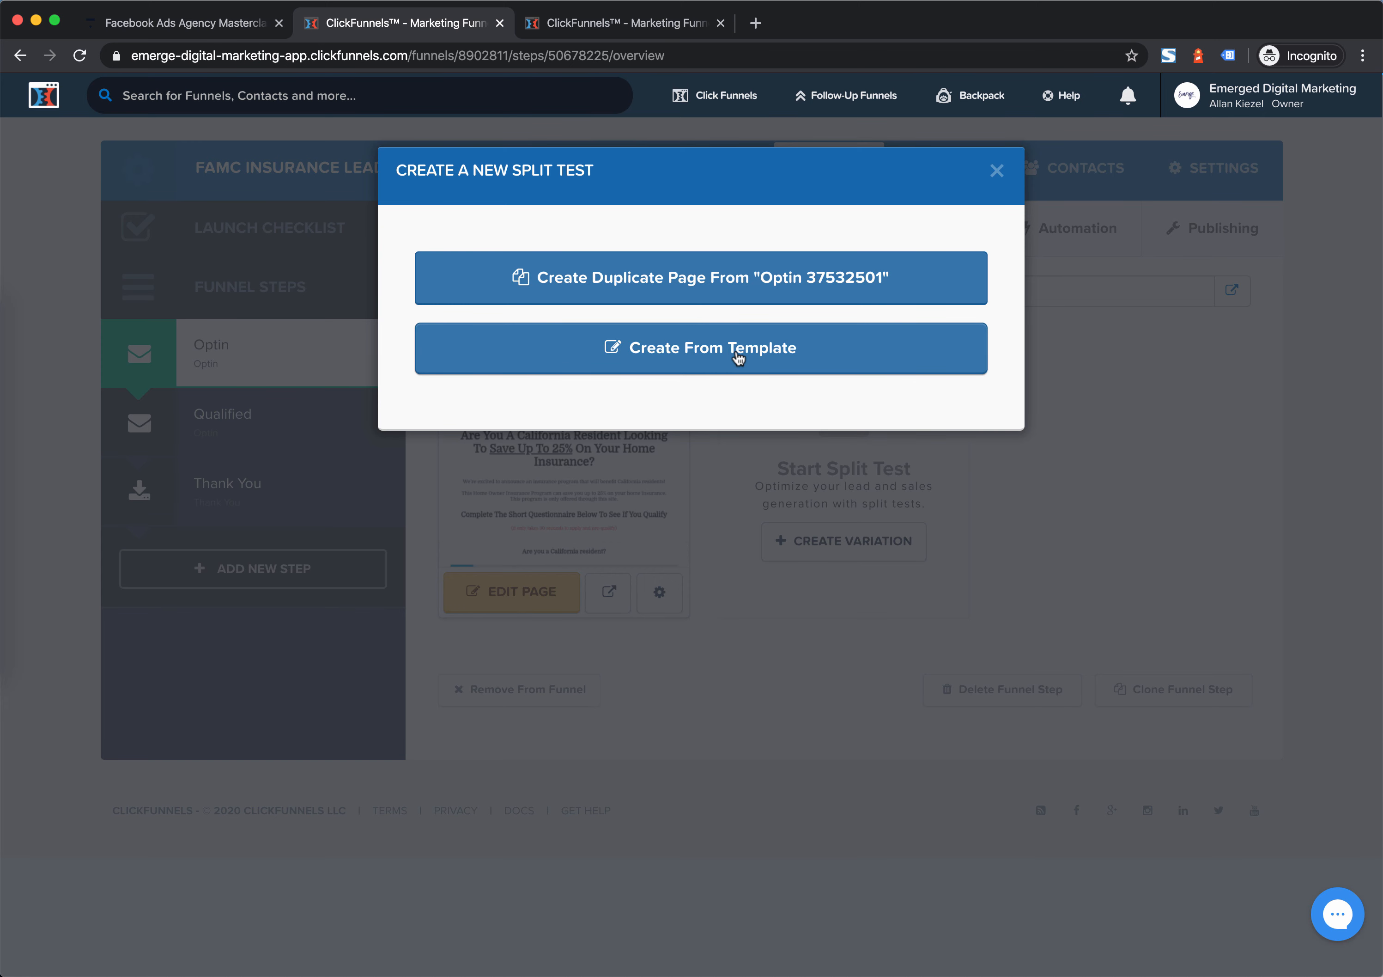
pyautogui.click(697, 278)
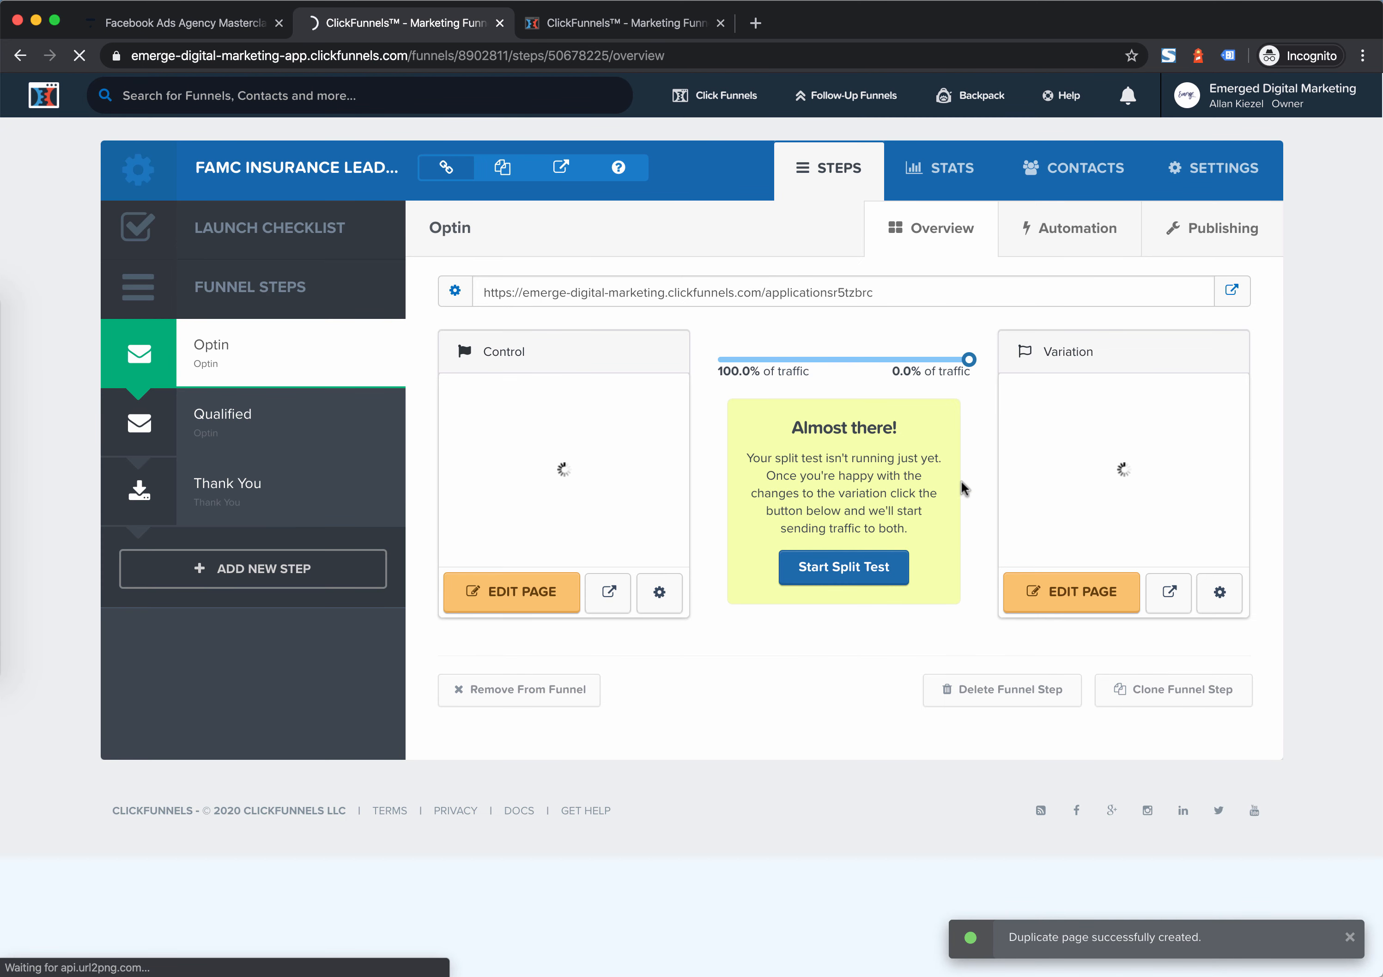
pyautogui.moveTo(1098, 449)
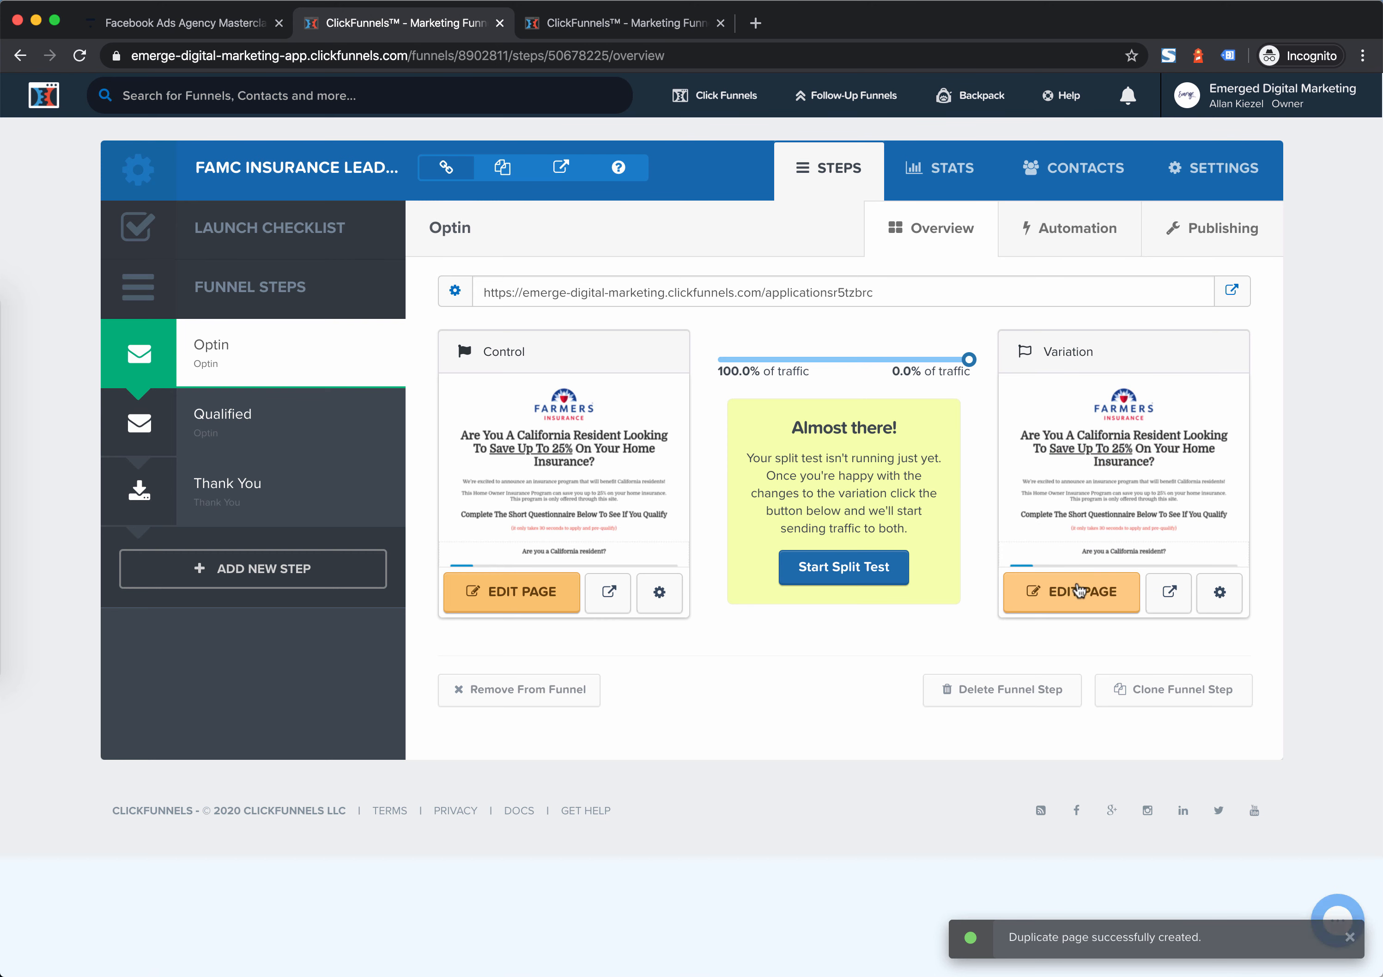
pyautogui.click(842, 567)
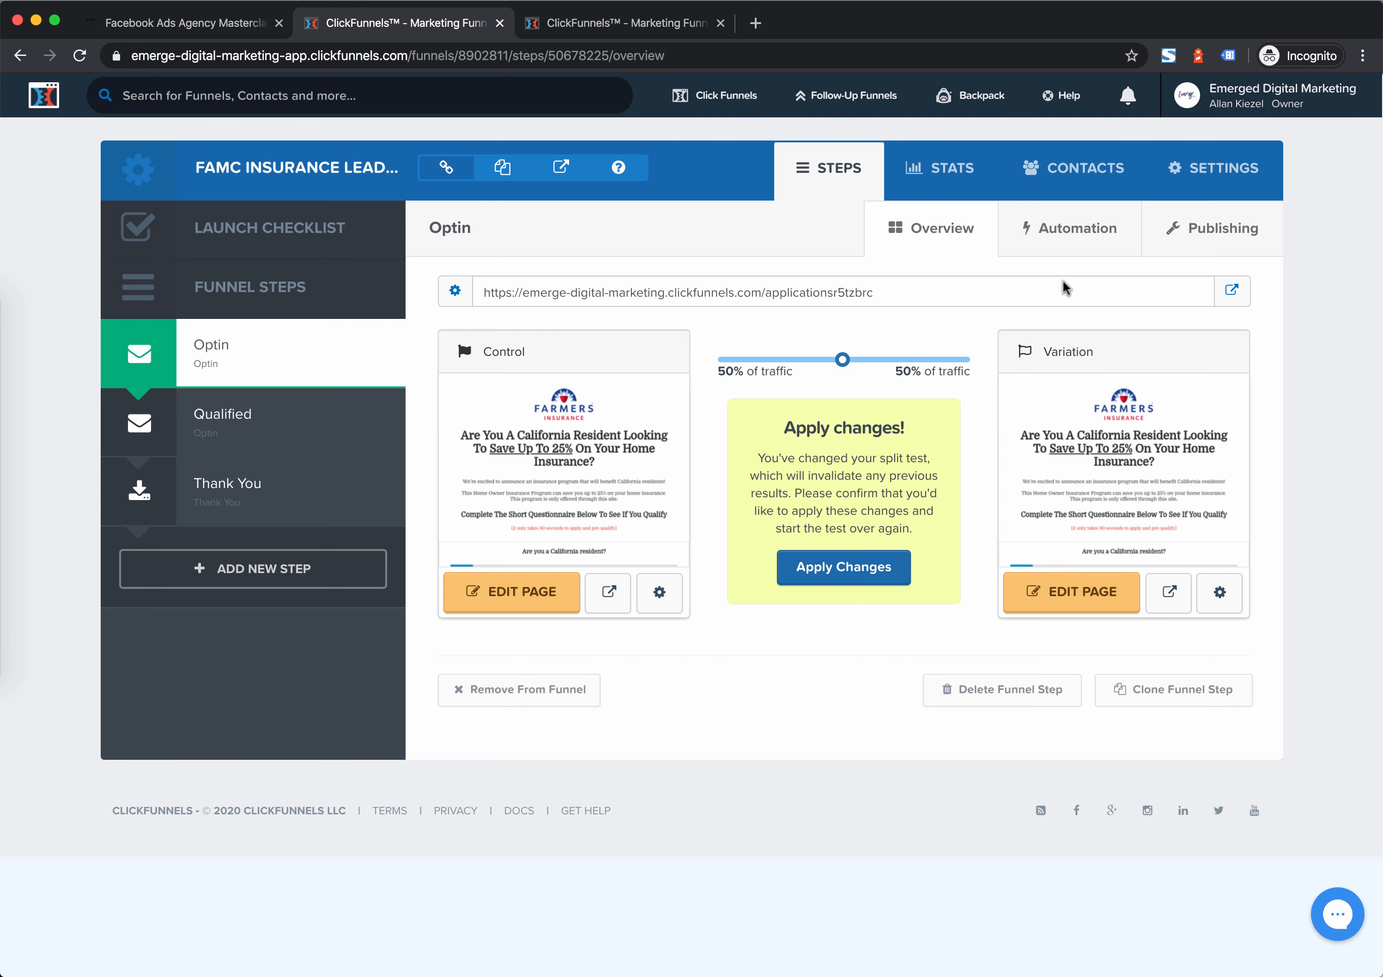
# Examine the funnel's stats with the Optin step expanded into control and variation, and return to the funnel steps
pyautogui.click(959, 178)
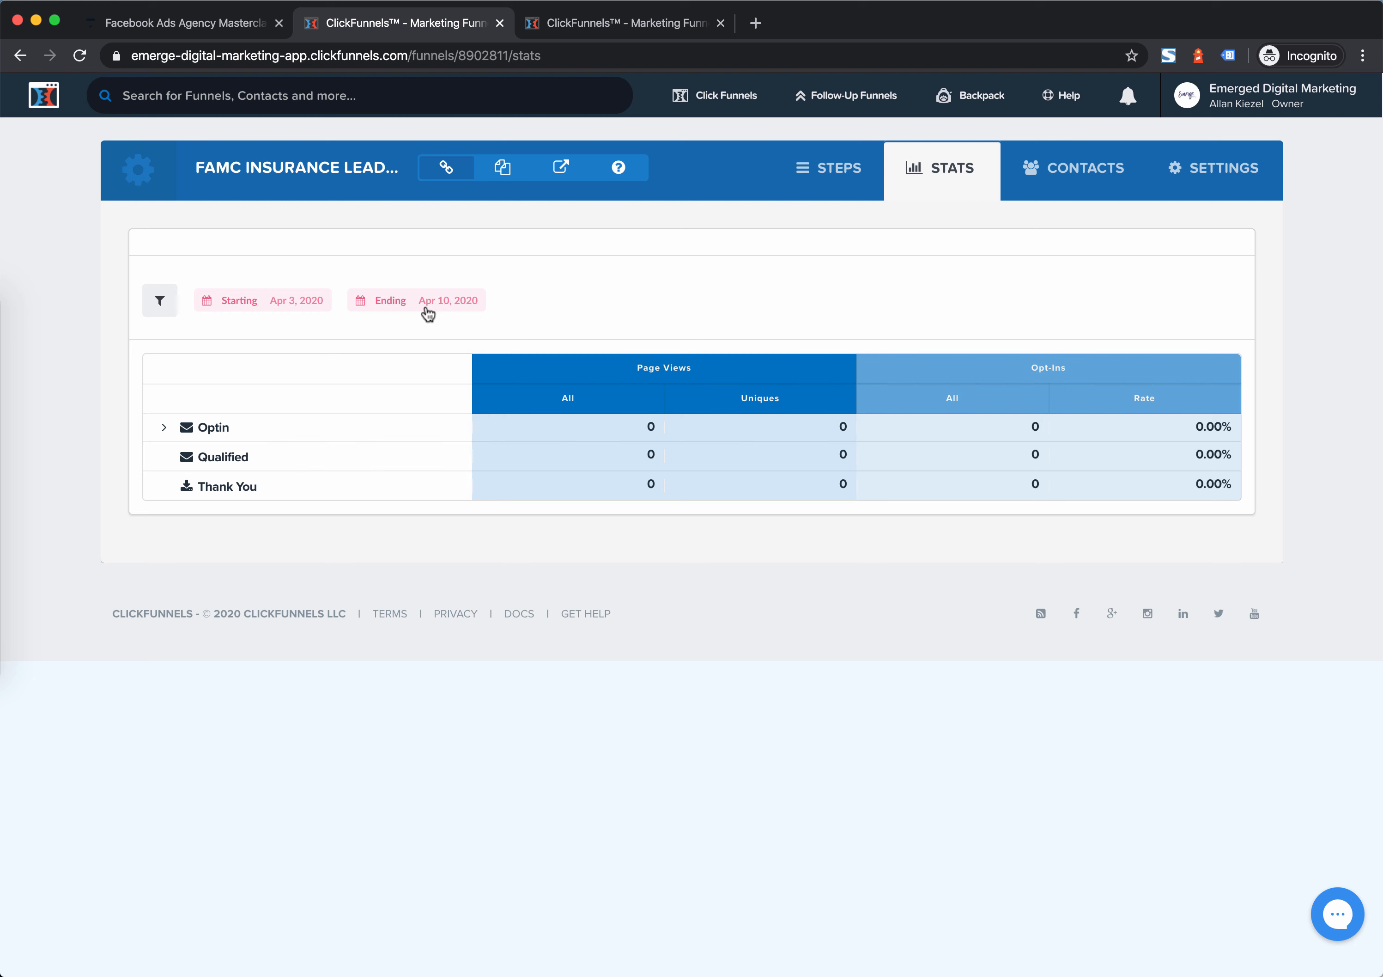
pyautogui.click(163, 427)
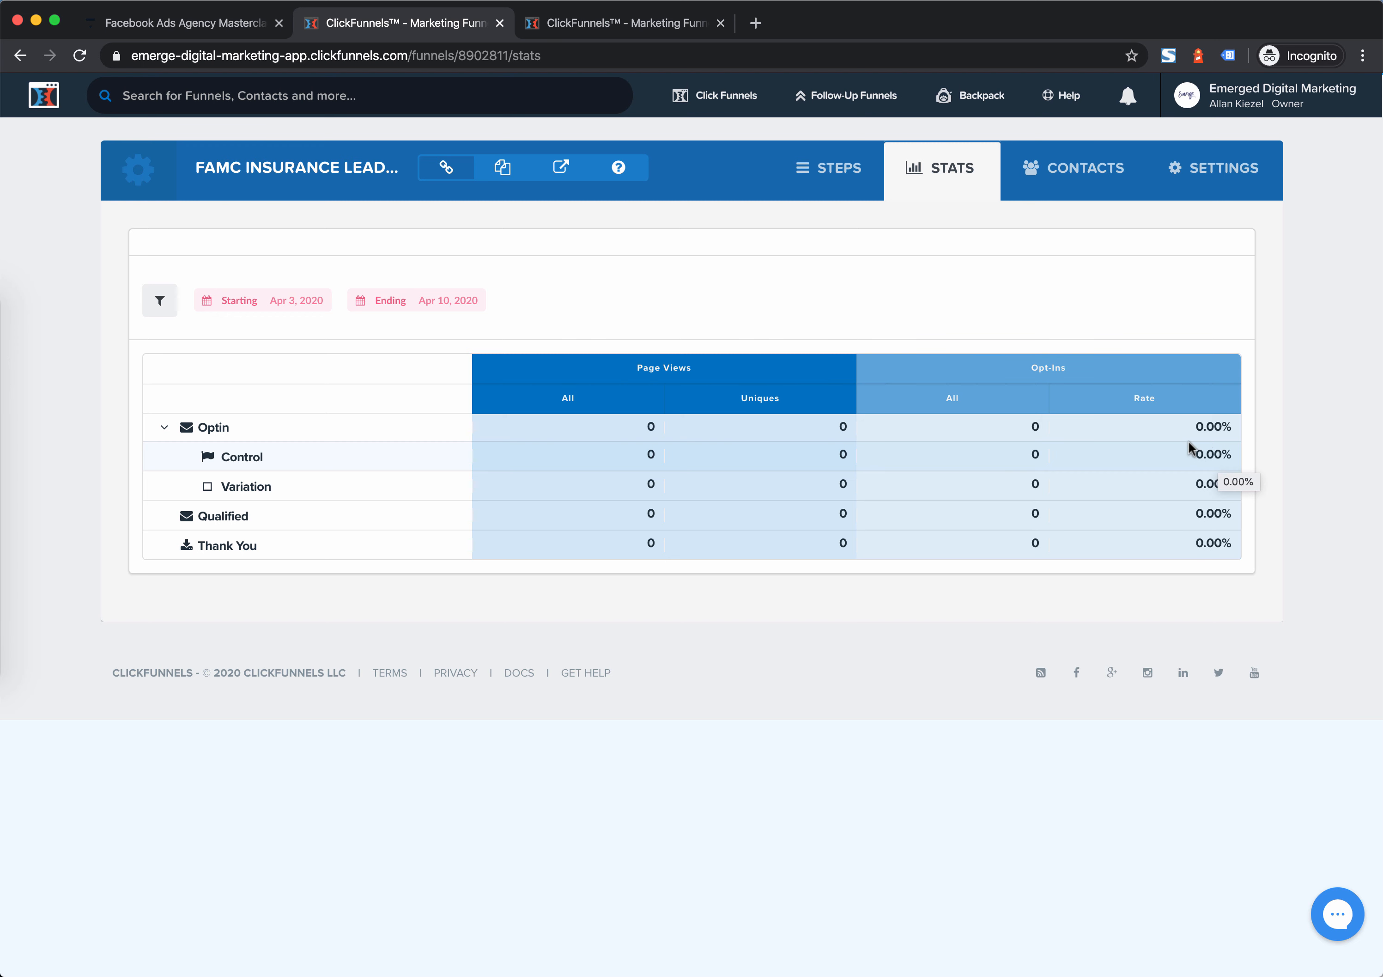
pyautogui.click(840, 179)
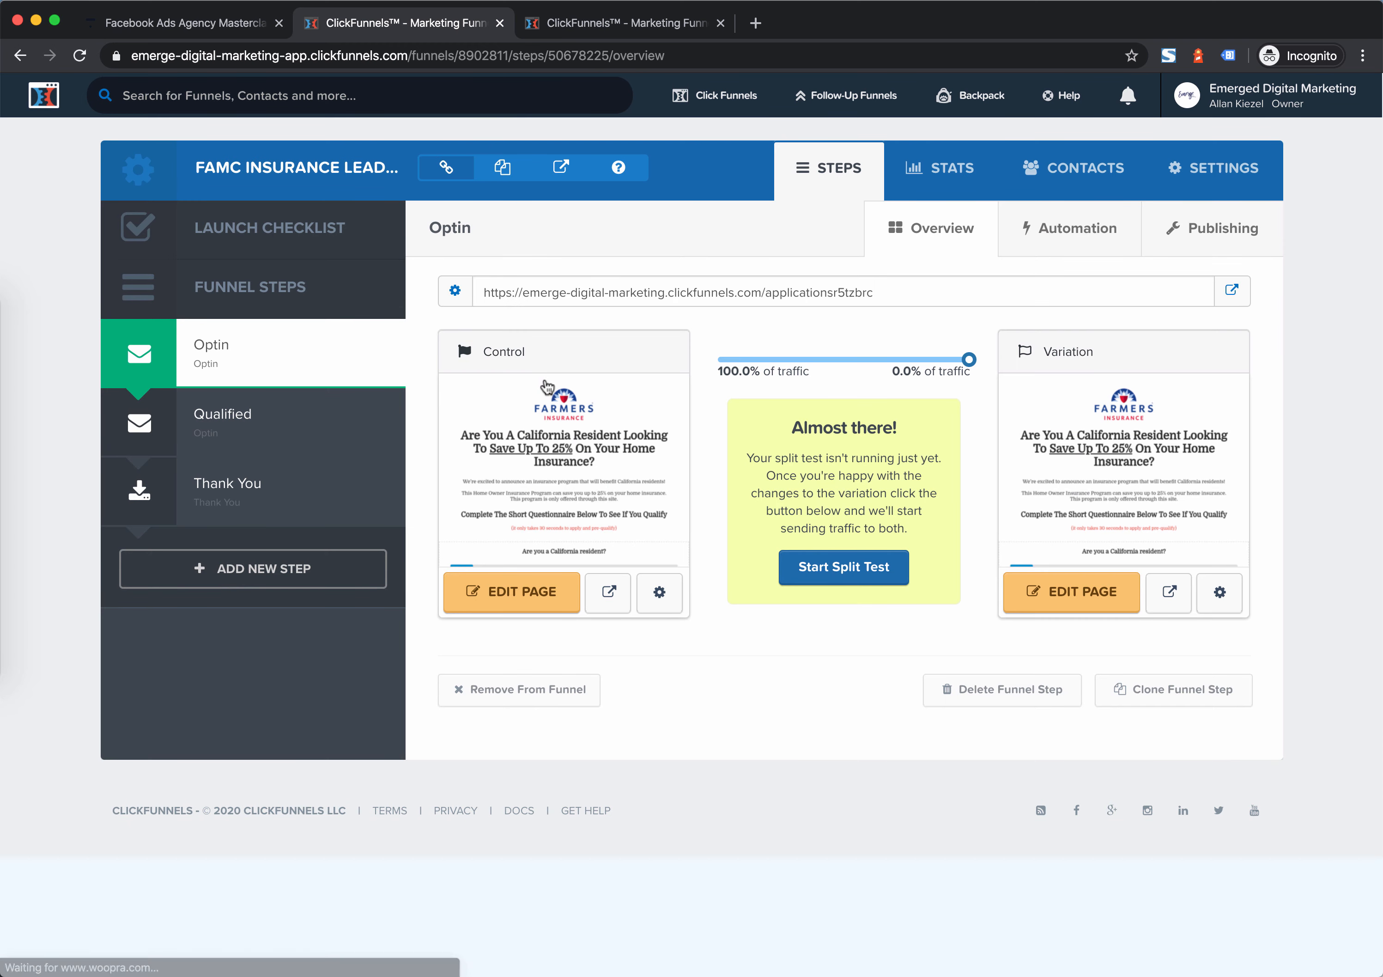
# View the overviews of the Qualified and Thank You steps and return to the Optin step
pyautogui.click(296, 418)
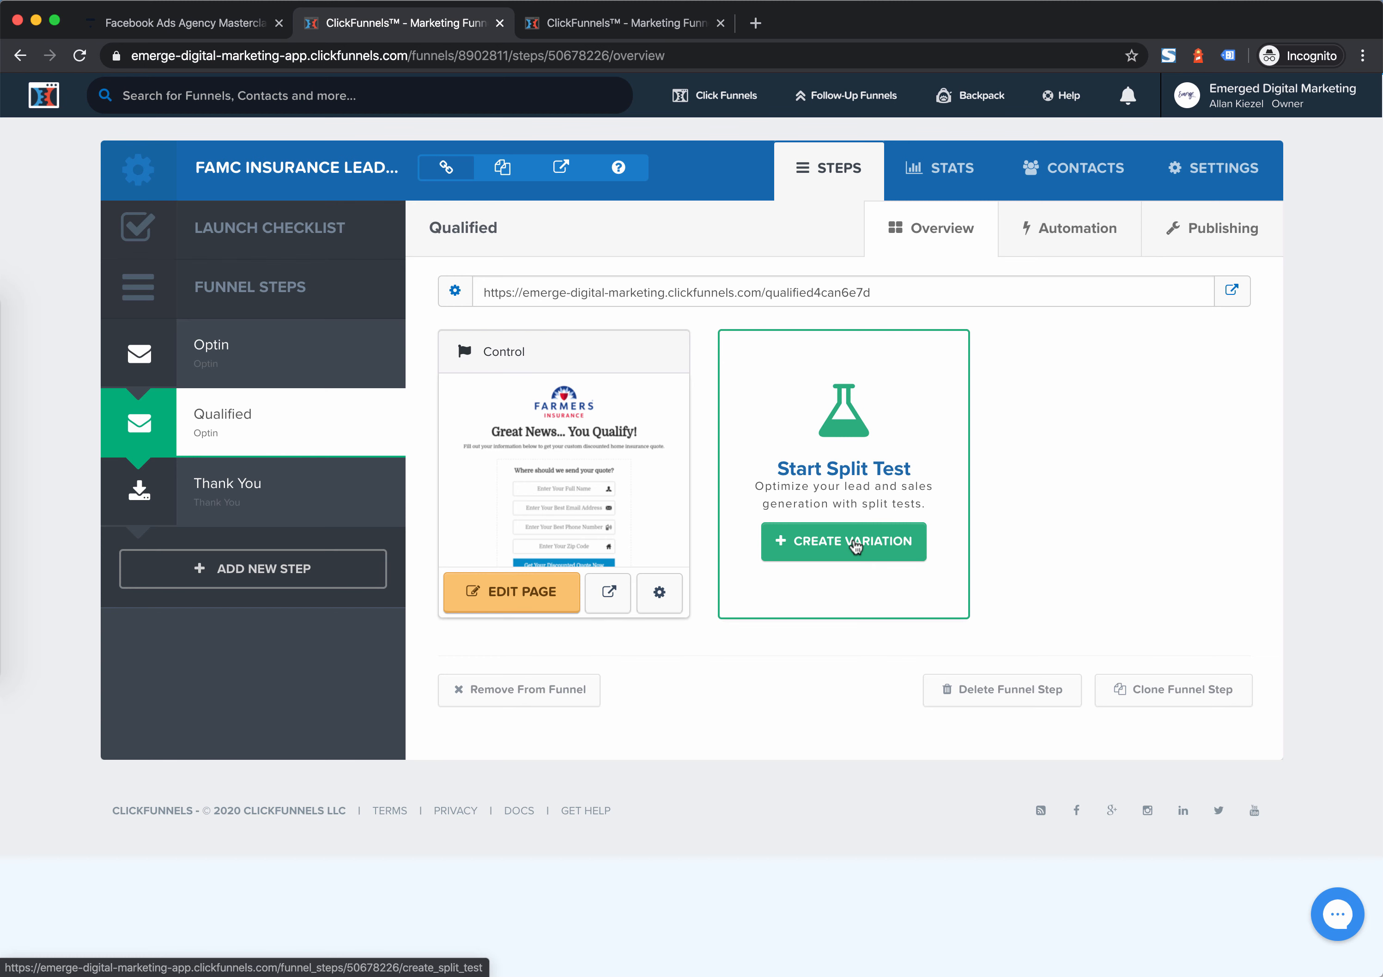
pyautogui.click(292, 489)
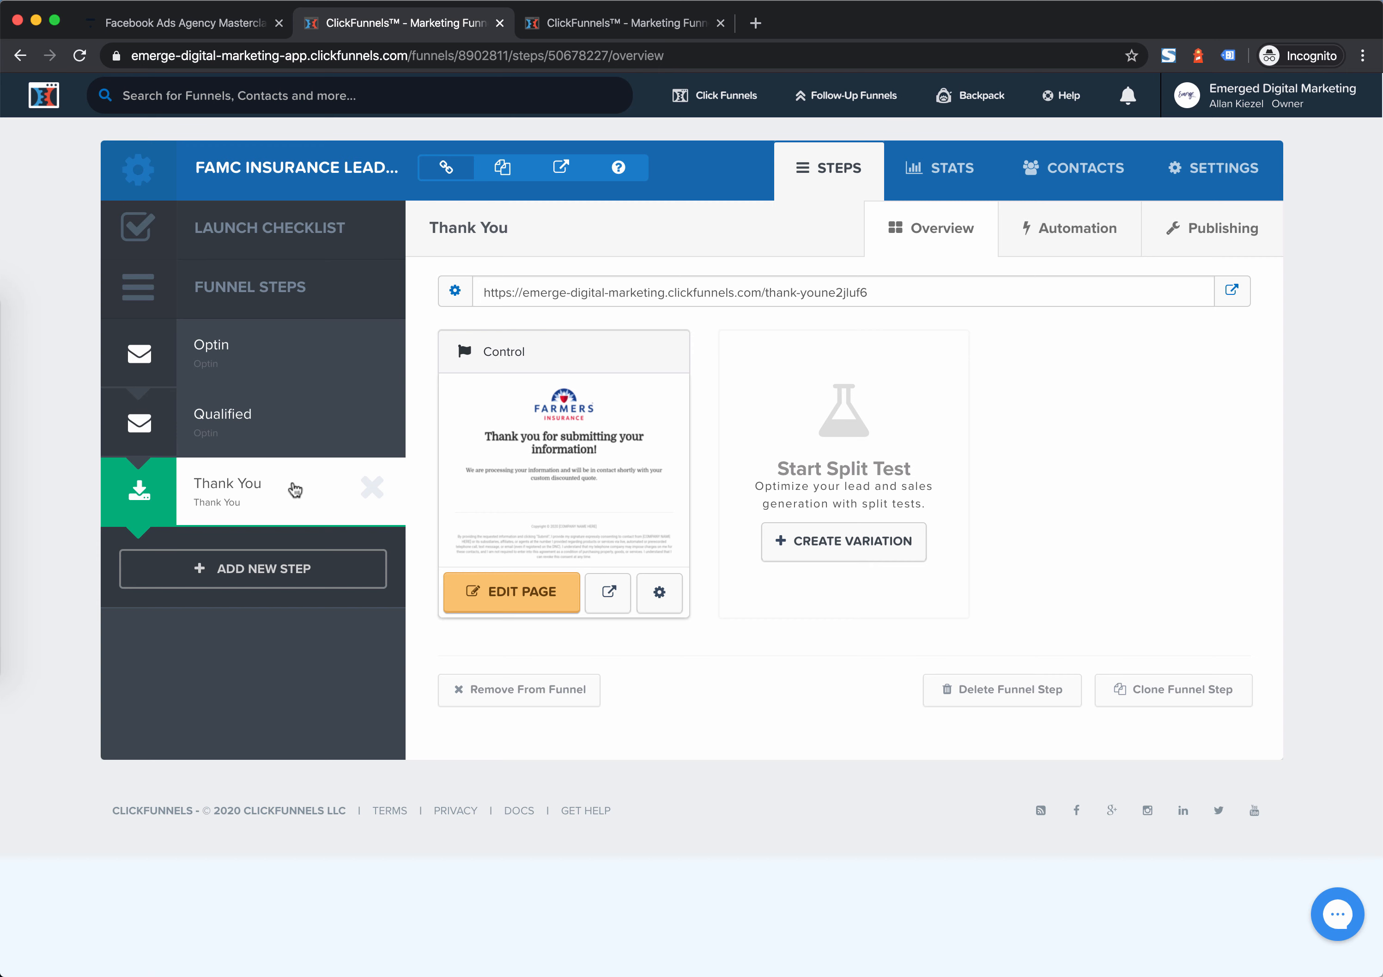
pyautogui.click(287, 367)
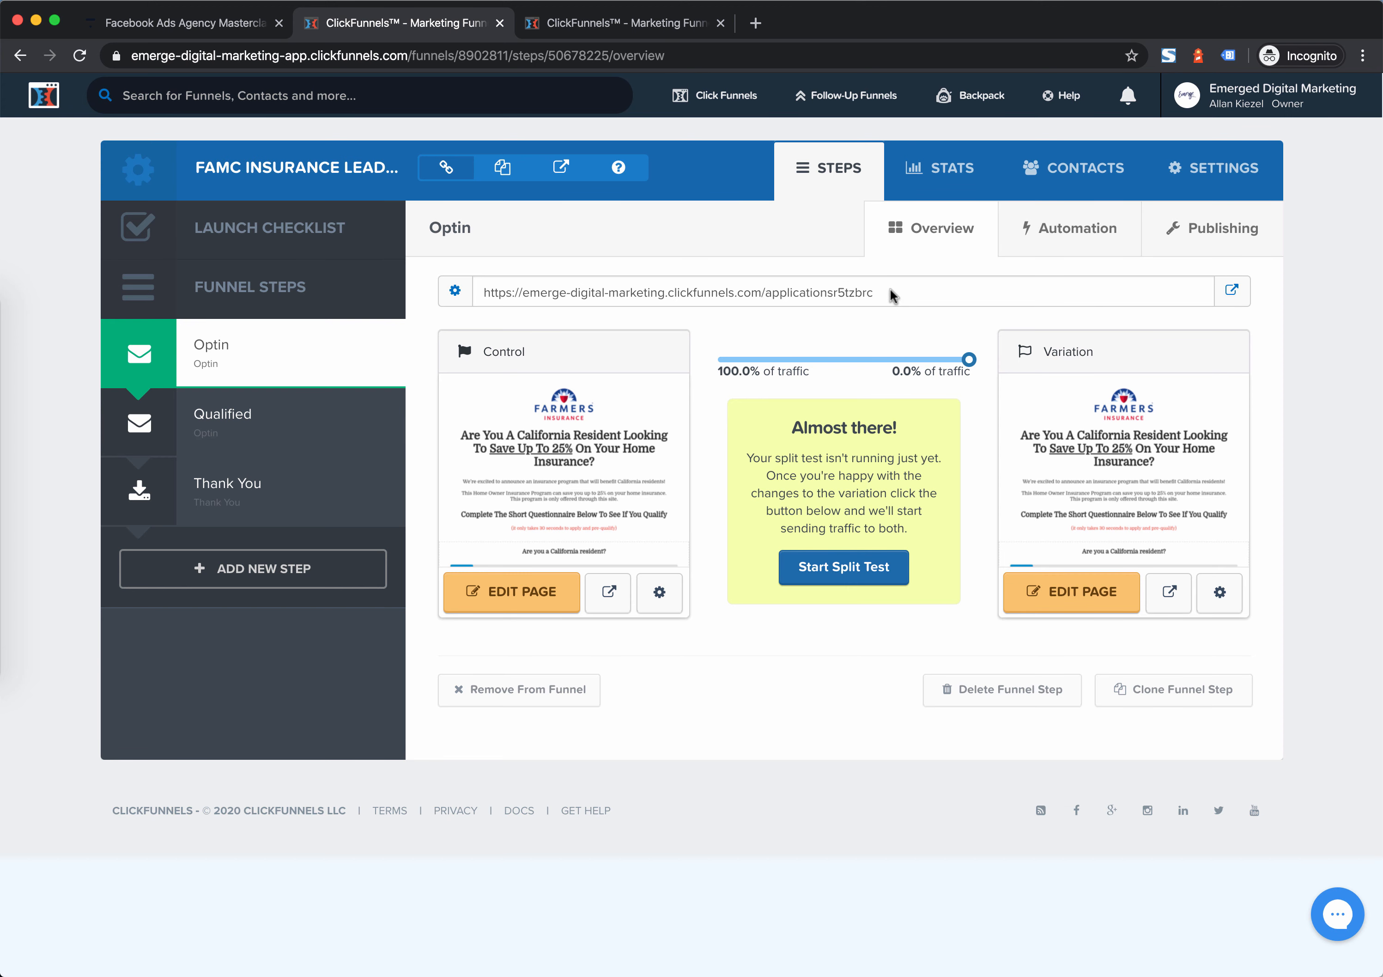
# Preview the Optin step's control page in the browser and close the preview
pyautogui.moveTo(892, 295); pyautogui.dragTo(481, 296)
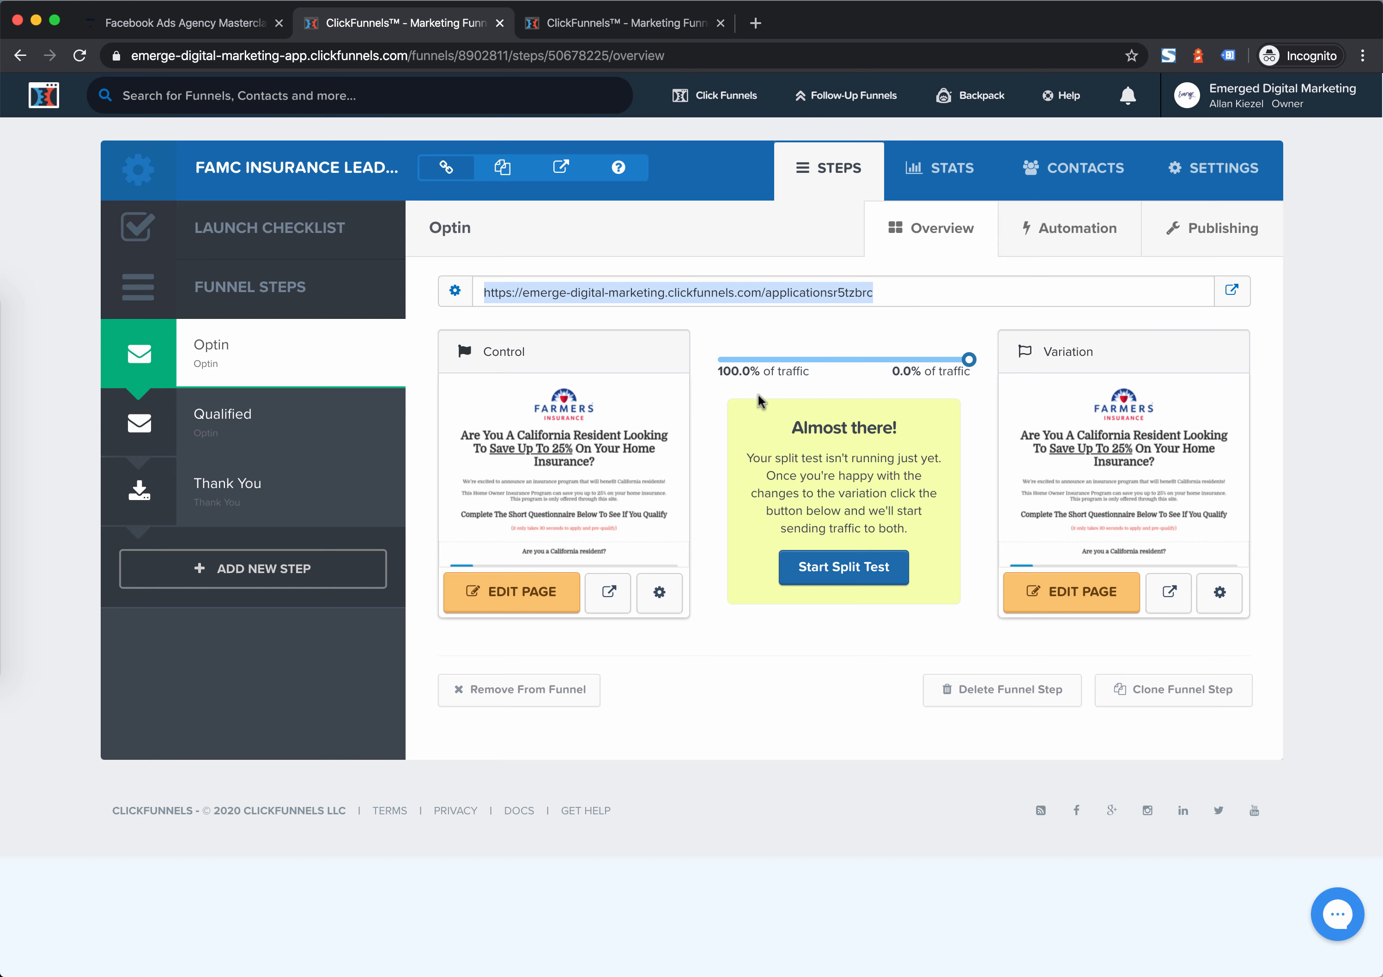
pyautogui.click(608, 596)
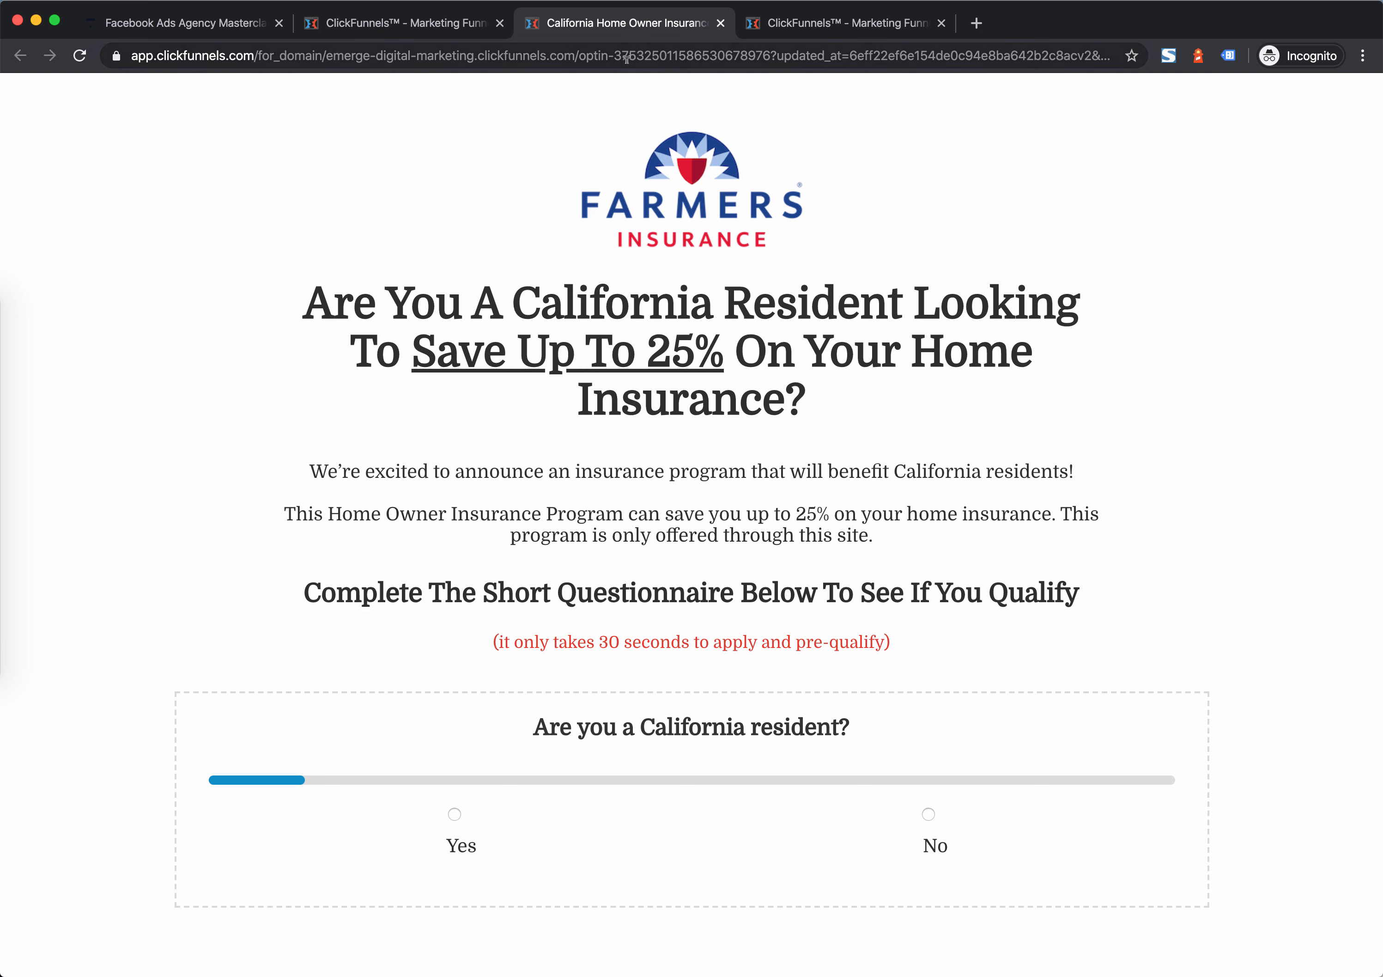
pyautogui.click(720, 25)
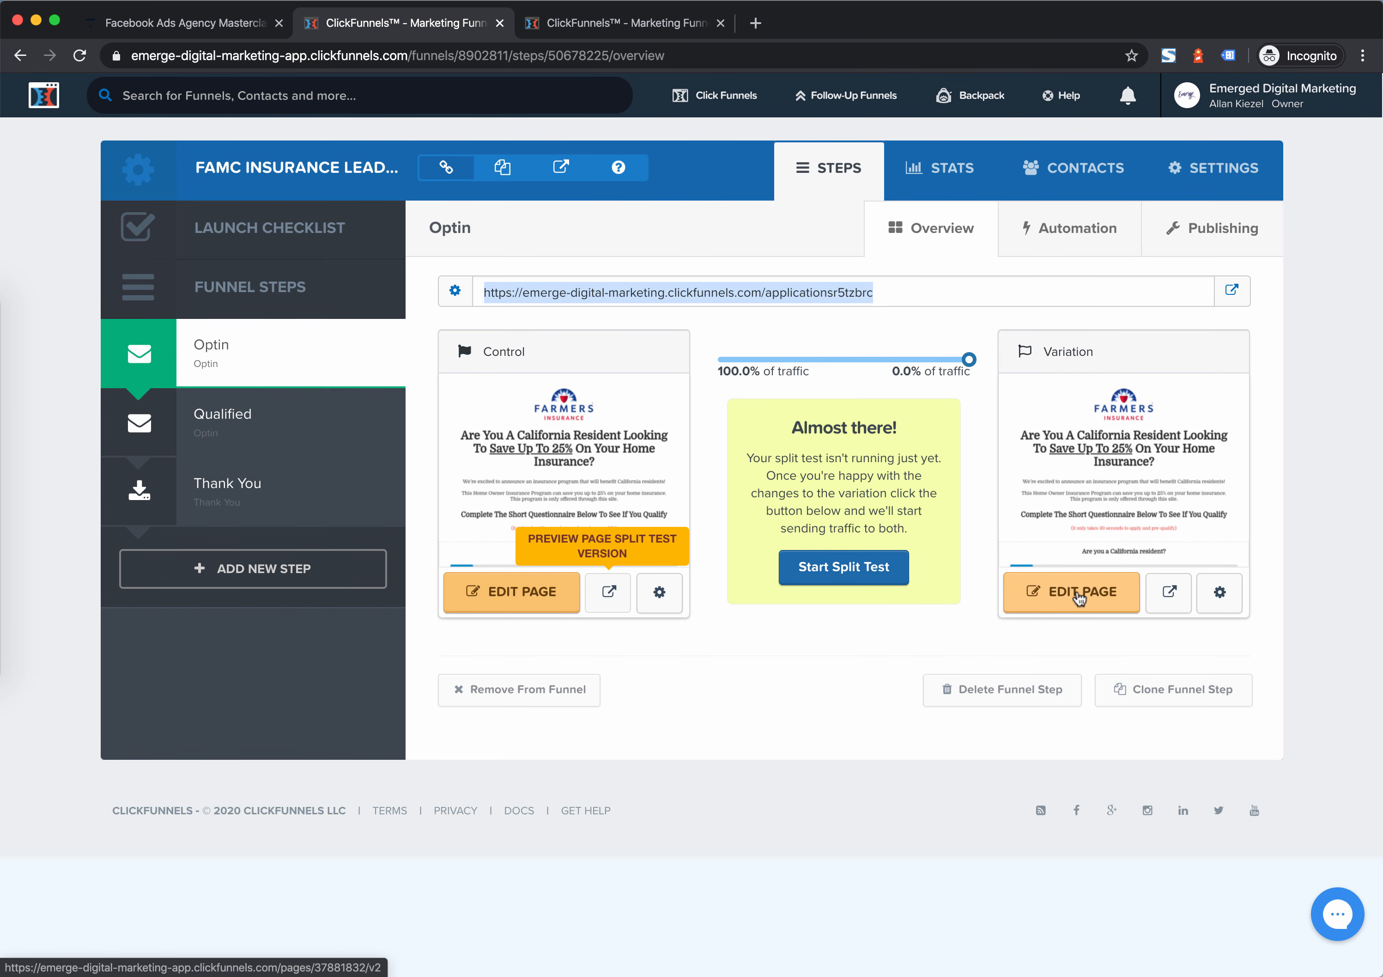
# Open the Optin variation page for editing, review its mobile layout and return to the desktop layout
pyautogui.click(1080, 596)
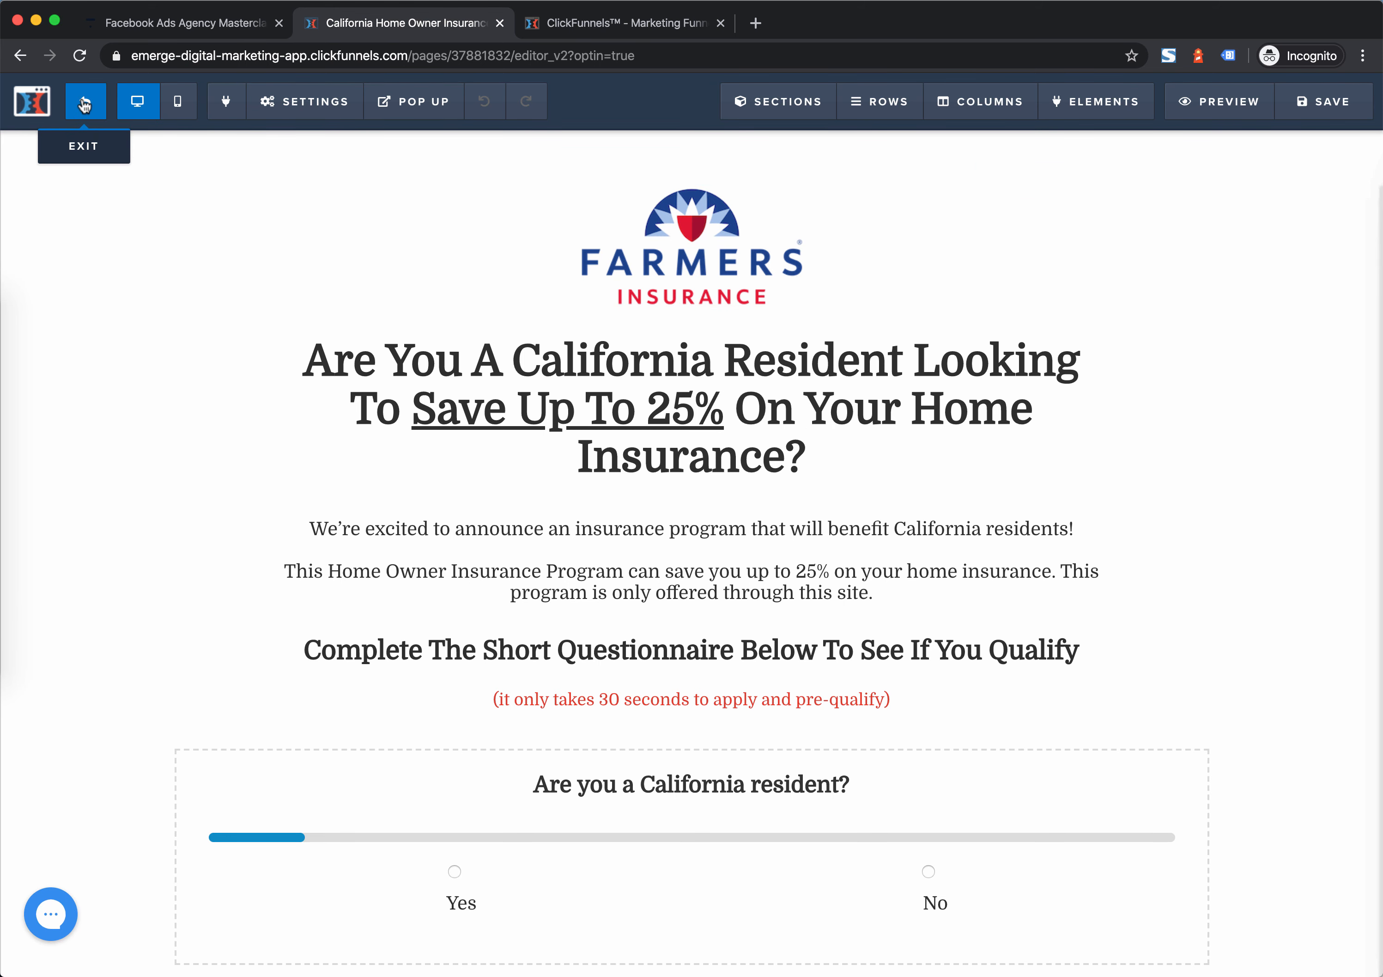
pyautogui.click(172, 105)
pyautogui.scroll(-5, 598, 244)
pyautogui.scroll(-5, 600, 244)
pyautogui.scroll(10, 600, 244)
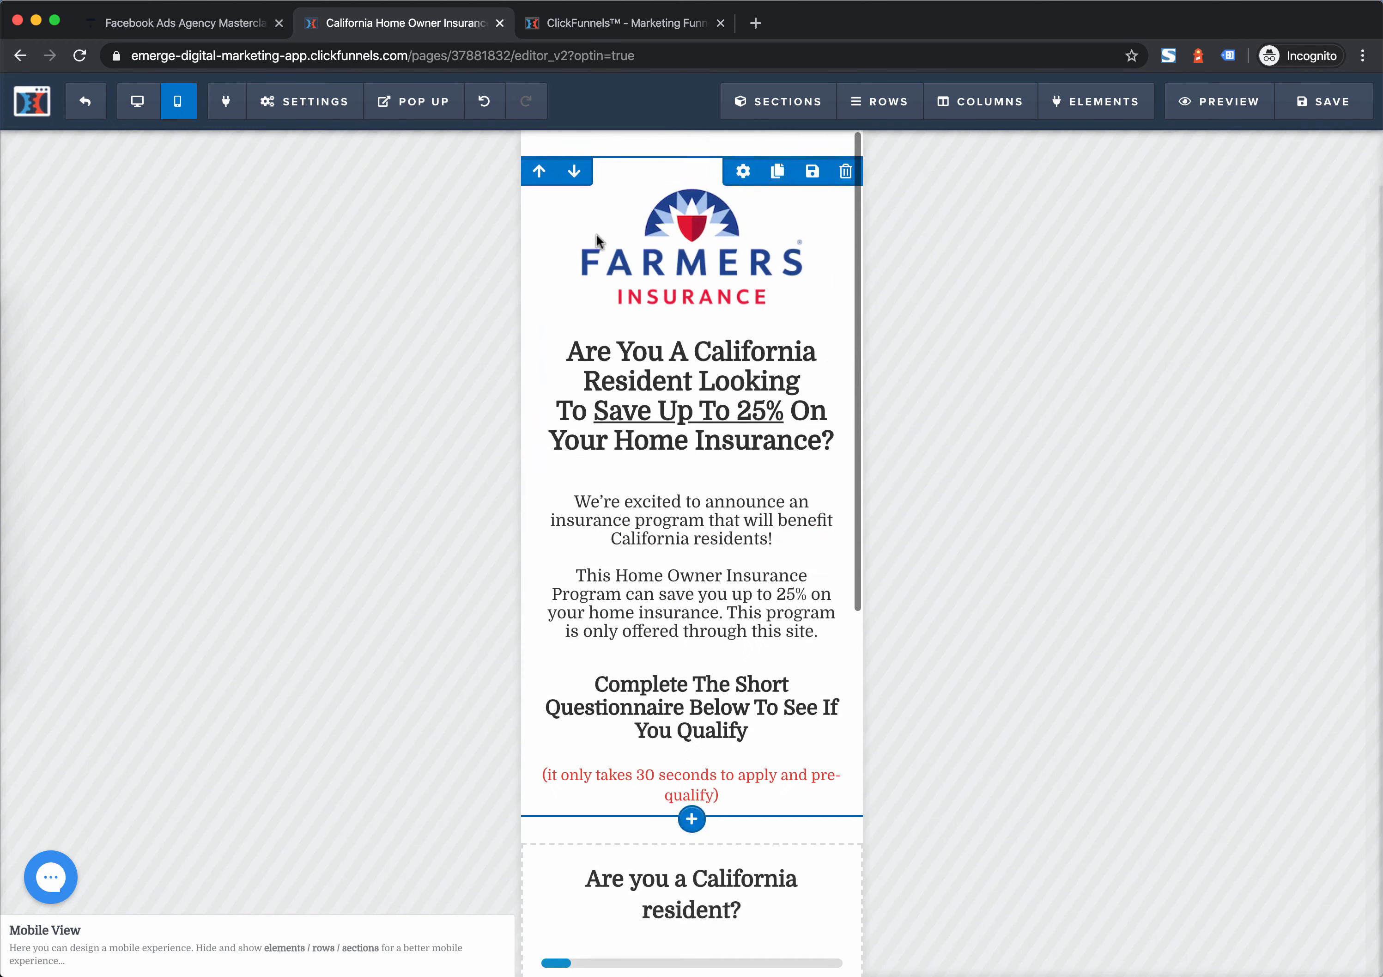
pyautogui.click(140, 110)
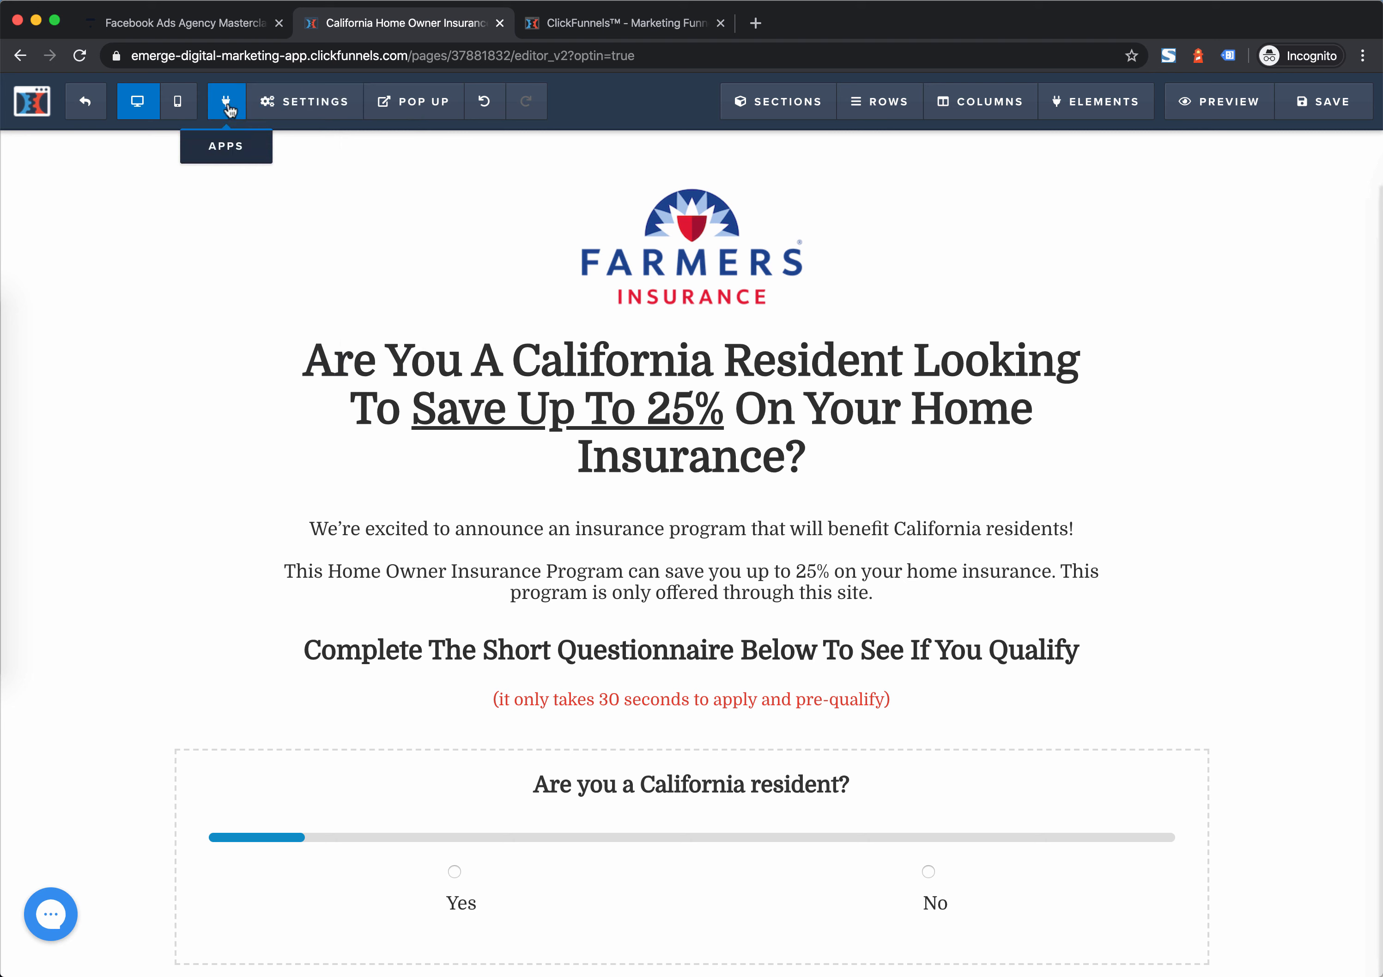
# Inspect the variation page's tracking code and custom CSS, closing each without edits
pyautogui.click(314, 104)
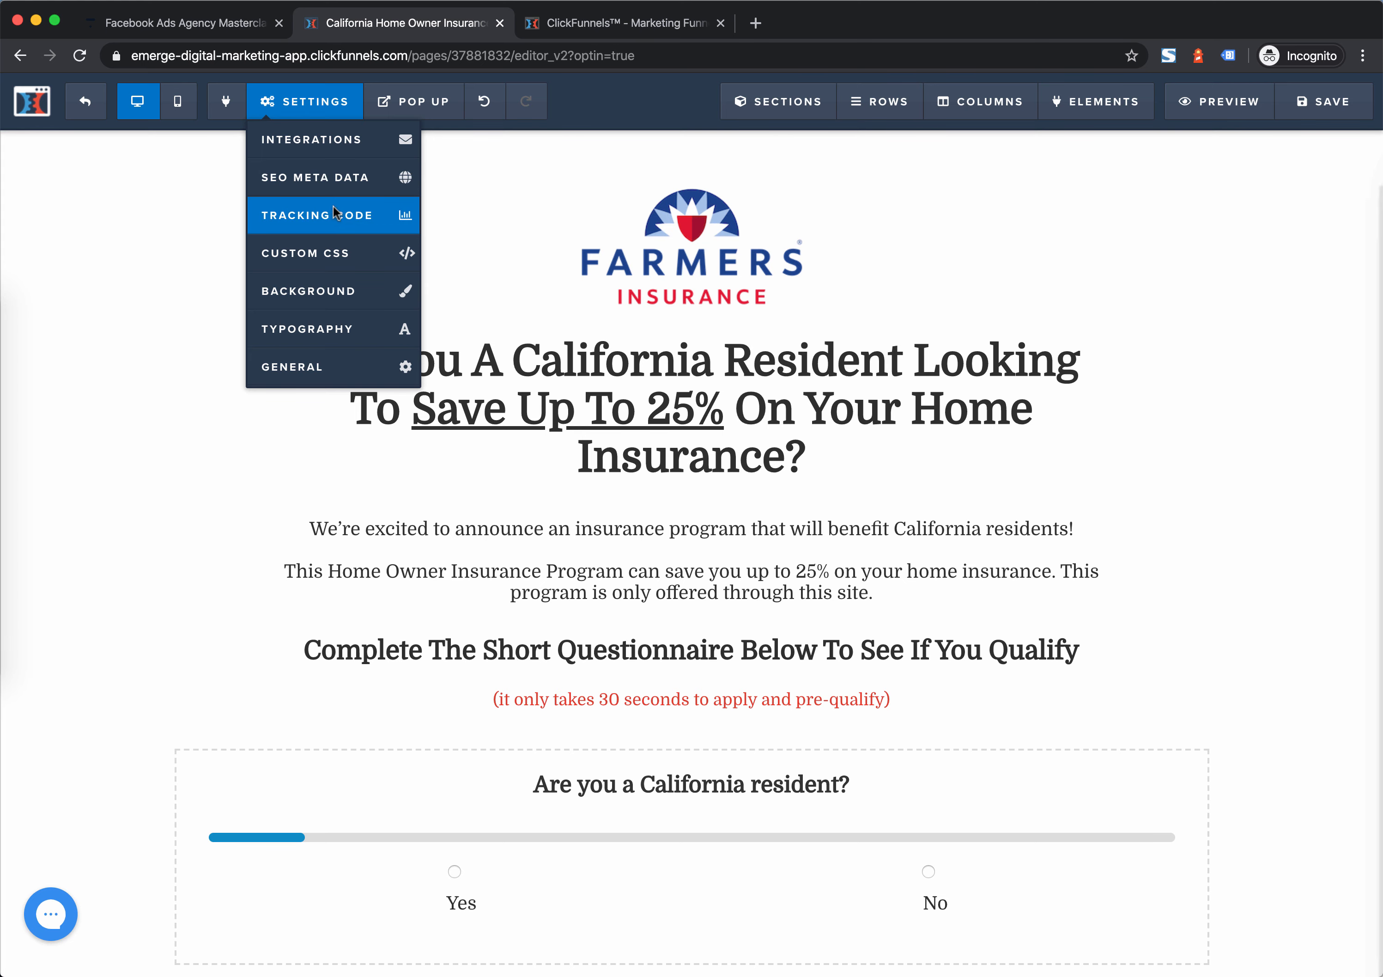
pyautogui.click(348, 214)
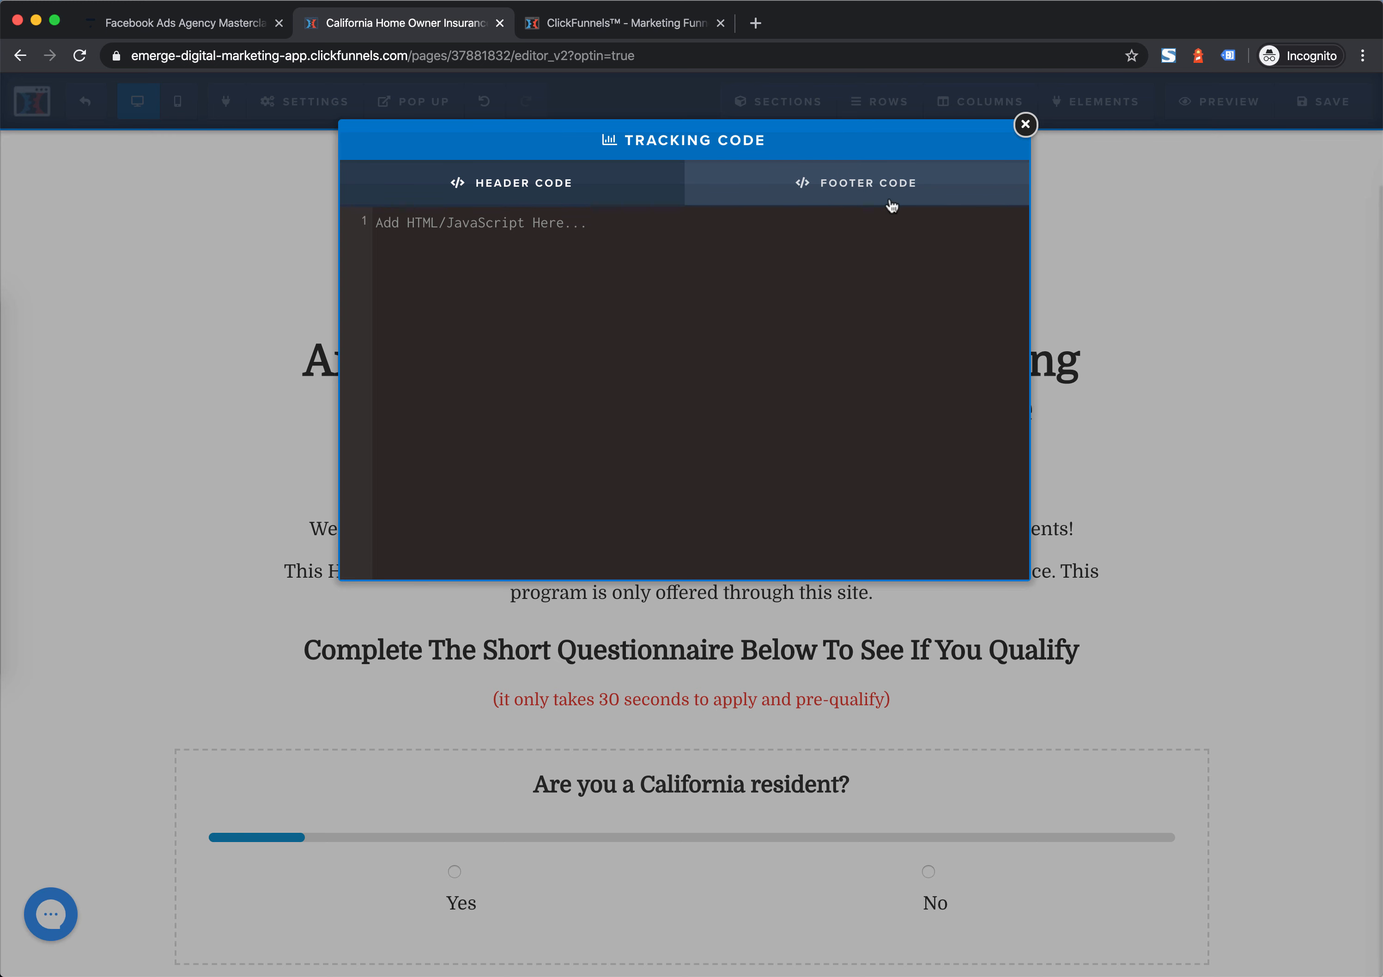
pyautogui.click(1025, 124)
pyautogui.moveTo(324, 104)
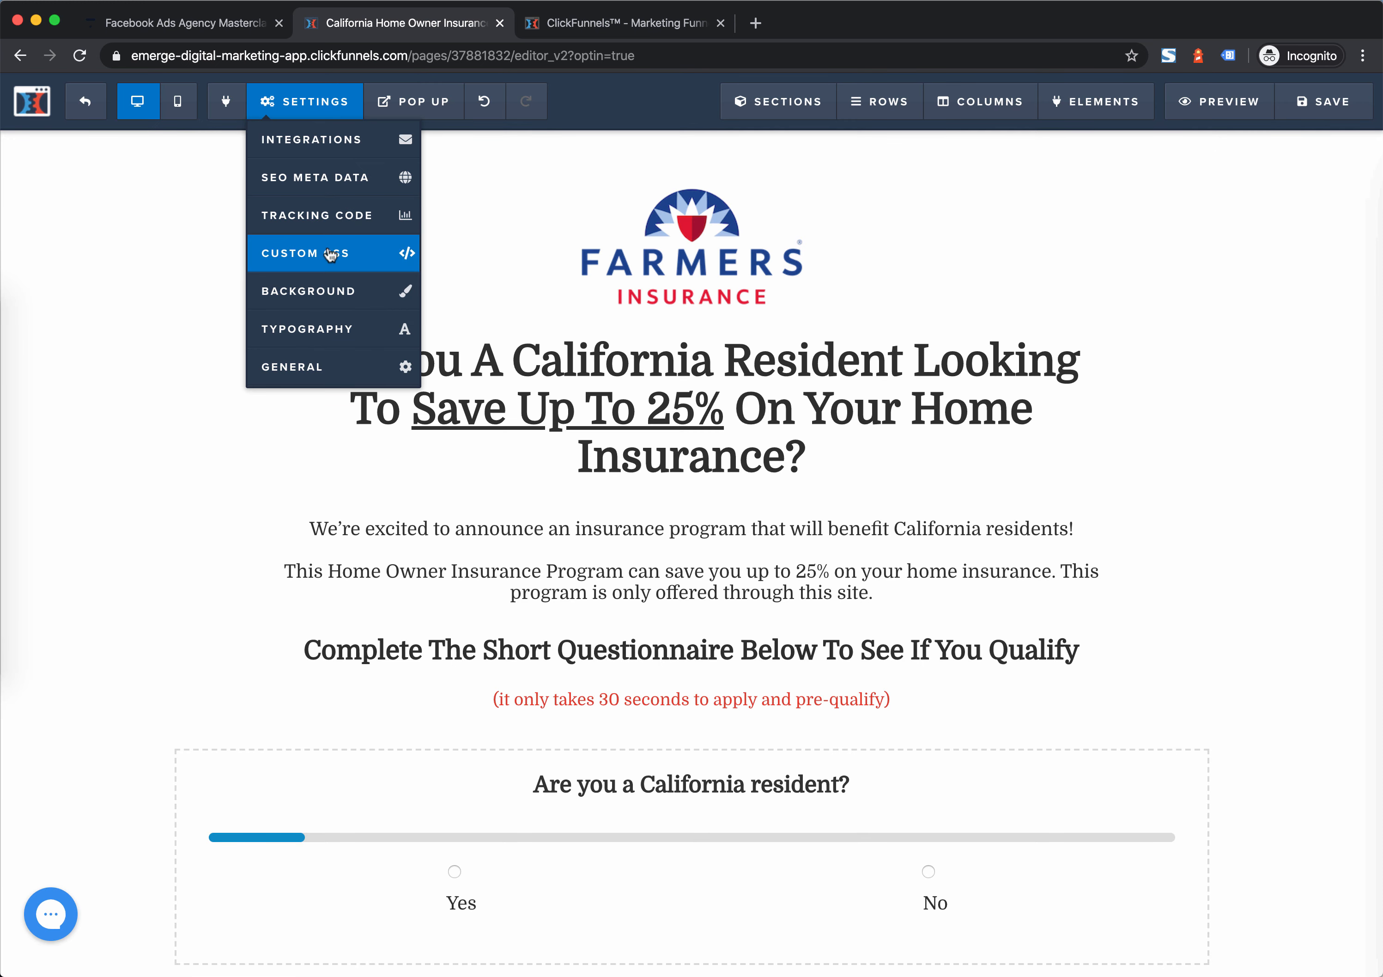
pyautogui.click(342, 257)
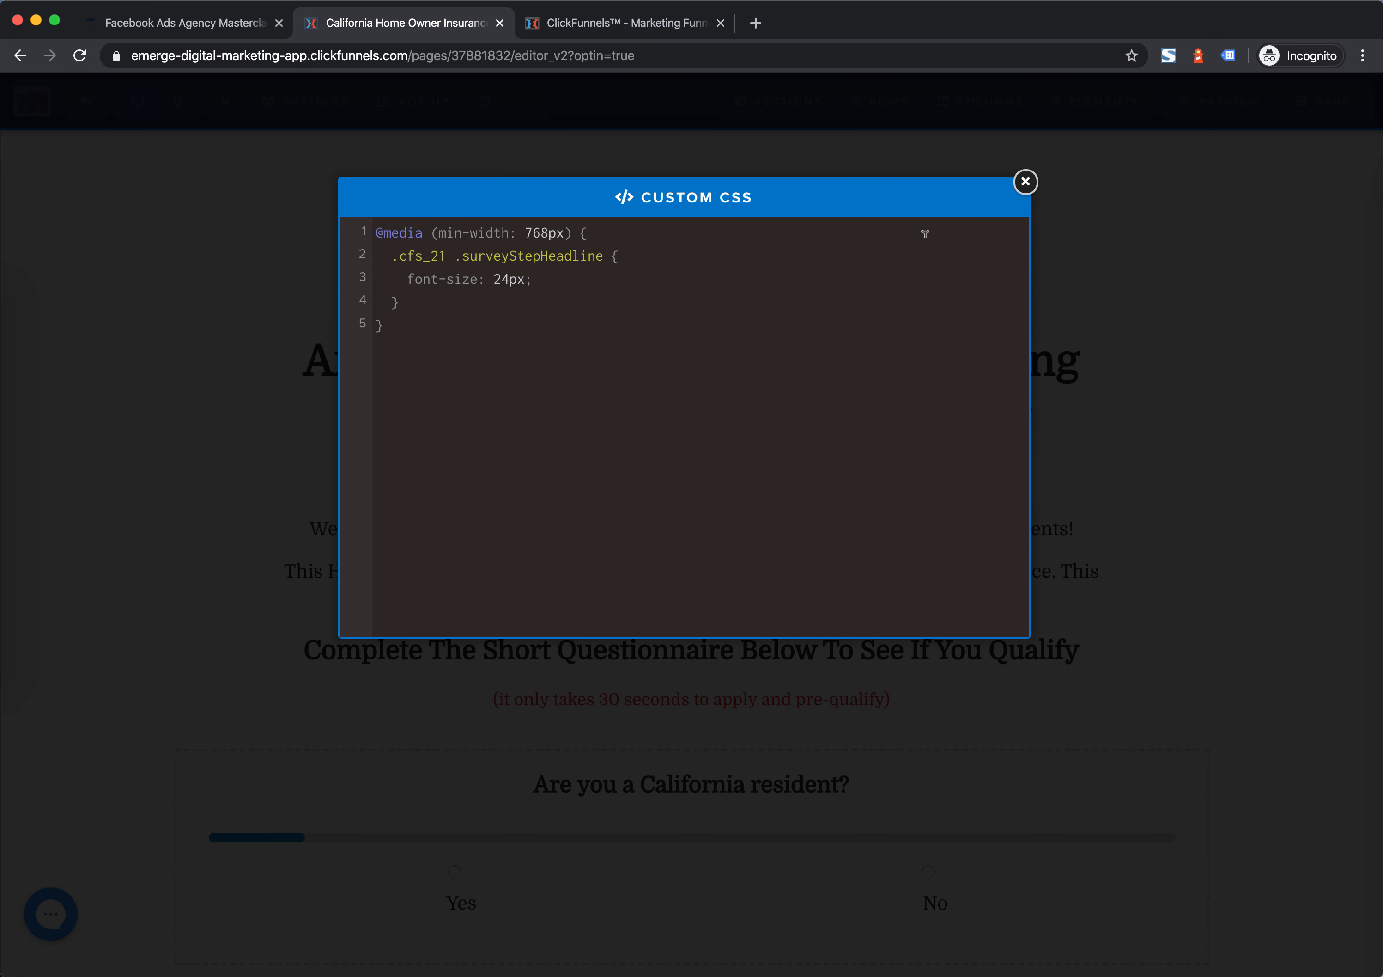
pyautogui.click(1025, 183)
# View the page's general settings and close them
pyautogui.moveTo(321, 104)
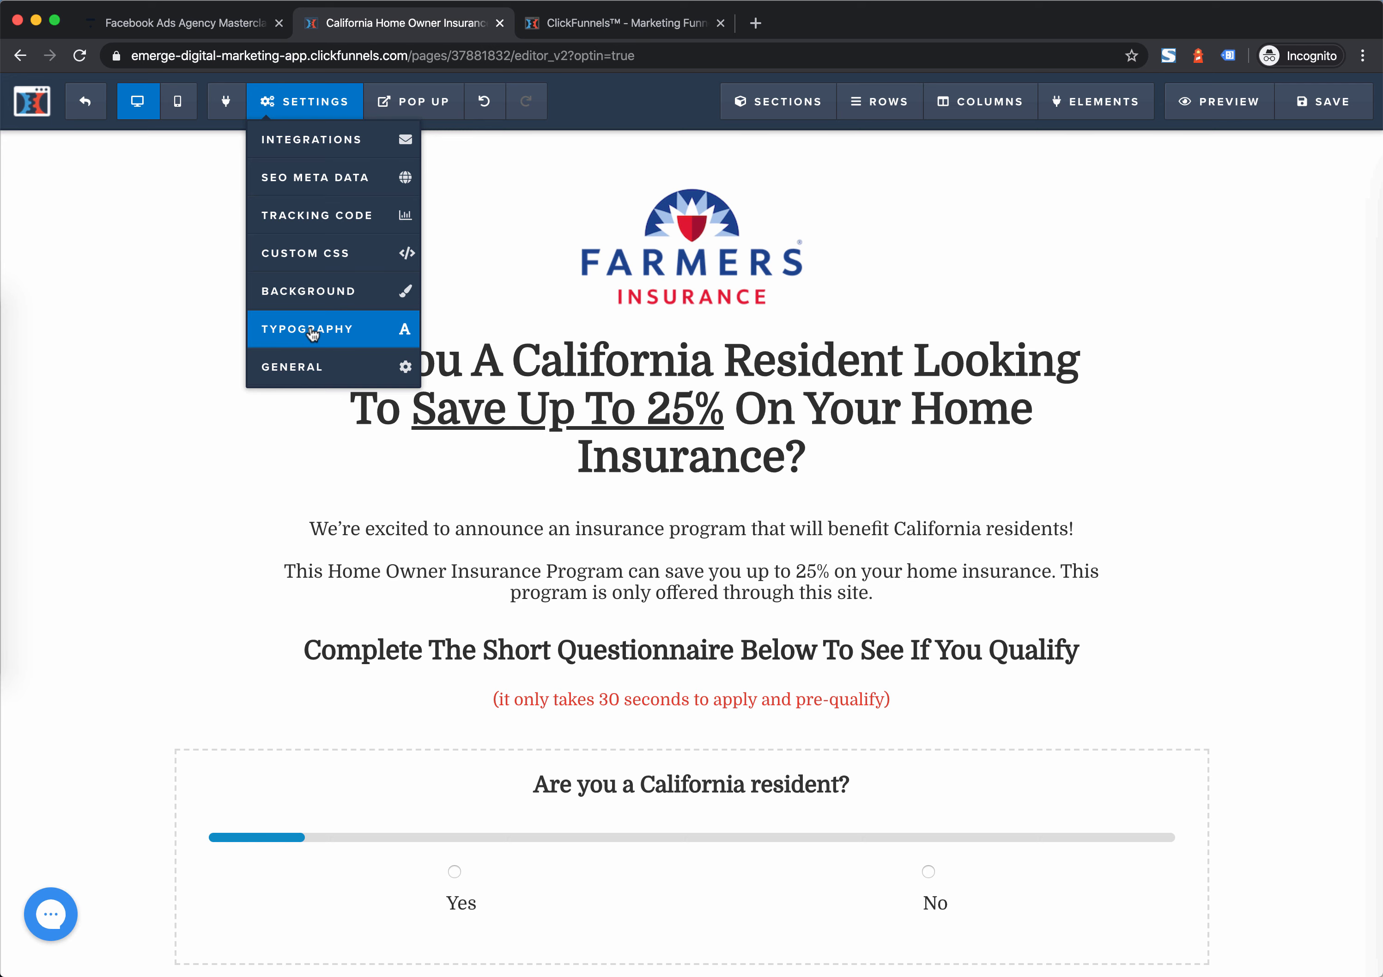
pyautogui.click(334, 365)
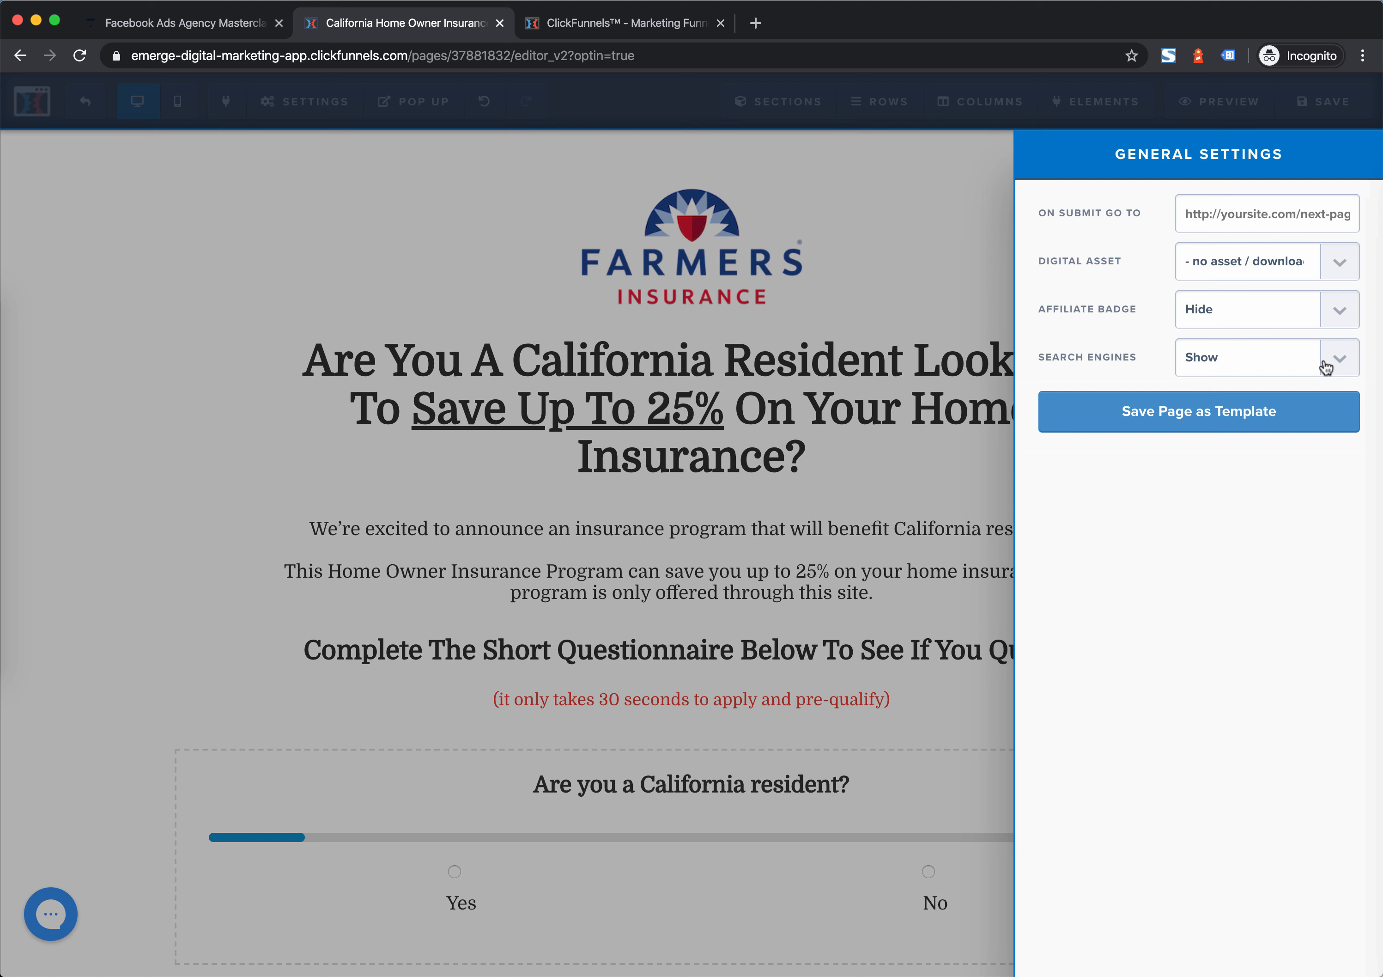
pyautogui.click(827, 262)
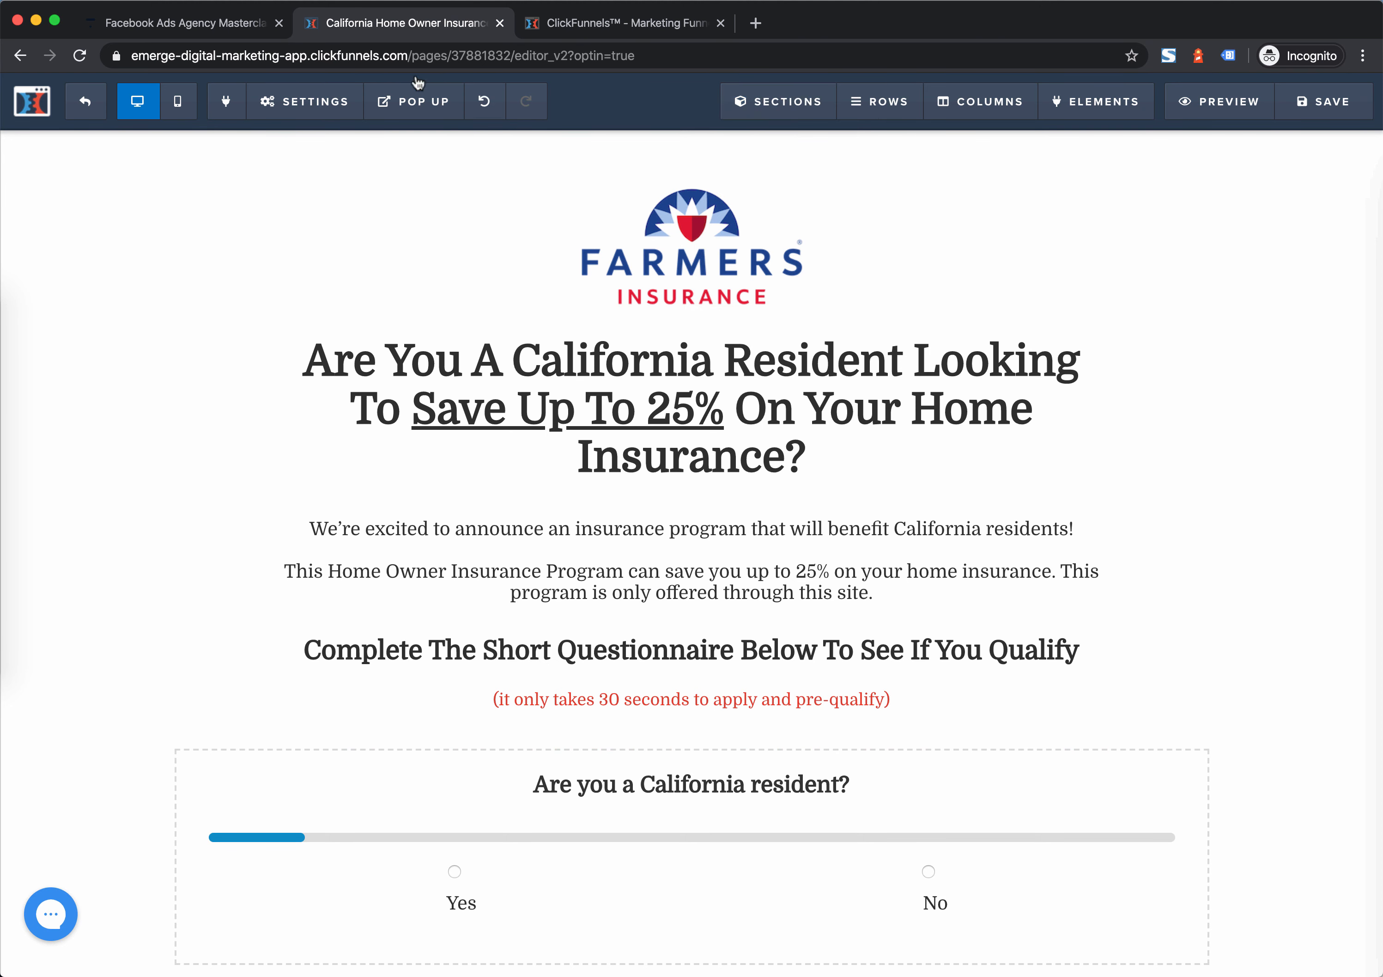
# Examine the page elements that can be added, including the Media category, and close the element library
pyautogui.moveTo(402, 106)
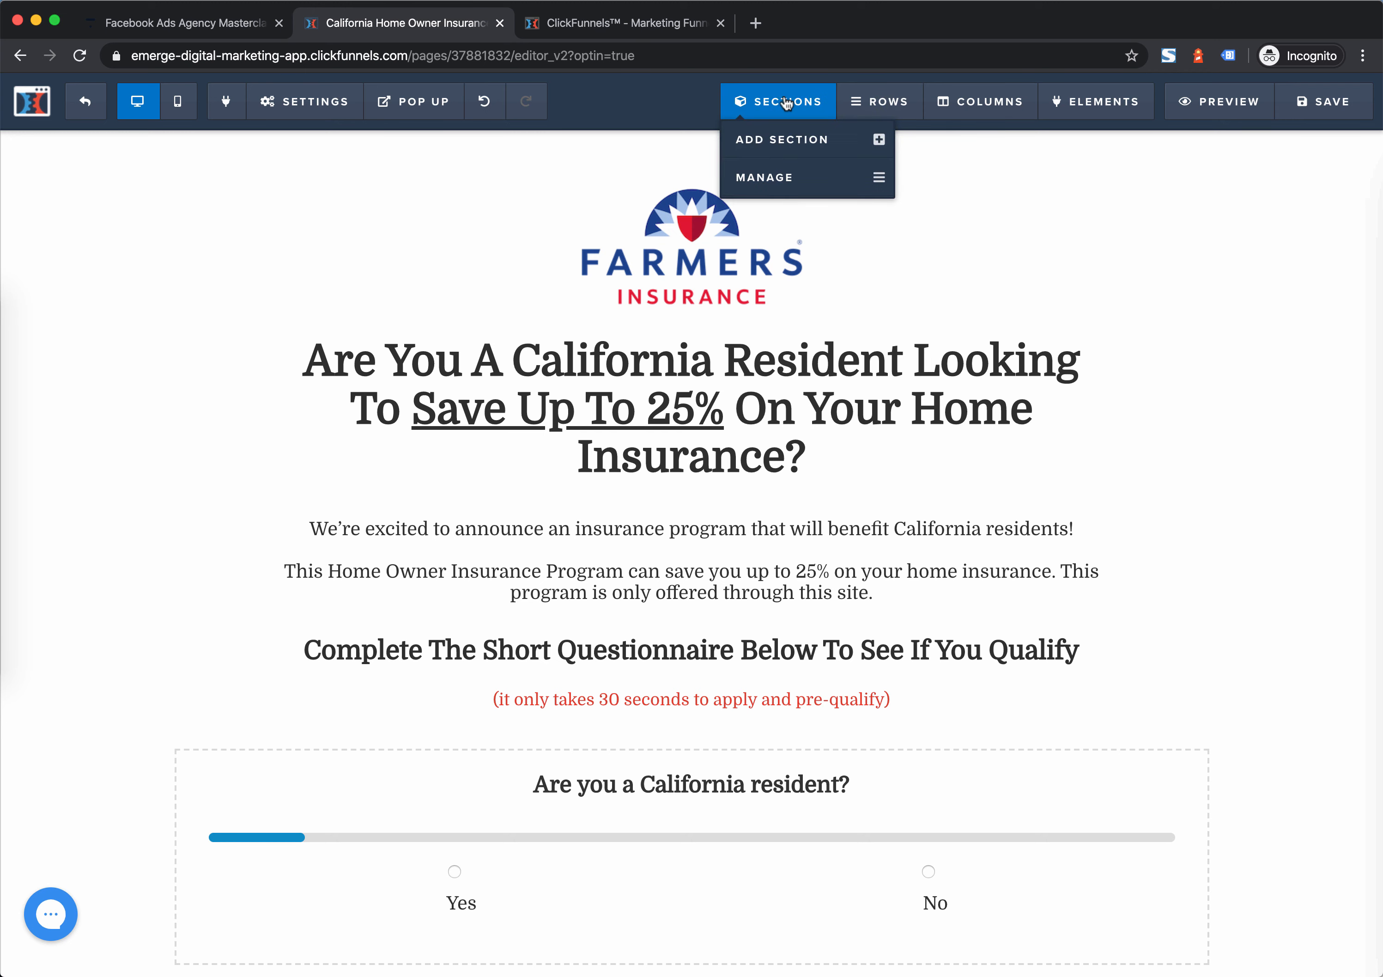
pyautogui.moveTo(1100, 109)
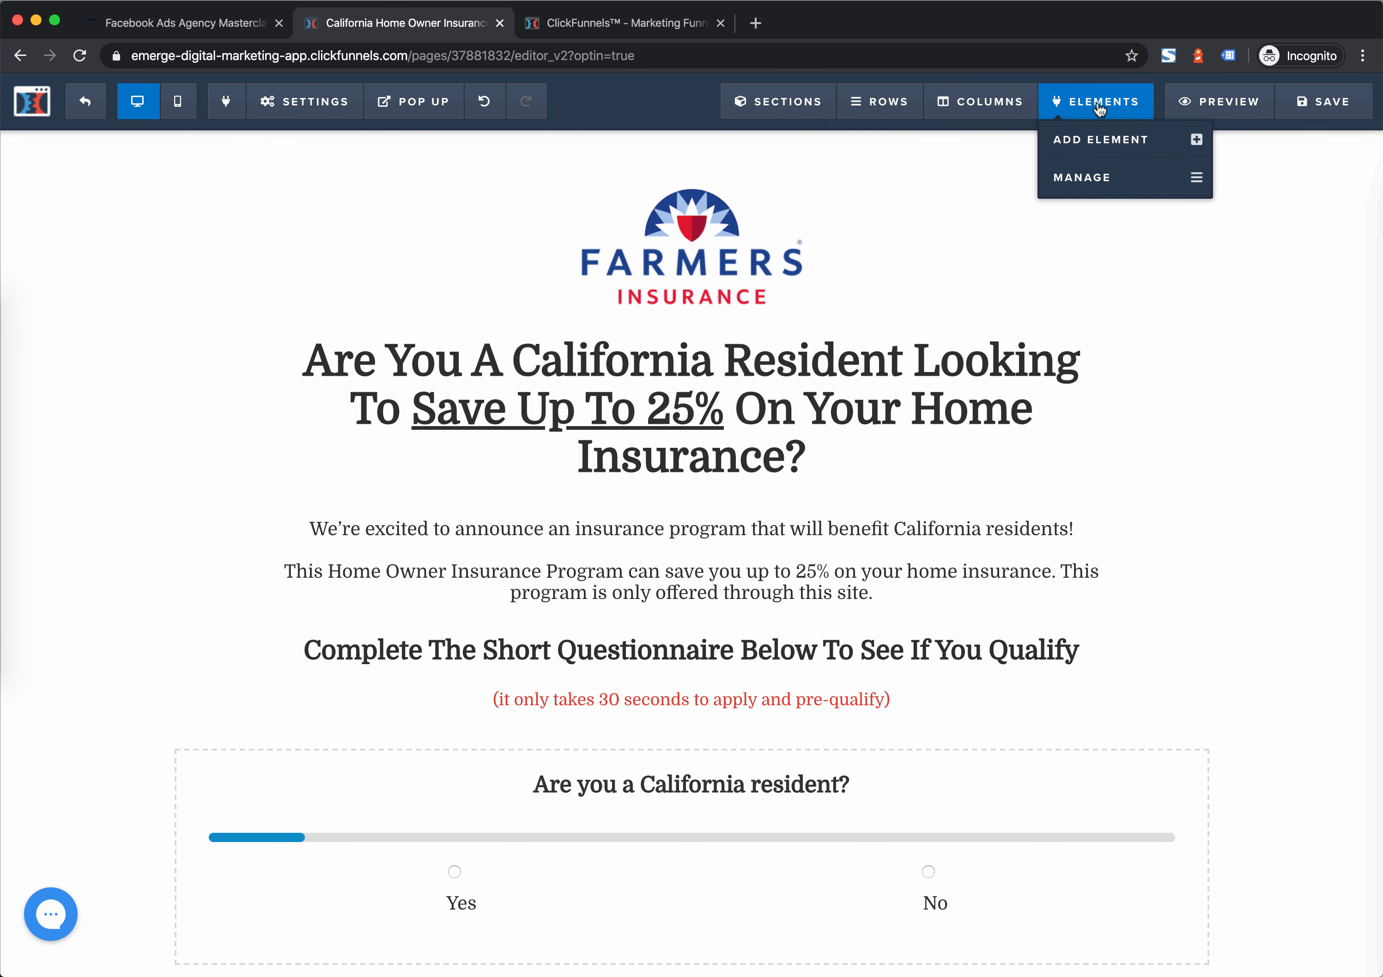
pyautogui.click(1097, 140)
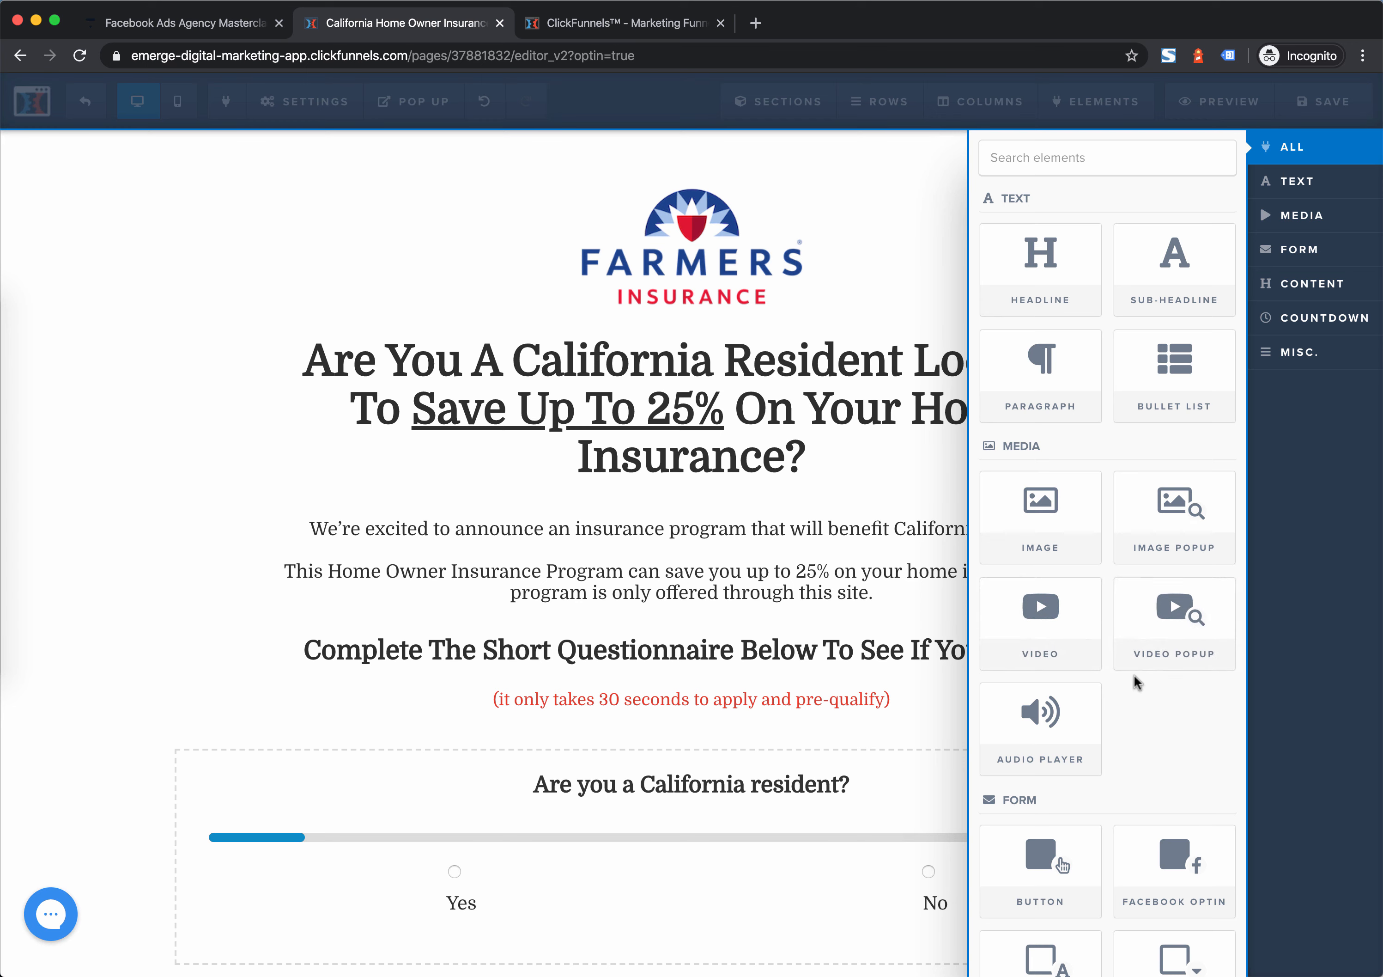
pyautogui.scroll(-3, 1123, 720)
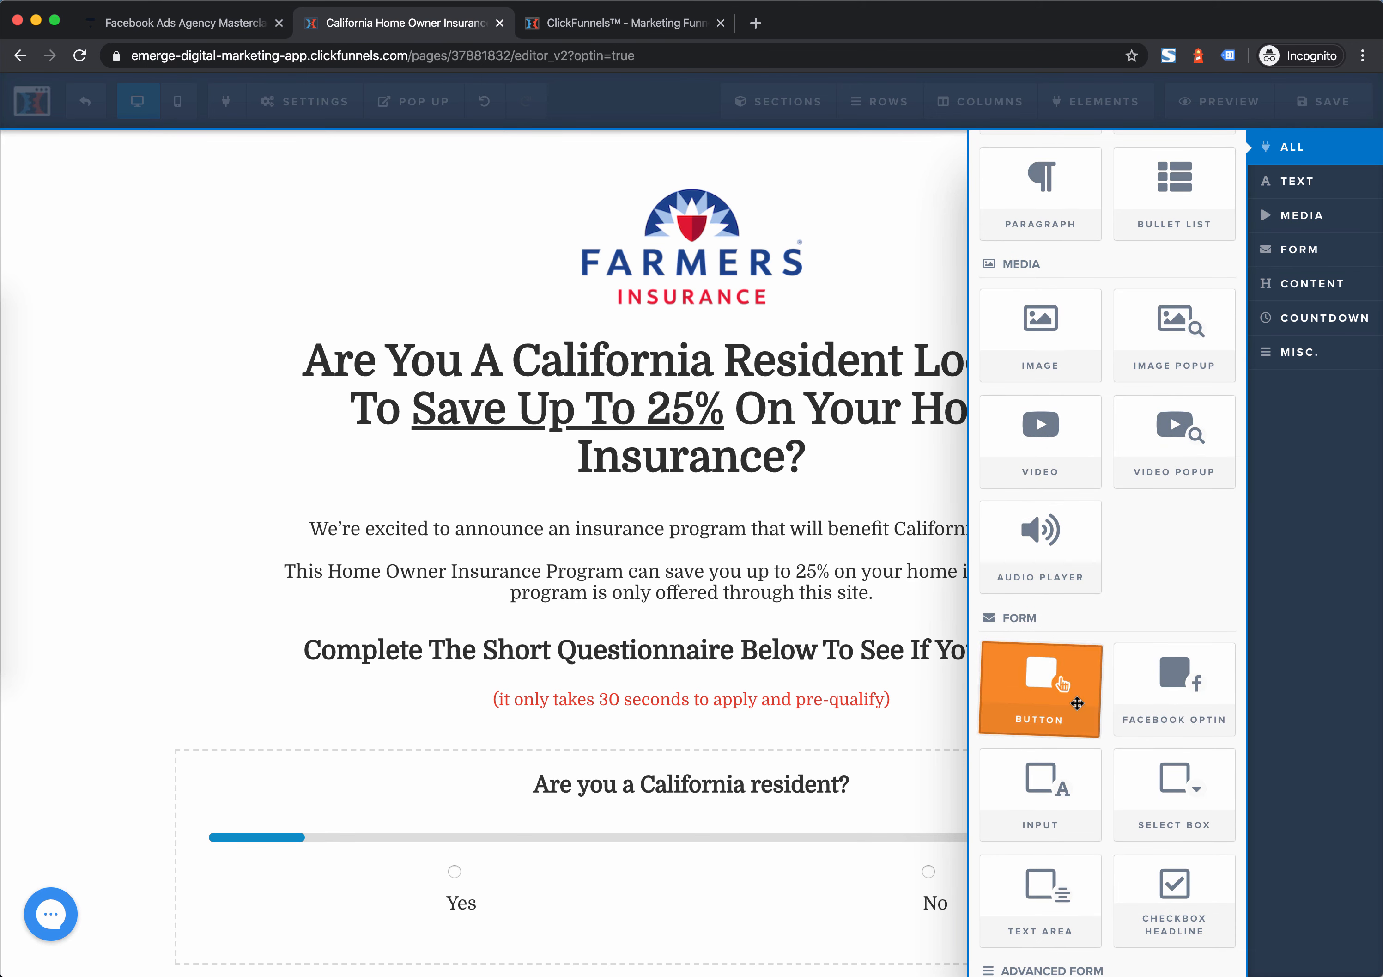
pyautogui.scroll(-10, 1210, 723)
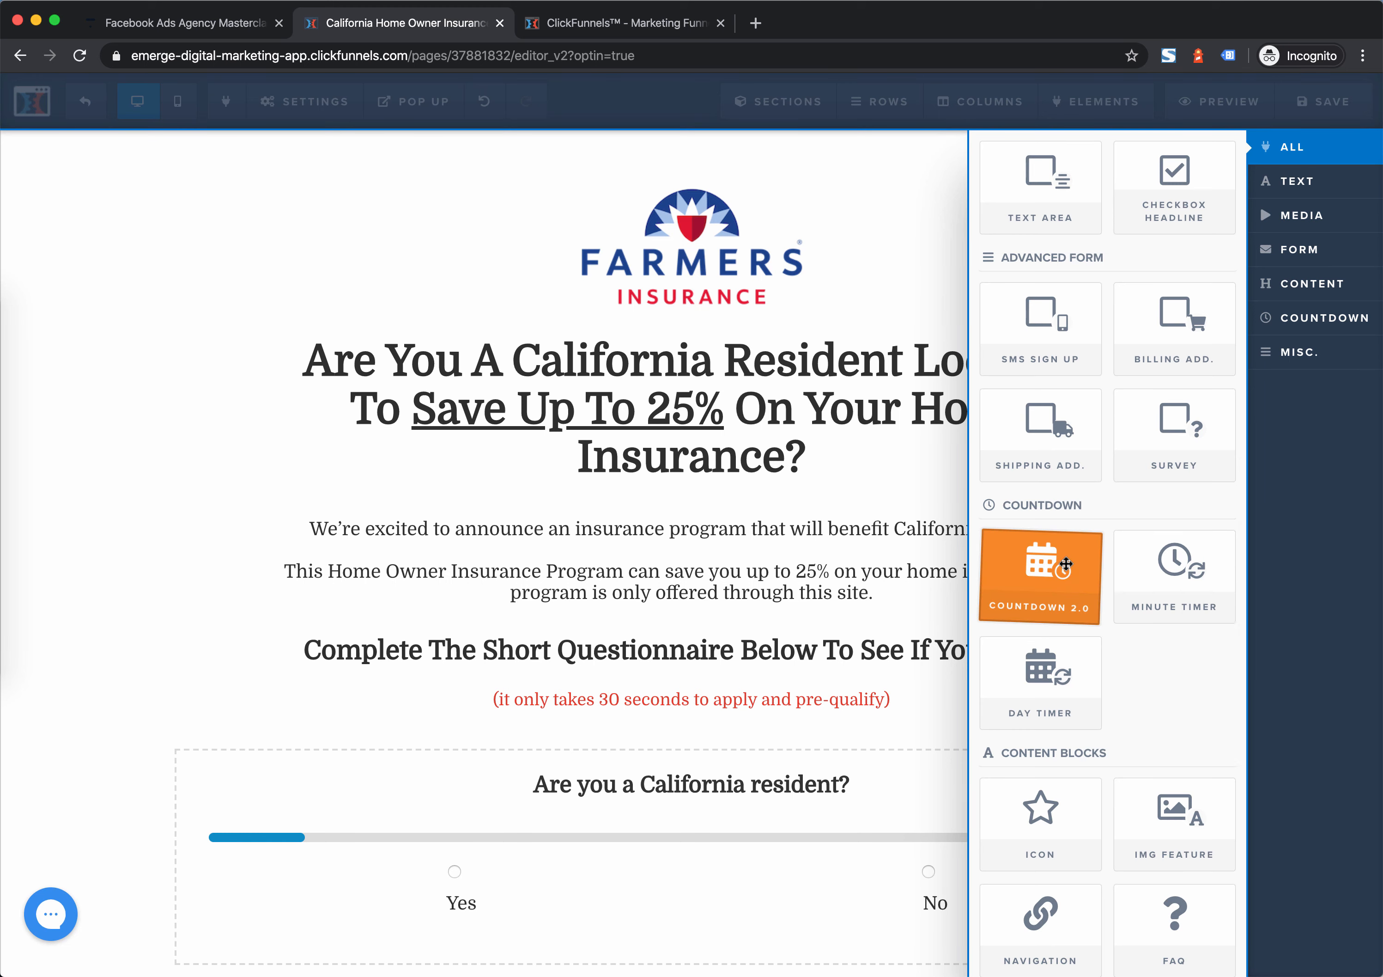
pyautogui.scroll(-5, 1145, 642)
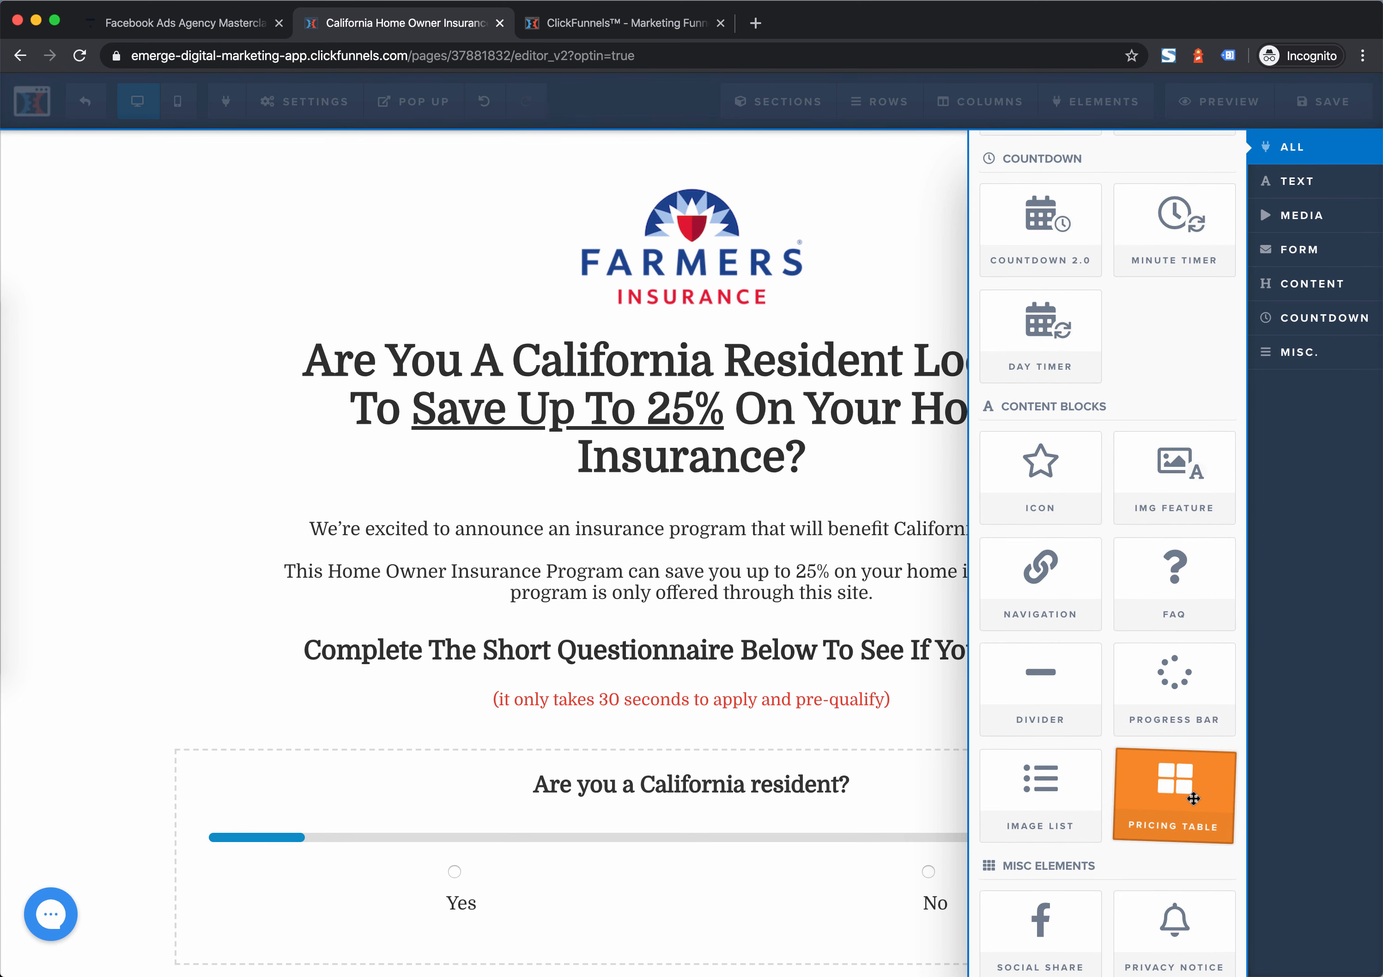
pyautogui.scroll(-1, 1159, 768)
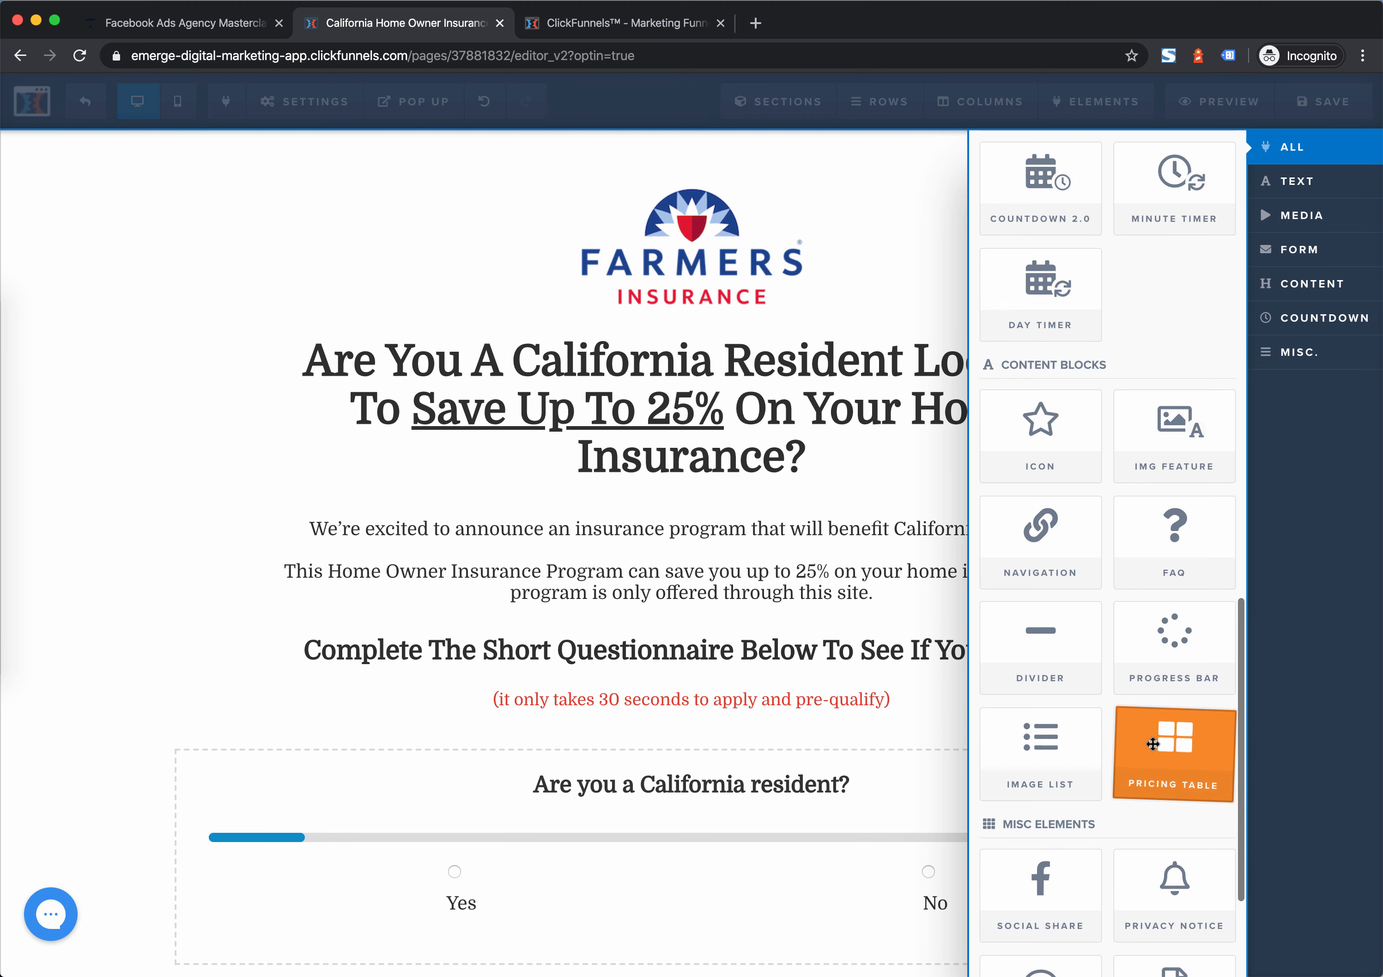
pyautogui.scroll(10, 1152, 744)
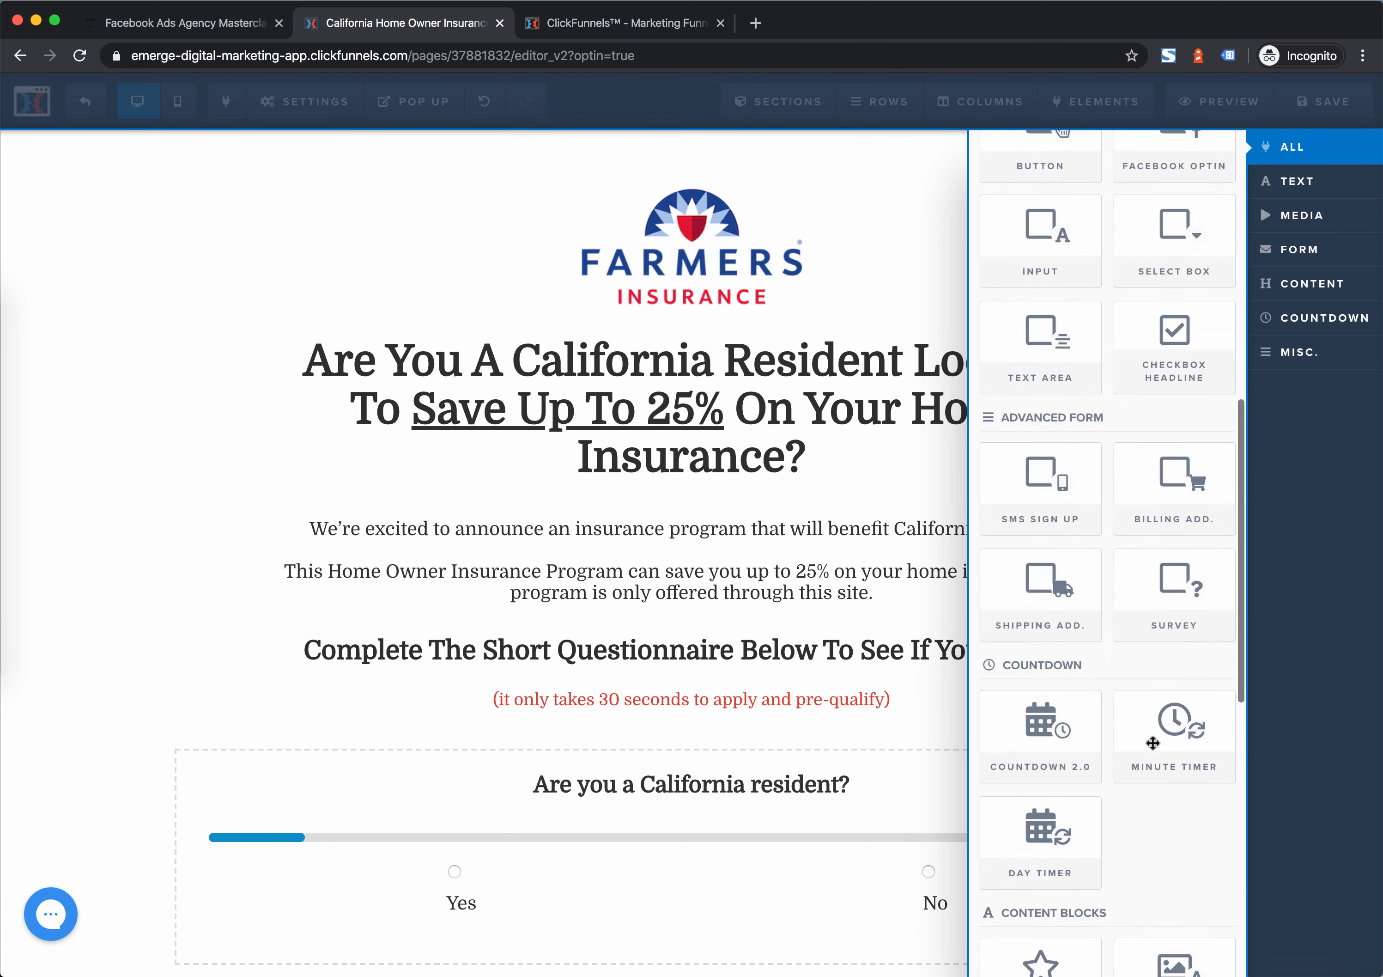
pyautogui.scroll(7, 1152, 747)
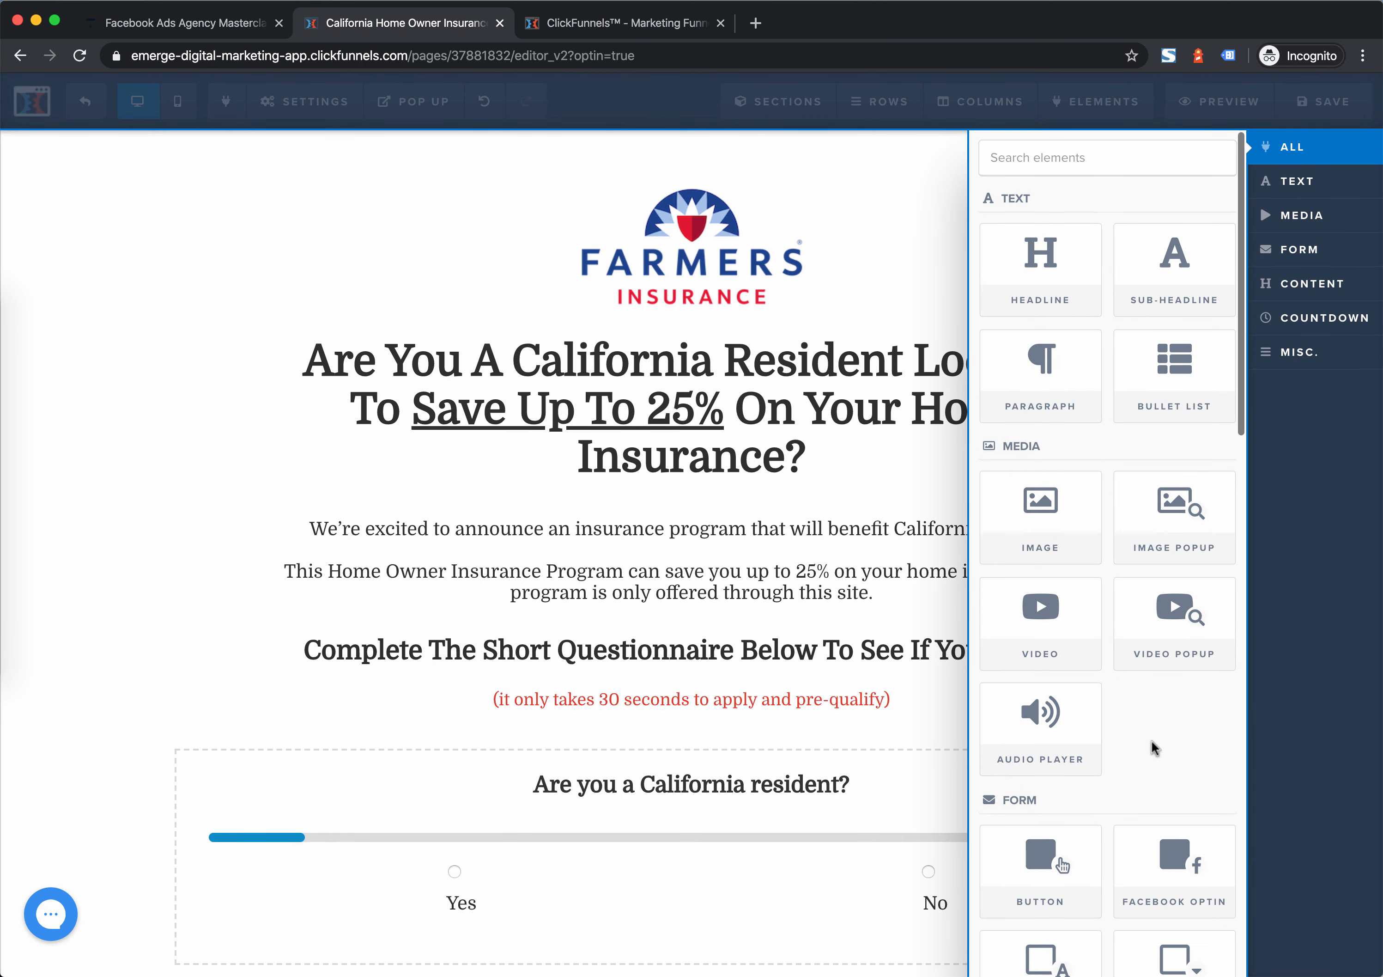
pyautogui.click(1293, 217)
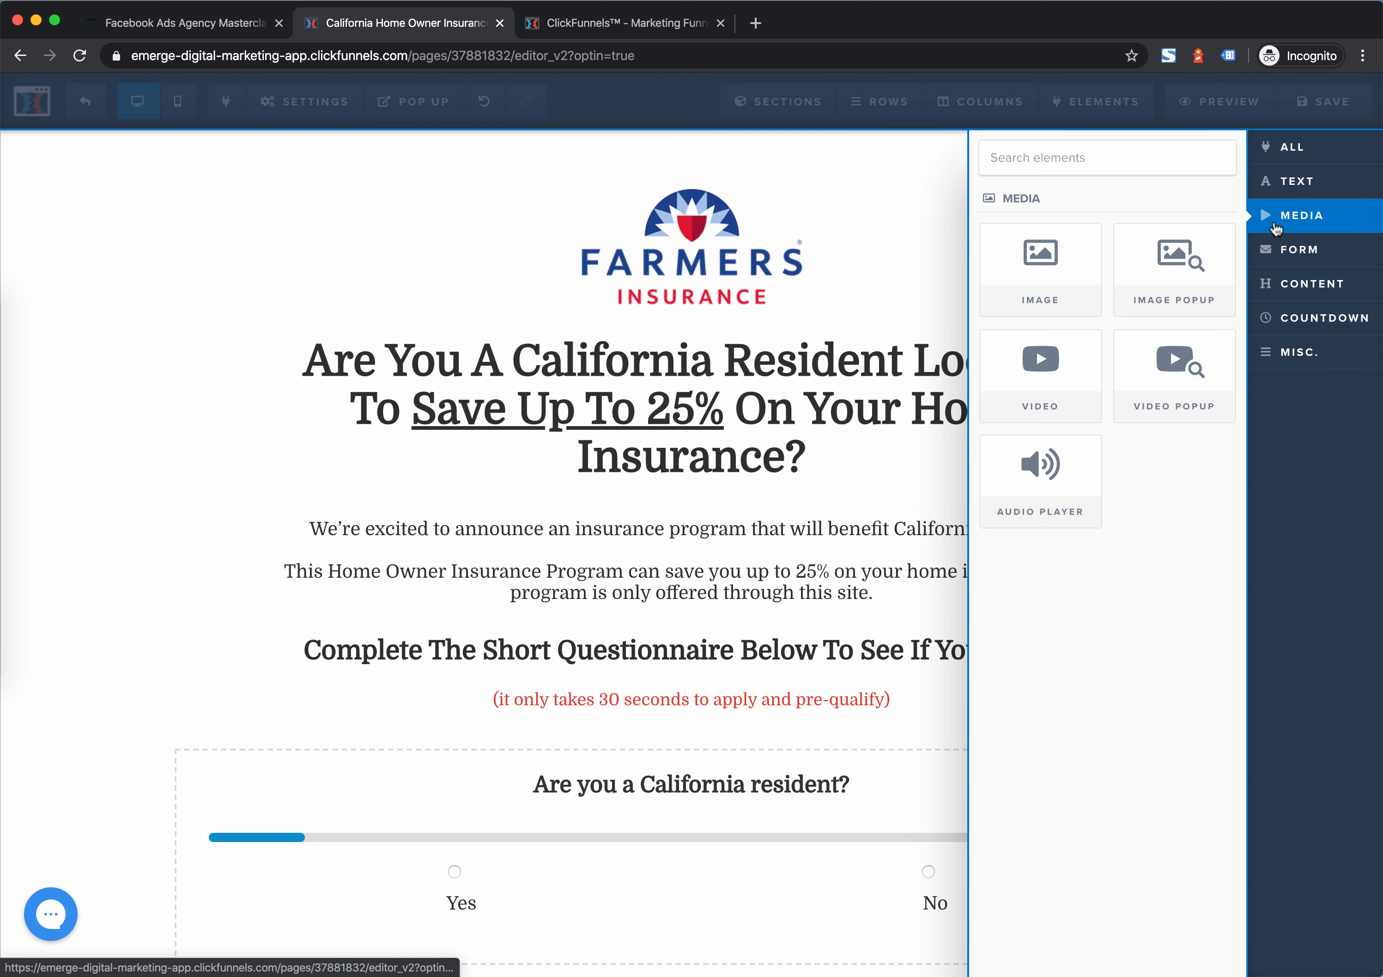
pyautogui.click(913, 164)
pyautogui.click(787, 113)
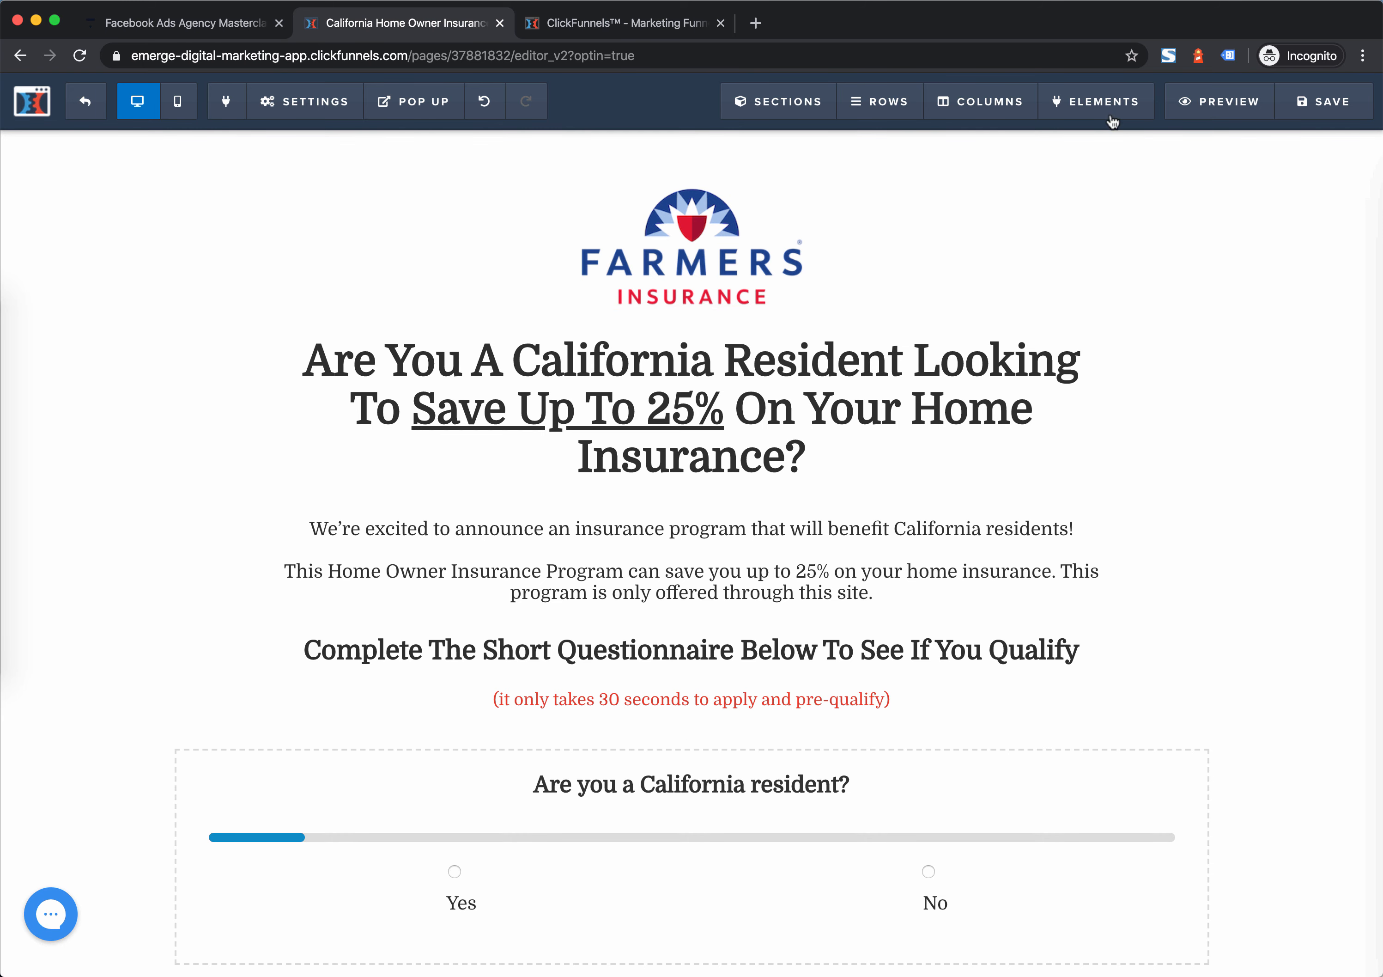
pyautogui.moveTo(1071, 105)
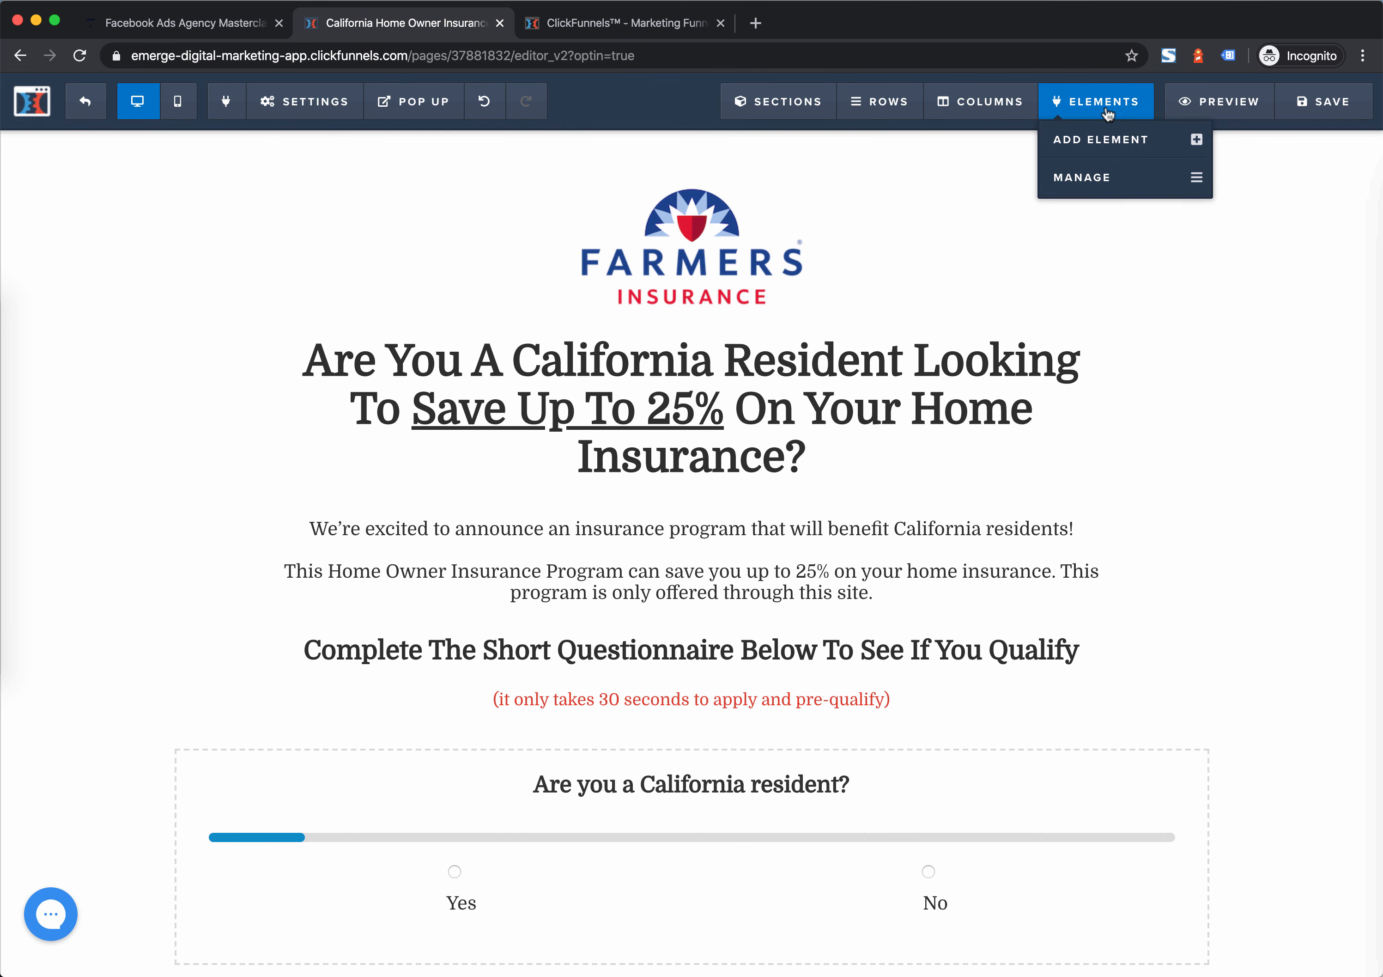
# Open the Farmers Insurance logo's image settings and view the uploaded images available to replace it
pyautogui.click(694, 256)
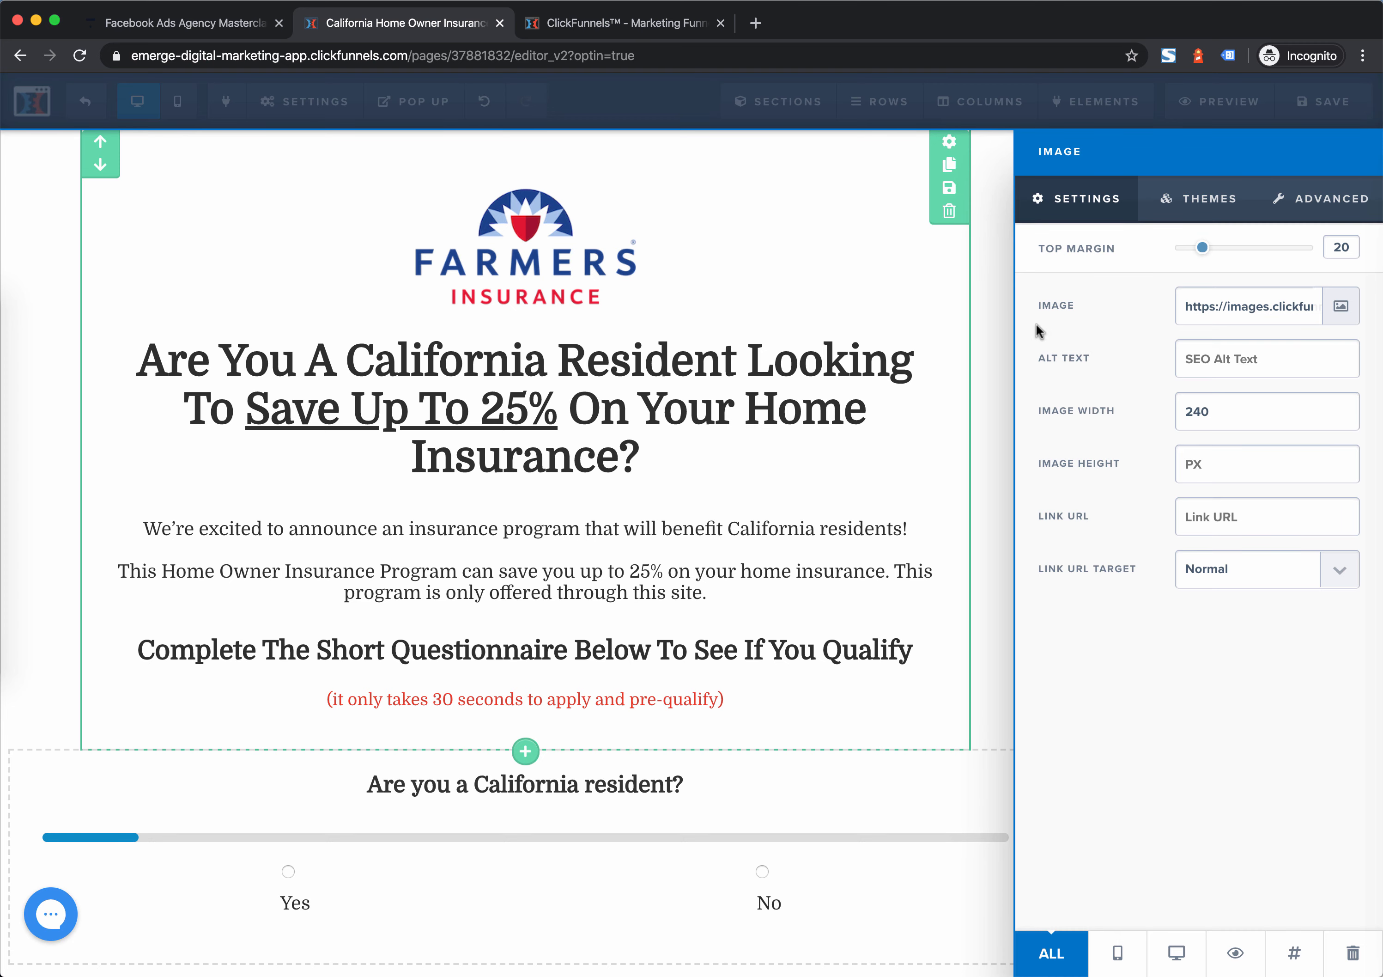
pyautogui.click(1336, 305)
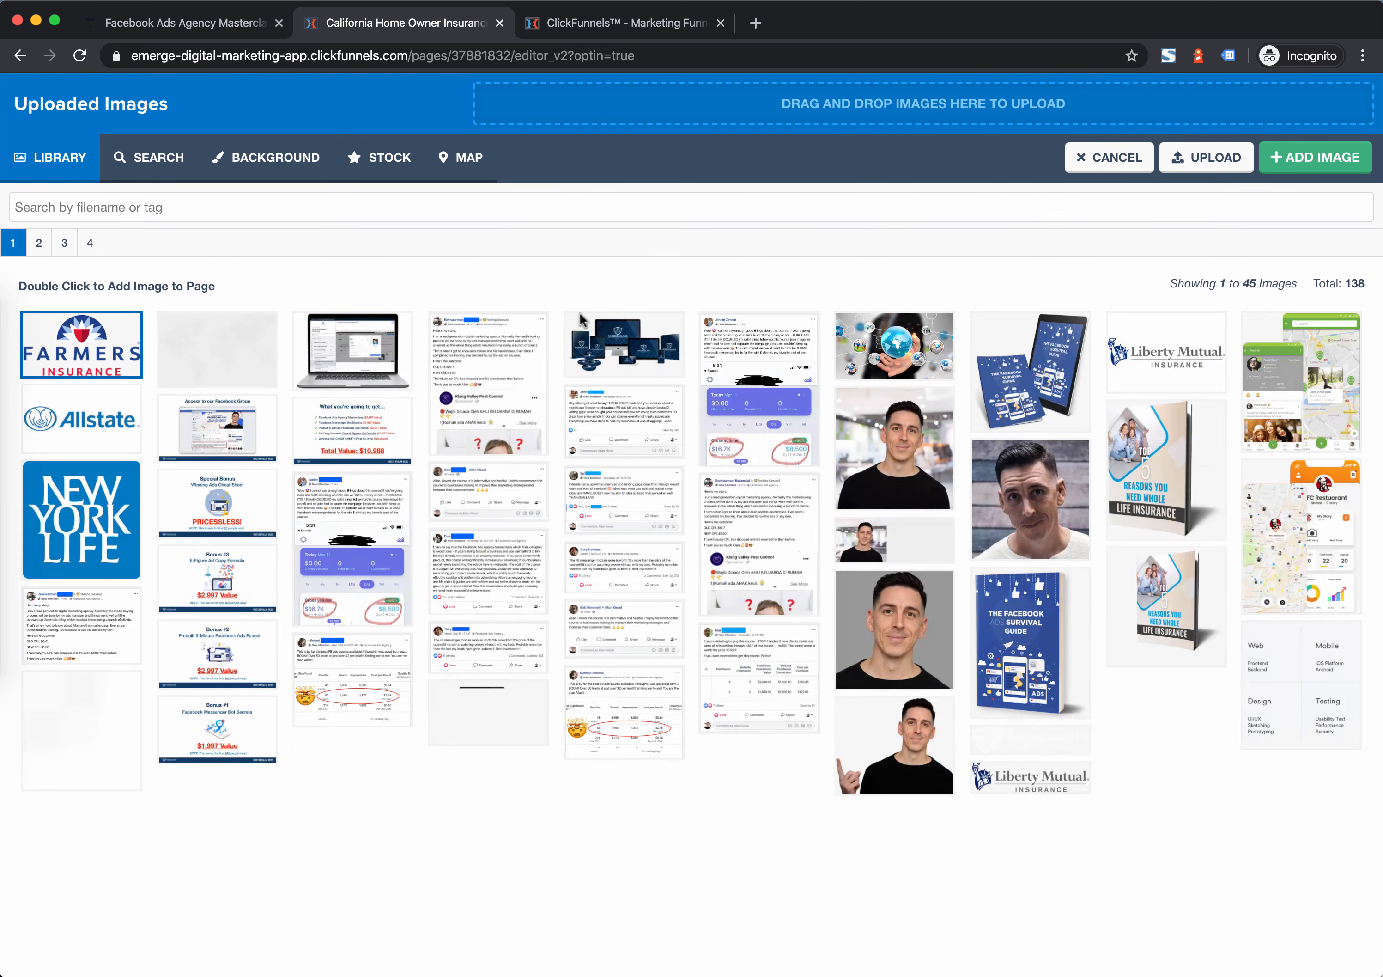
pyautogui.click(1013, 586)
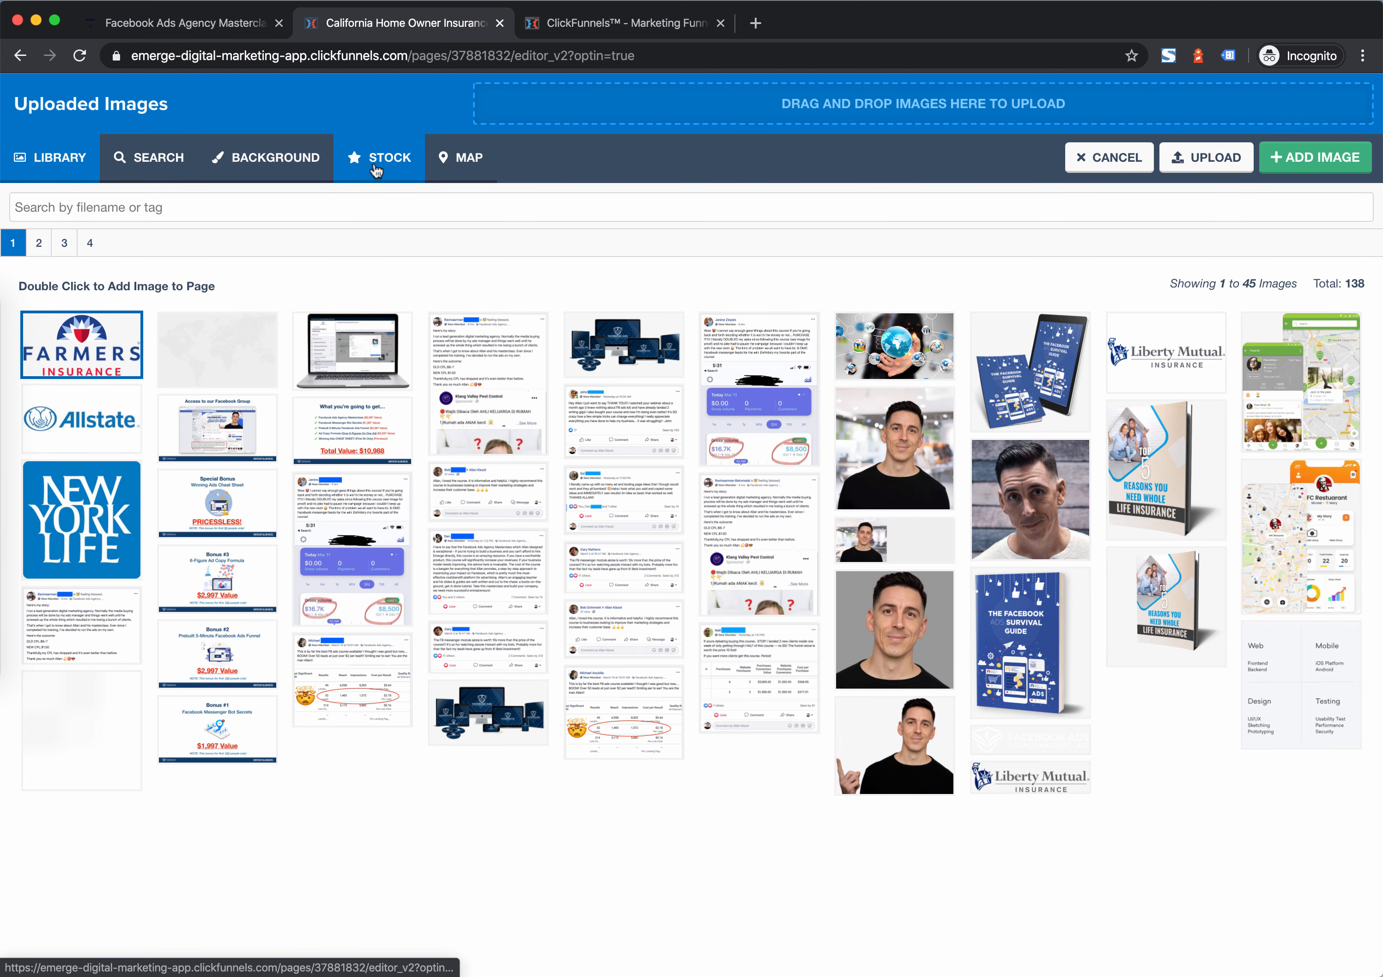
# Browse the background images and the stock image categories, including badges, arrows, boxes and checkmarks
pyautogui.click(320, 170)
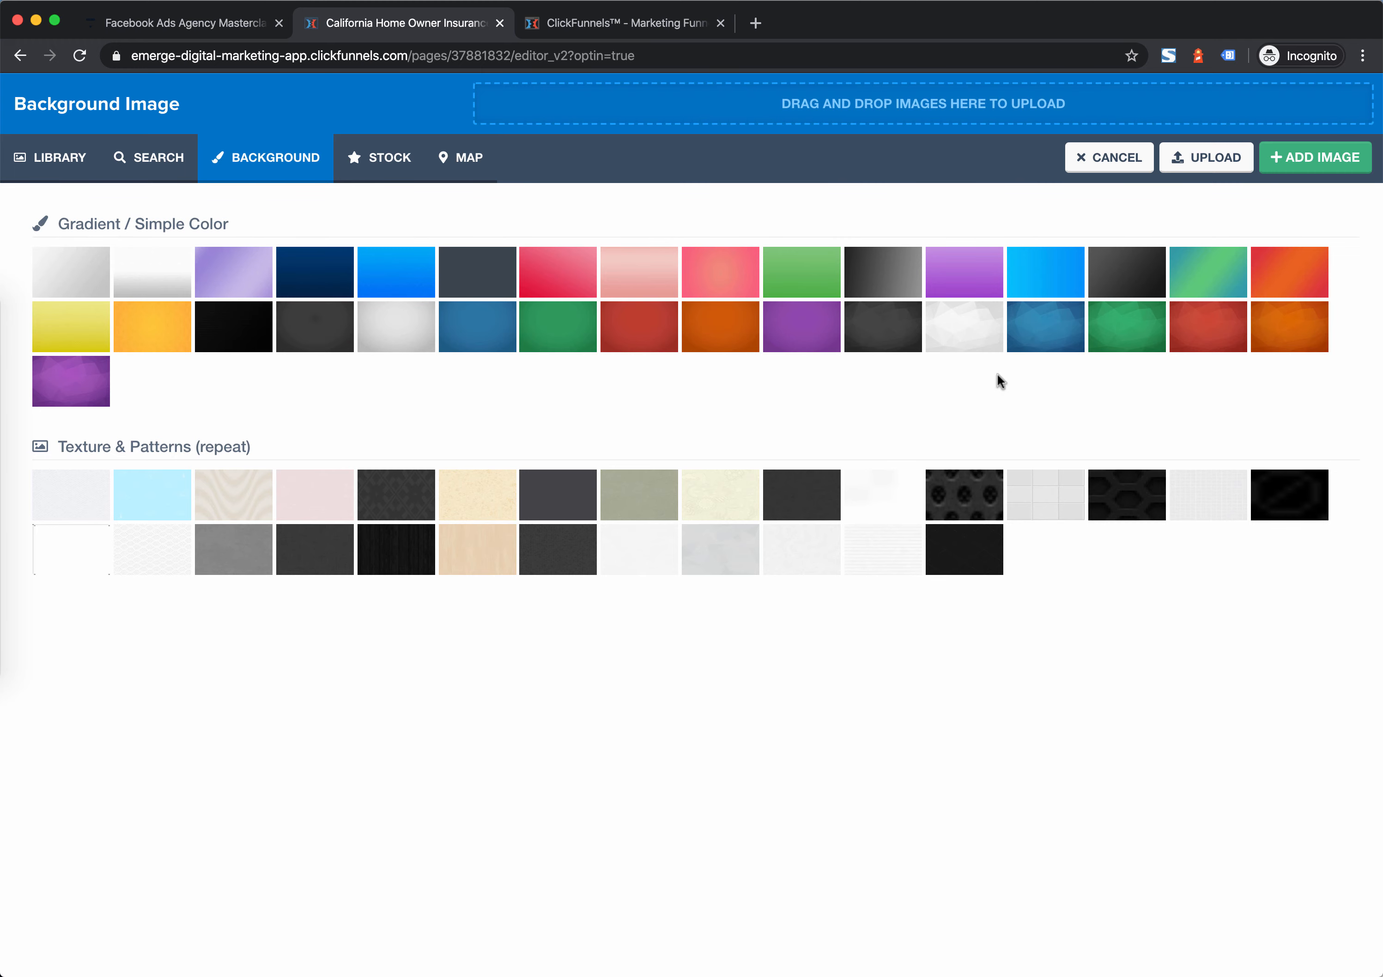
pyautogui.click(377, 160)
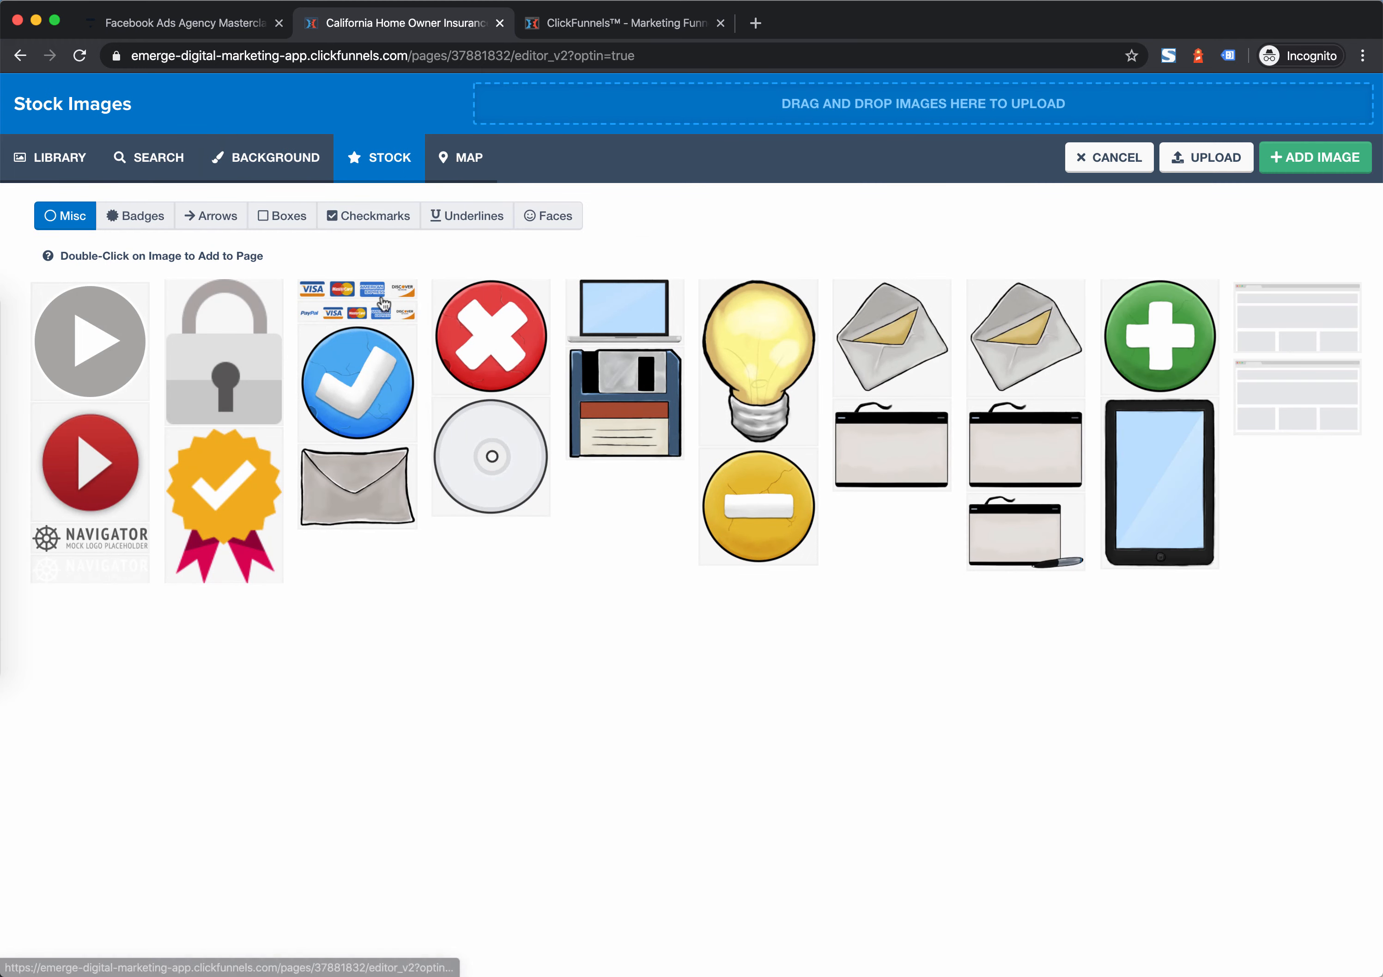
pyautogui.click(137, 216)
pyautogui.click(225, 227)
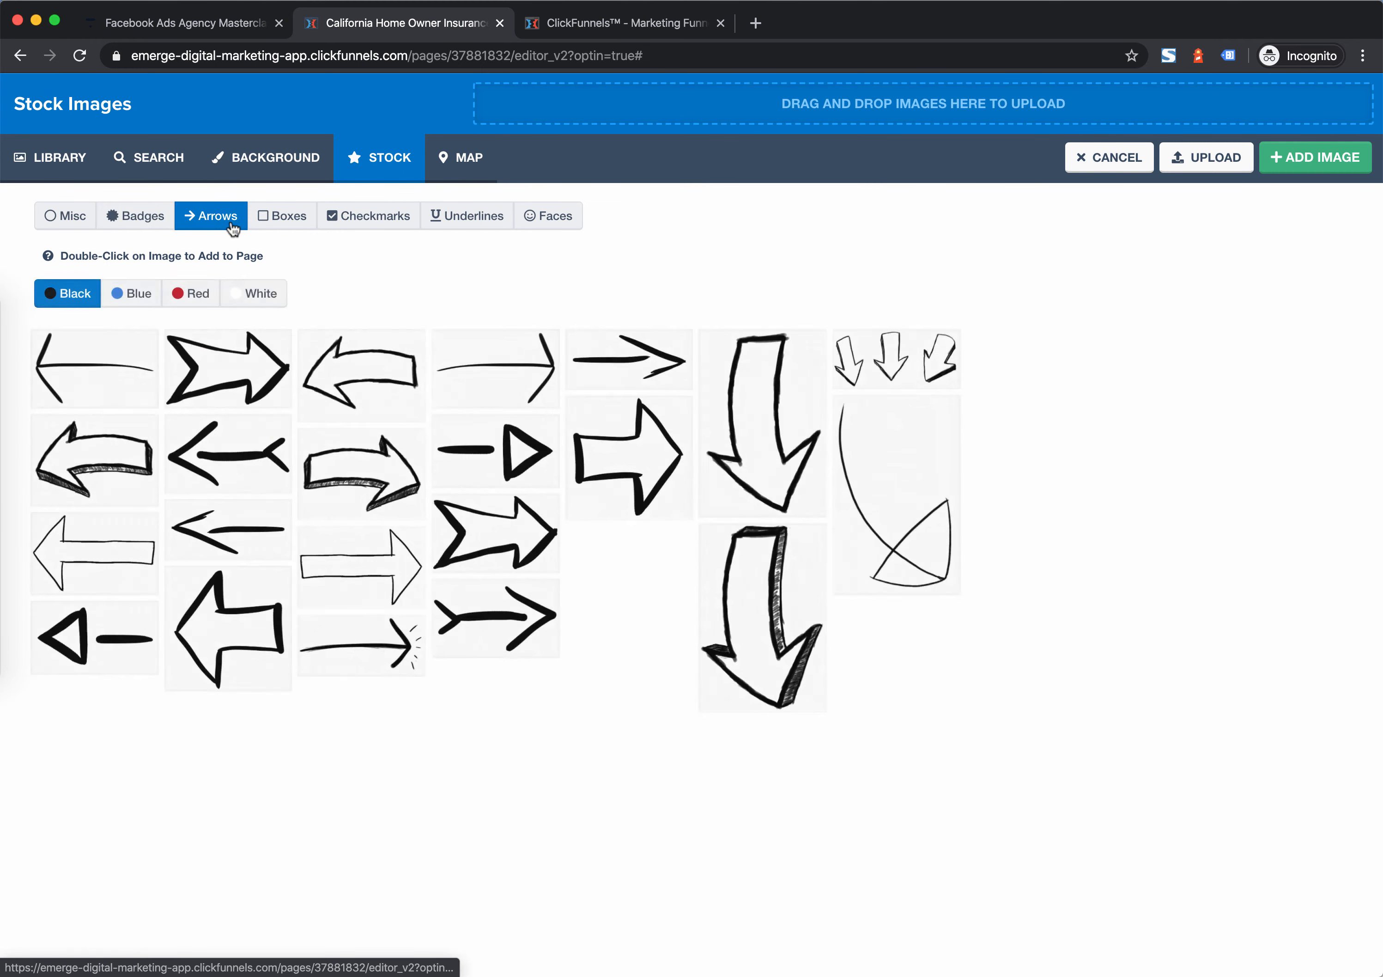
pyautogui.click(285, 220)
pyautogui.click(359, 223)
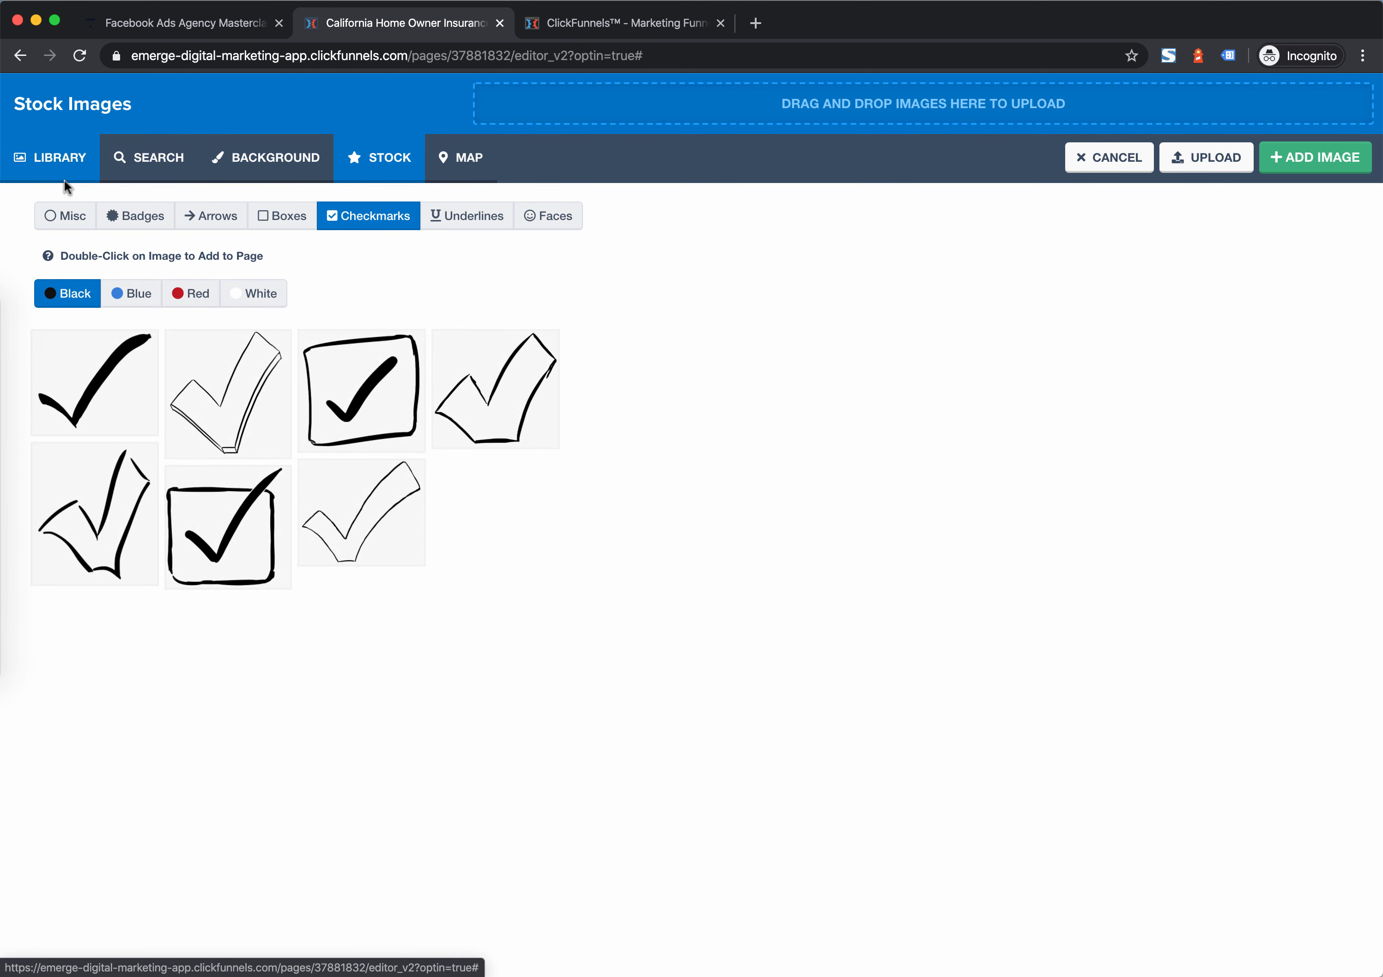
pyautogui.click(65, 214)
# View the Google Maps image options and search Pixabay for "elderly" images
pyautogui.click(470, 163)
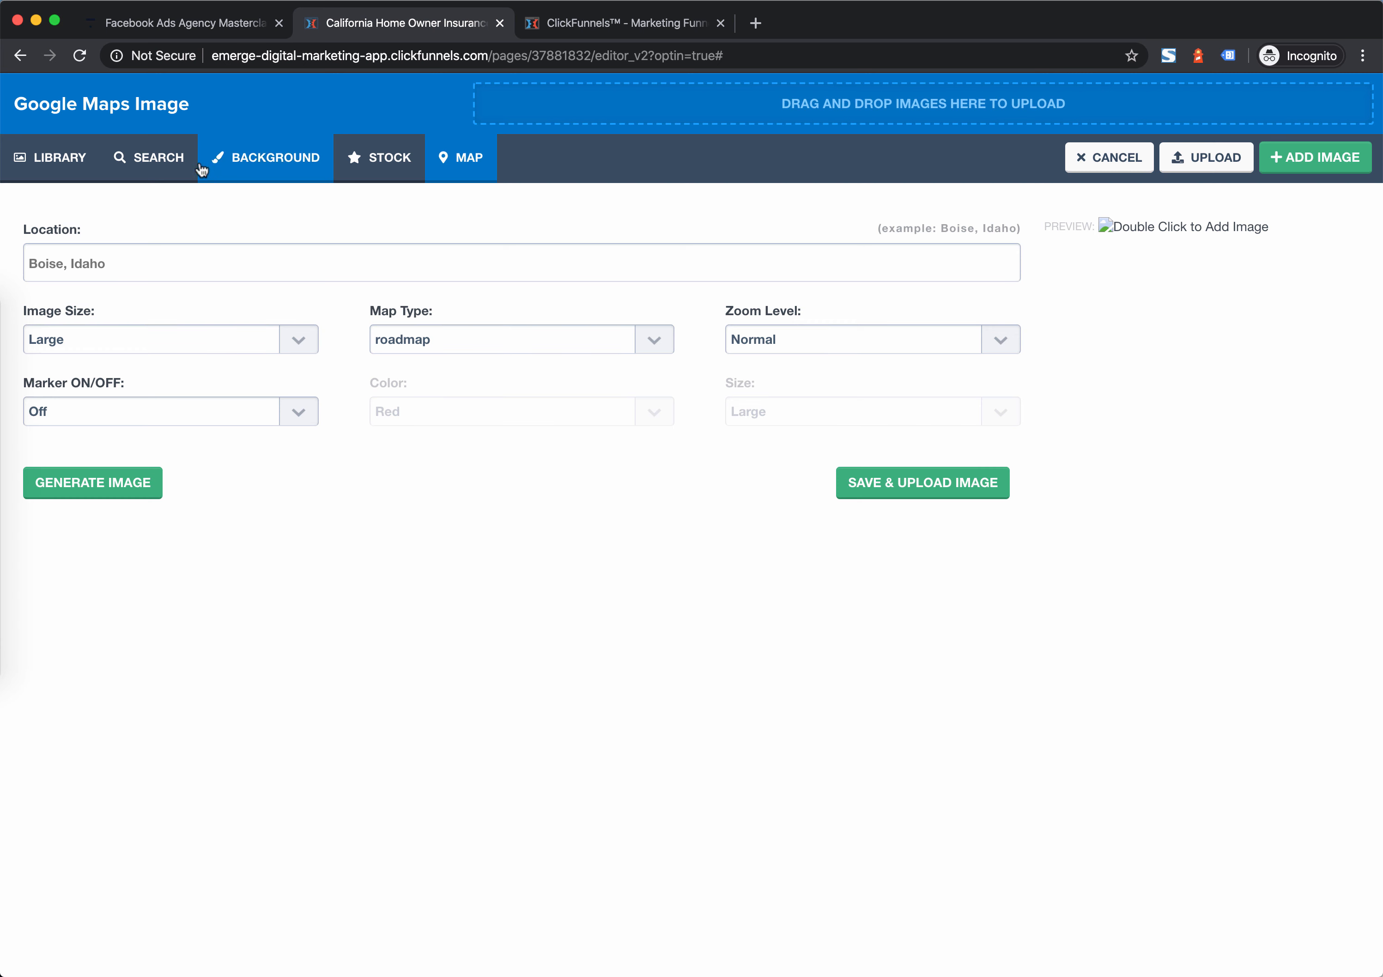
pyautogui.click(180, 167)
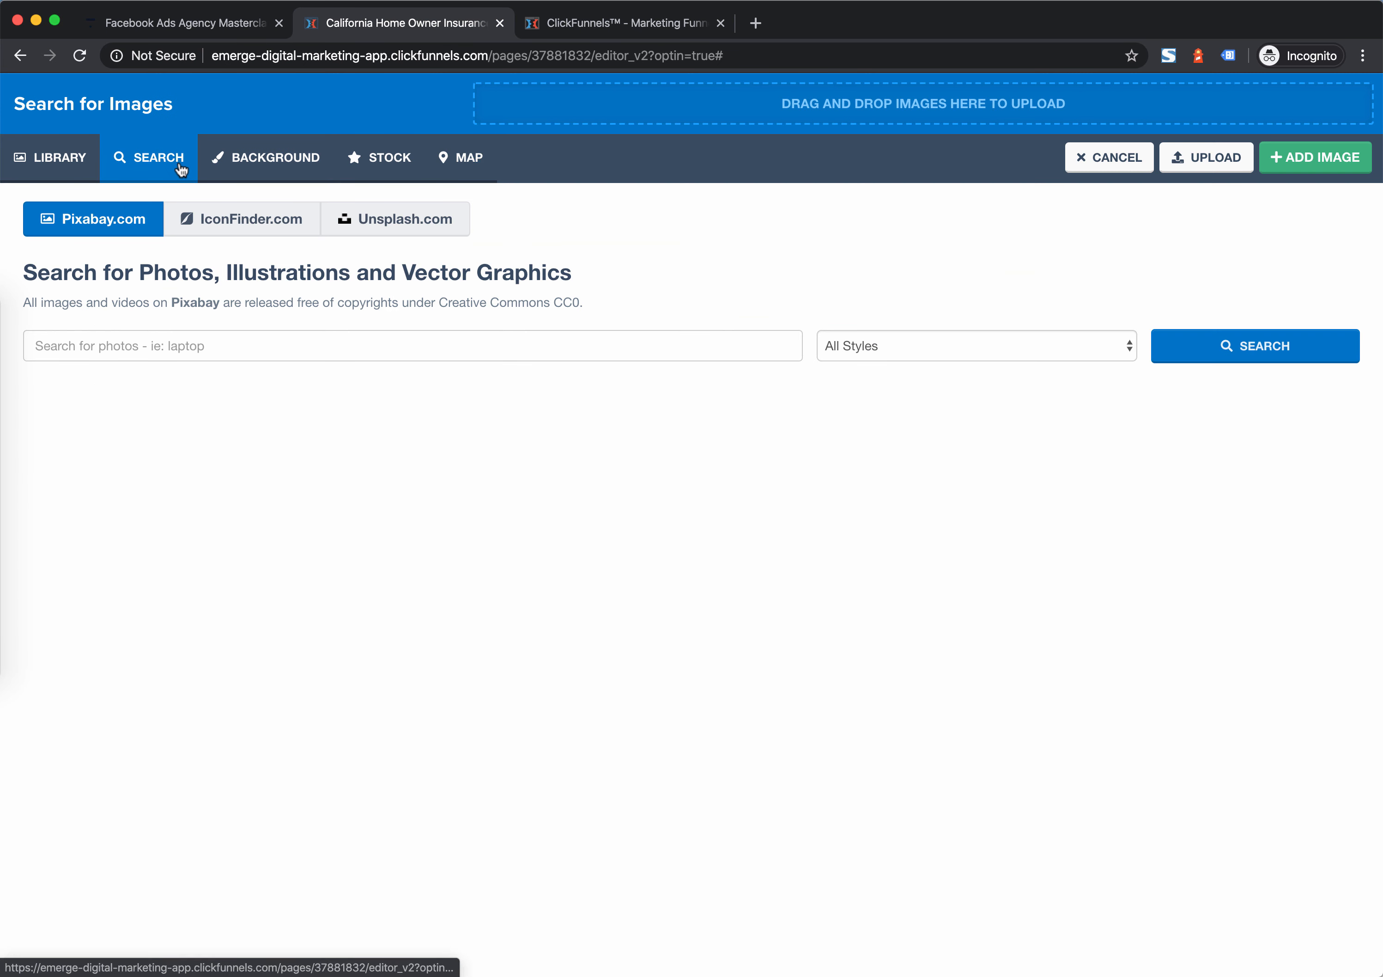
pyautogui.click(159, 346)
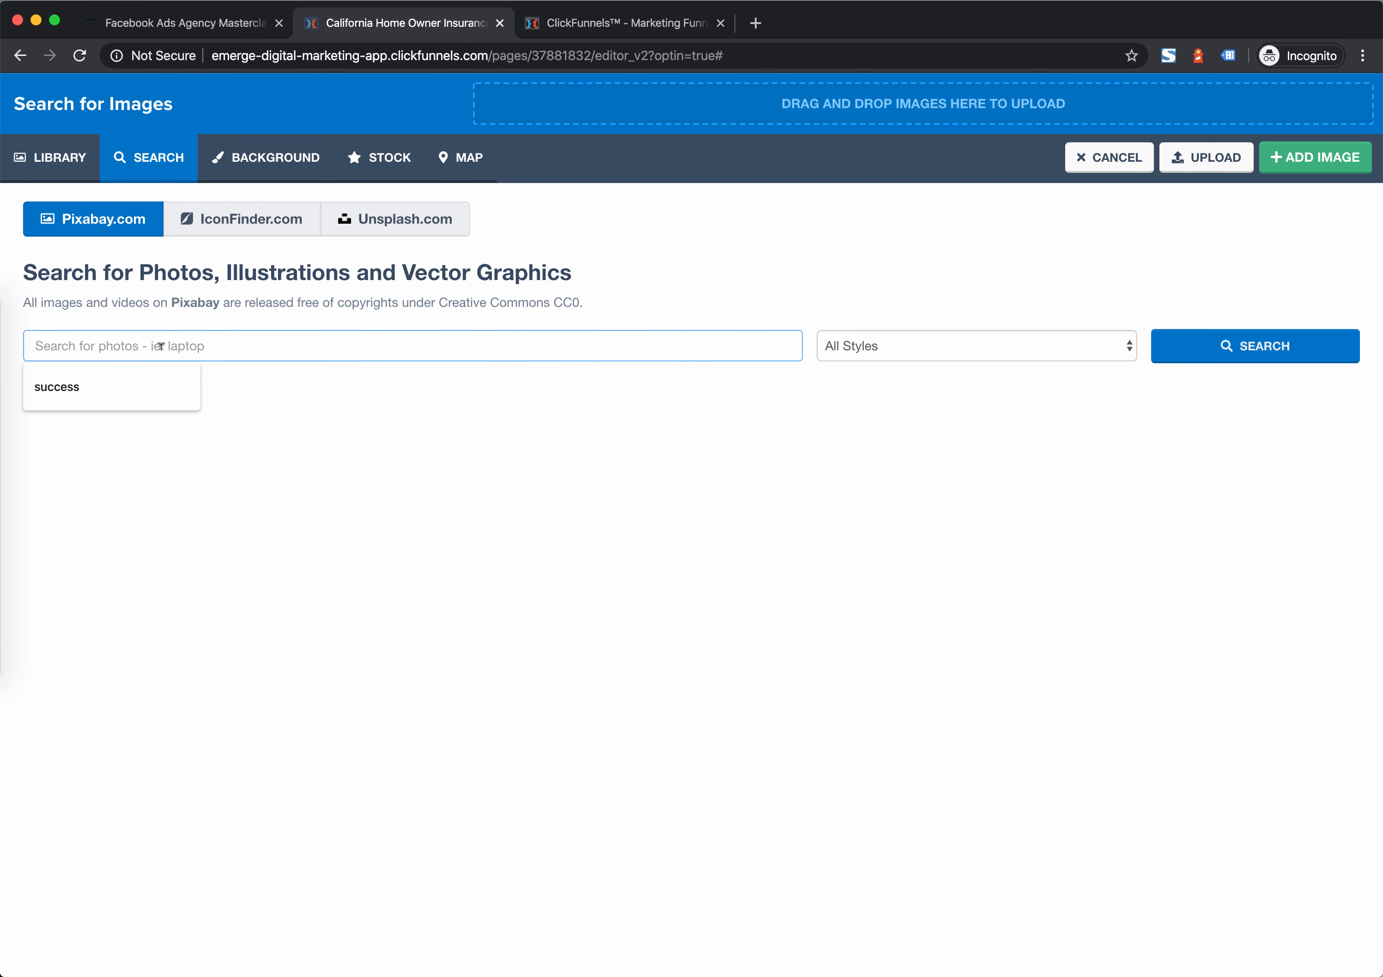
pyautogui.write('elderly')
pyautogui.press('Return')
pyautogui.write('de')
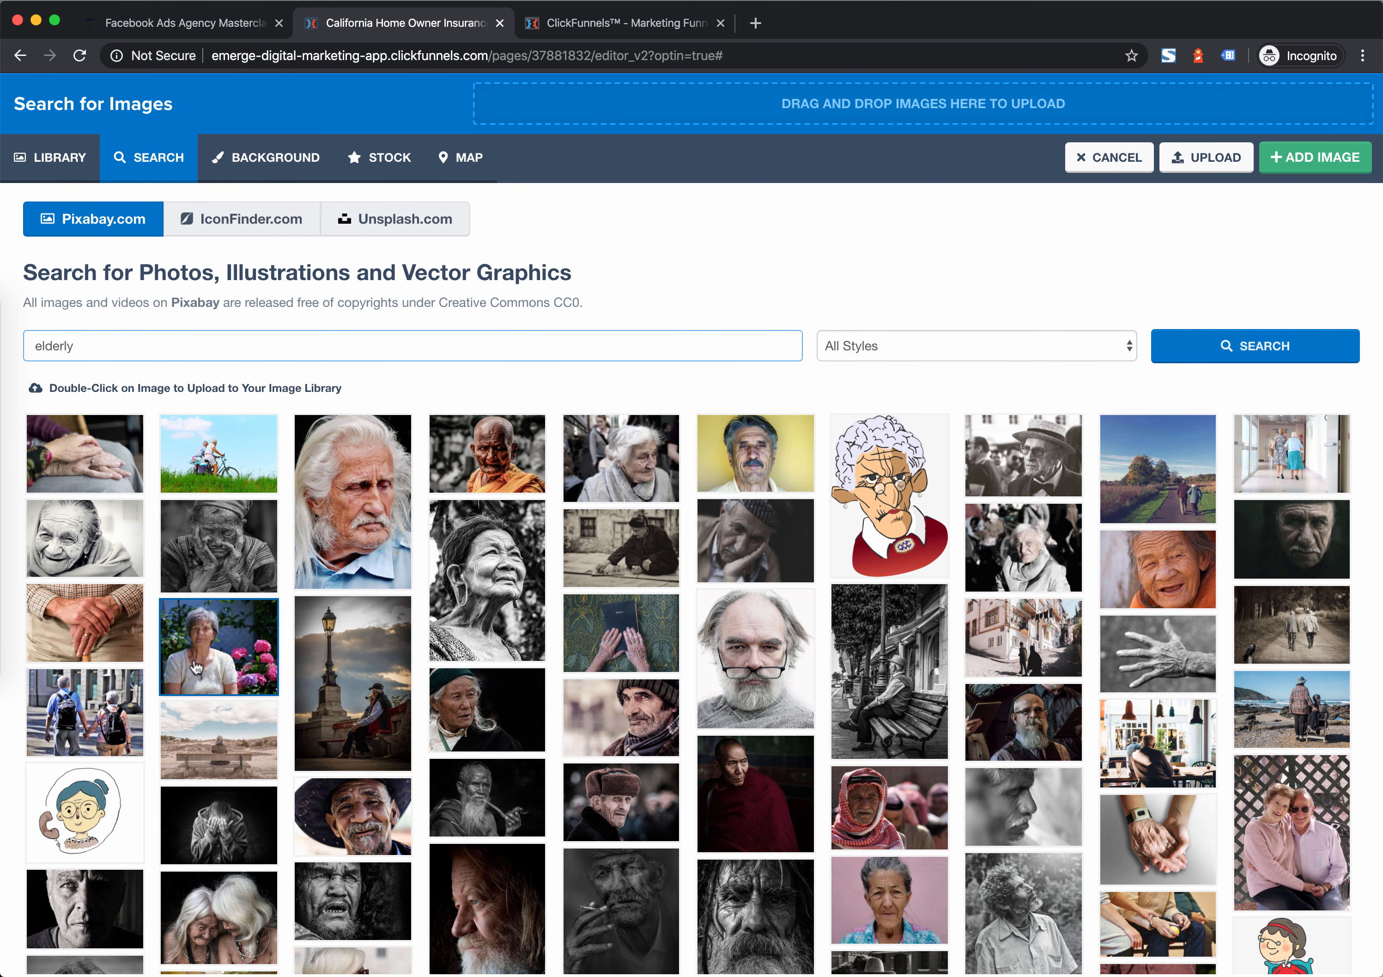
pyautogui.scroll(-5, 194, 666)
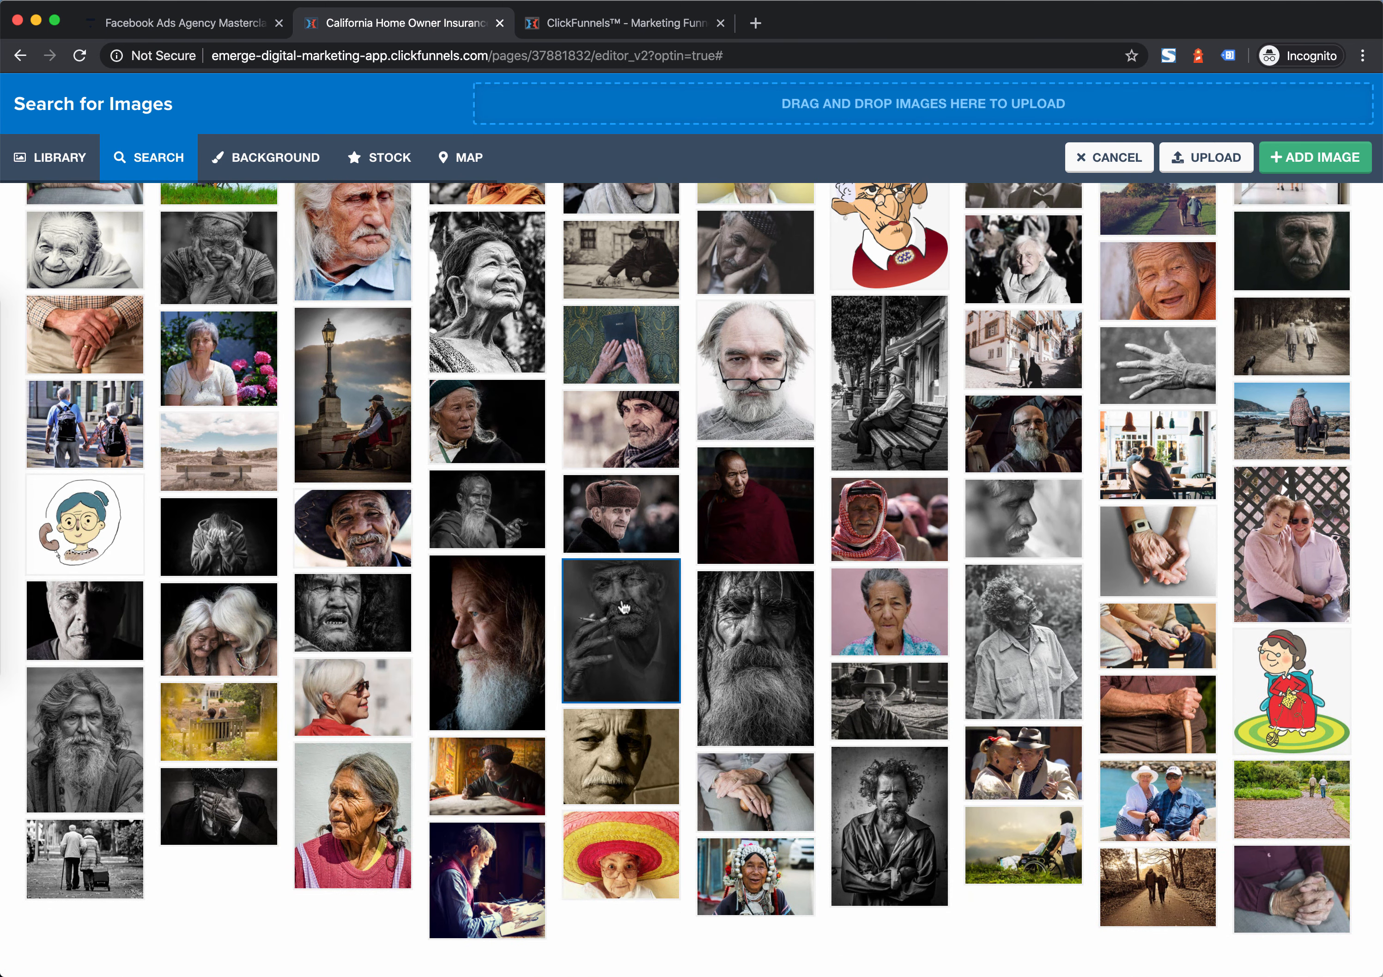
pyautogui.scroll(5, 623, 606)
# Replace the Farmers Insurance logo with the Allstate logo from the uploaded images library
pyautogui.click(69, 158)
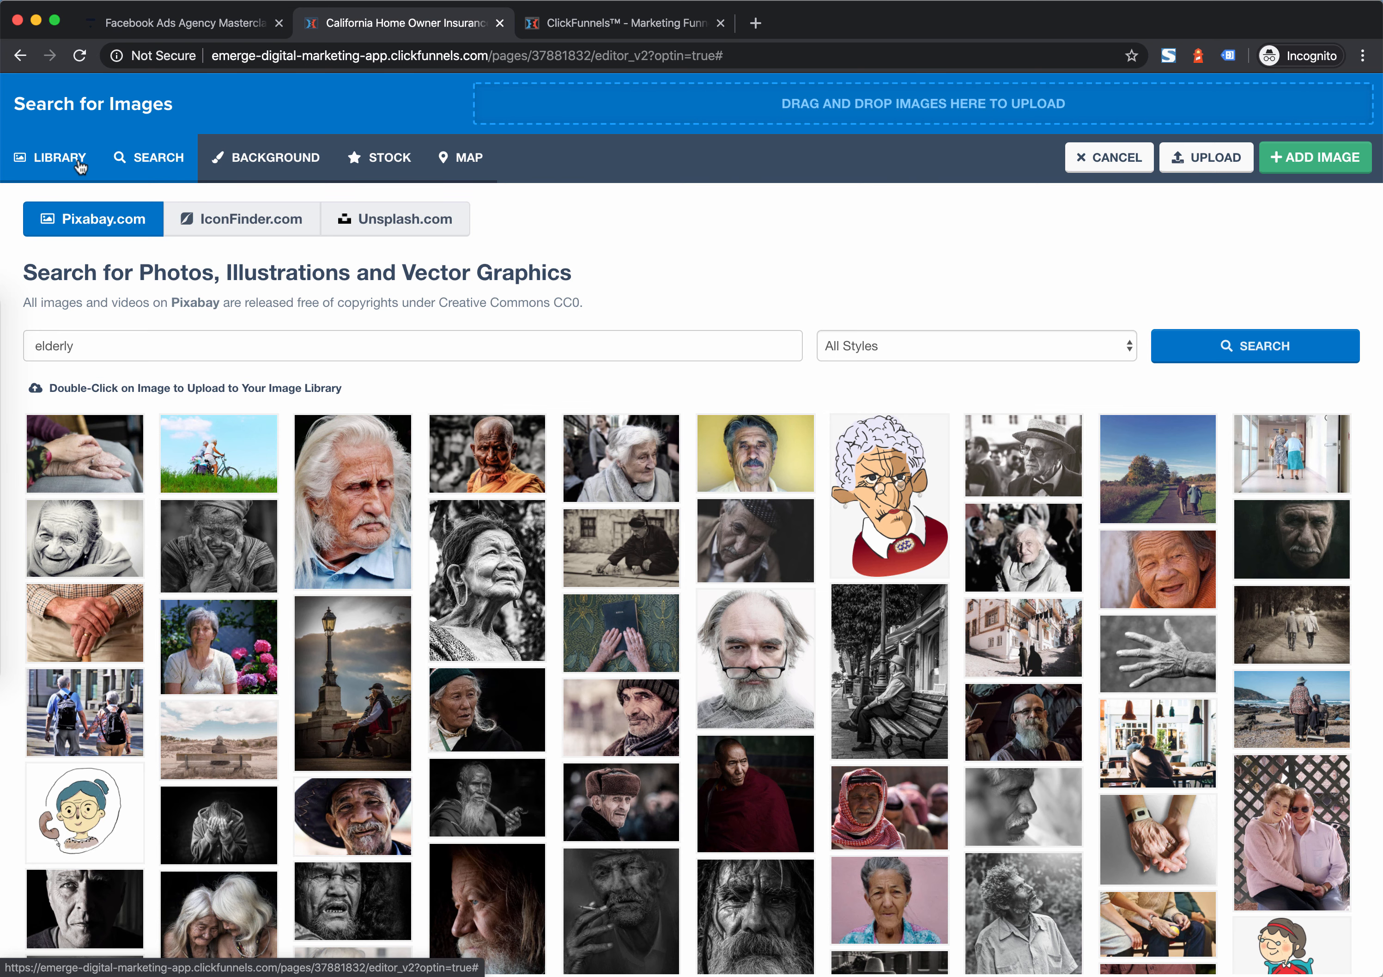
pyautogui.click(67, 160)
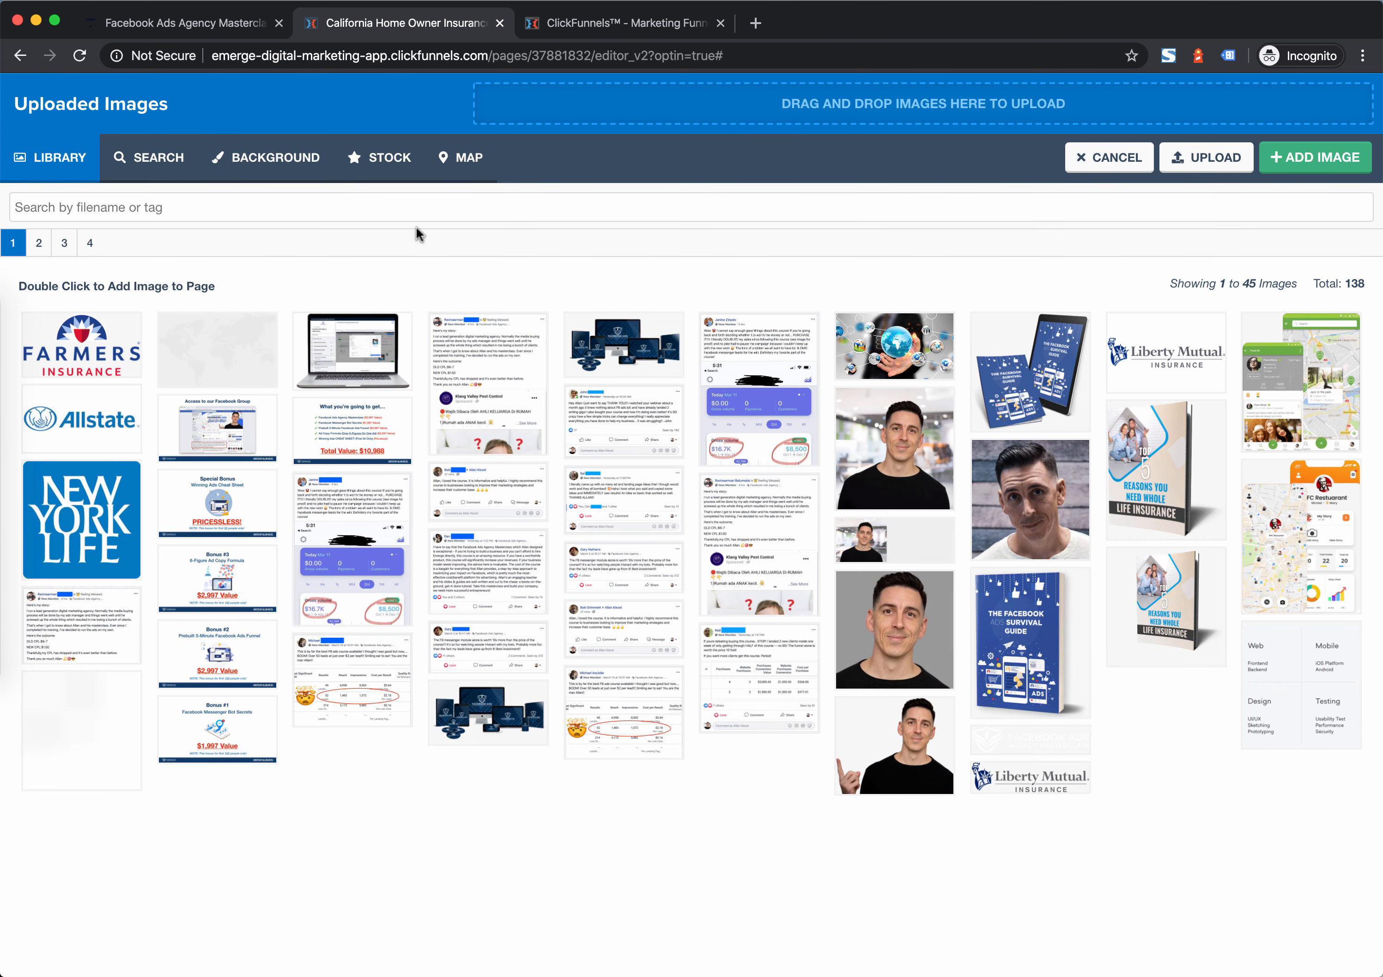
pyautogui.click(135, 355)
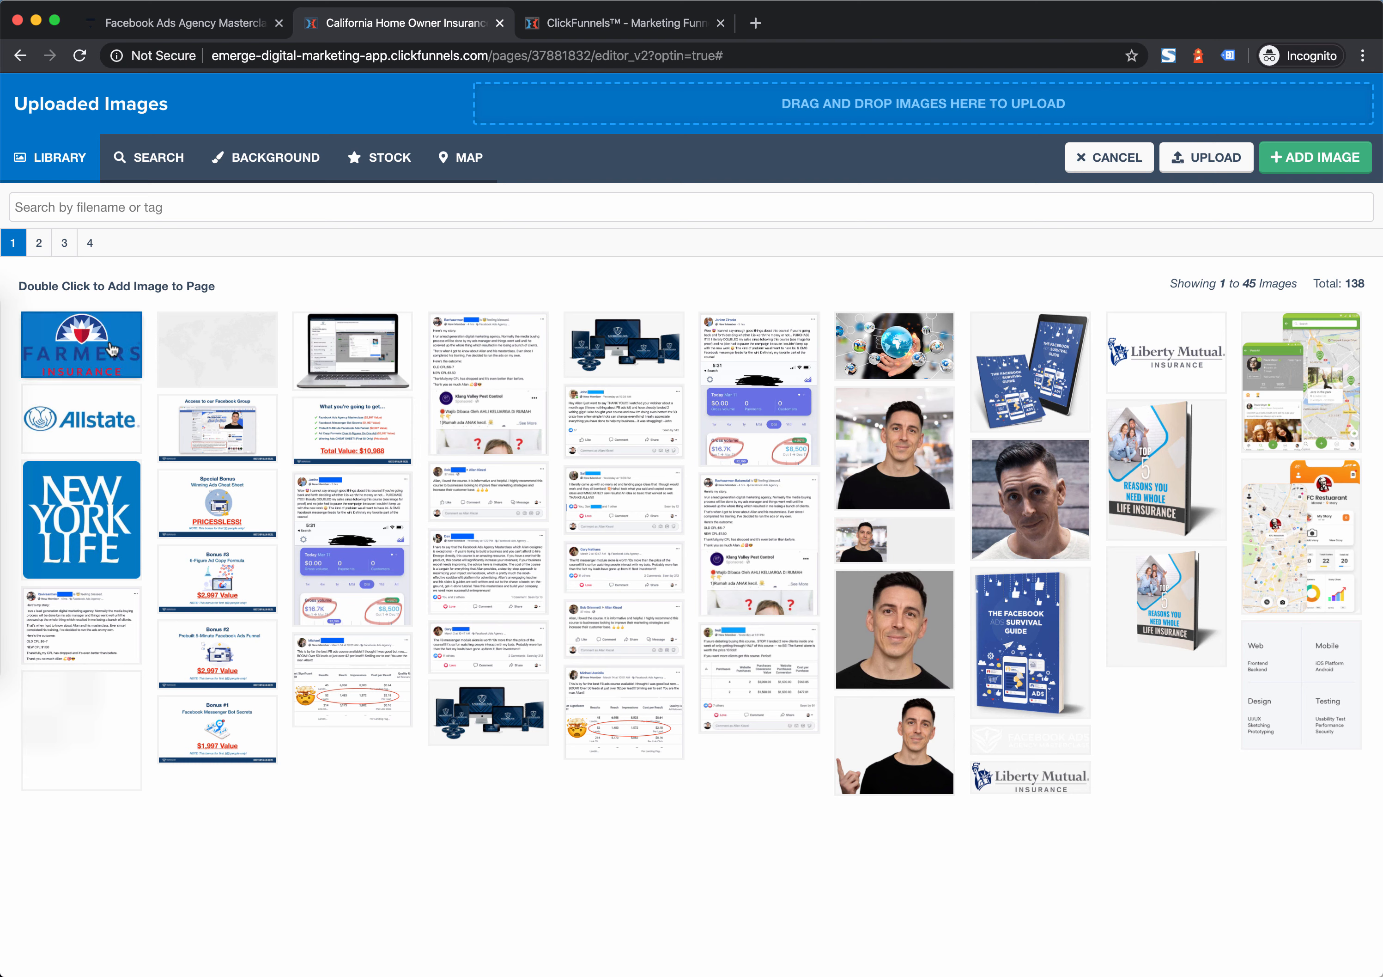
pyautogui.click(131, 406)
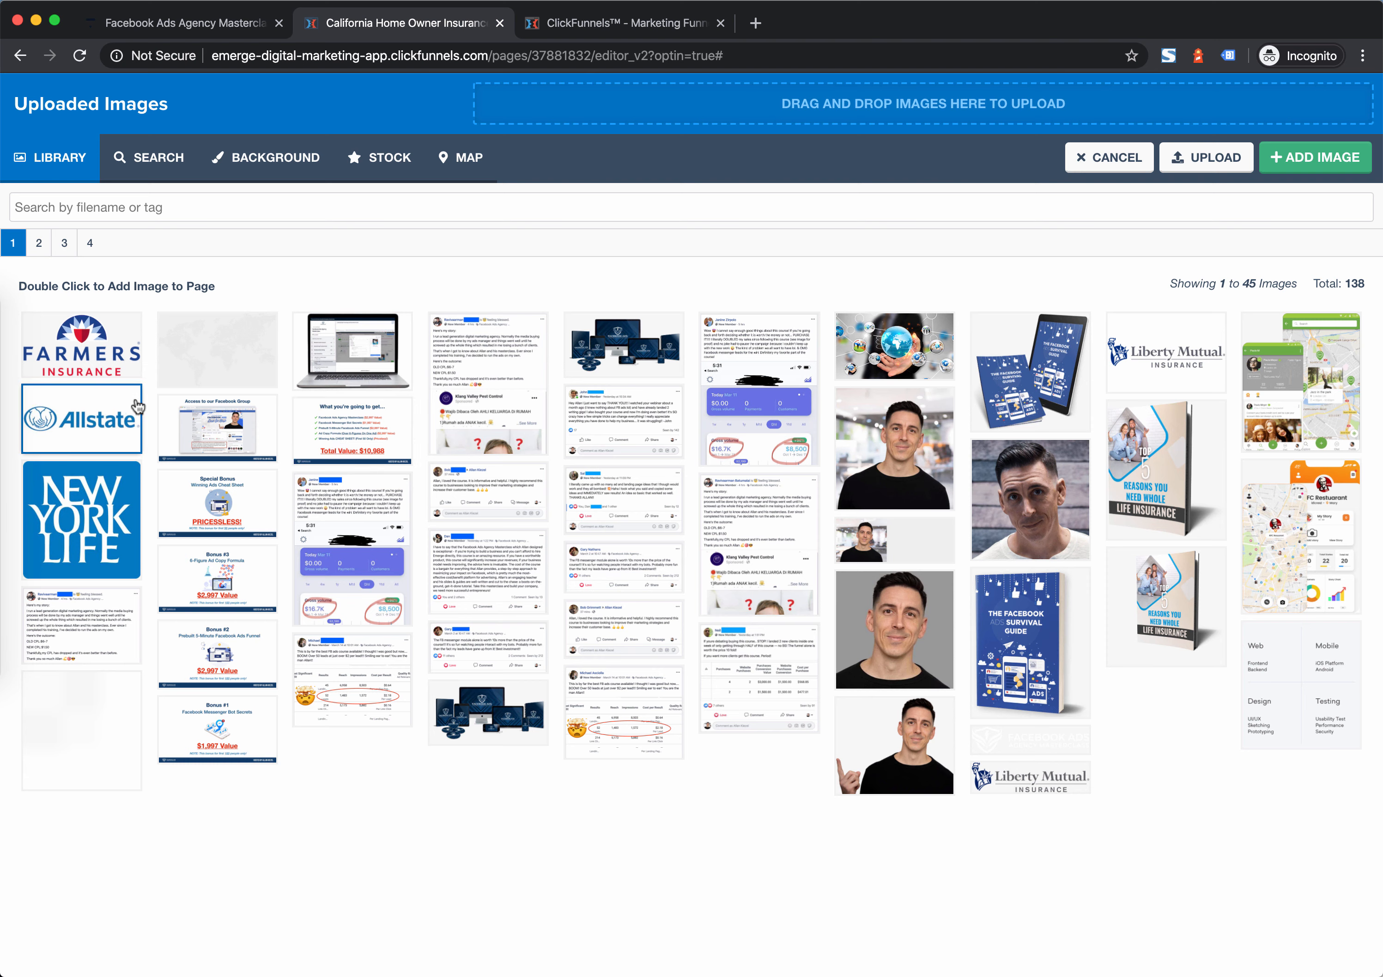
pyautogui.click(76, 420)
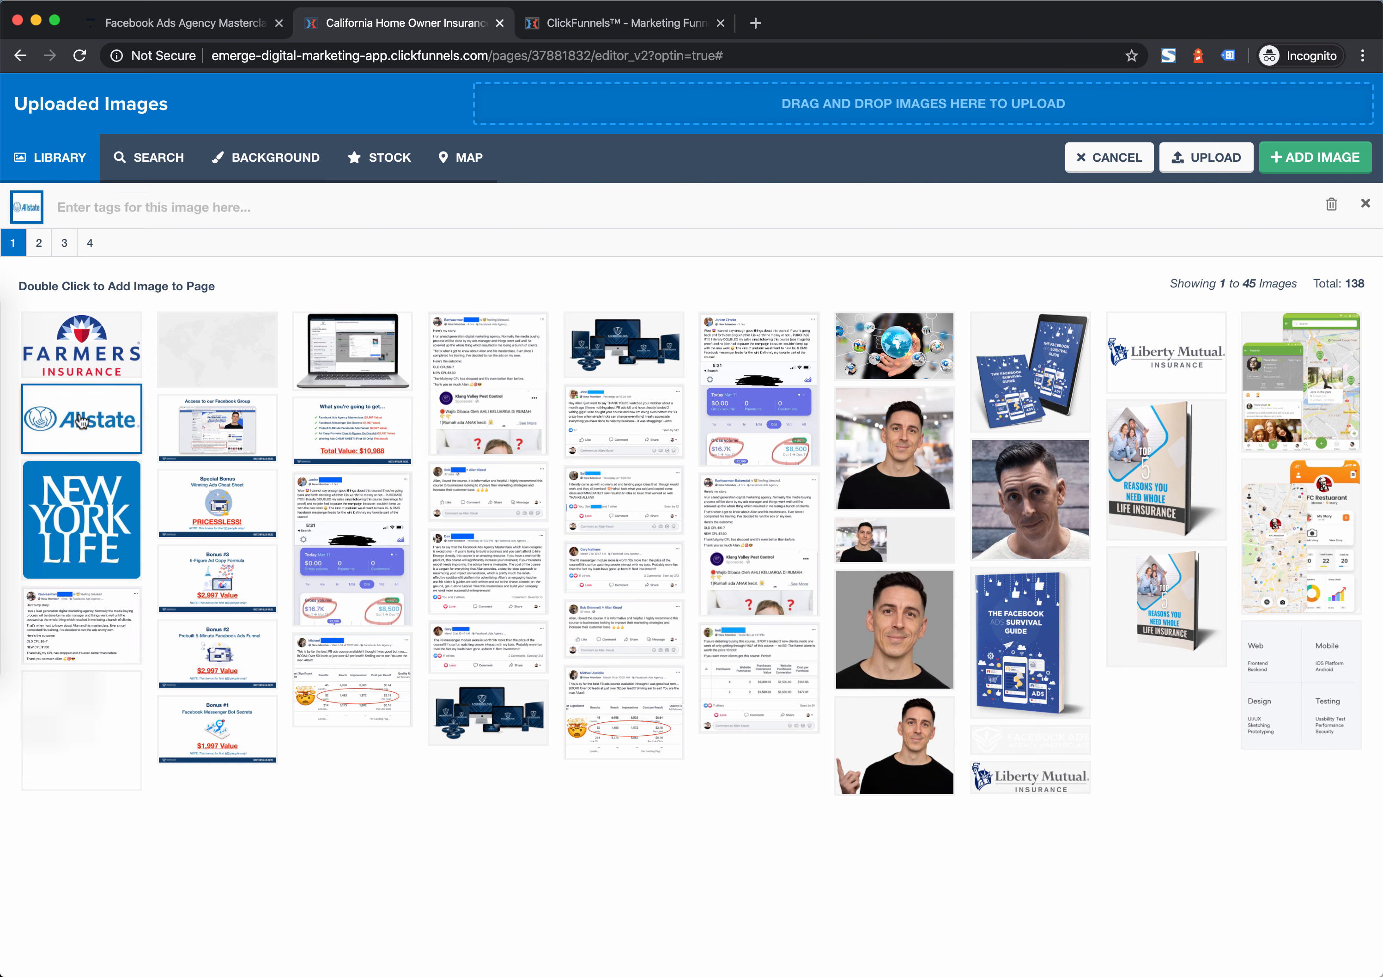
pyautogui.click(1319, 163)
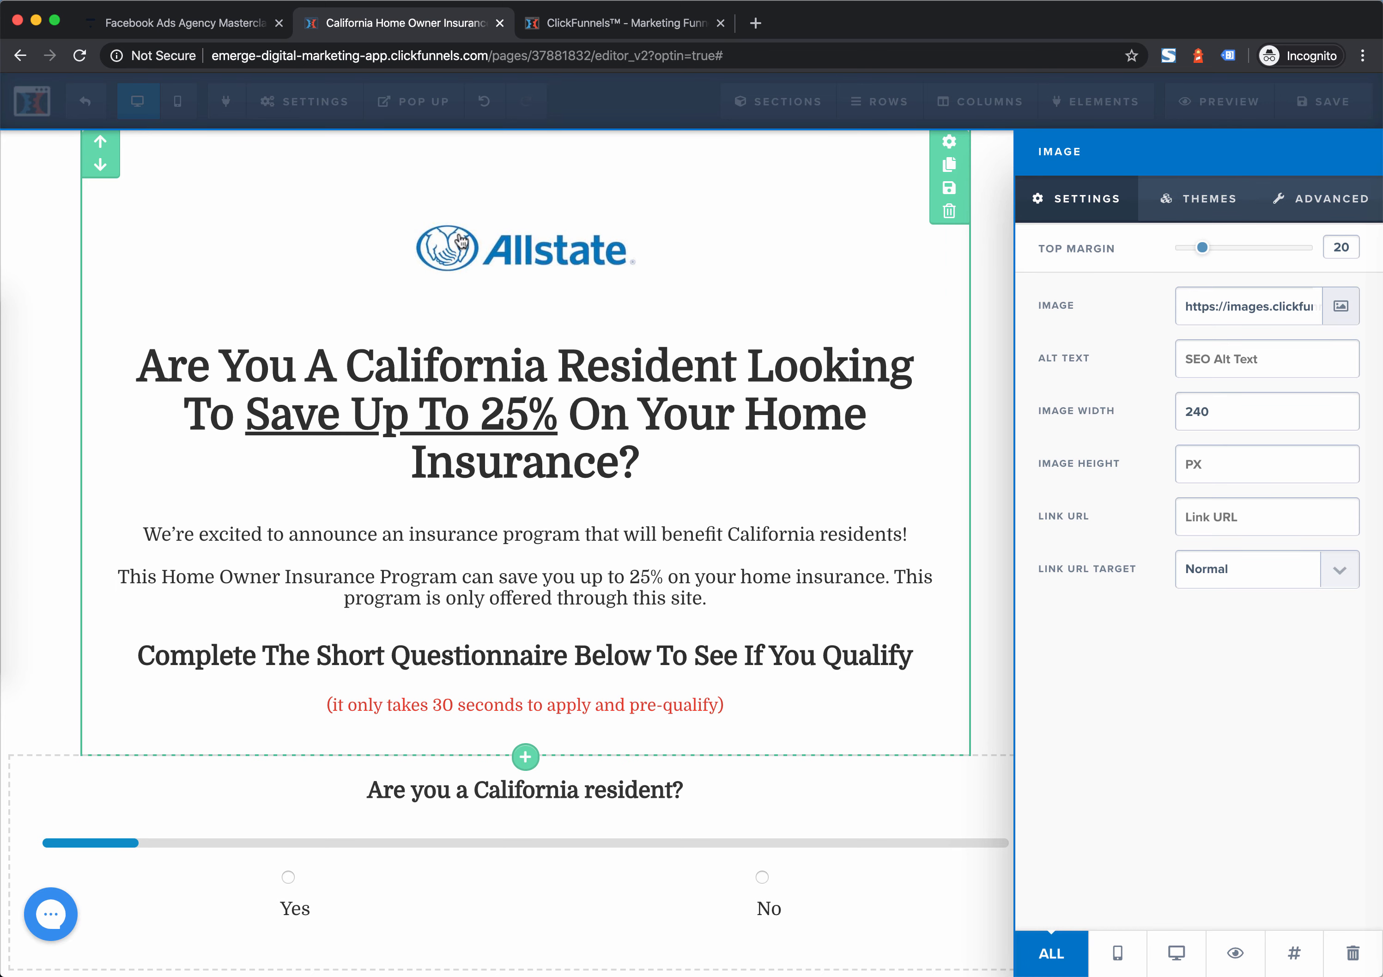
# Set the Allstate logo's image width to 300 and its link URL to "#"
pyautogui.click(498, 256)
pyautogui.click(695, 253)
pyautogui.press('BackSpace')
pyautogui.press('BackSpace')
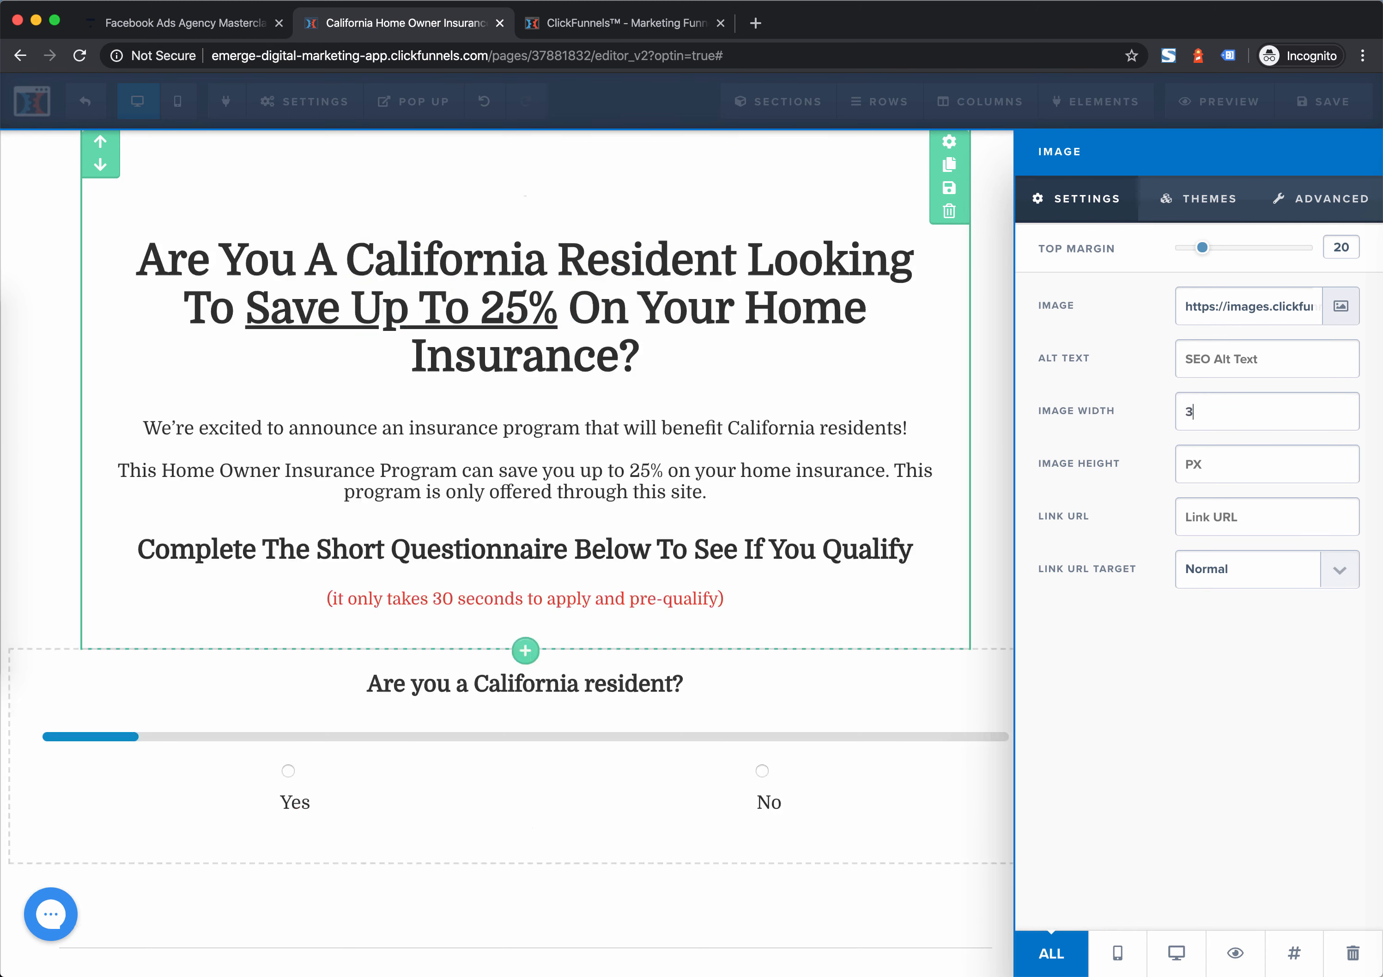
pyautogui.write('00')
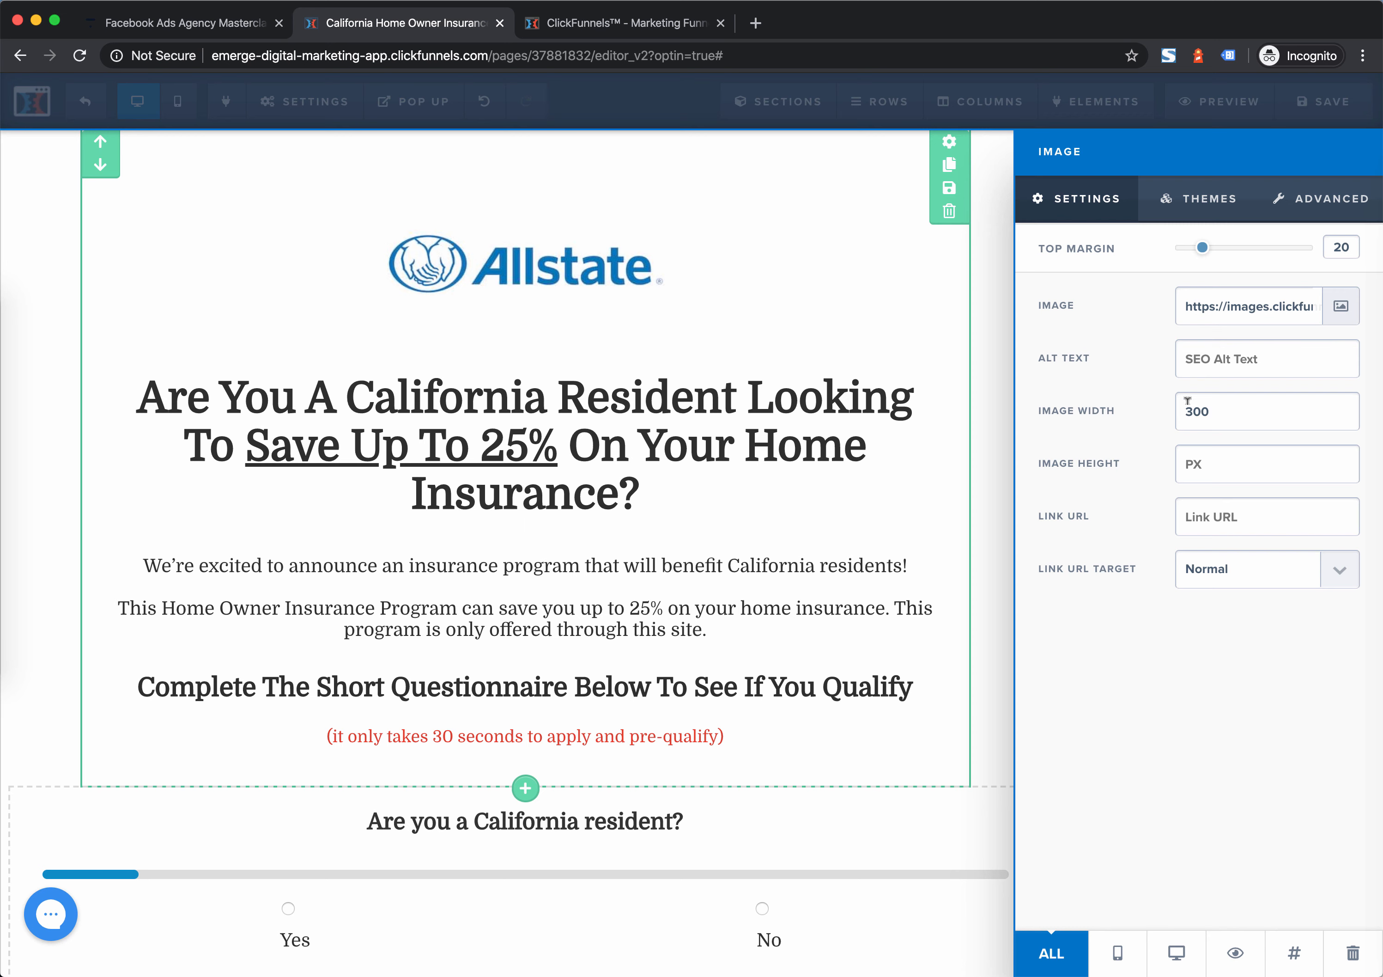
pyautogui.click(1262, 515)
pyautogui.write('#')
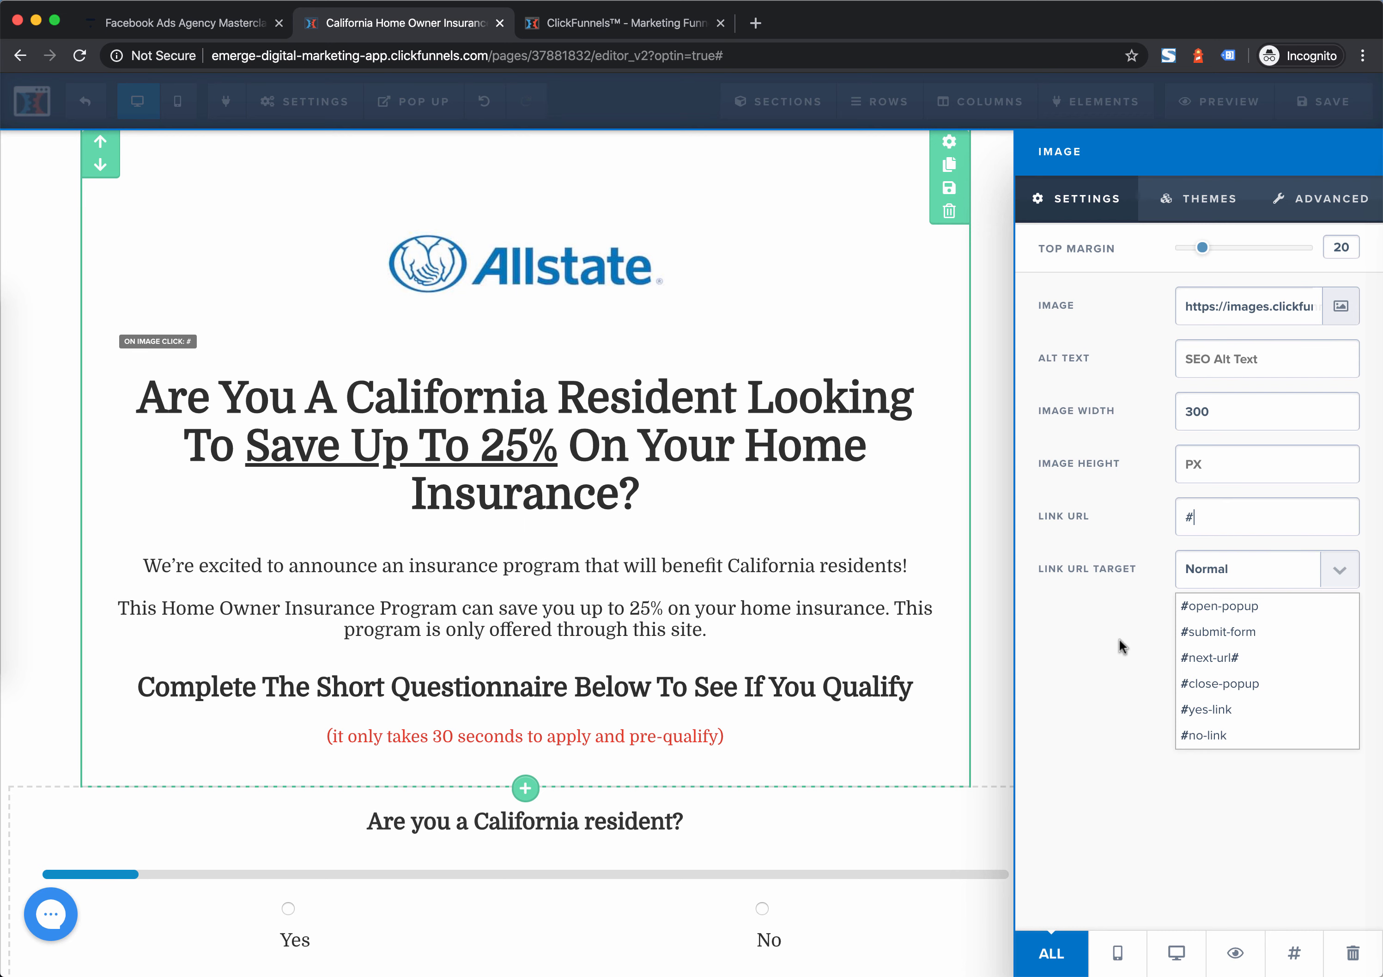
pyautogui.click(1122, 622)
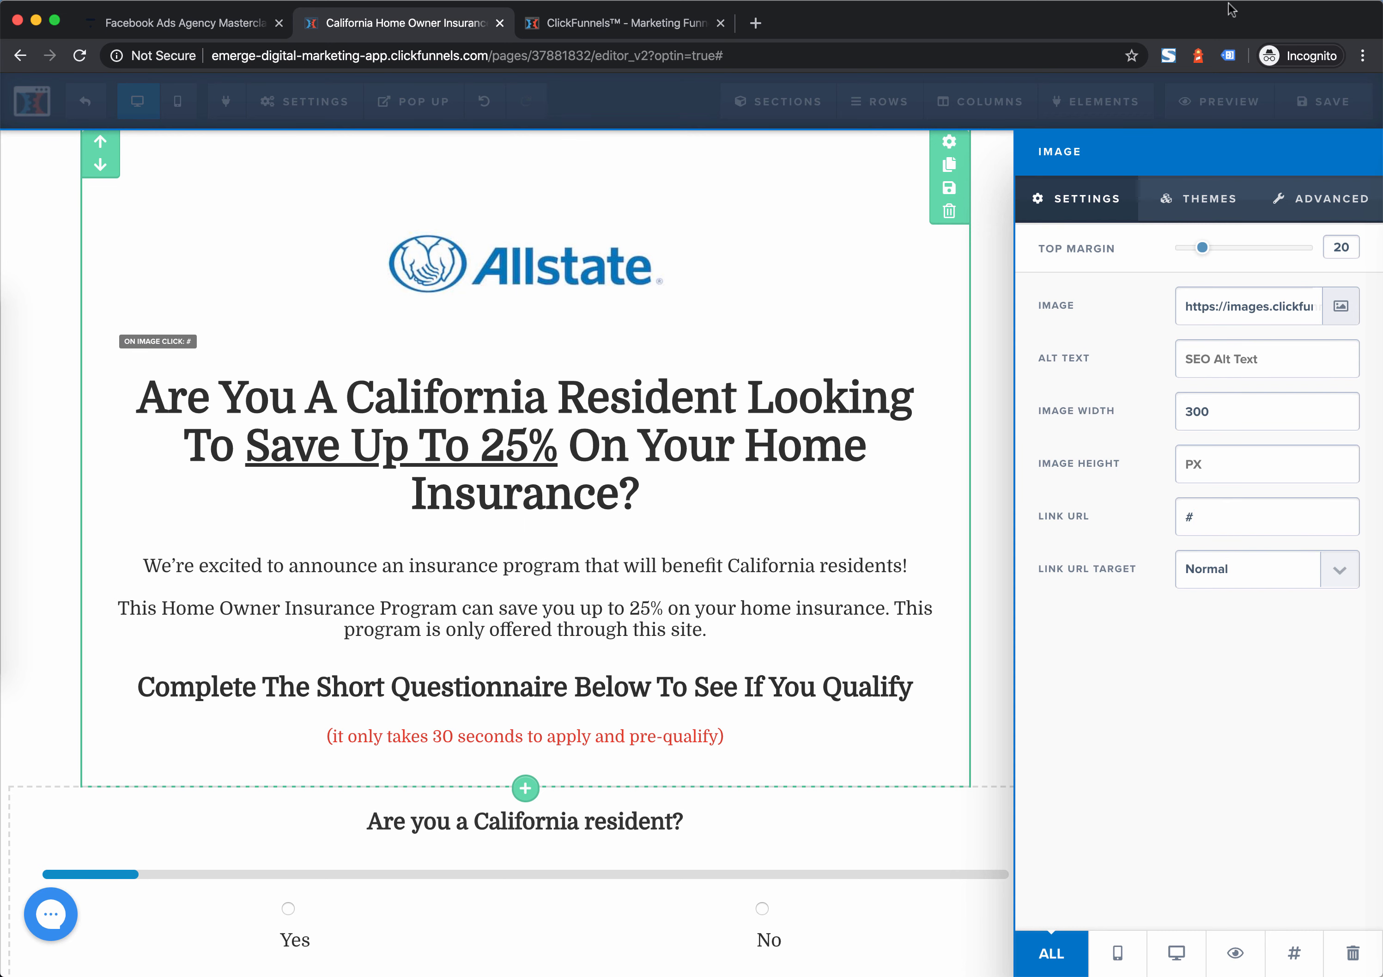
# Try the thin-bordered theme on the Allstate logo, restore the plain theme, and view the advanced image styles
pyautogui.click(1181, 213)
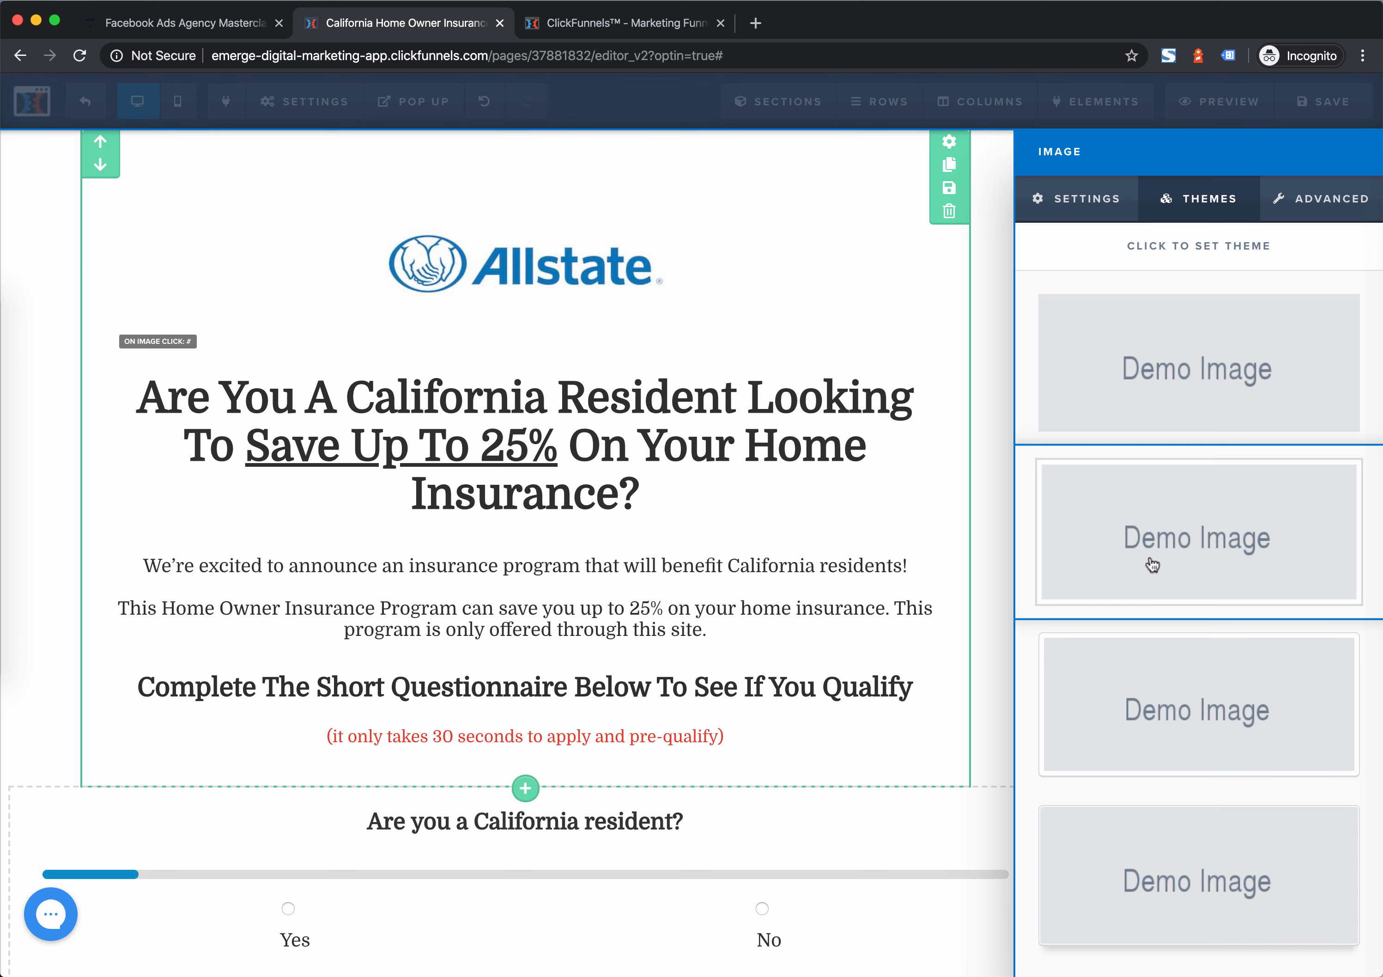
pyautogui.click(1120, 515)
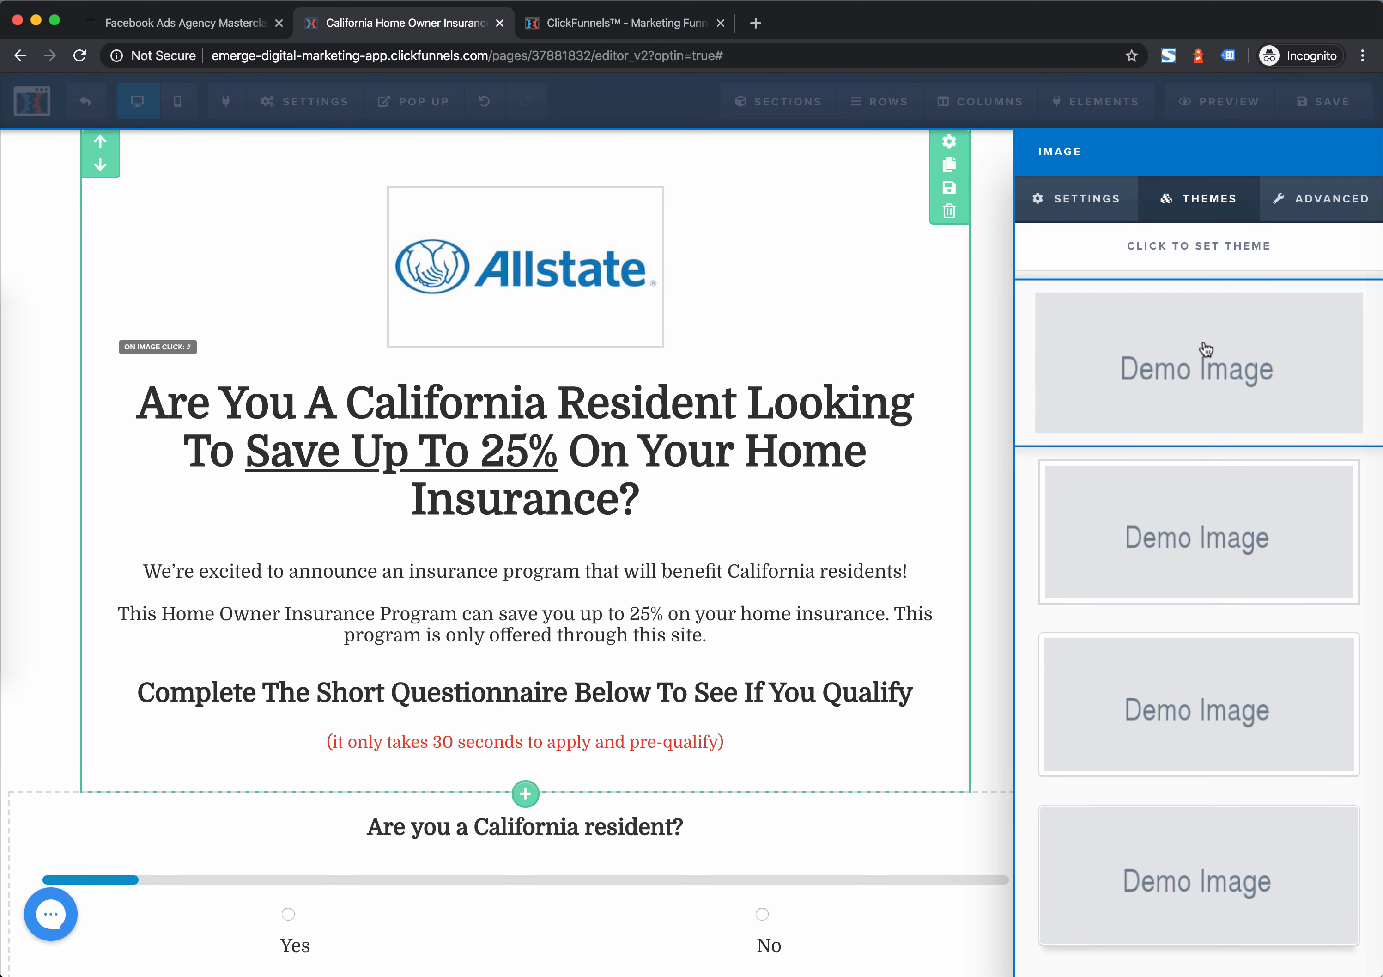
pyautogui.click(1206, 349)
pyautogui.click(1332, 196)
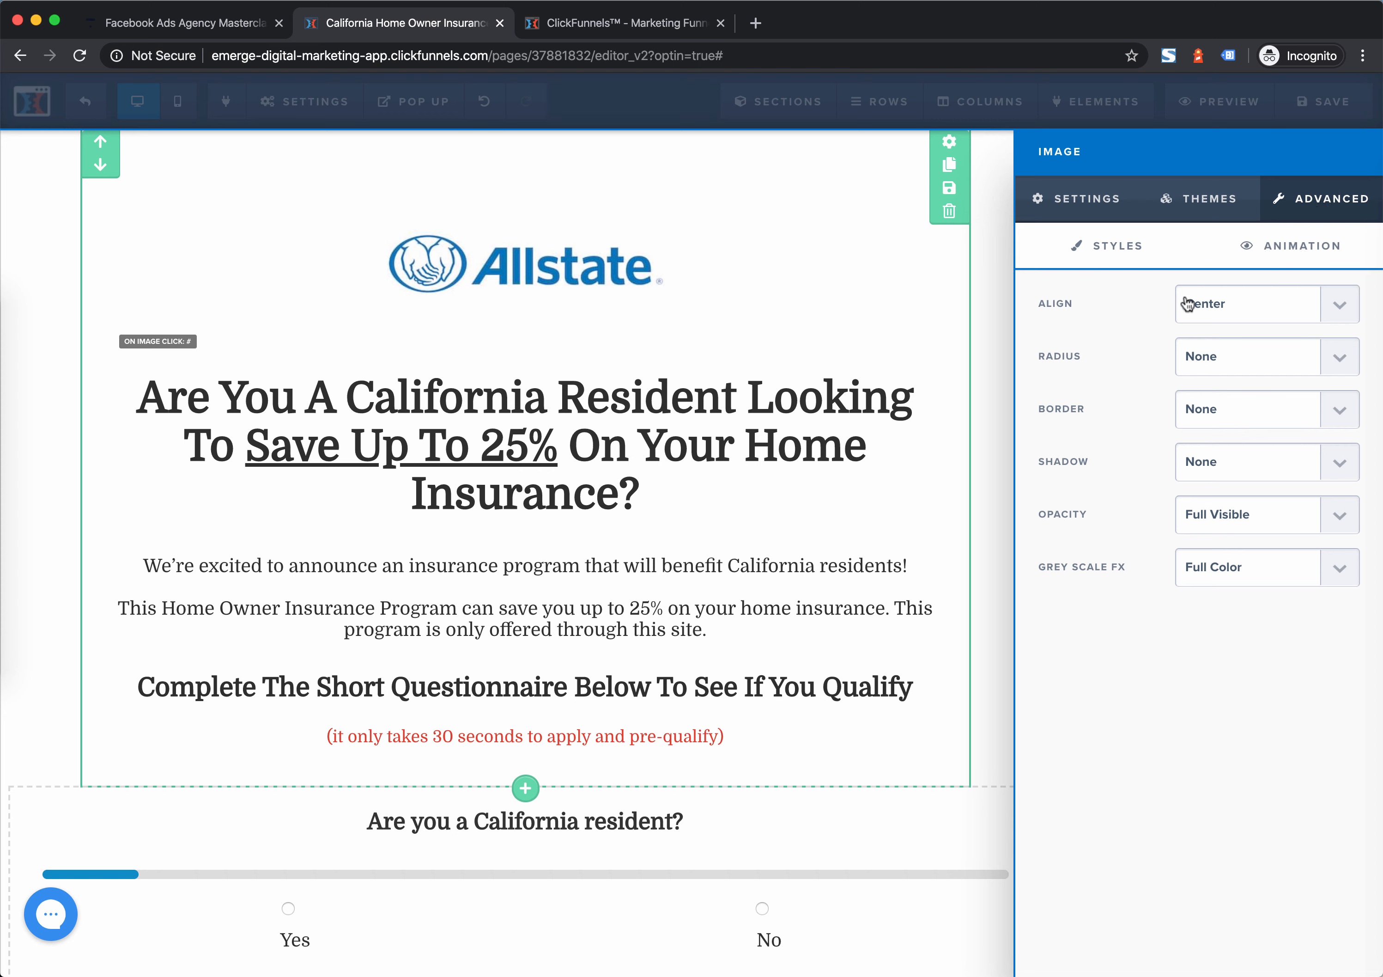
# Set the Allstate logo's top margin to 0 and close its image settings
pyautogui.click(1084, 200)
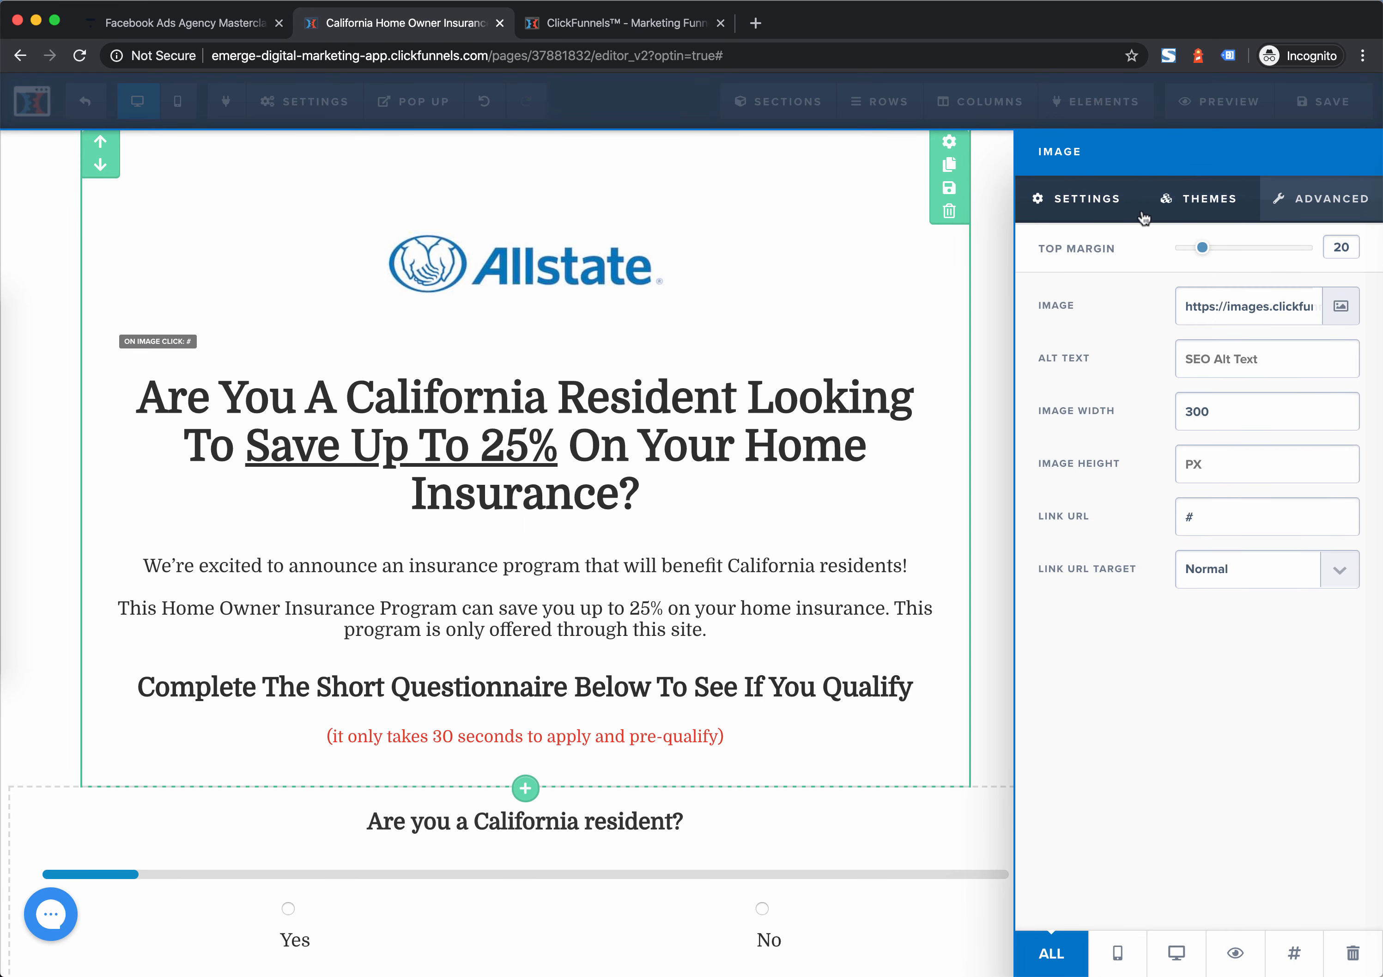
pyautogui.moveTo(1202, 255)
pyautogui.mouseDown()
pyautogui.moveTo(1238, 253)
pyautogui.moveTo(1176, 250)
pyautogui.mouseUp()
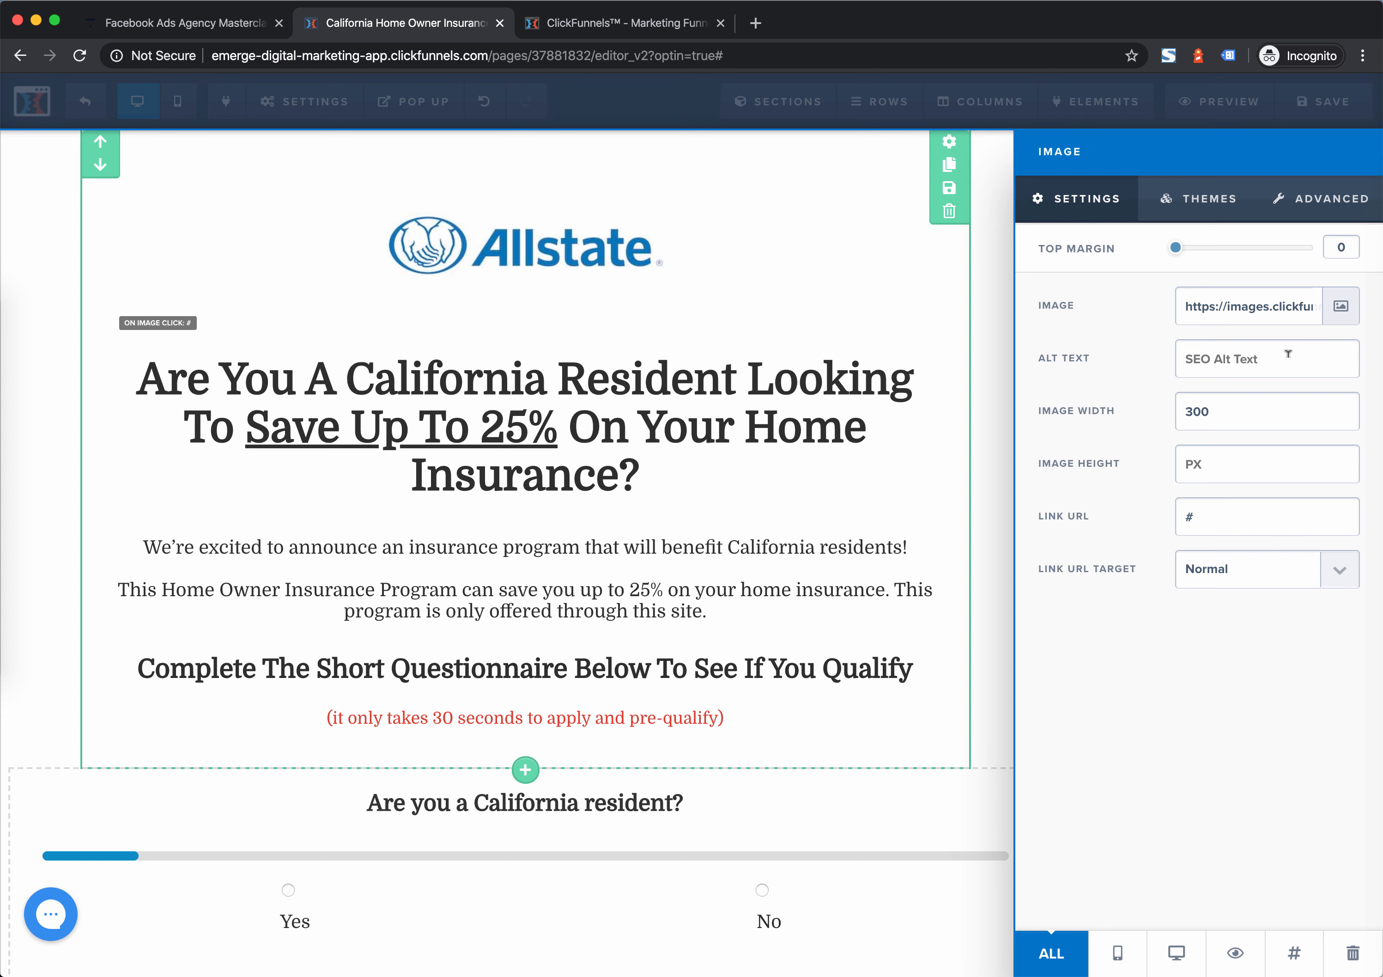
pyautogui.click(885, 397)
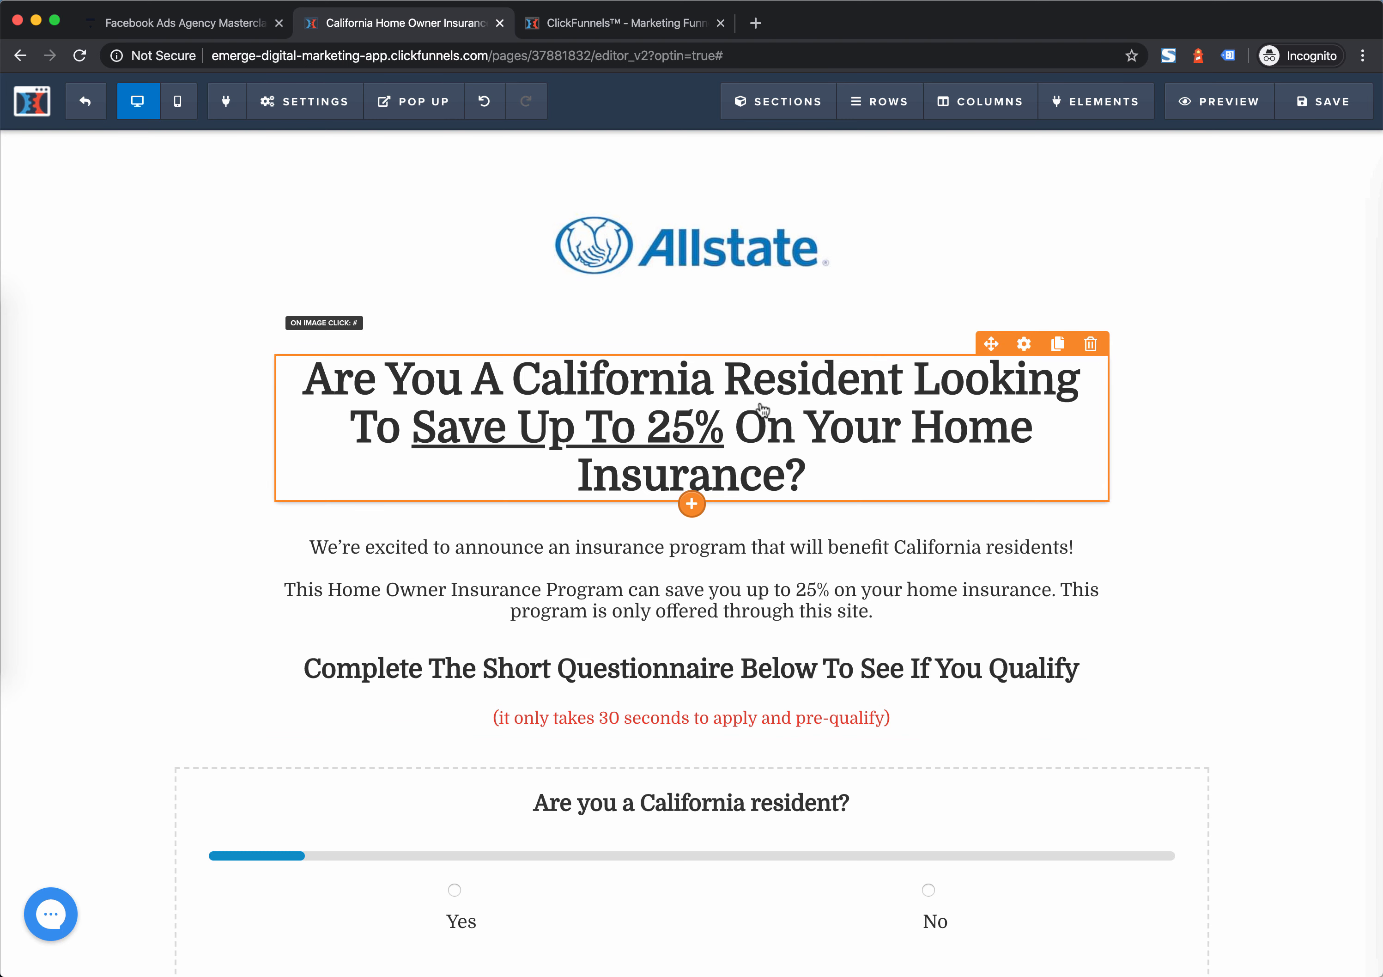
# Try left alignment on the main headline, restore its centre alignment, and view the surrounding row's settings
pyautogui.click(762, 410)
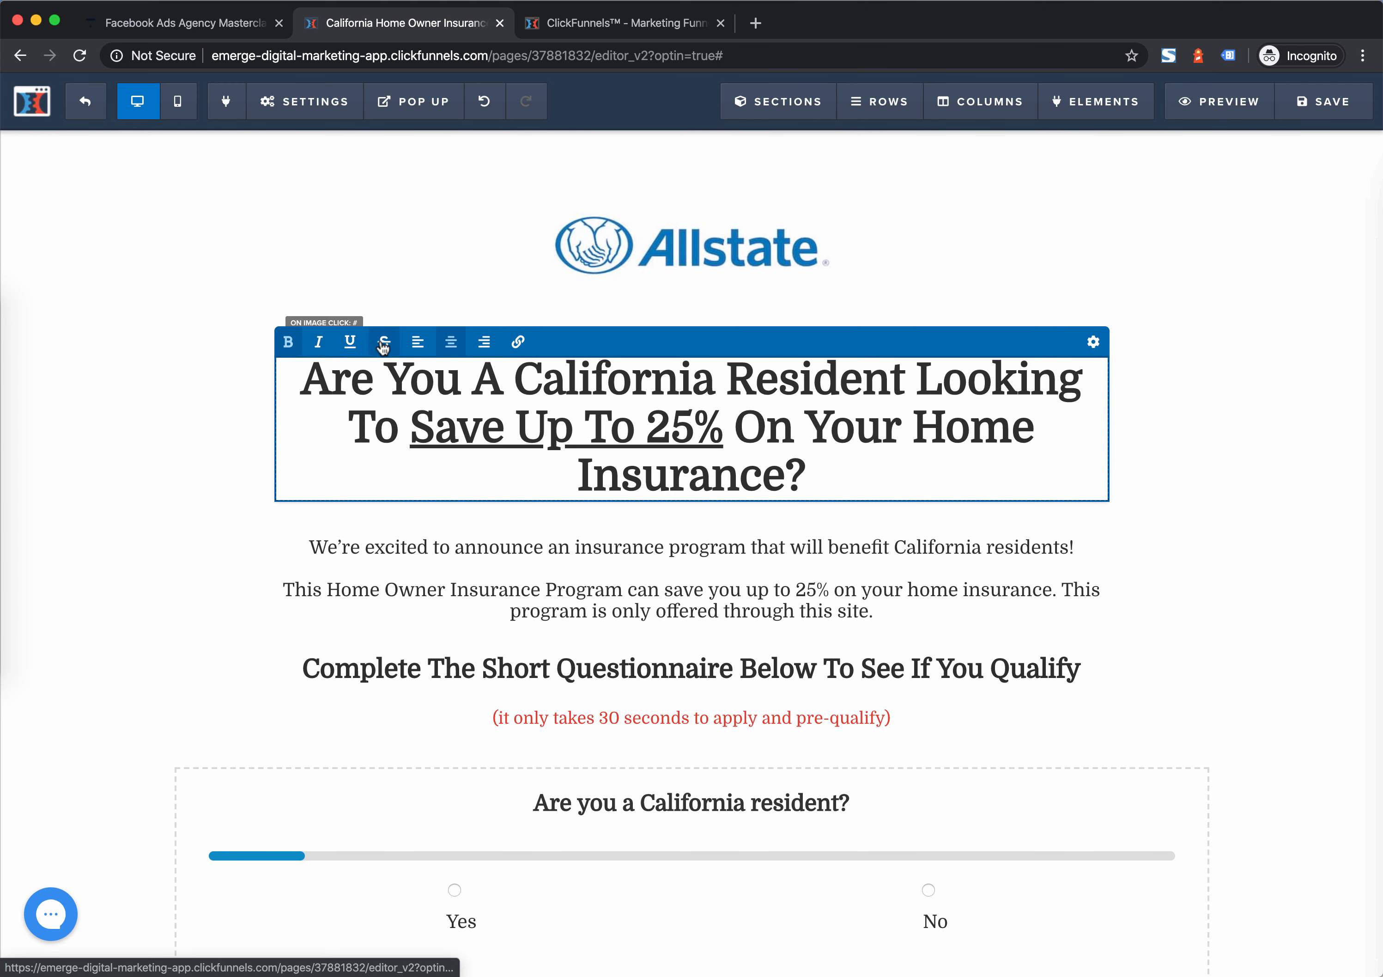
pyautogui.click(419, 343)
pyautogui.click(451, 343)
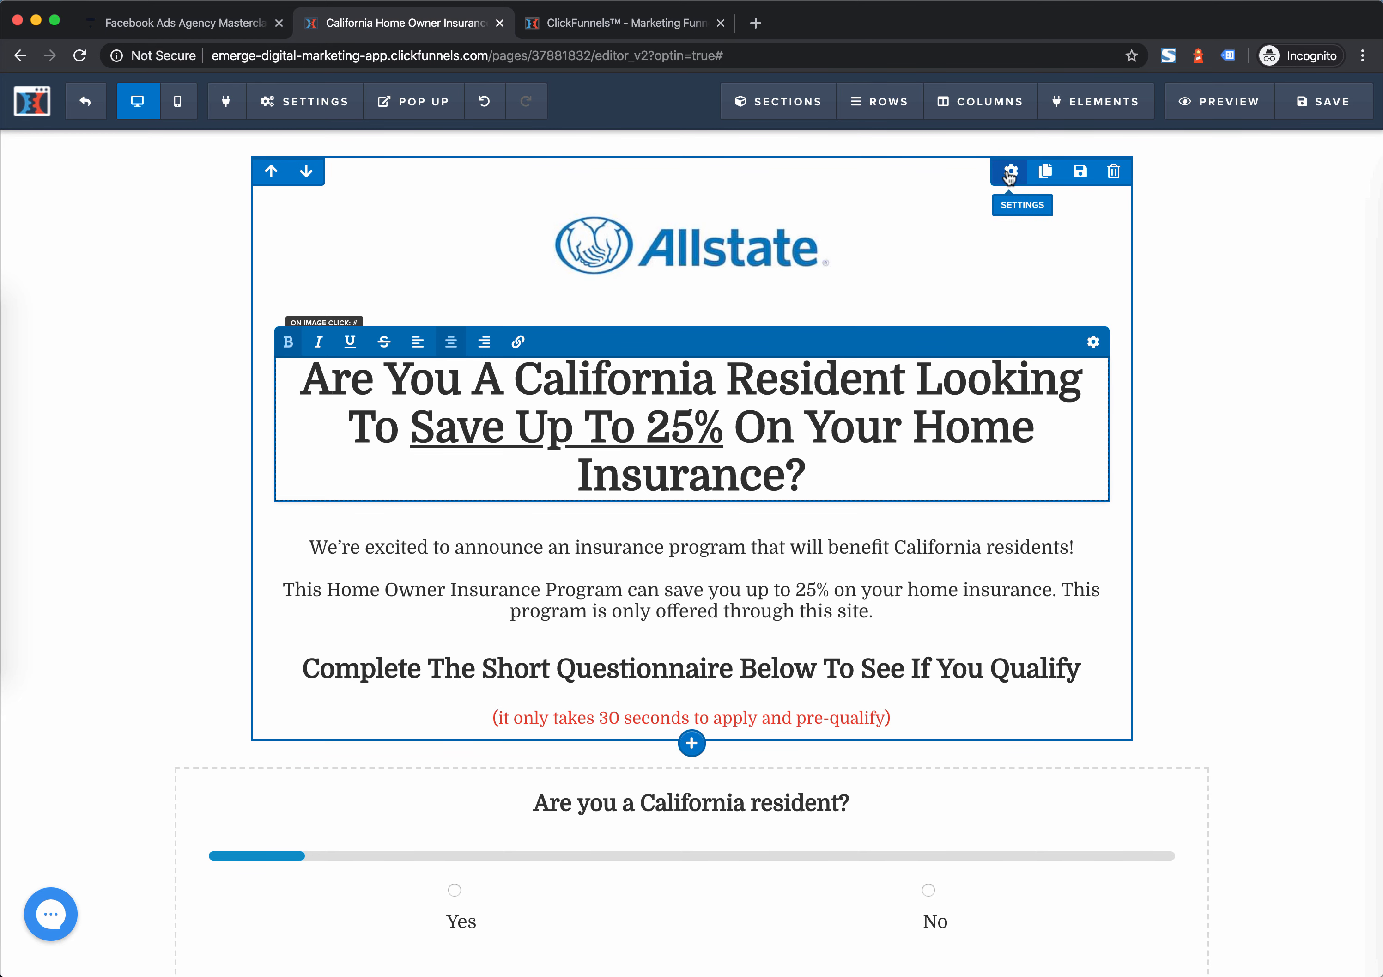
pyautogui.click(1011, 172)
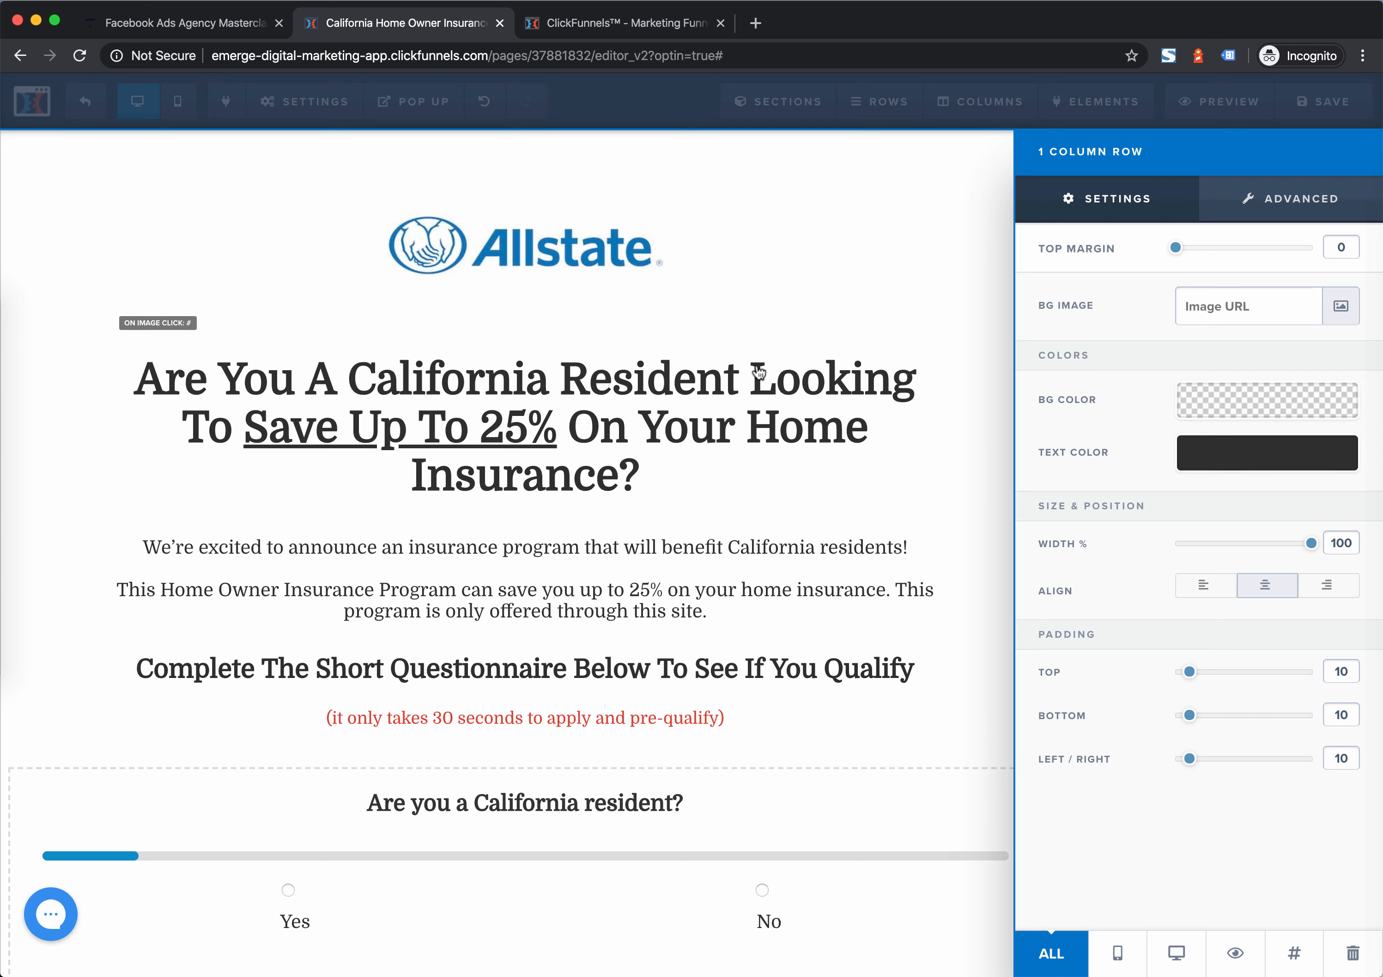
pyautogui.click(732, 366)
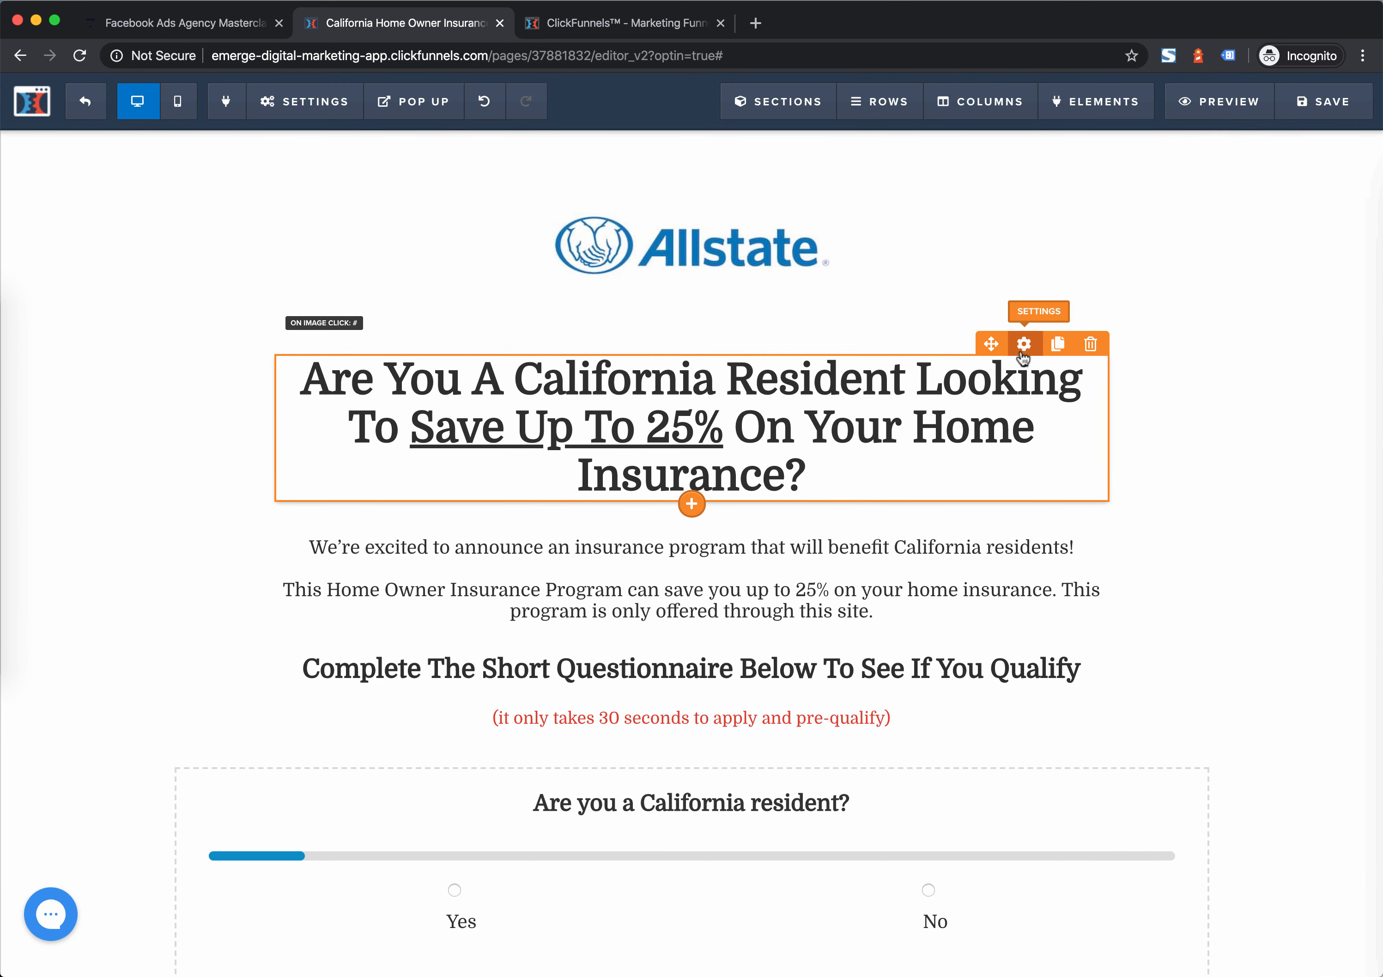
# Set the main headline's font family to Libre Baskerville
pyautogui.click(1021, 340)
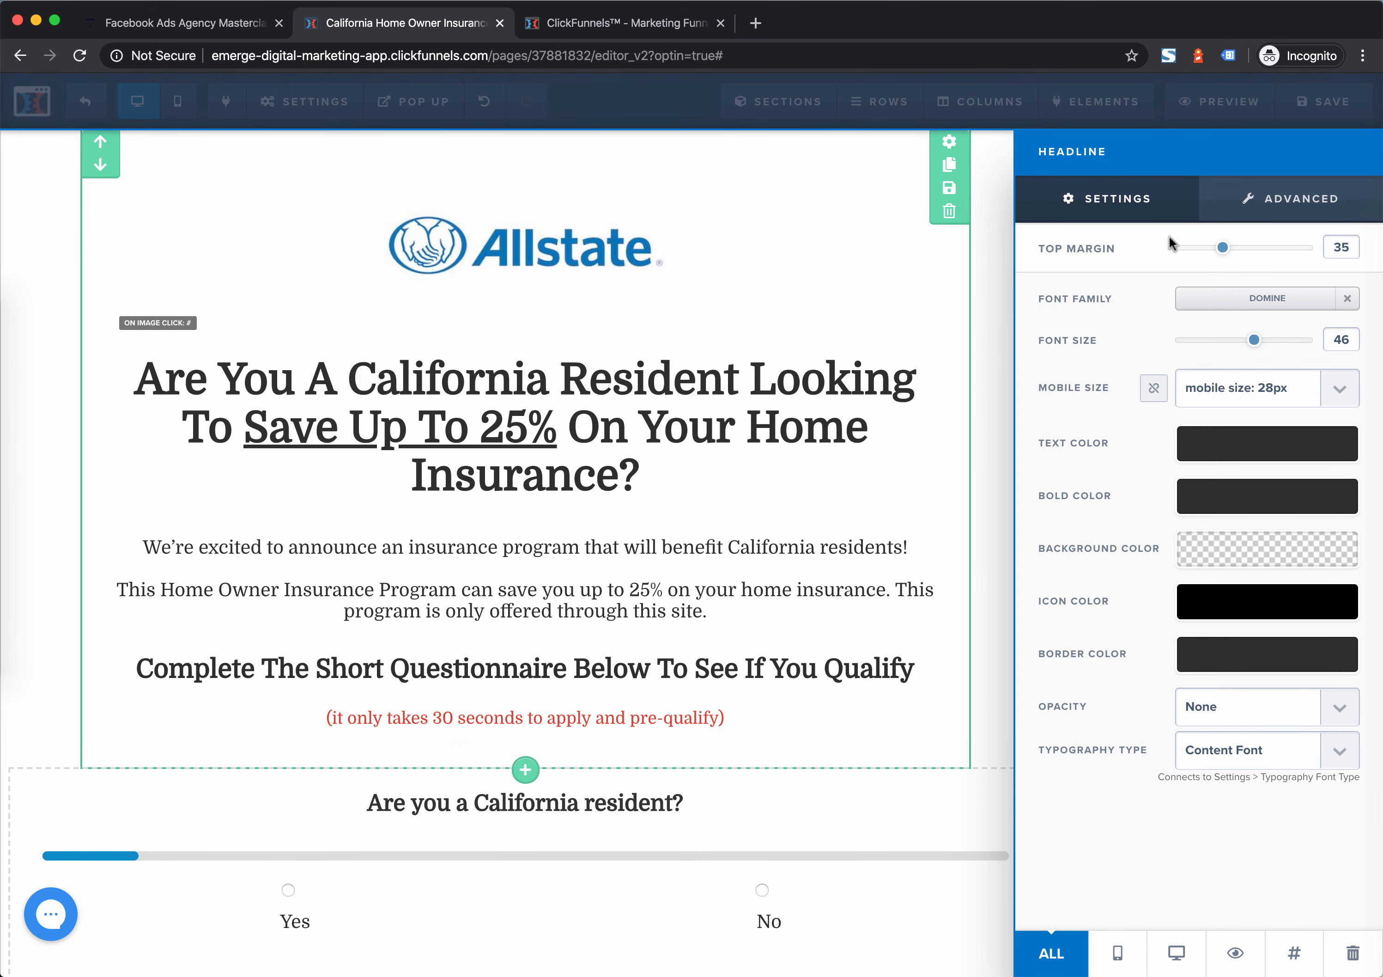
pyautogui.click(1276, 300)
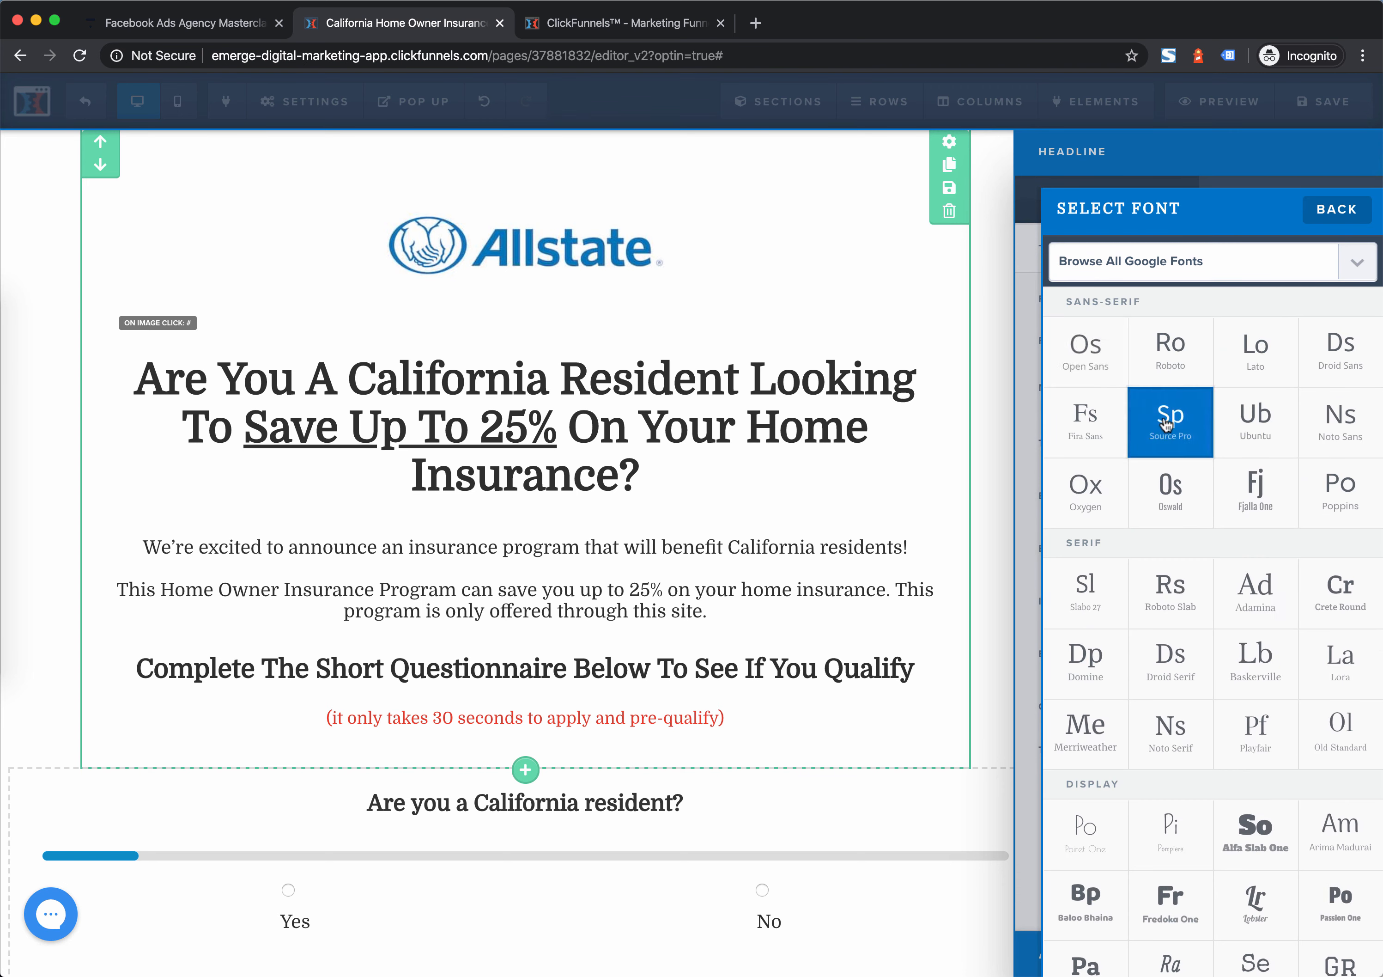
pyautogui.scroll(-5, 1212, 479)
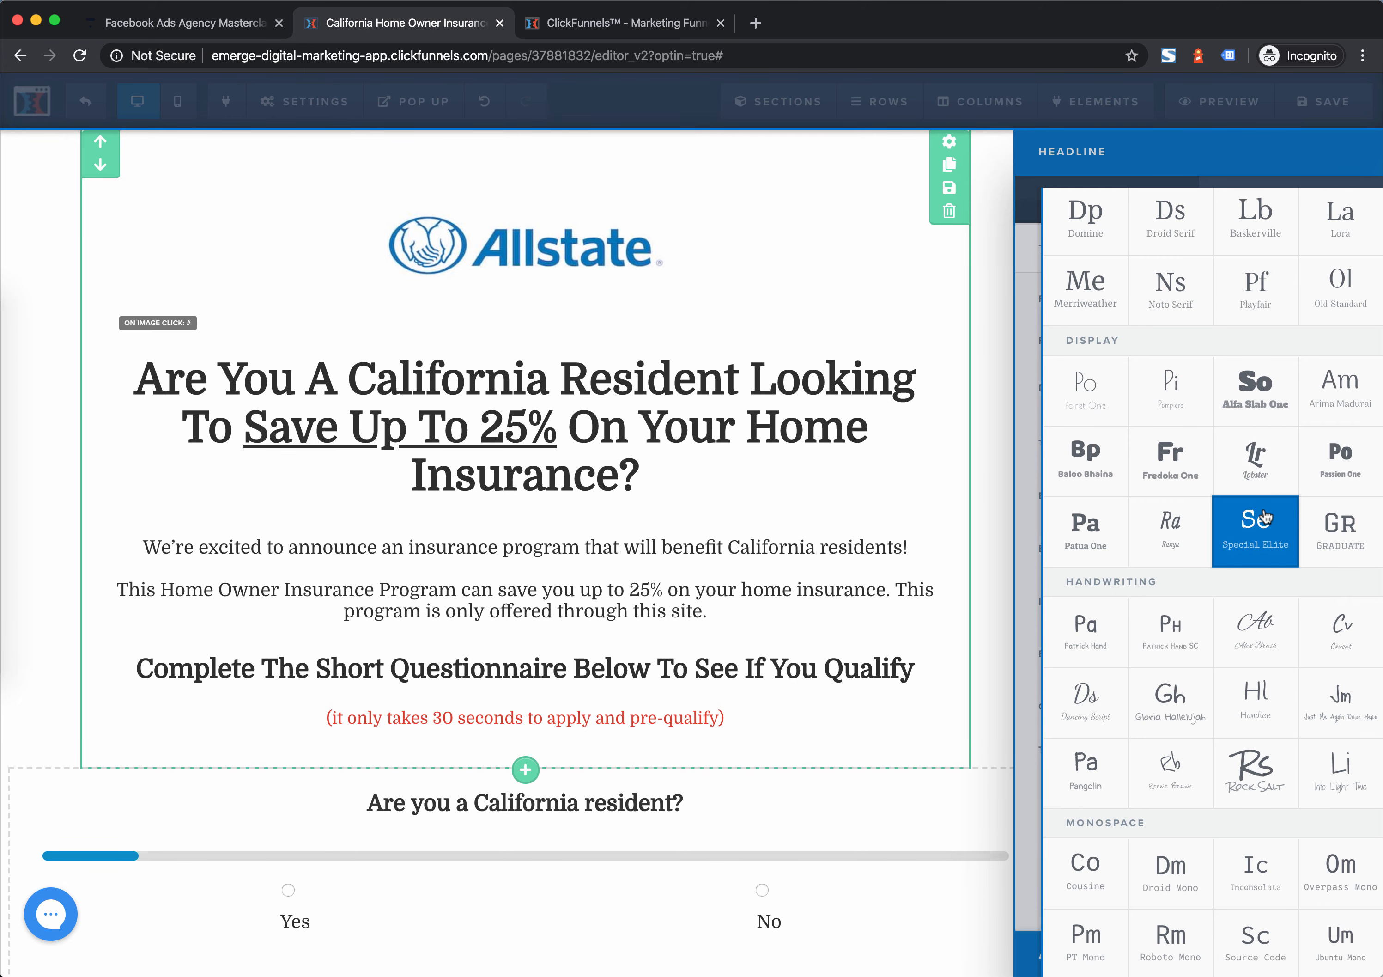
pyautogui.click(1251, 201)
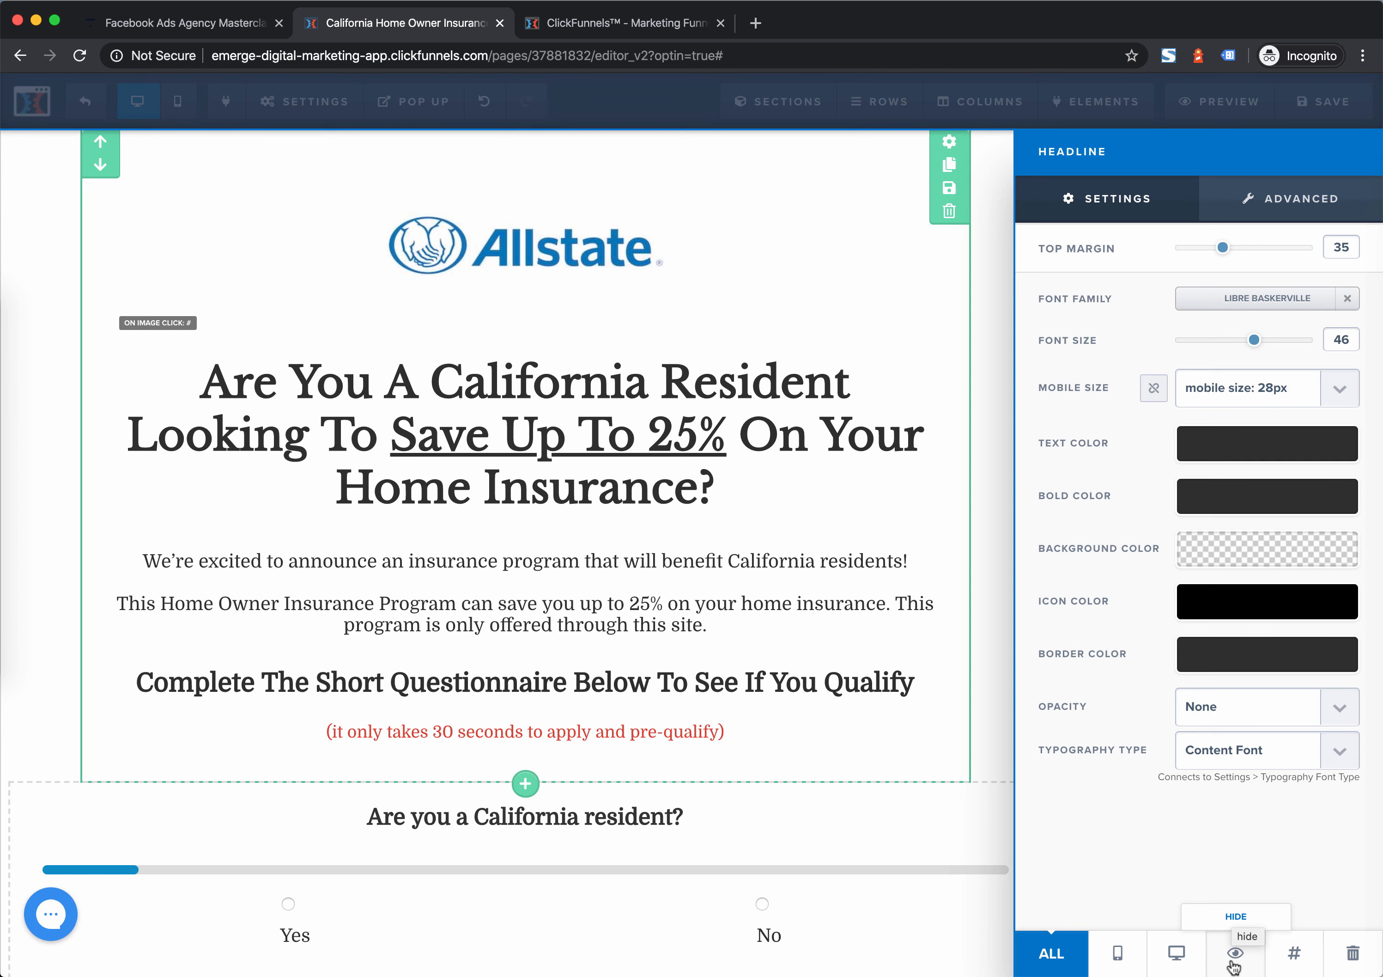
# Move the "We're excited to announce" sub-headline below the "Complete The Short Questionnaire" sub-headline in the element order
pyautogui.click(983, 105)
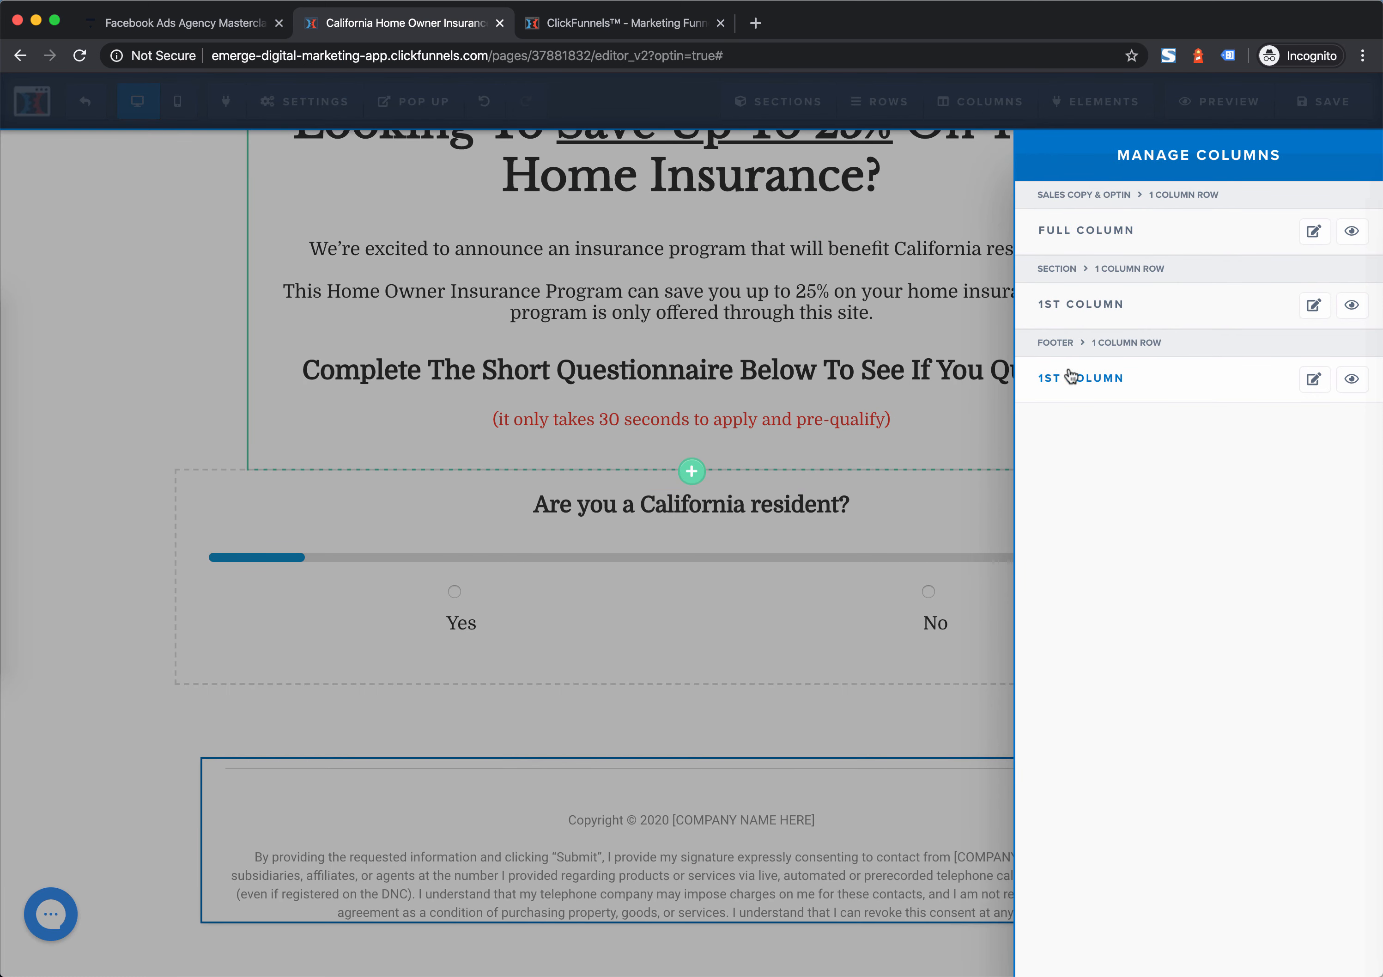
pyautogui.click(1095, 109)
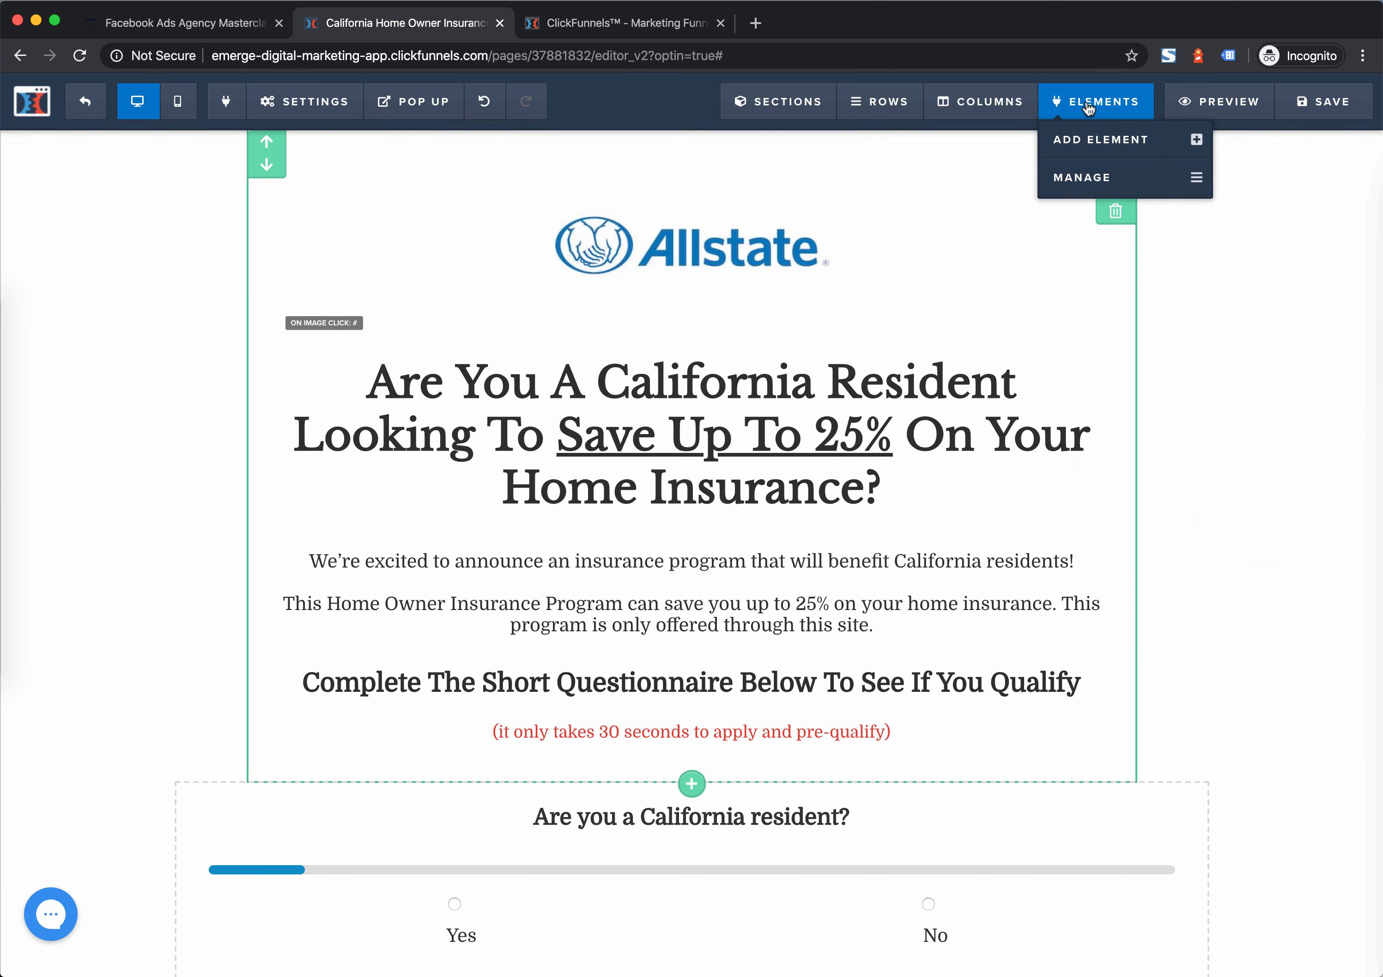
pyautogui.click(1077, 177)
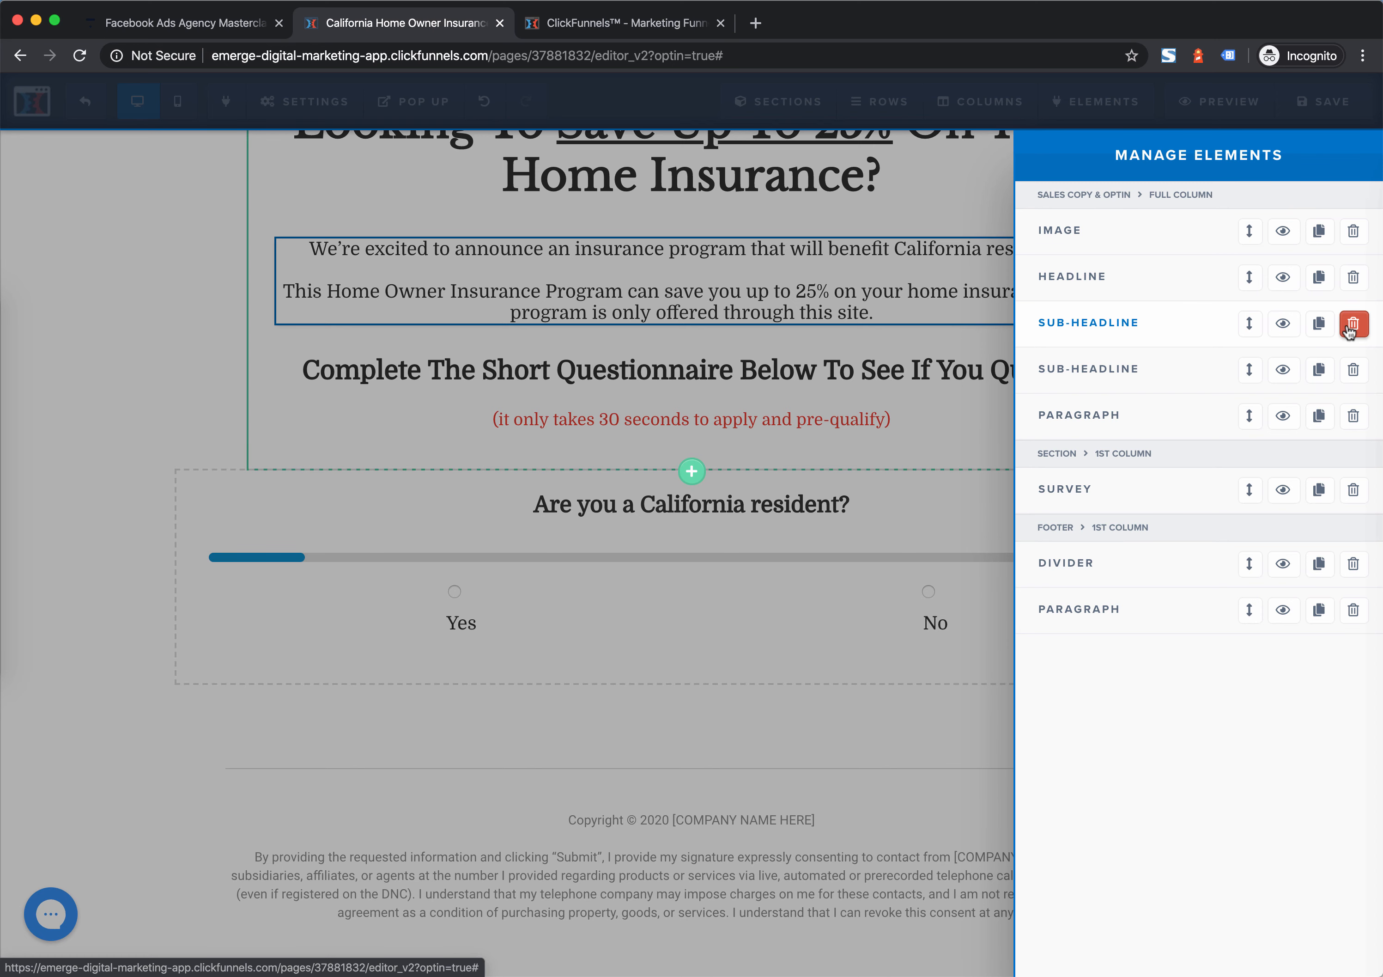
pyautogui.moveTo(1249, 329); pyautogui.dragTo(1242, 380)
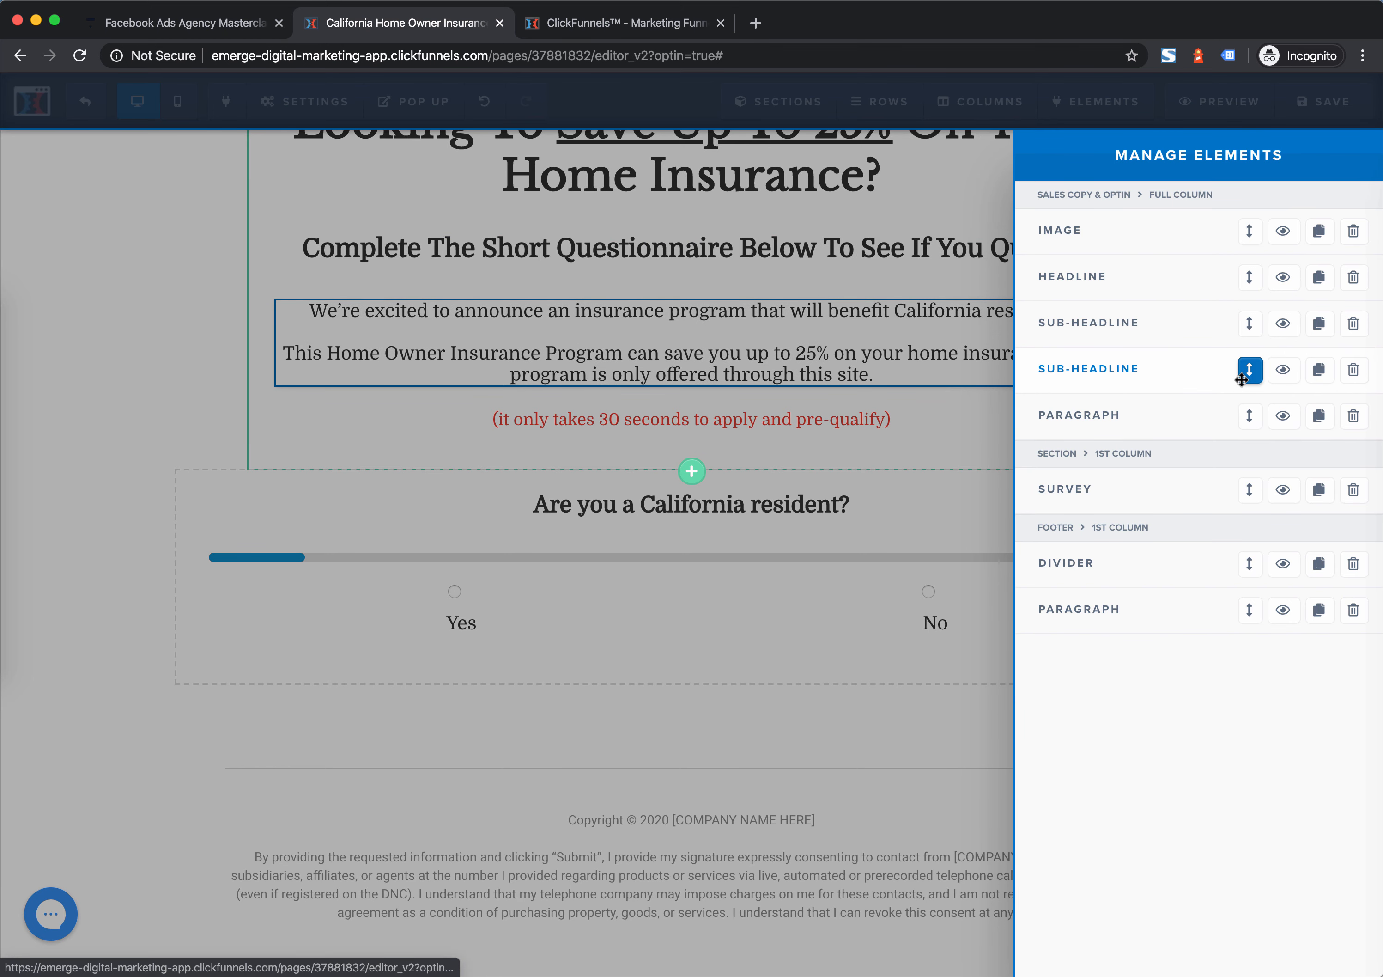
pyautogui.click(934, 319)
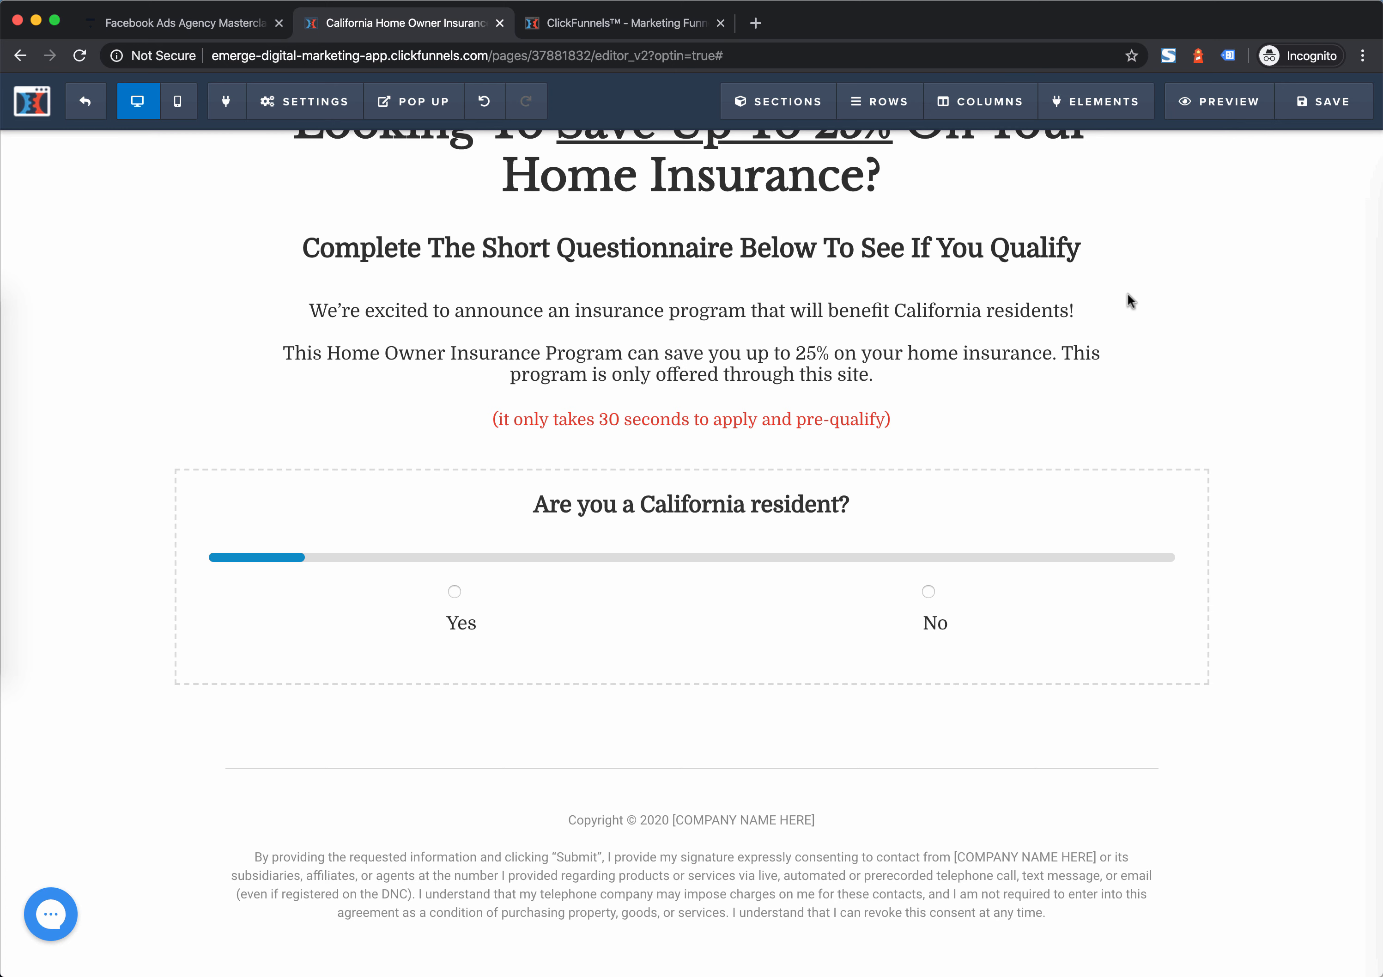
pyautogui.scroll(4, 1040, 278)
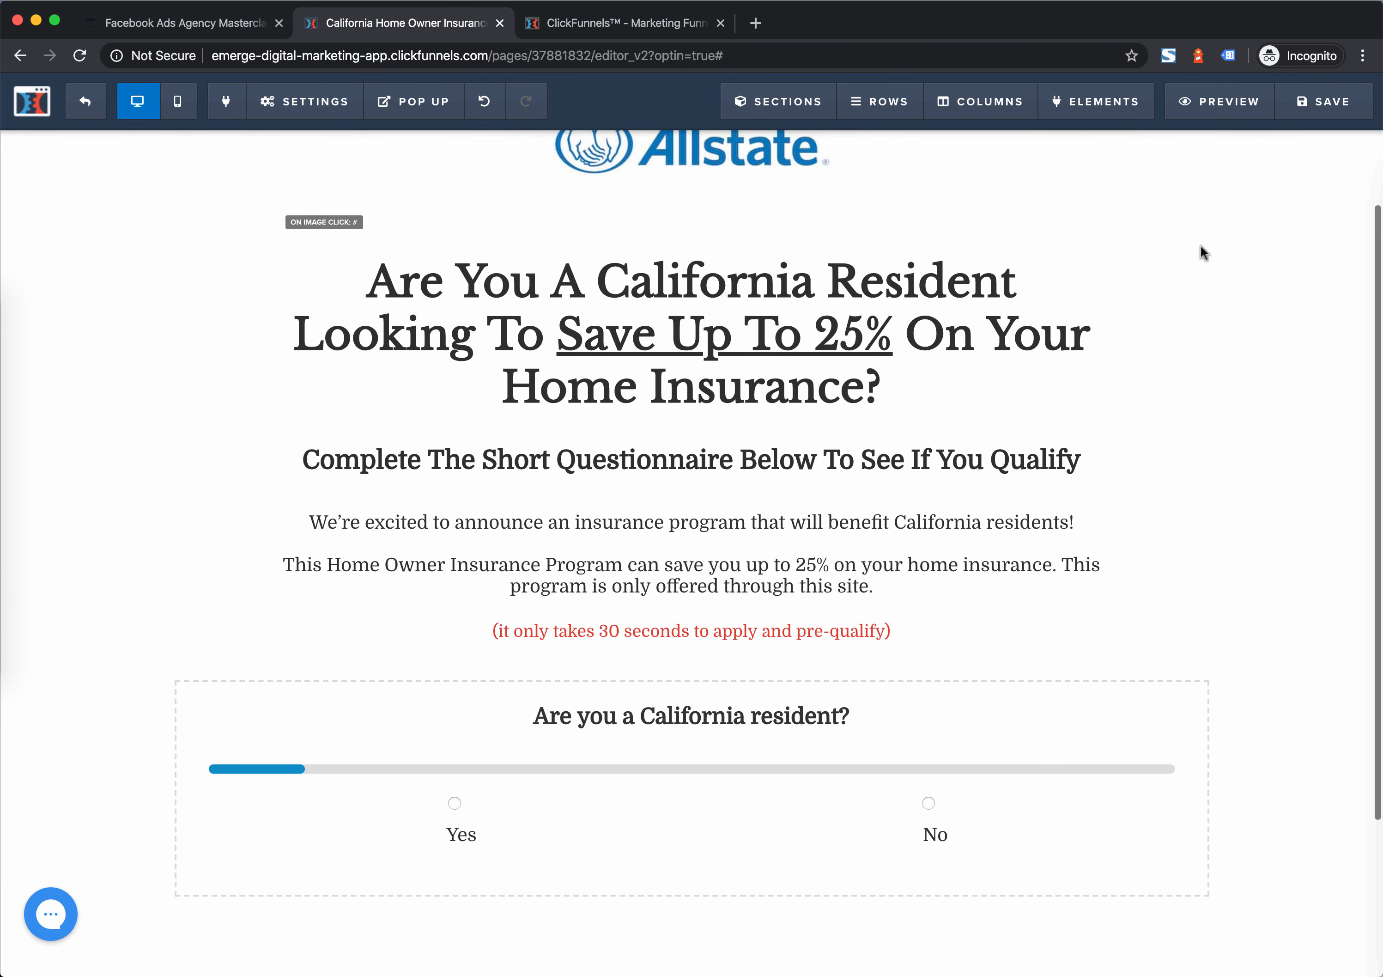
# Replace "California" with "Texas" in the main headline and bold the "25" in the Home Owner Insurance Program paragraph
pyautogui.doubleClick(680, 294)
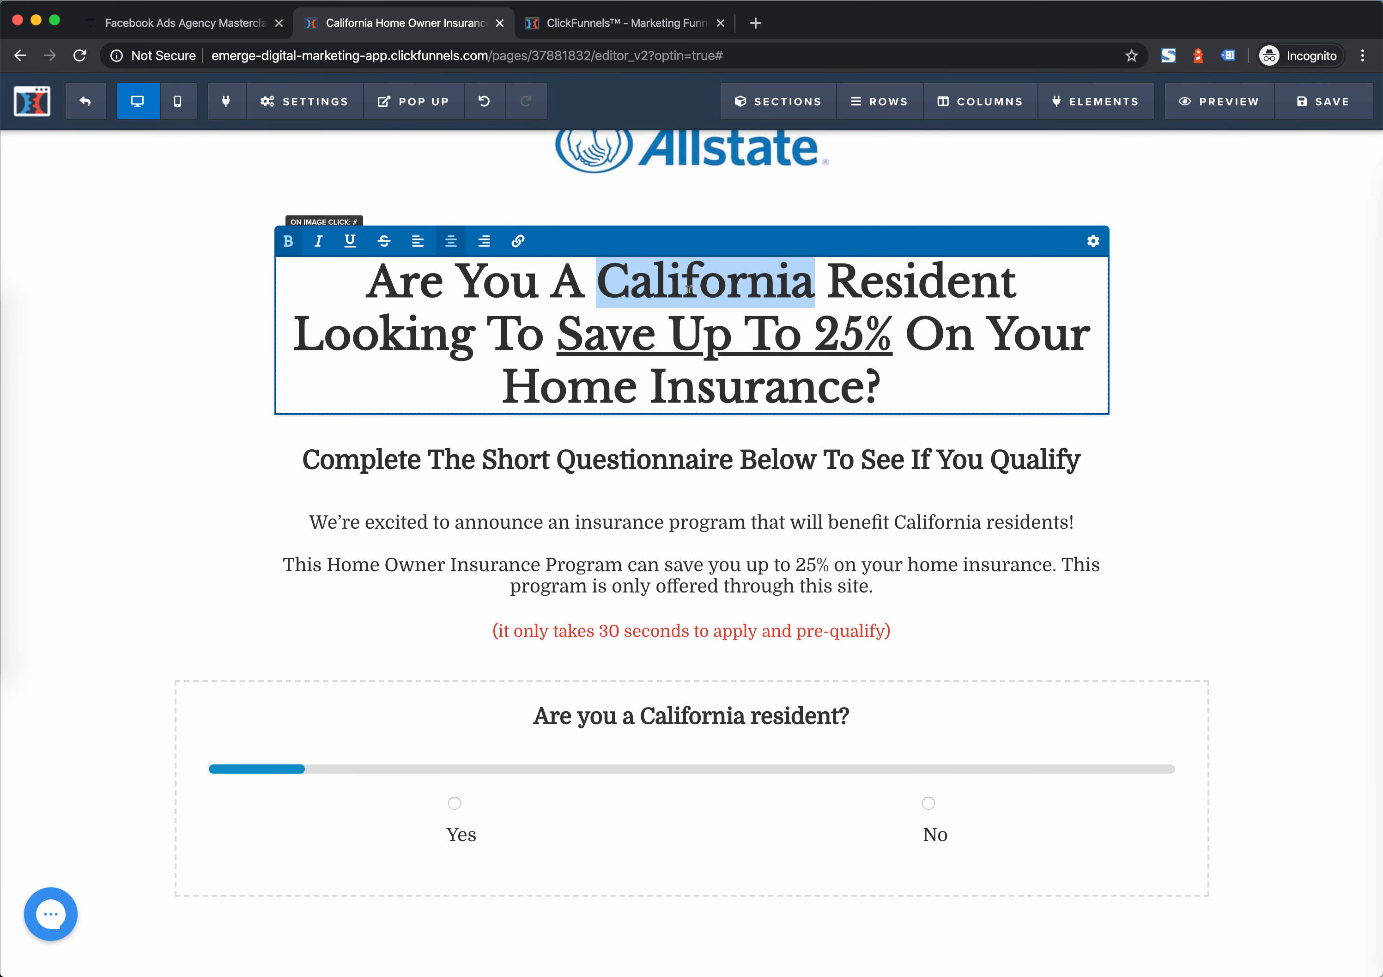
pyautogui.write('Texas')
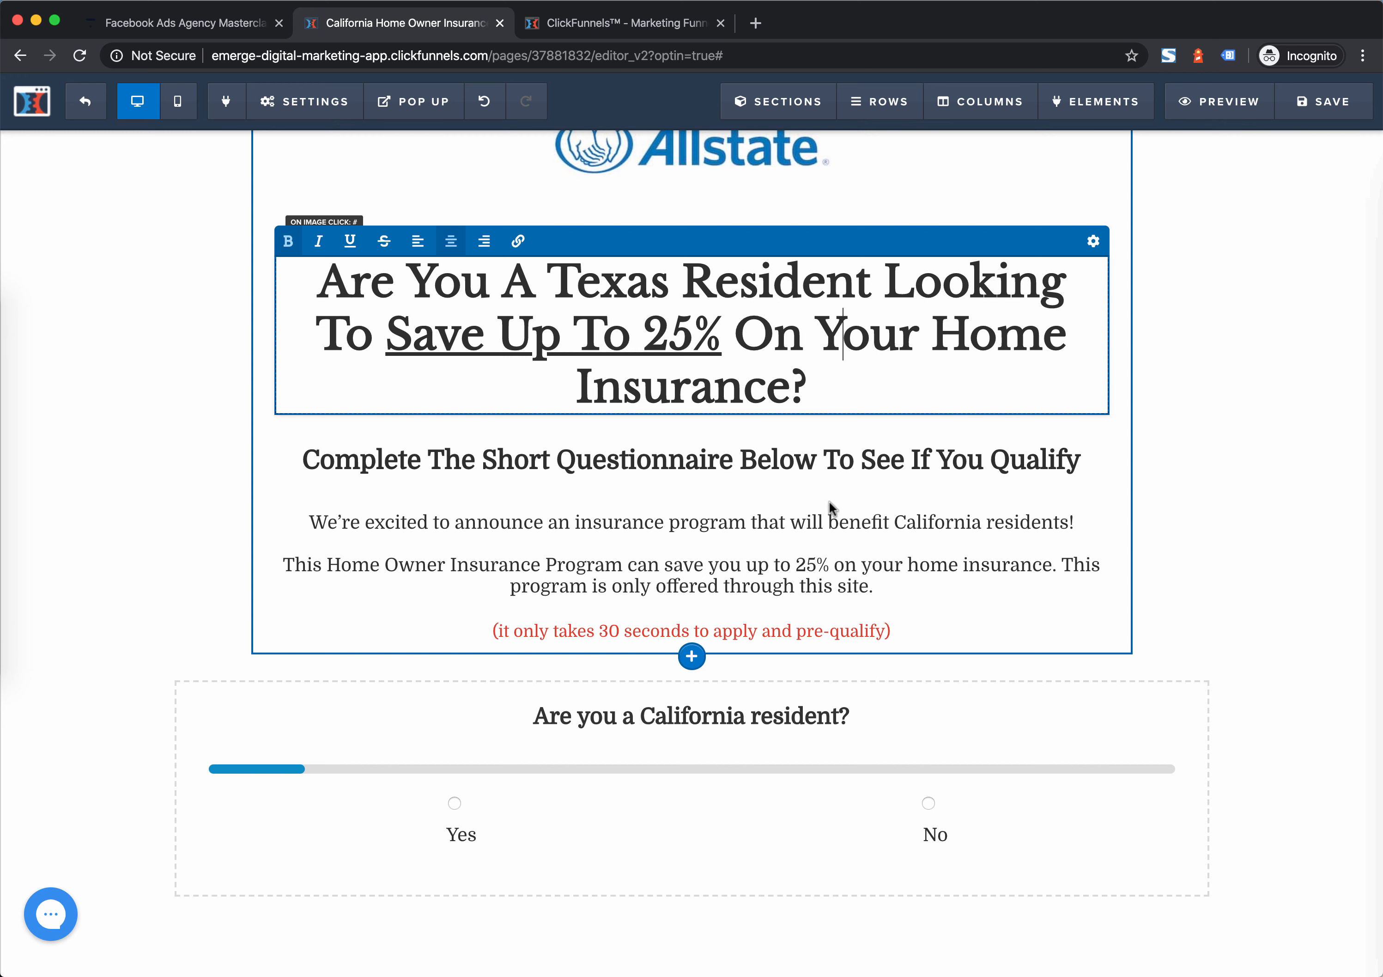
pyautogui.doubleClick(695, 526)
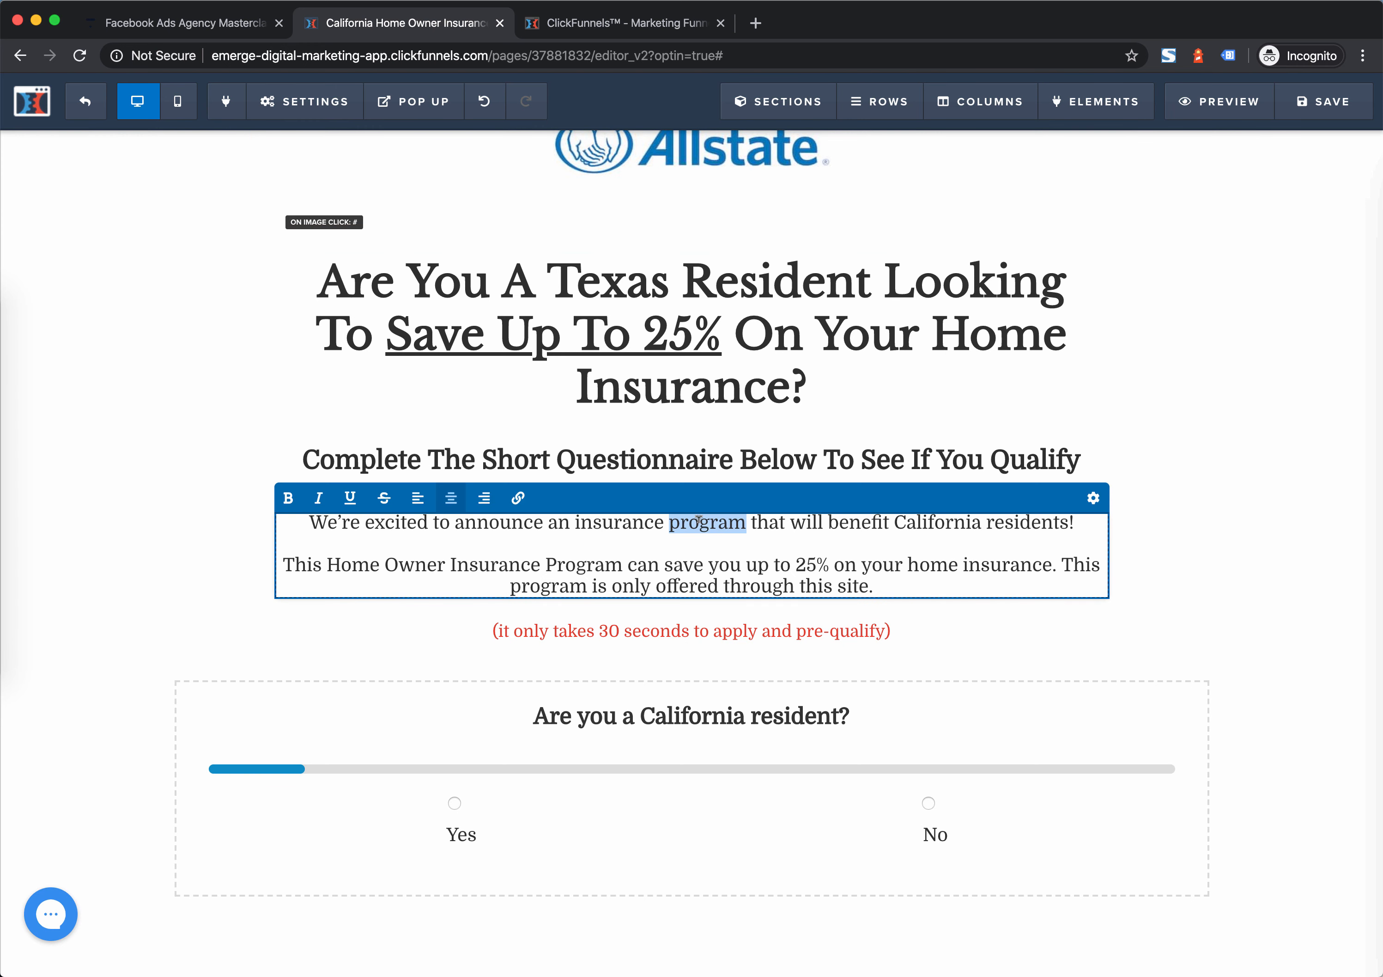
pyautogui.doubleClick(804, 565)
pyautogui.press('super+b')
pyautogui.click(758, 525)
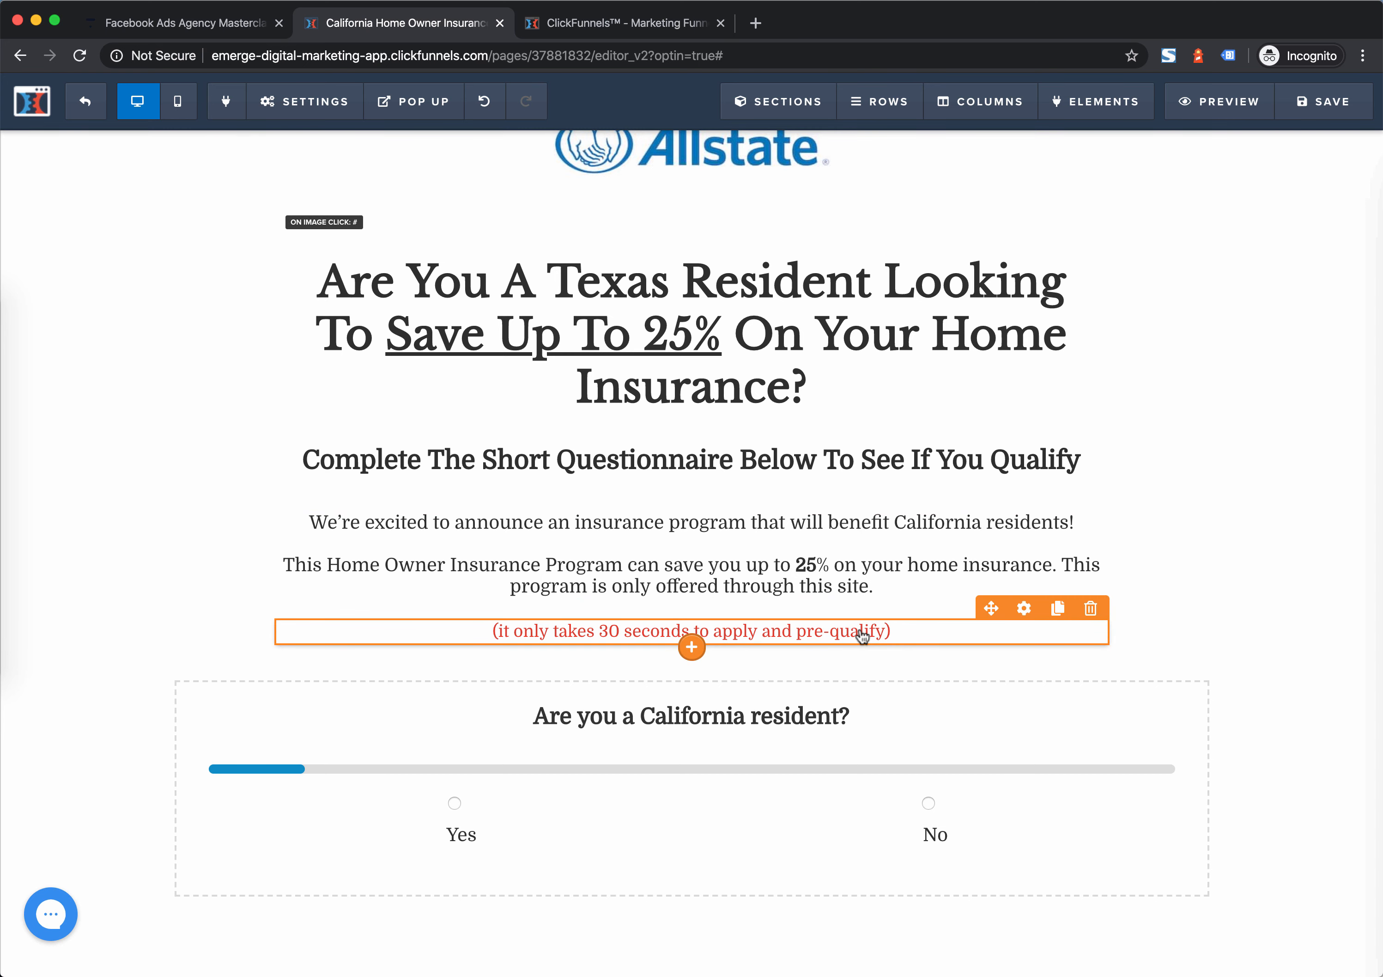
# Review the survey's three questions, including their answers, the first question's answer redirect choices and the home worth question's radio styles
pyautogui.scroll(-3, 609, 649)
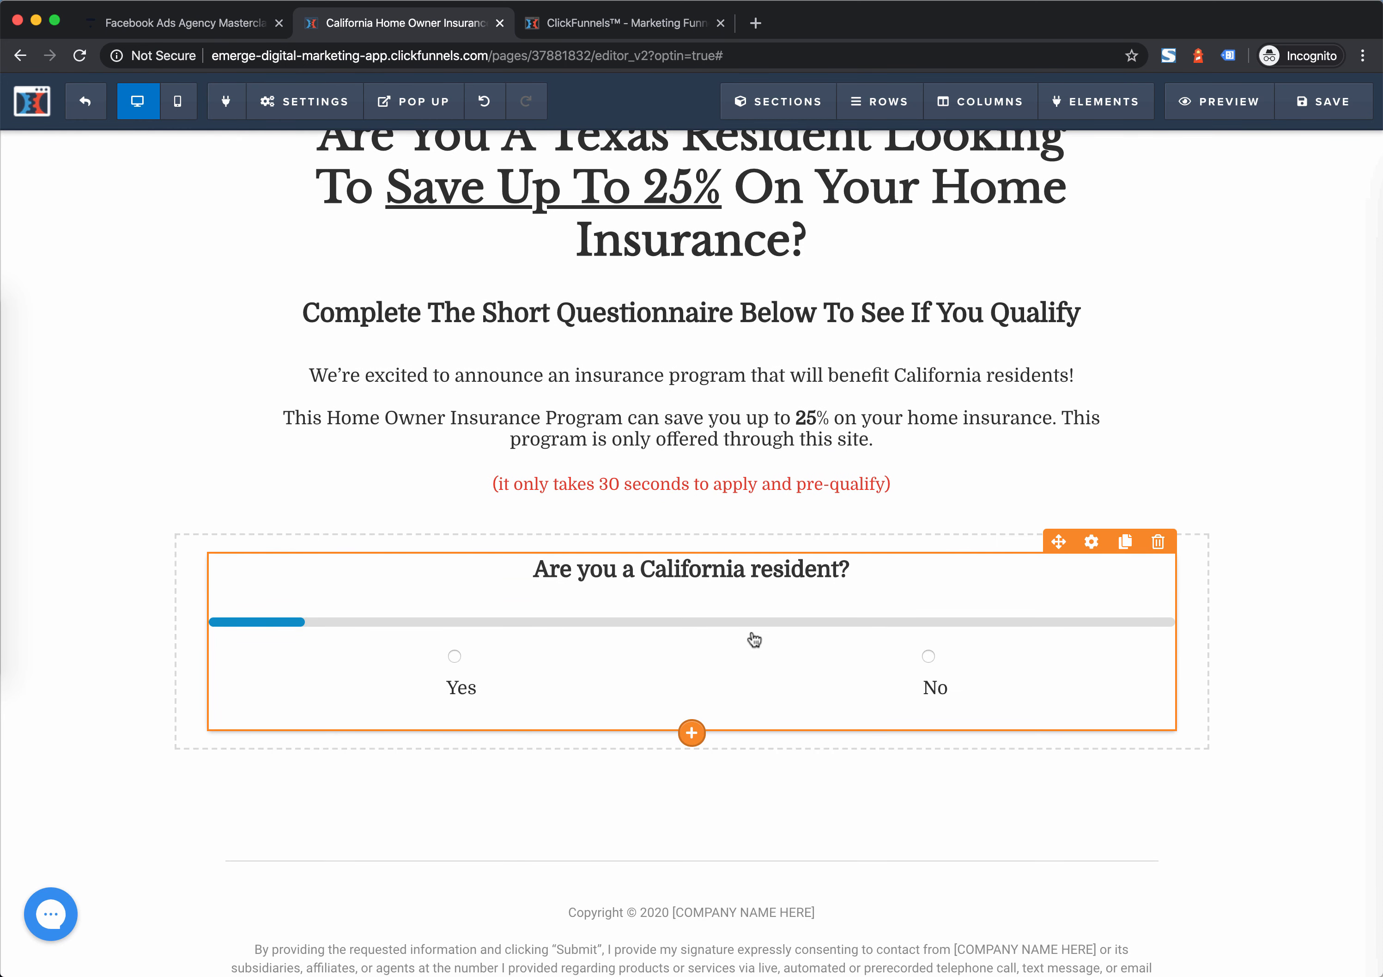
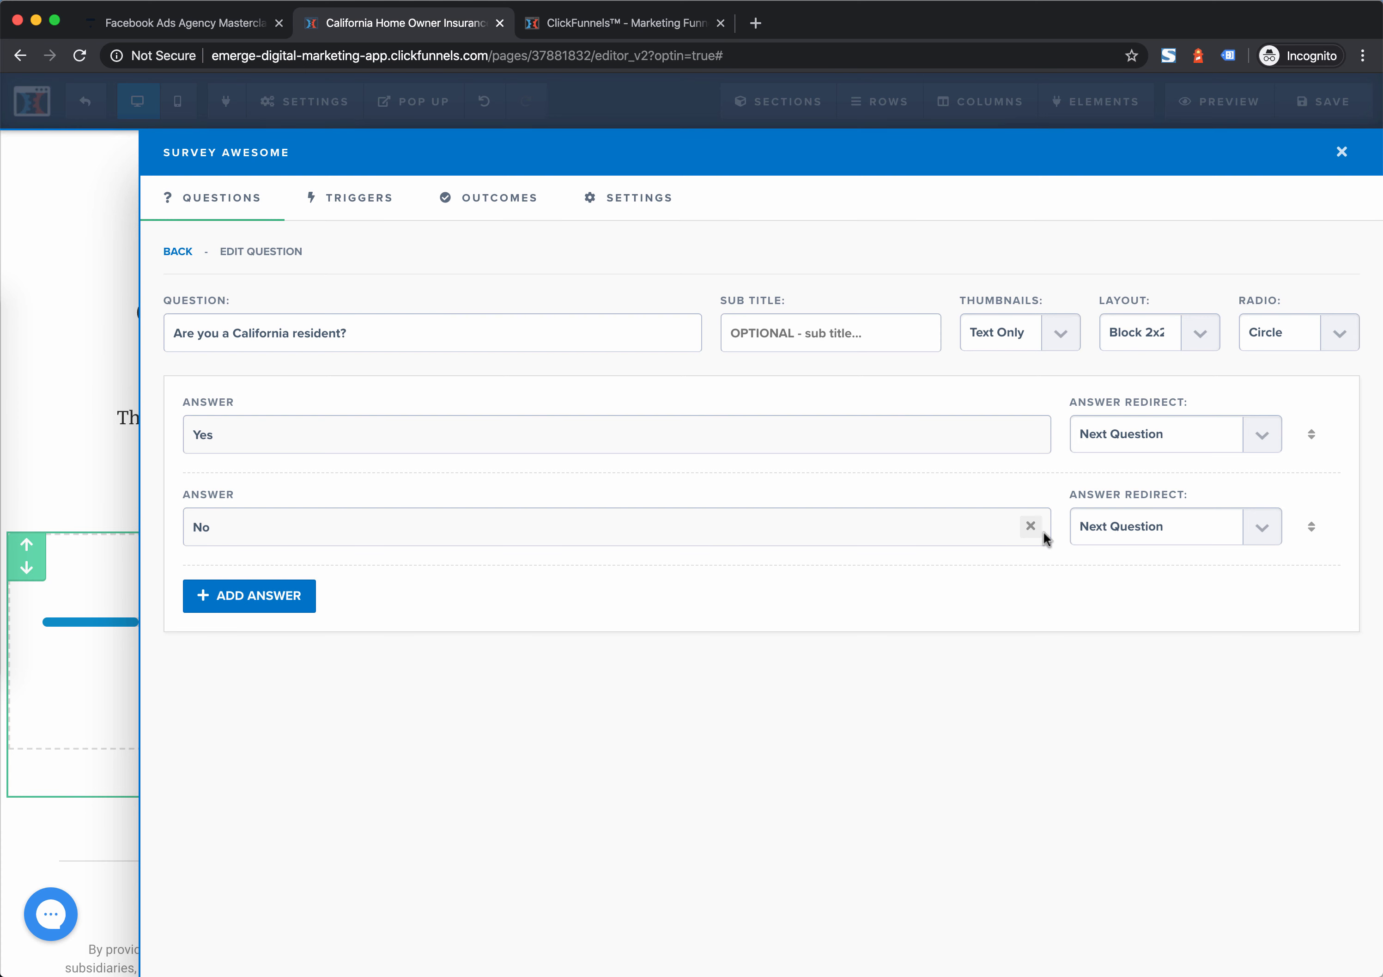
pyautogui.click(1251, 429)
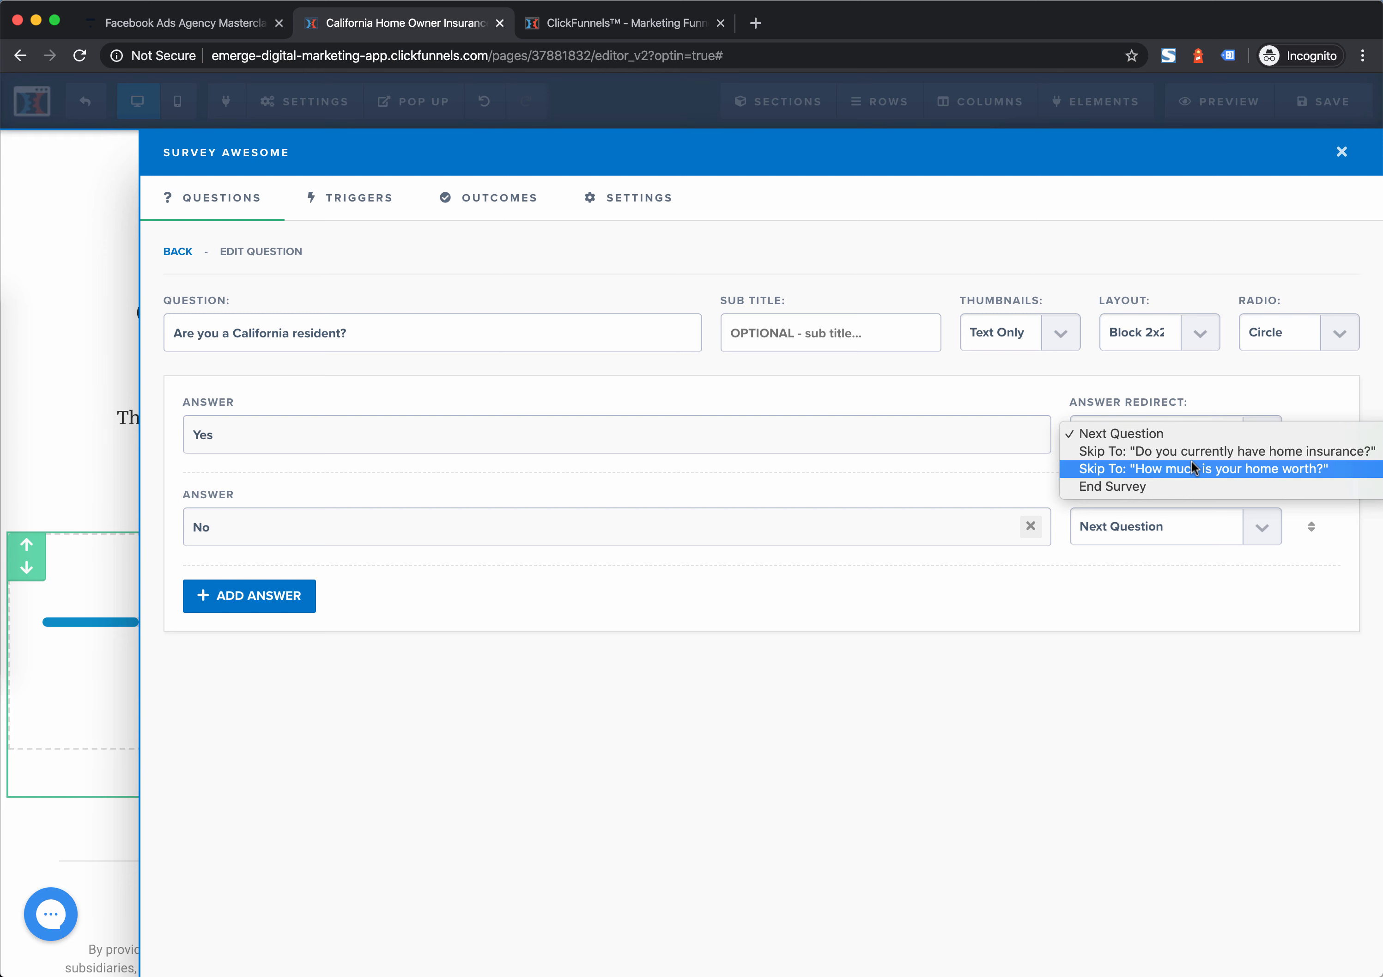
pyautogui.click(1010, 391)
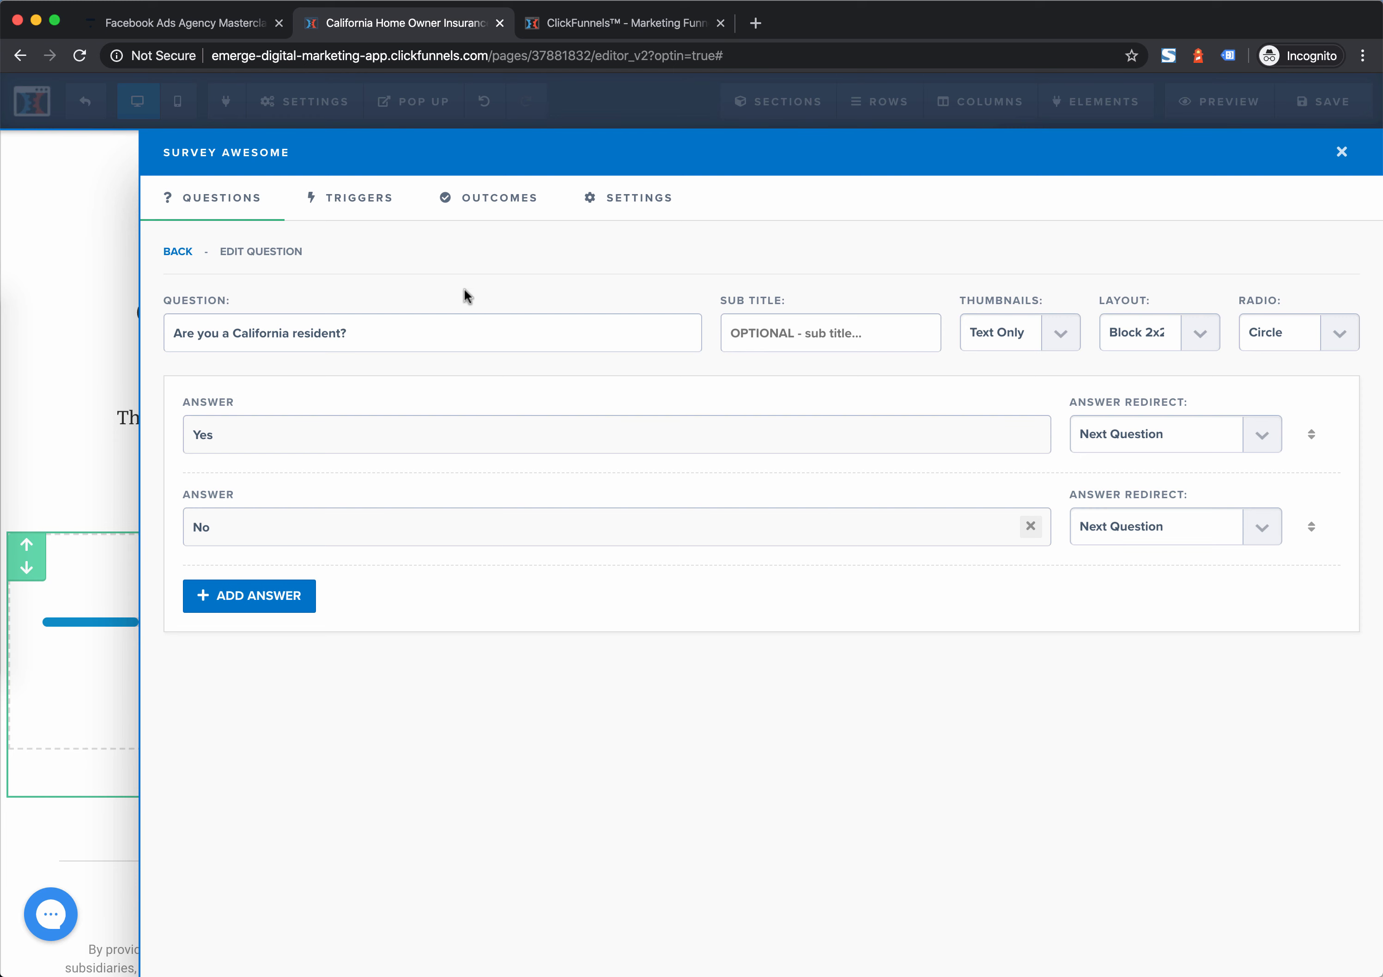
pyautogui.click(180, 253)
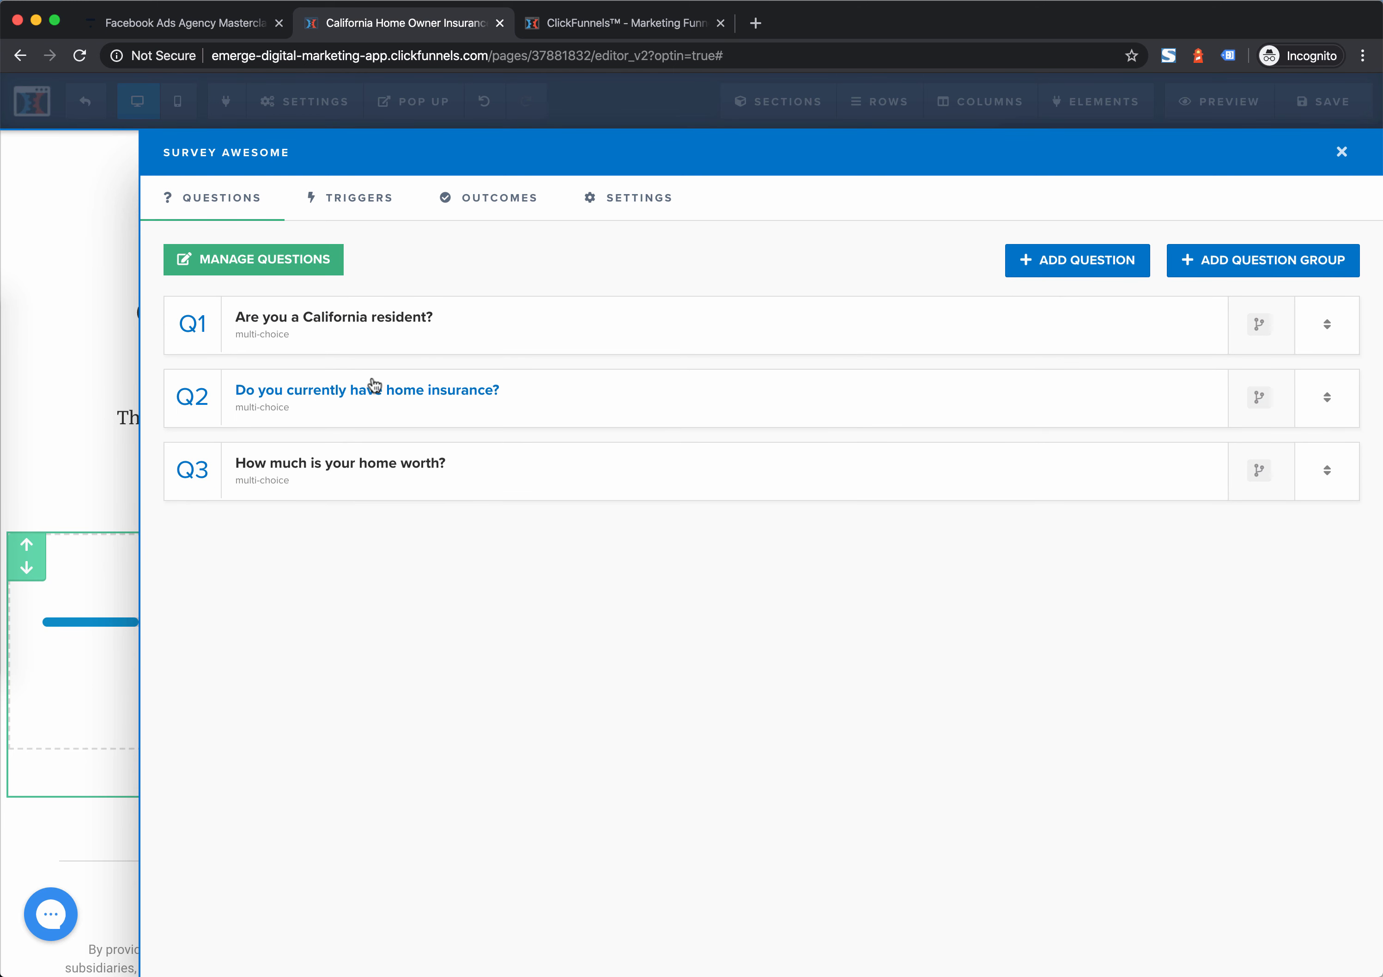
pyautogui.click(408, 393)
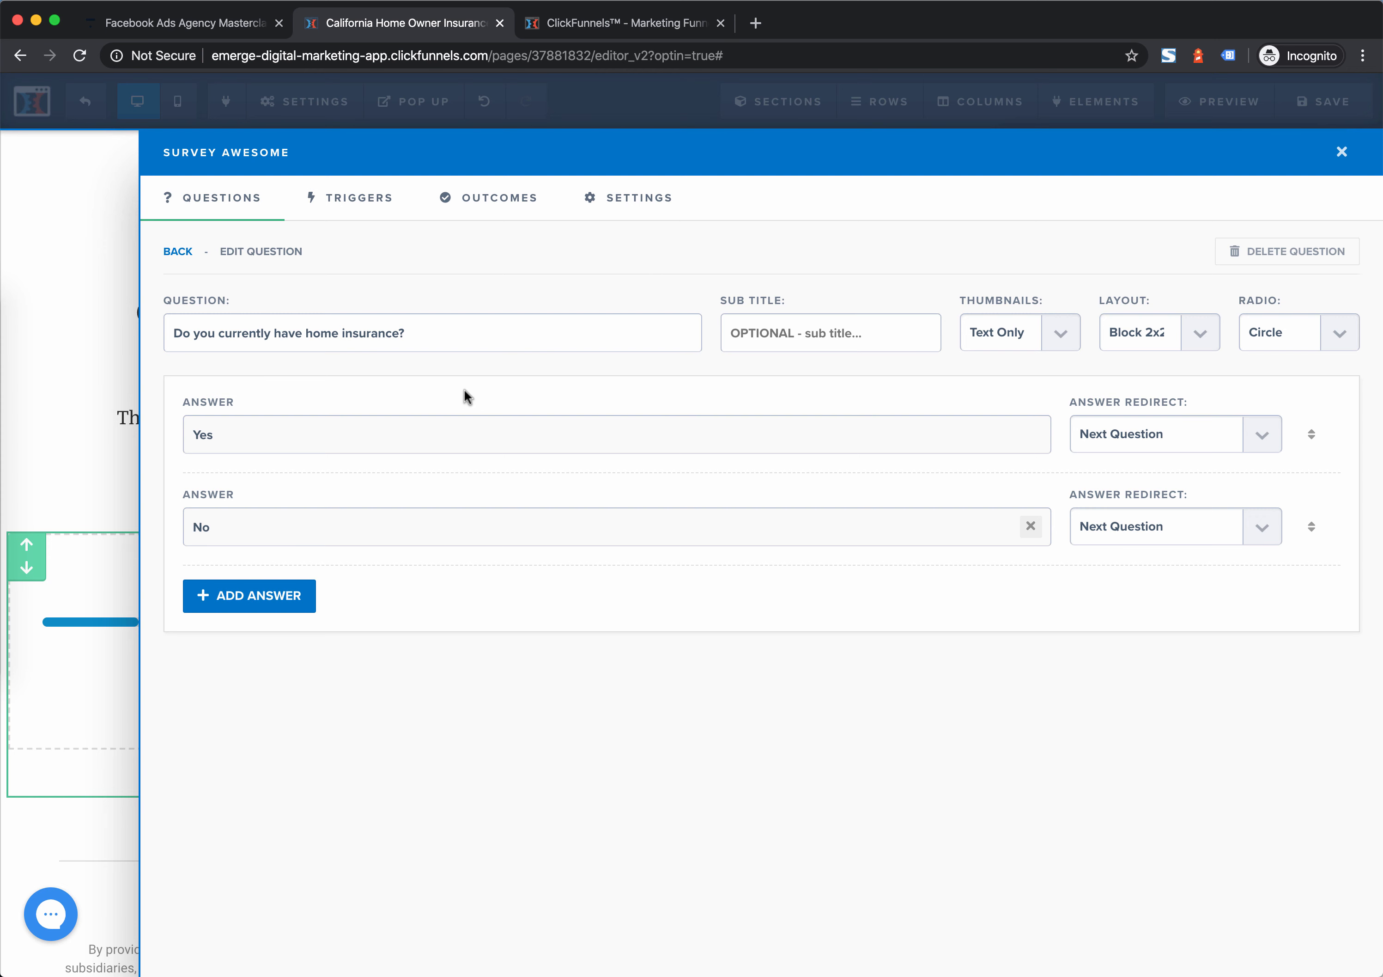
pyautogui.click(177, 252)
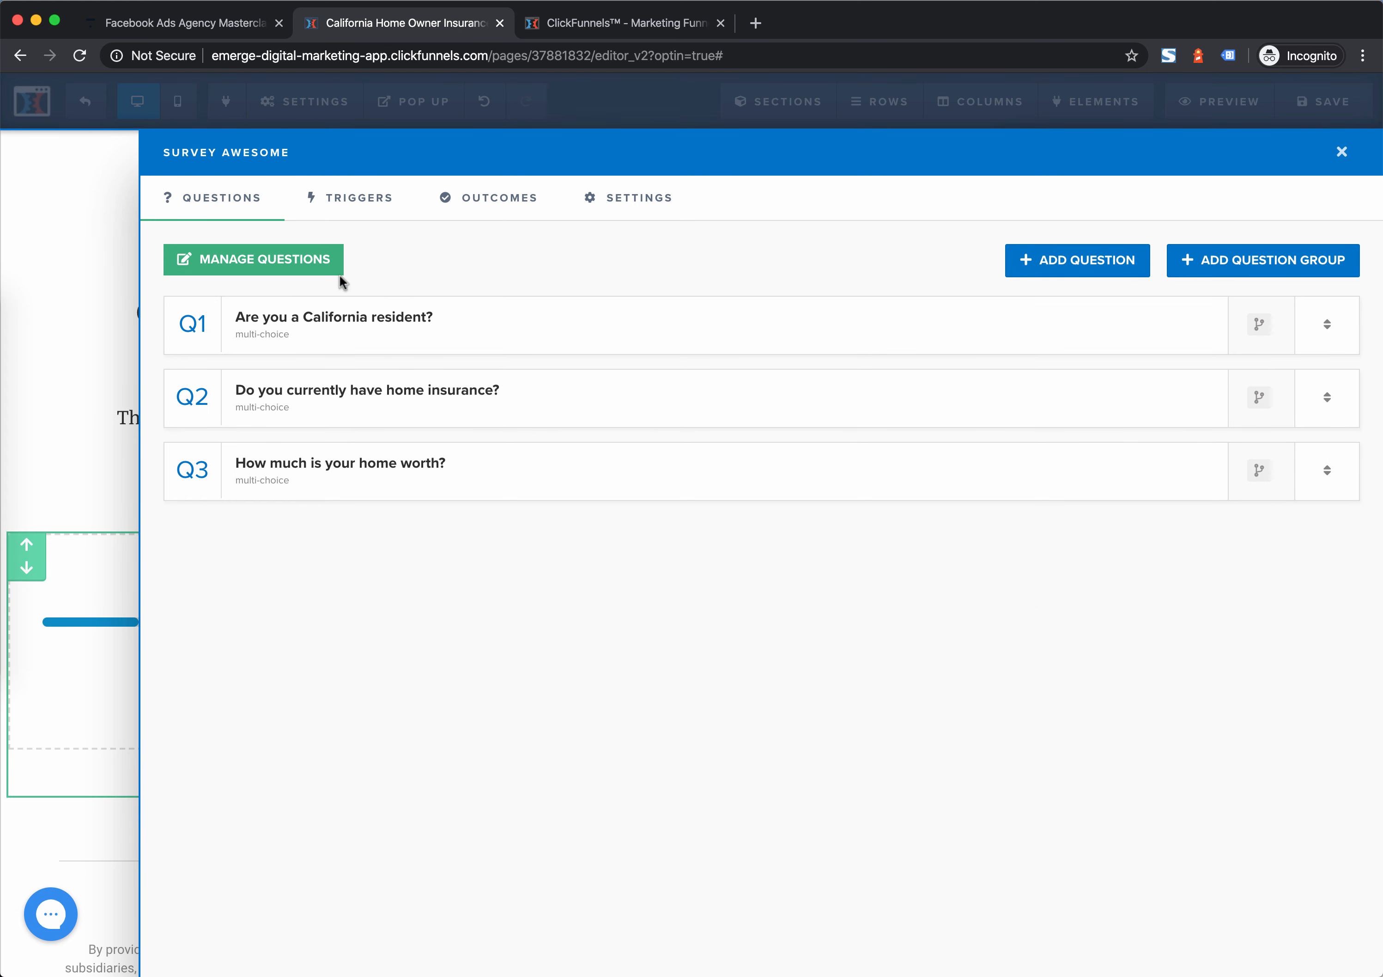
pyautogui.click(415, 466)
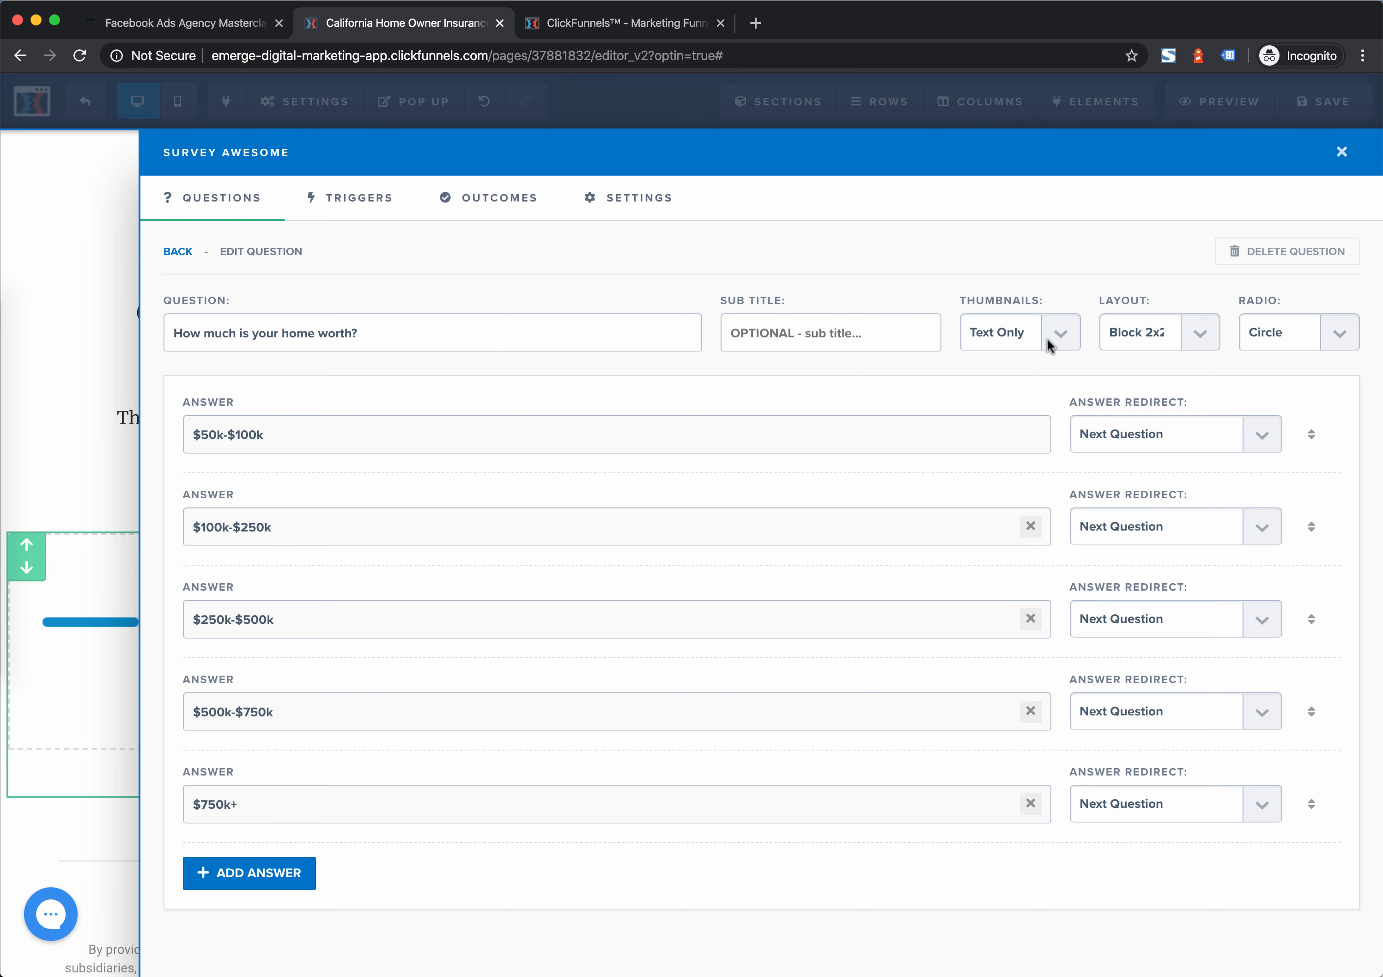
pyautogui.click(1331, 334)
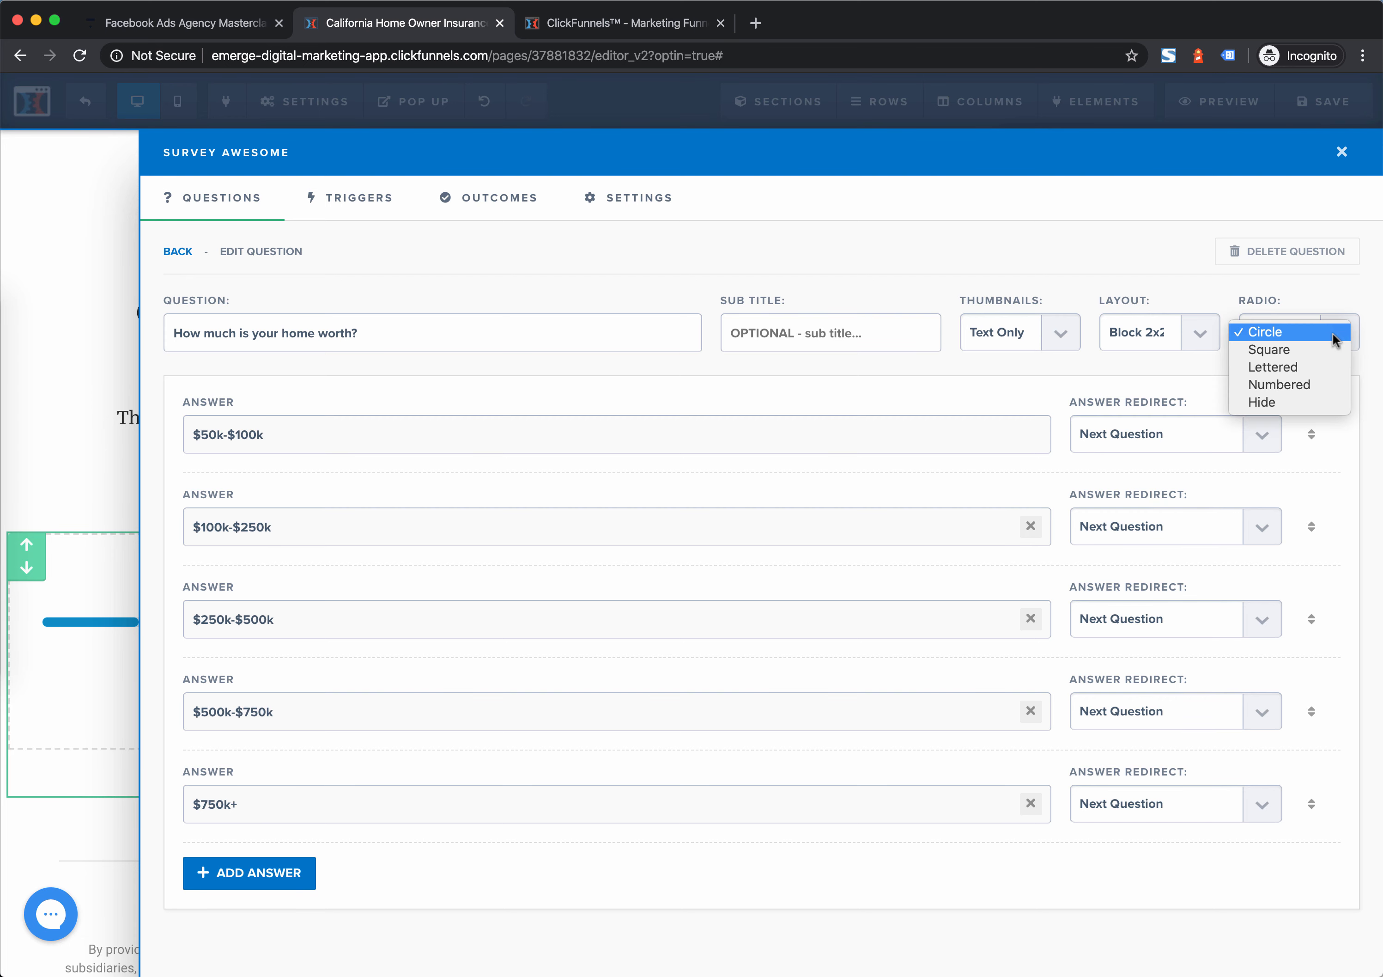
pyautogui.click(397, 250)
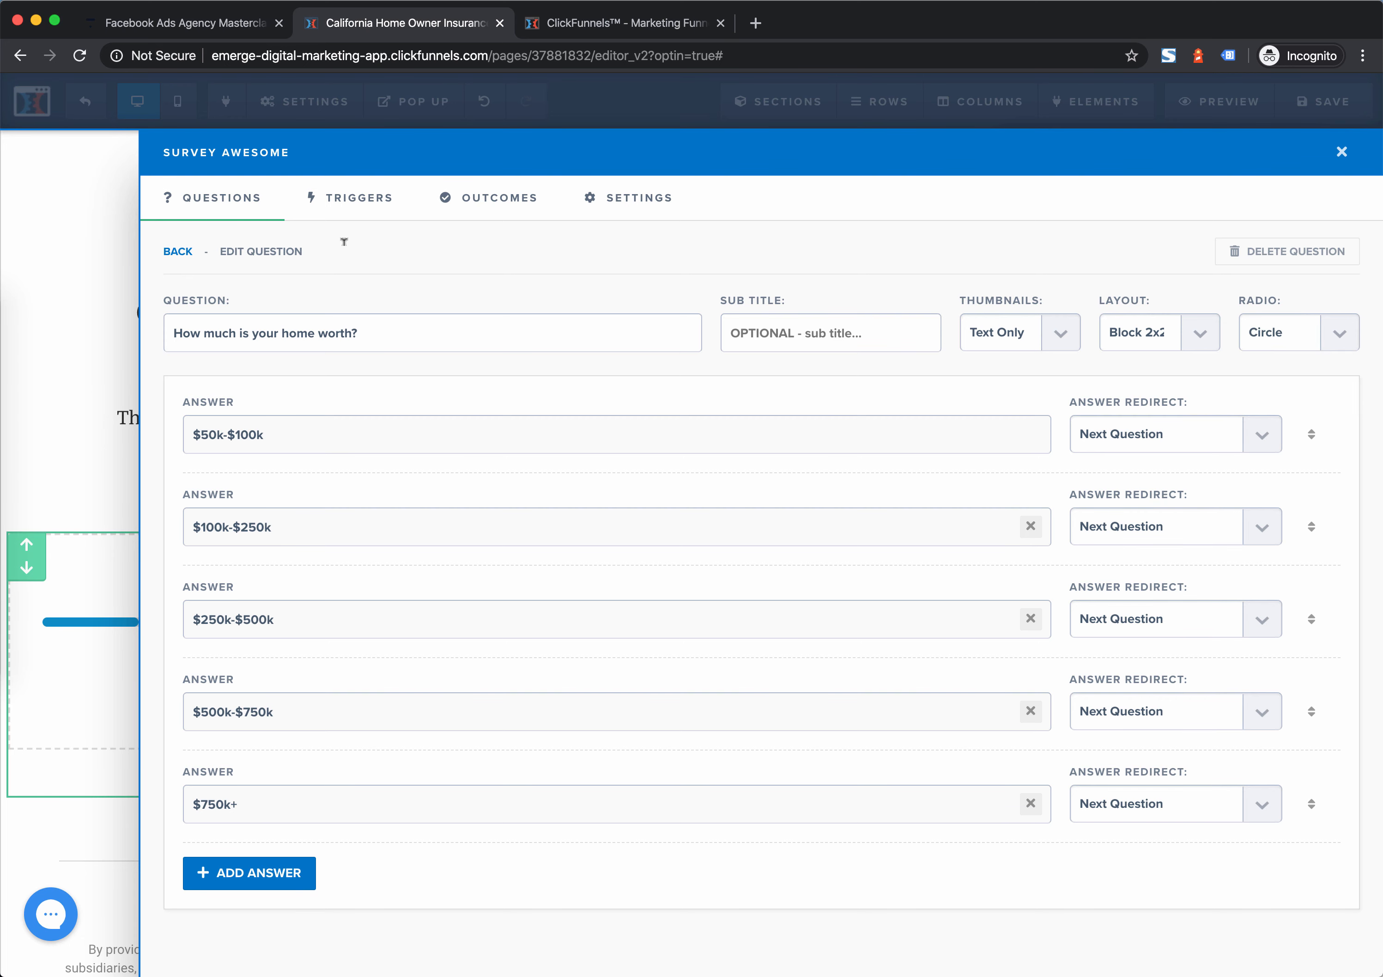
pyautogui.click(183, 253)
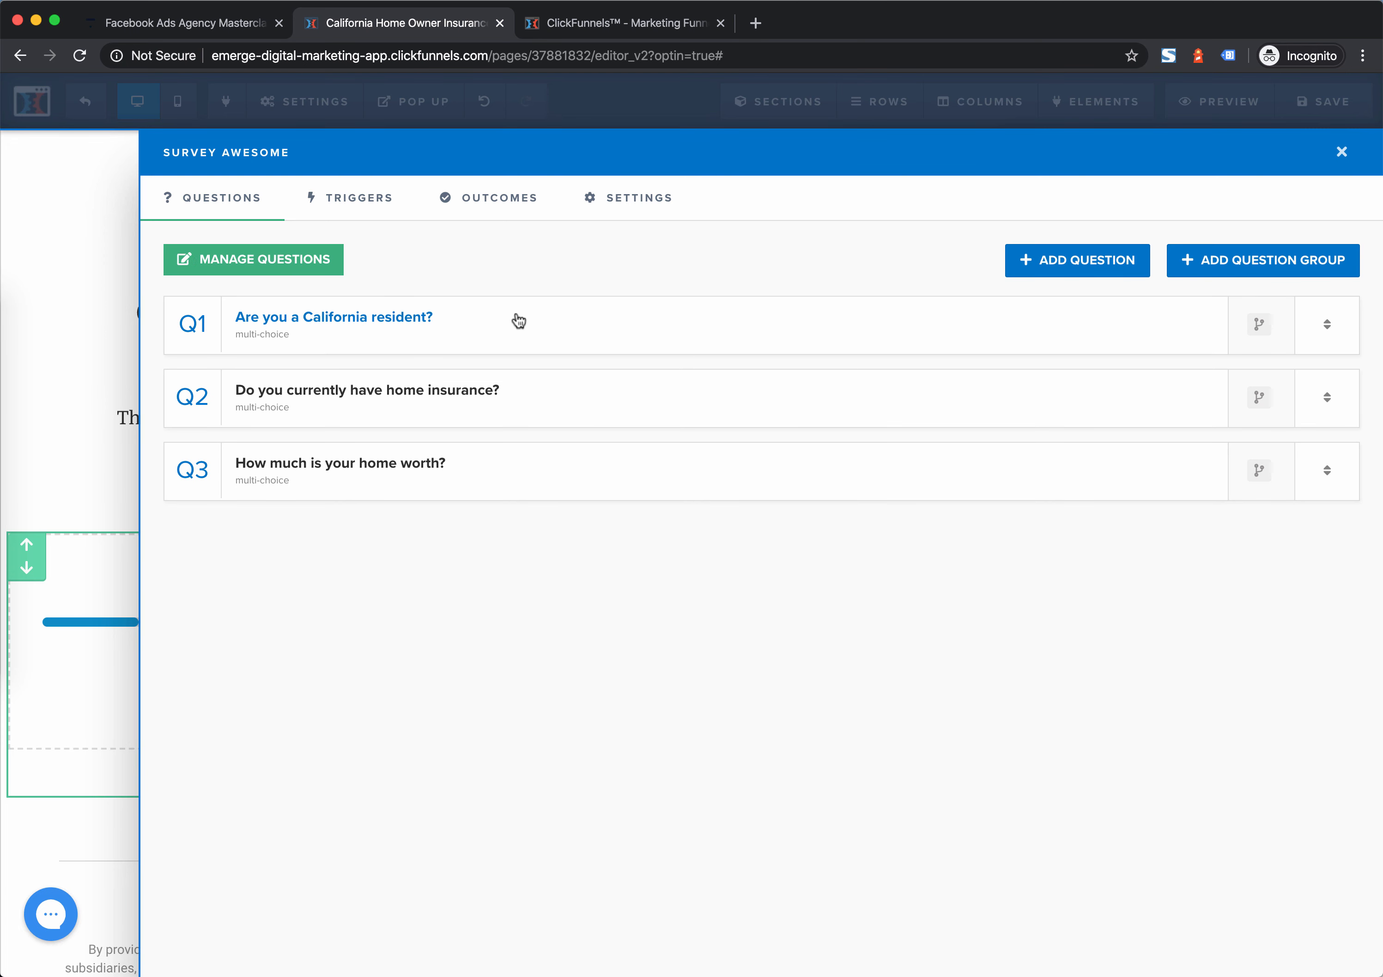
# Examine the survey's triggers, default outcome page actions and general settings, and close the survey options
pyautogui.click(360, 200)
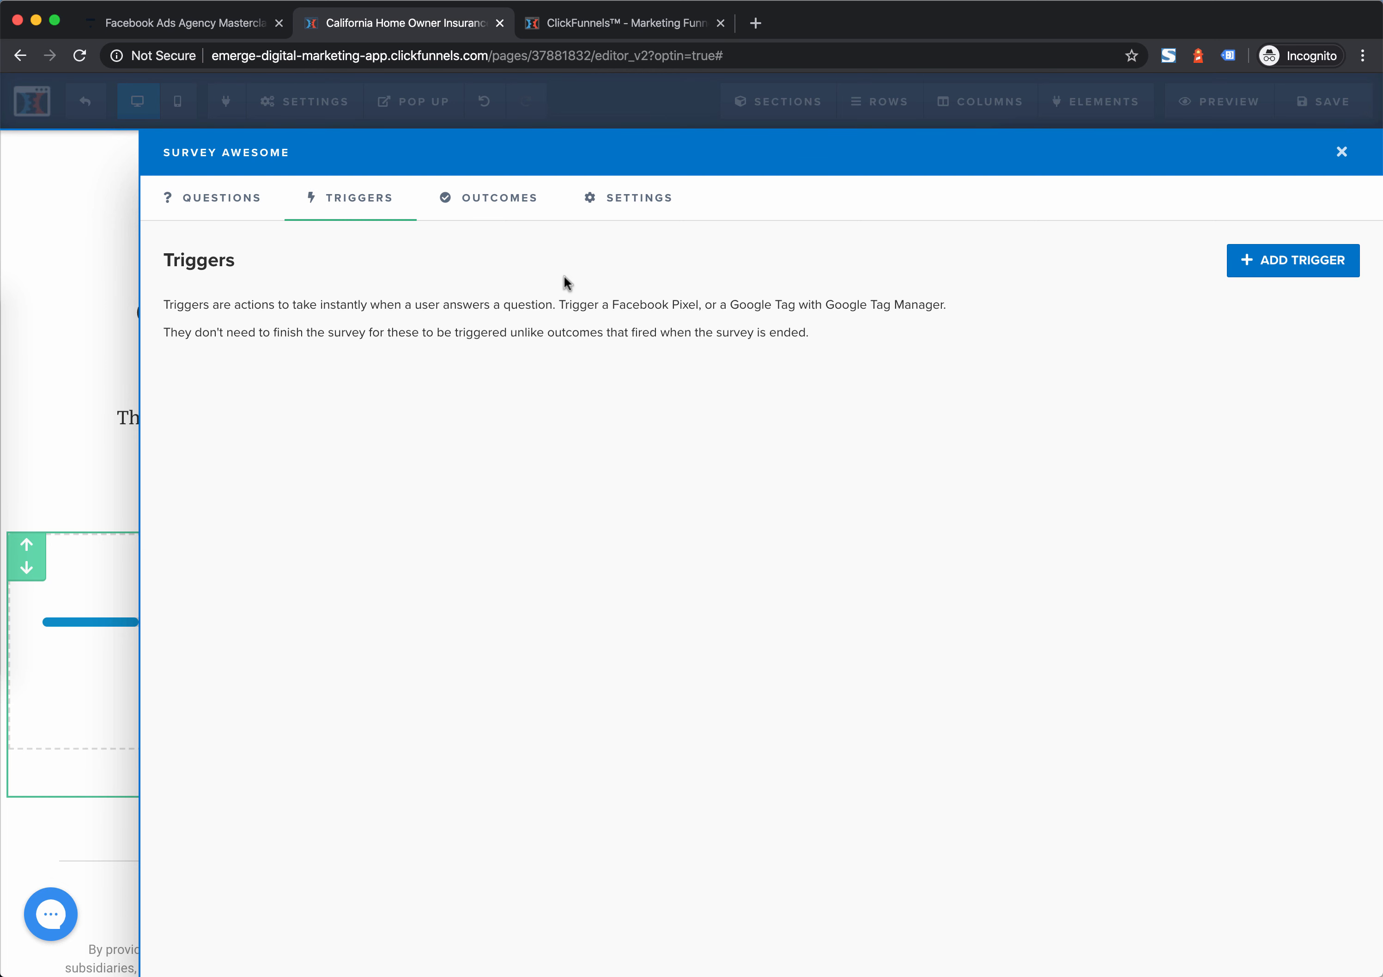
pyautogui.click(515, 216)
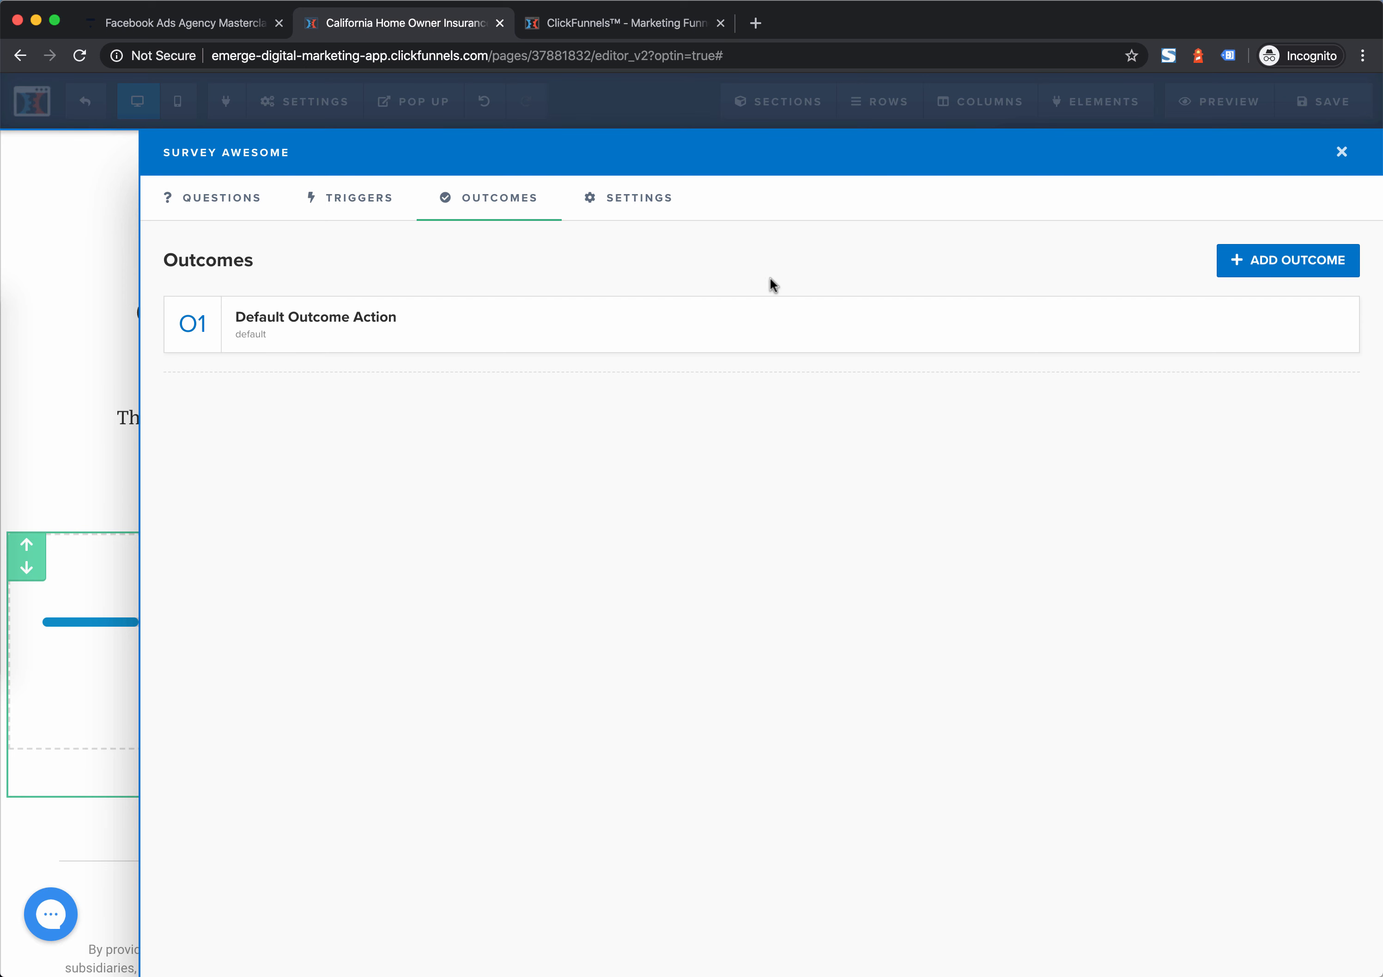
pyautogui.click(331, 317)
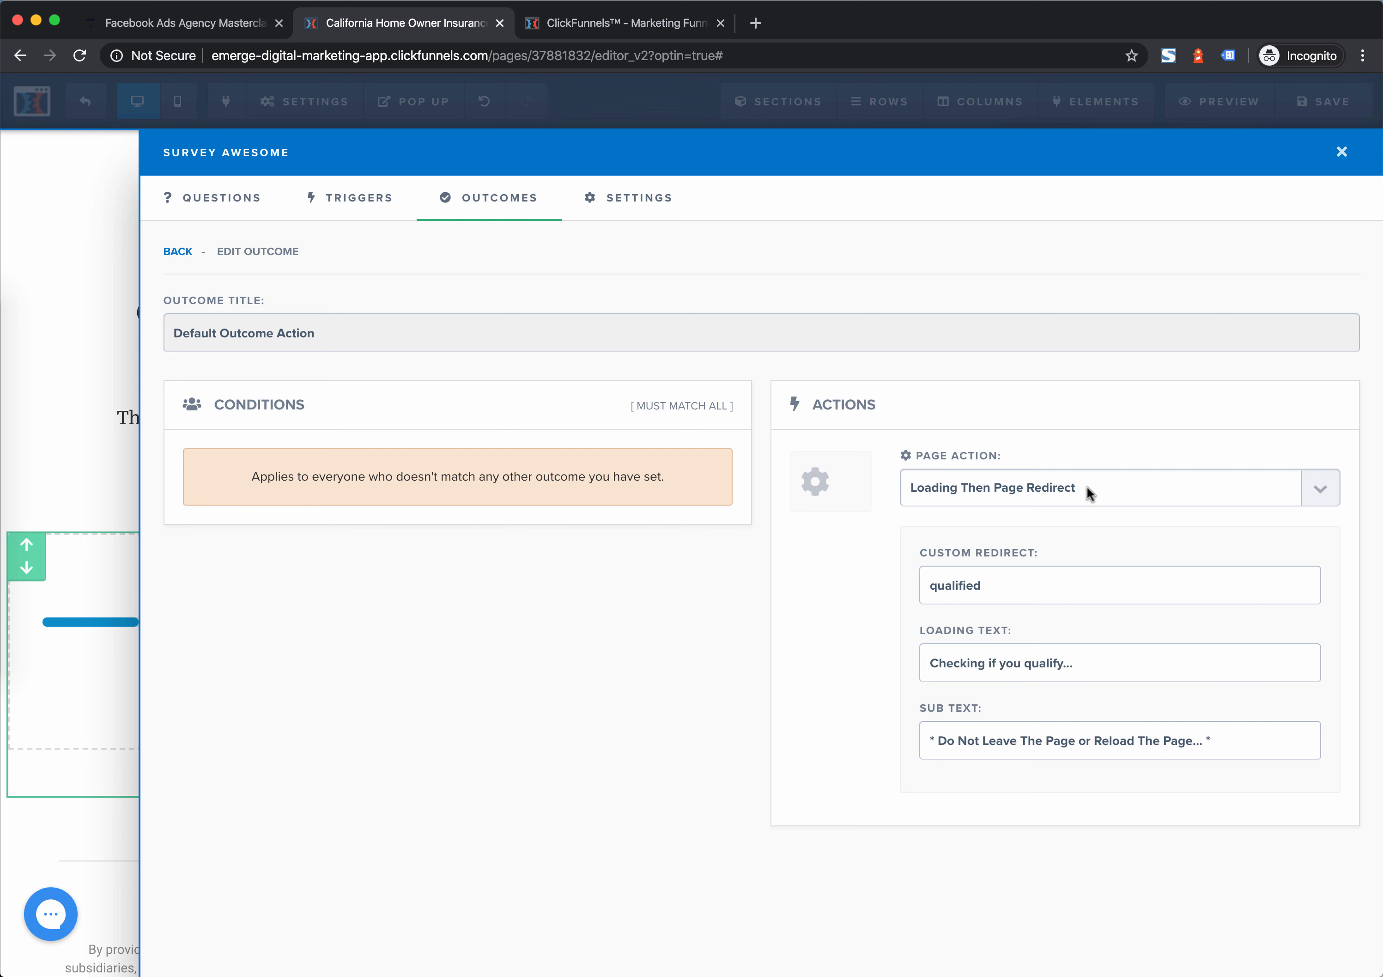
pyautogui.doubleClick(989, 581)
pyautogui.click(1038, 496)
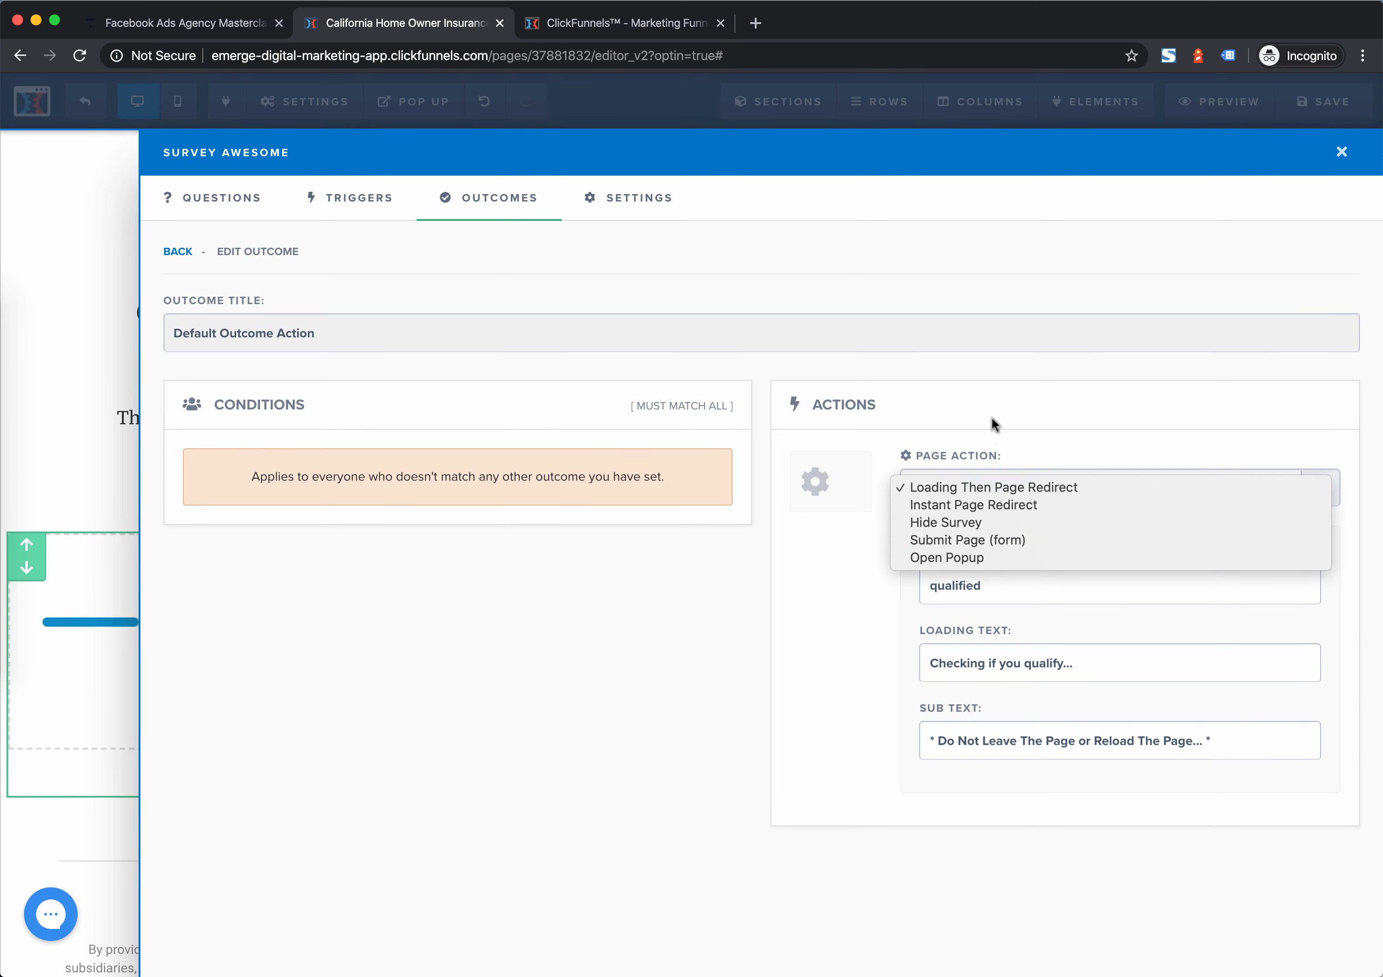
pyautogui.click(1040, 403)
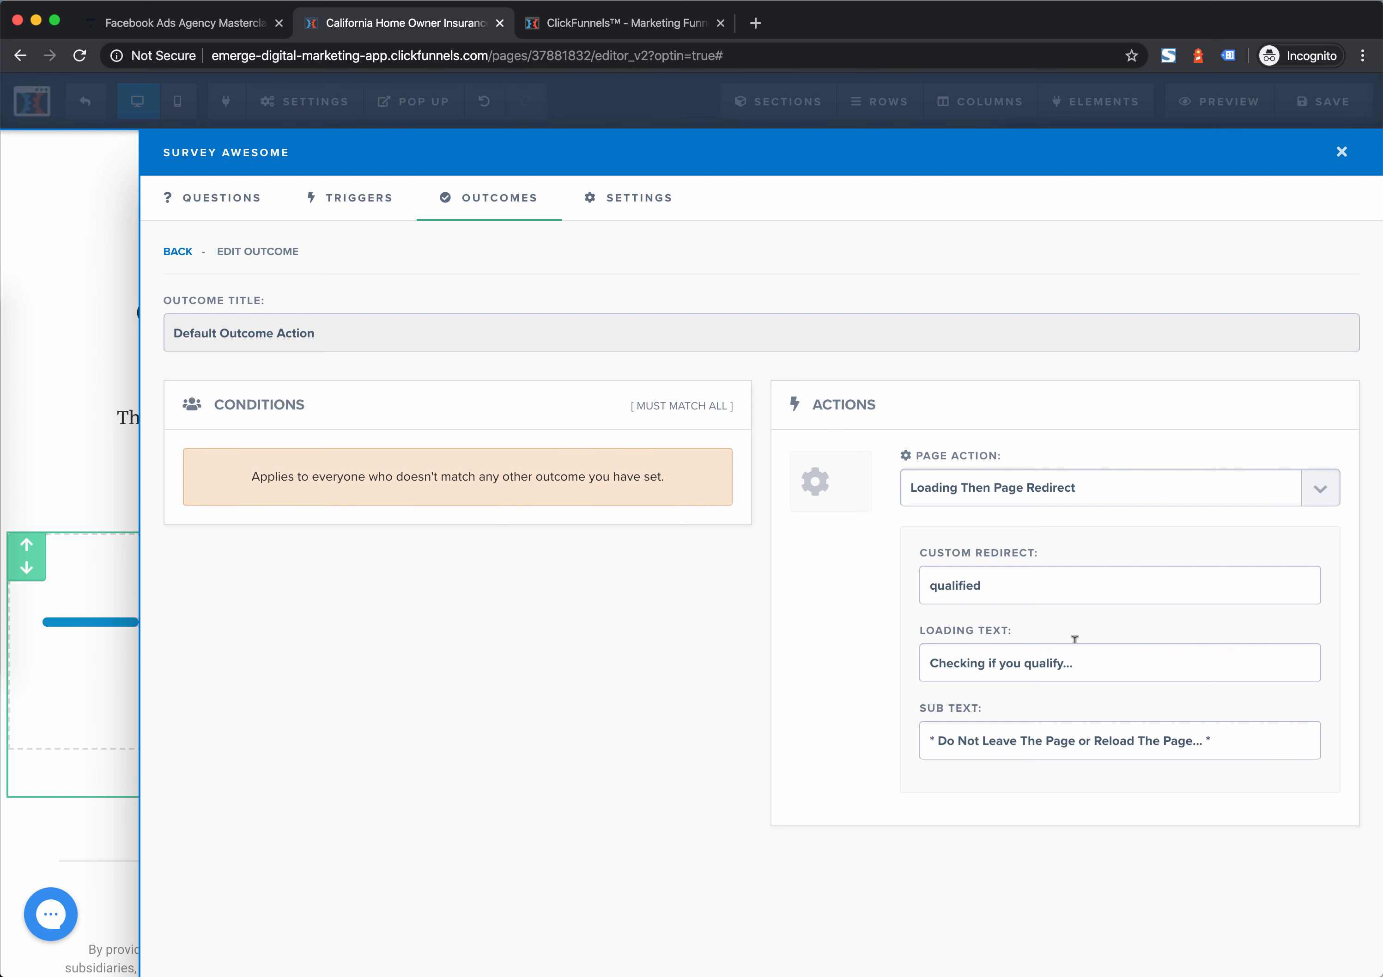
pyautogui.click(651, 206)
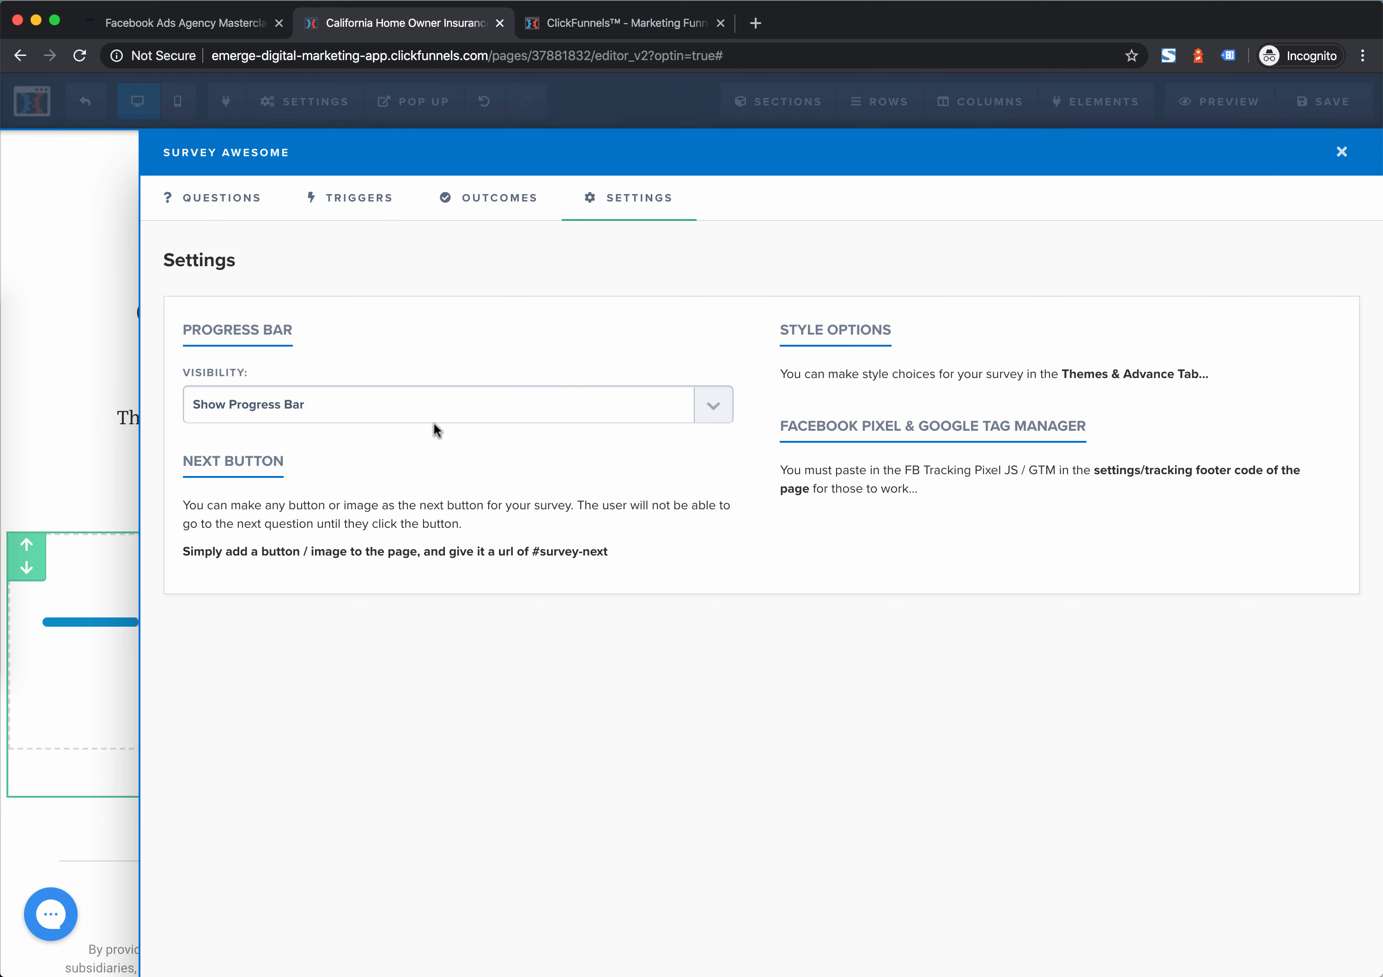
pyautogui.click(233, 204)
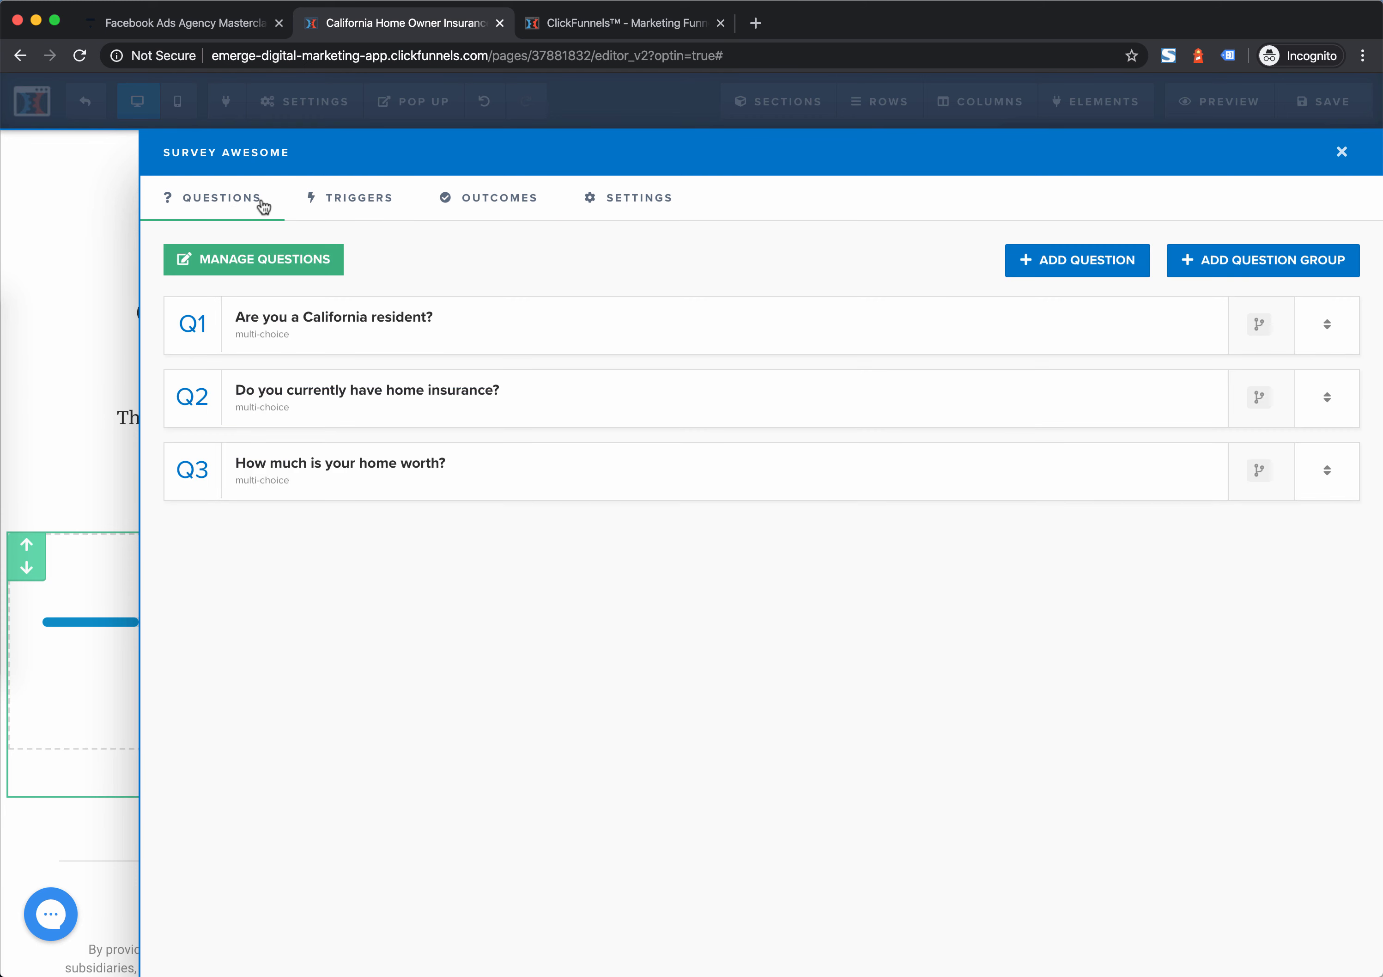
pyautogui.click(1342, 153)
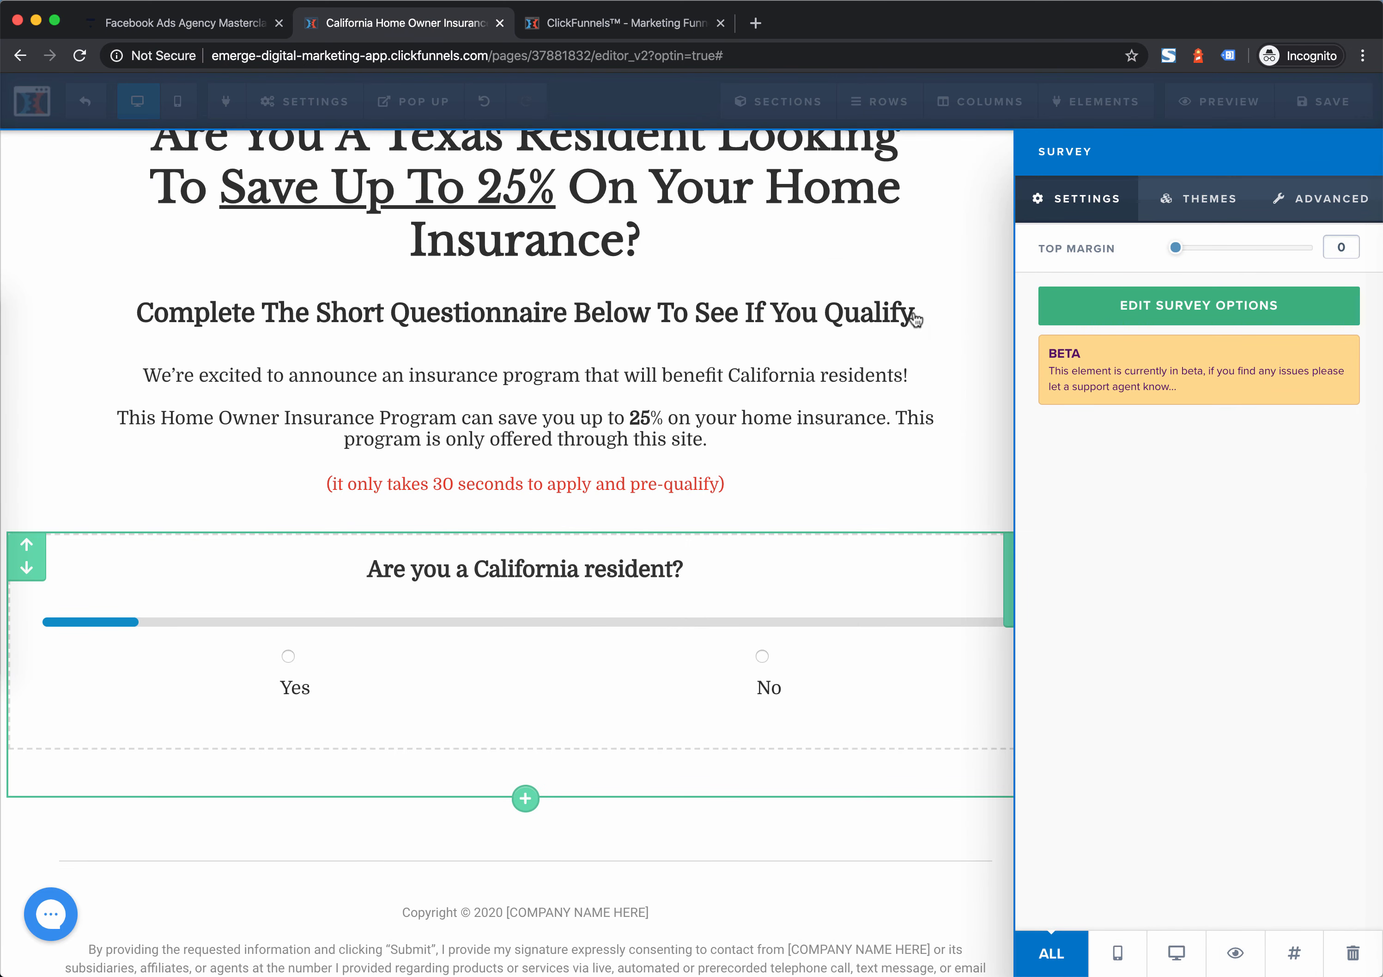
pyautogui.click(948, 265)
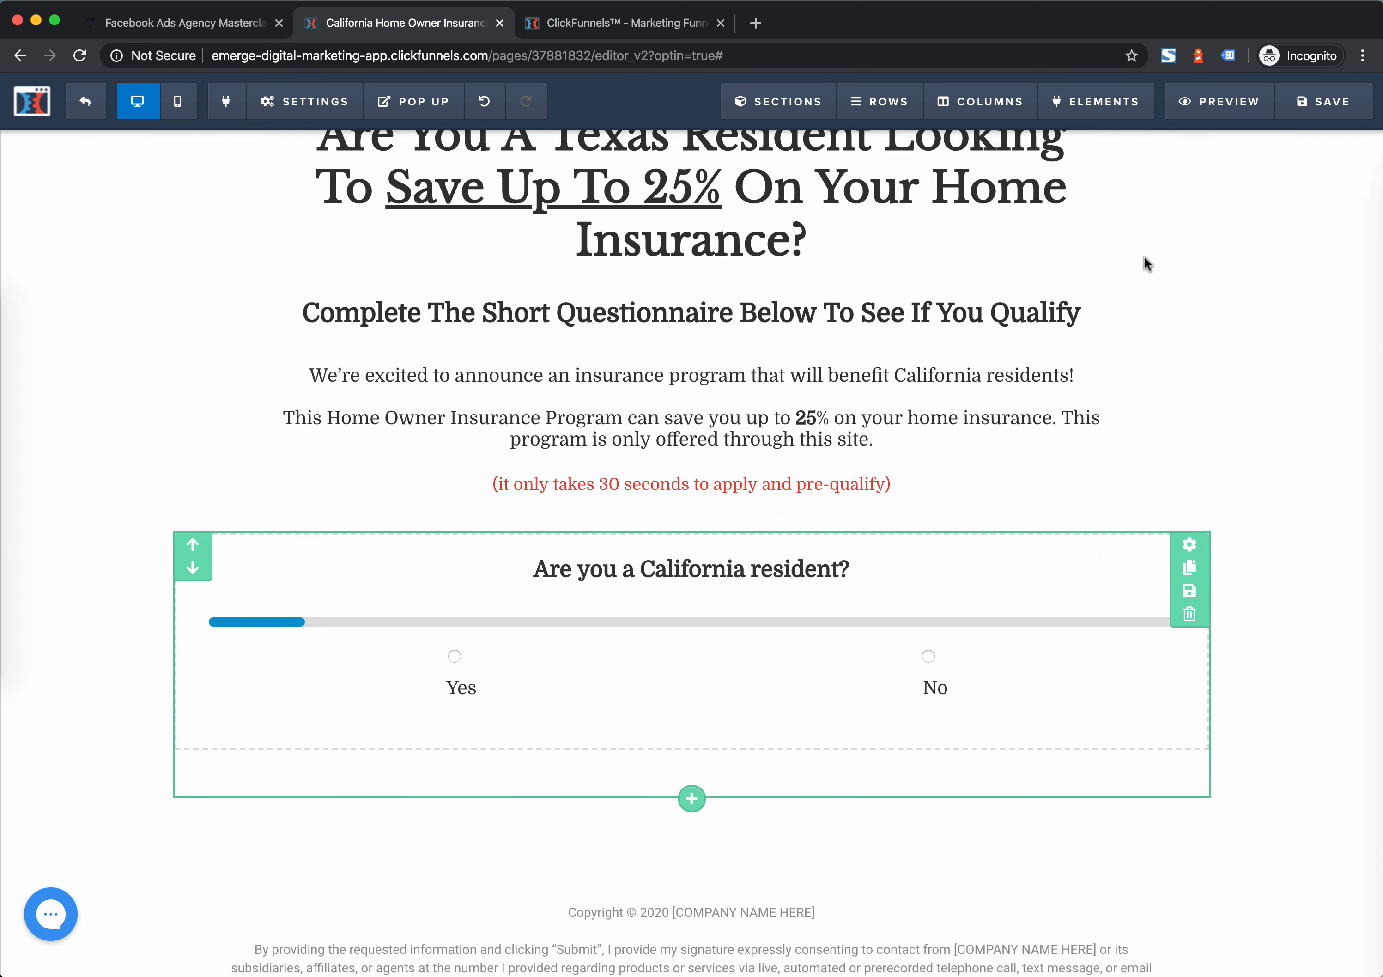
# Save the edited opt-in page and preview it in the browser, checking its headline, text and survey
pyautogui.scroll(5, 1202, 297)
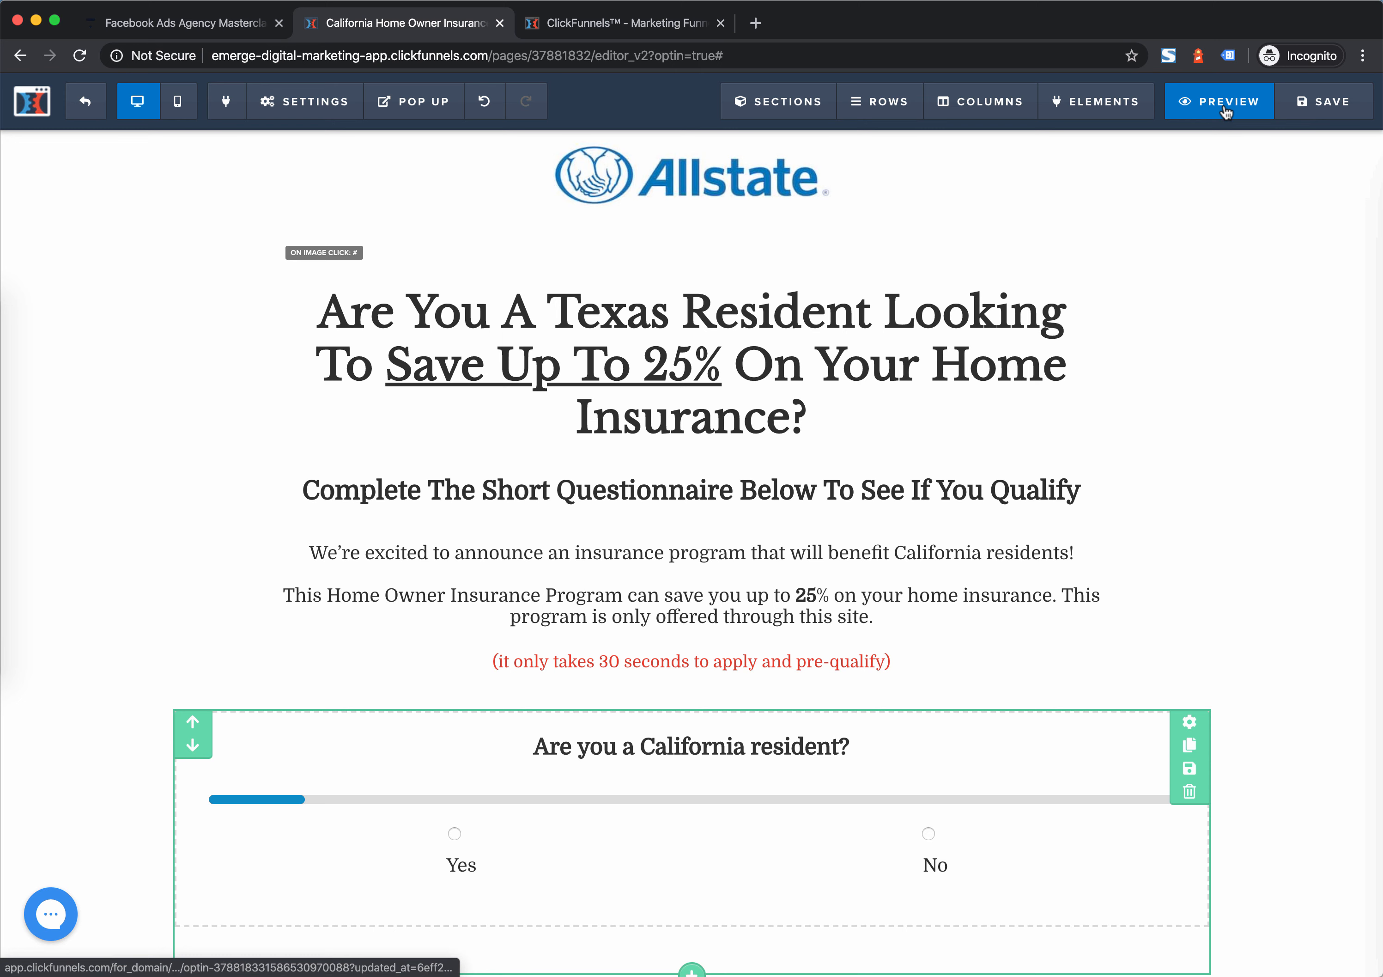
pyautogui.click(1322, 101)
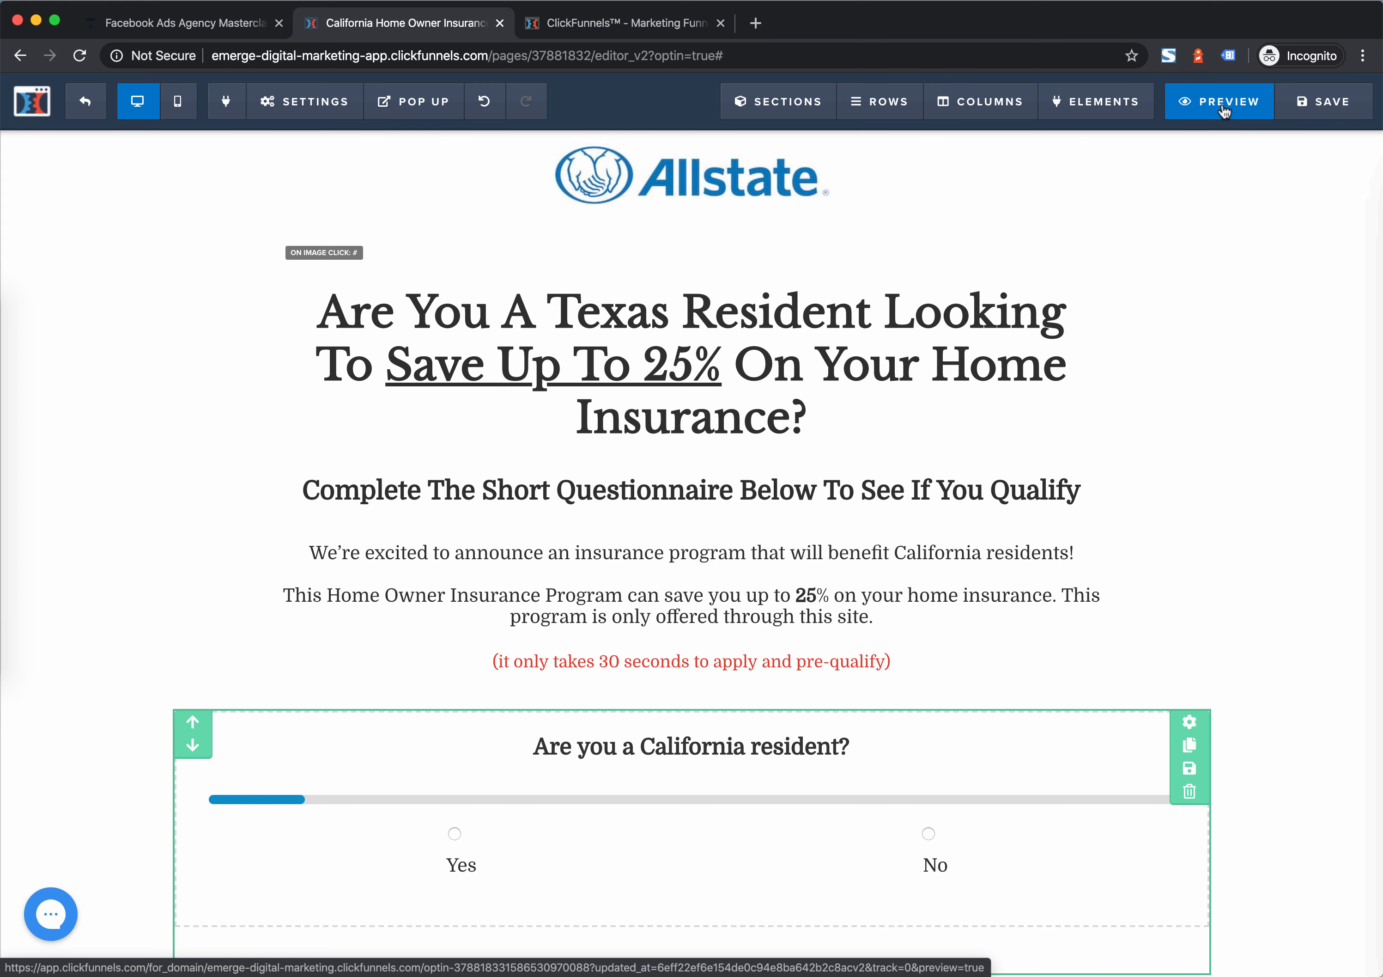
pyautogui.click(1223, 108)
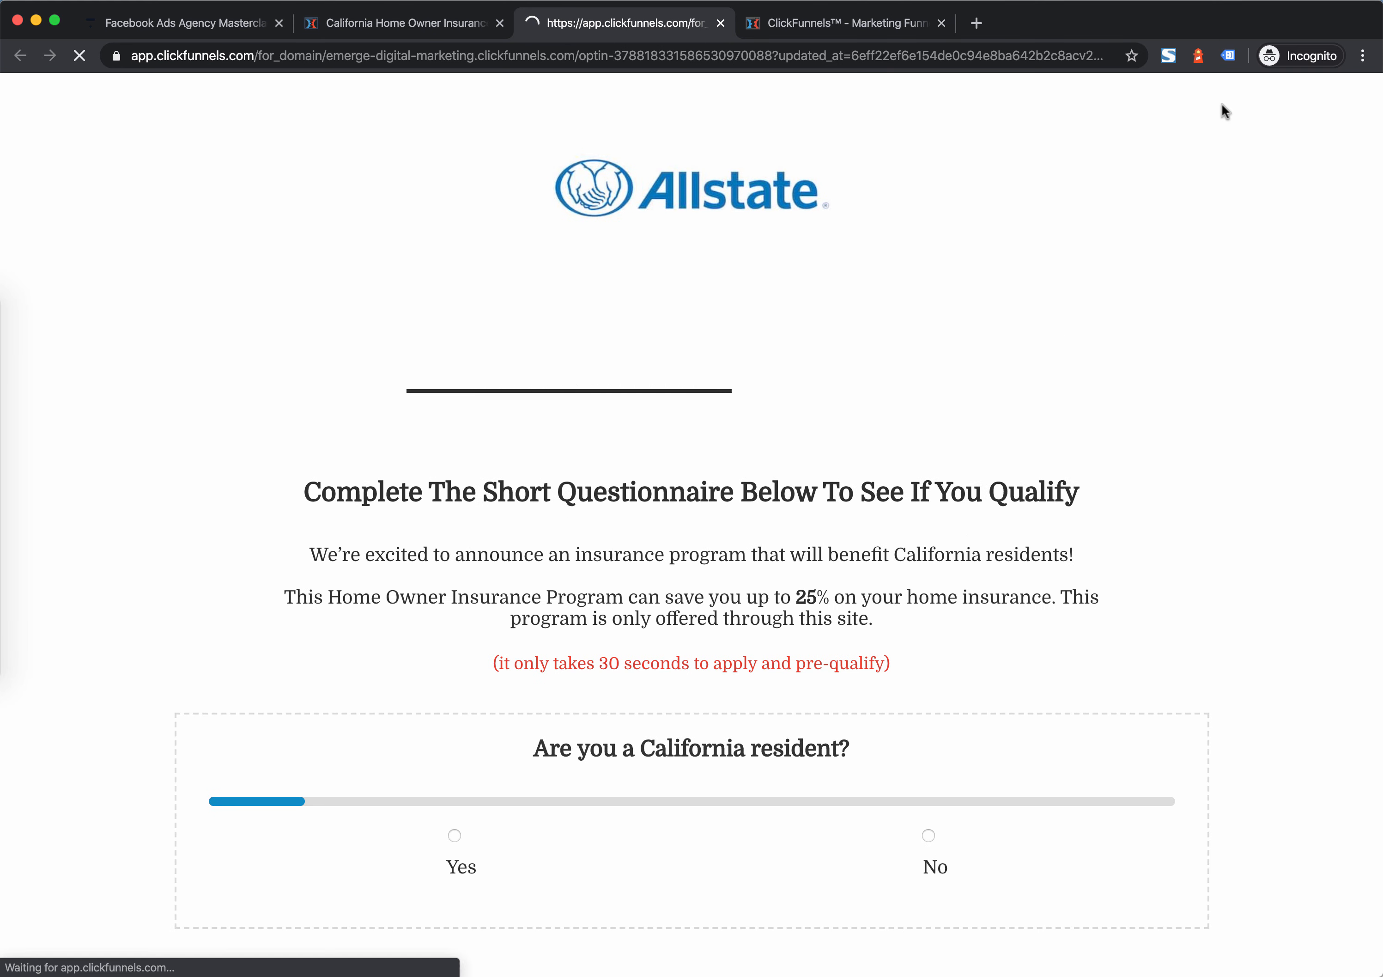
pyautogui.scroll(-1, 1098, 335)
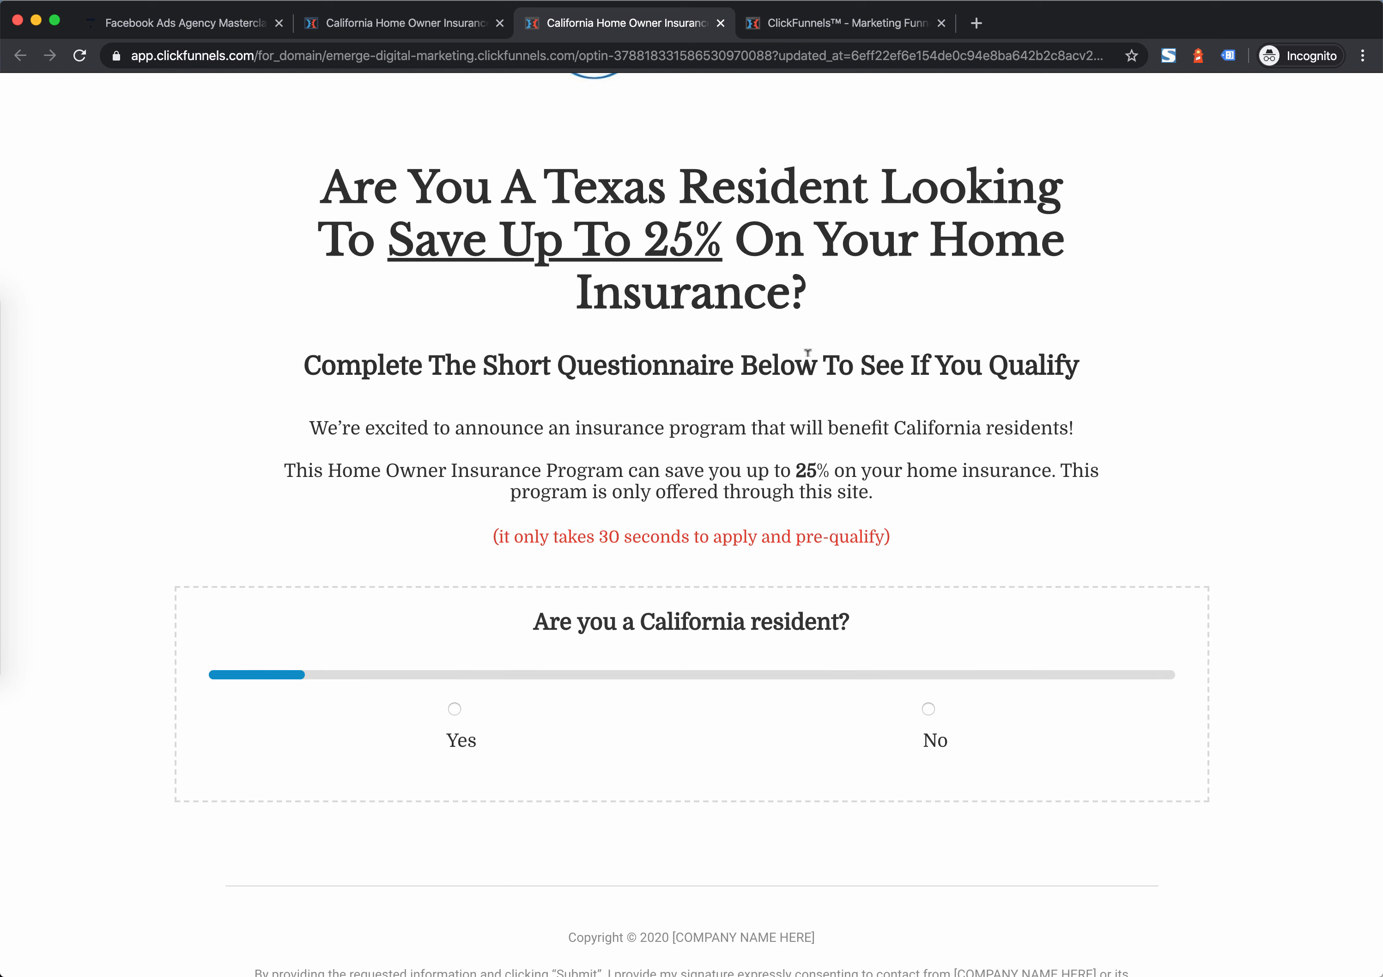
pyautogui.scroll(1, 829, 351)
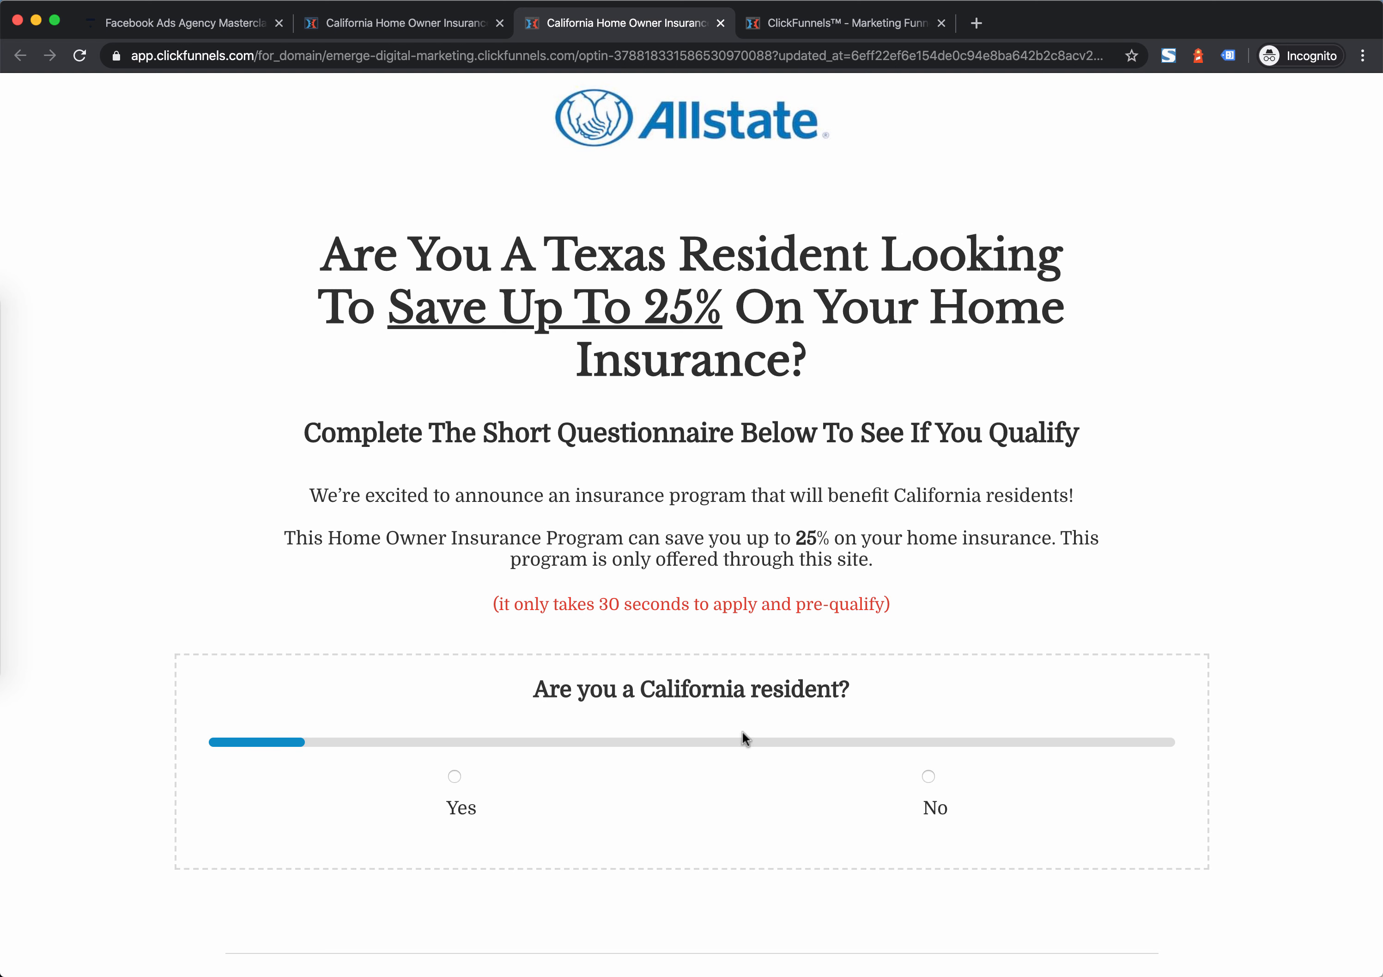
# Test the survey in the preview by answering Yes to the first two questions and $100k-$250k for the home's worth
pyautogui.click(484, 805)
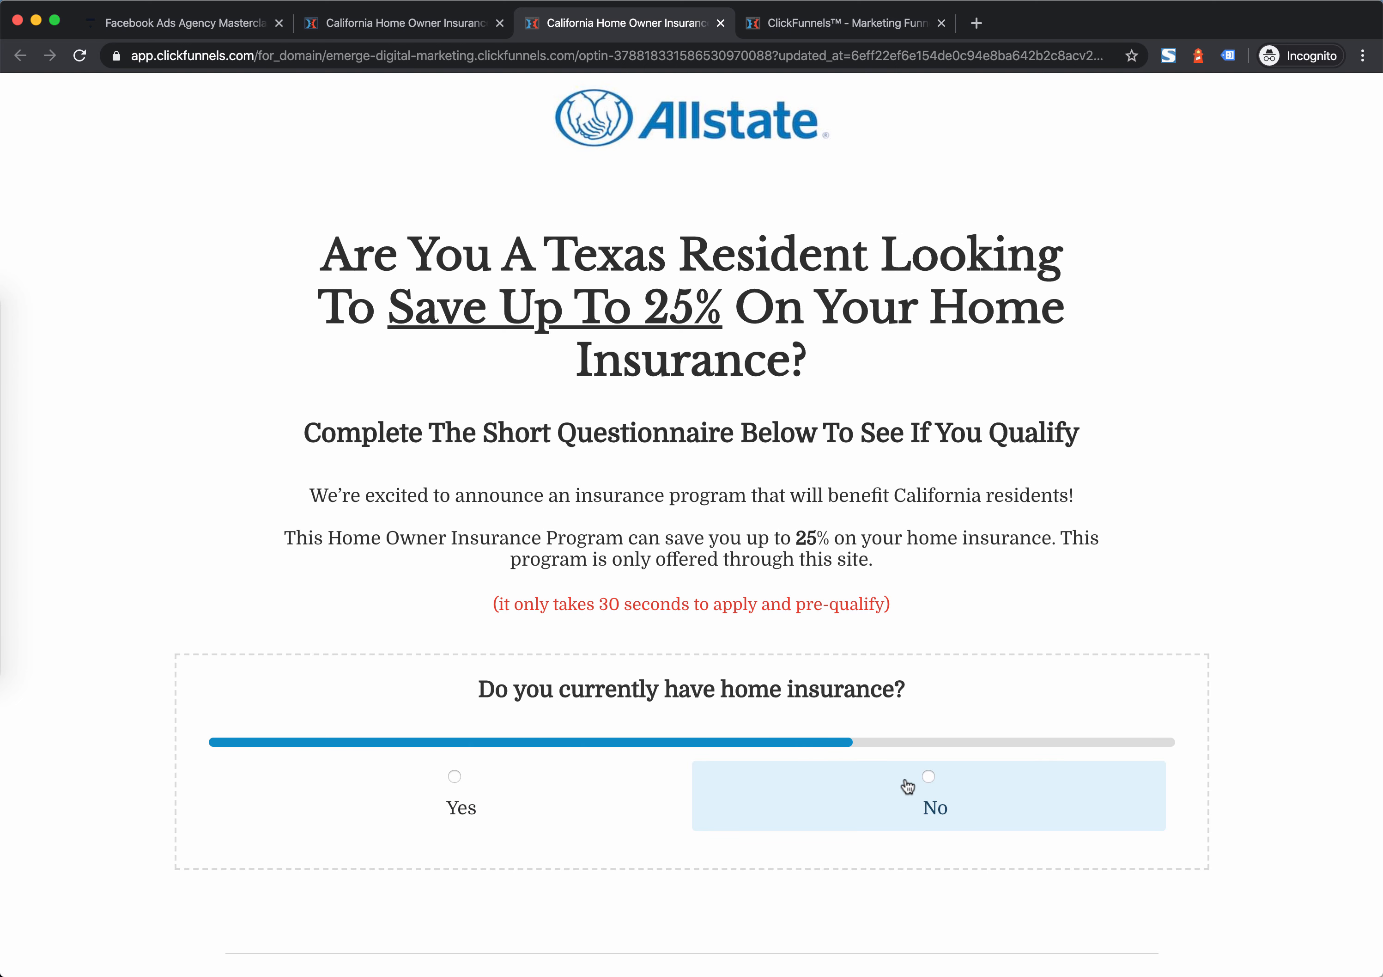
pyautogui.click(564, 790)
pyautogui.scroll(-3, 854, 708)
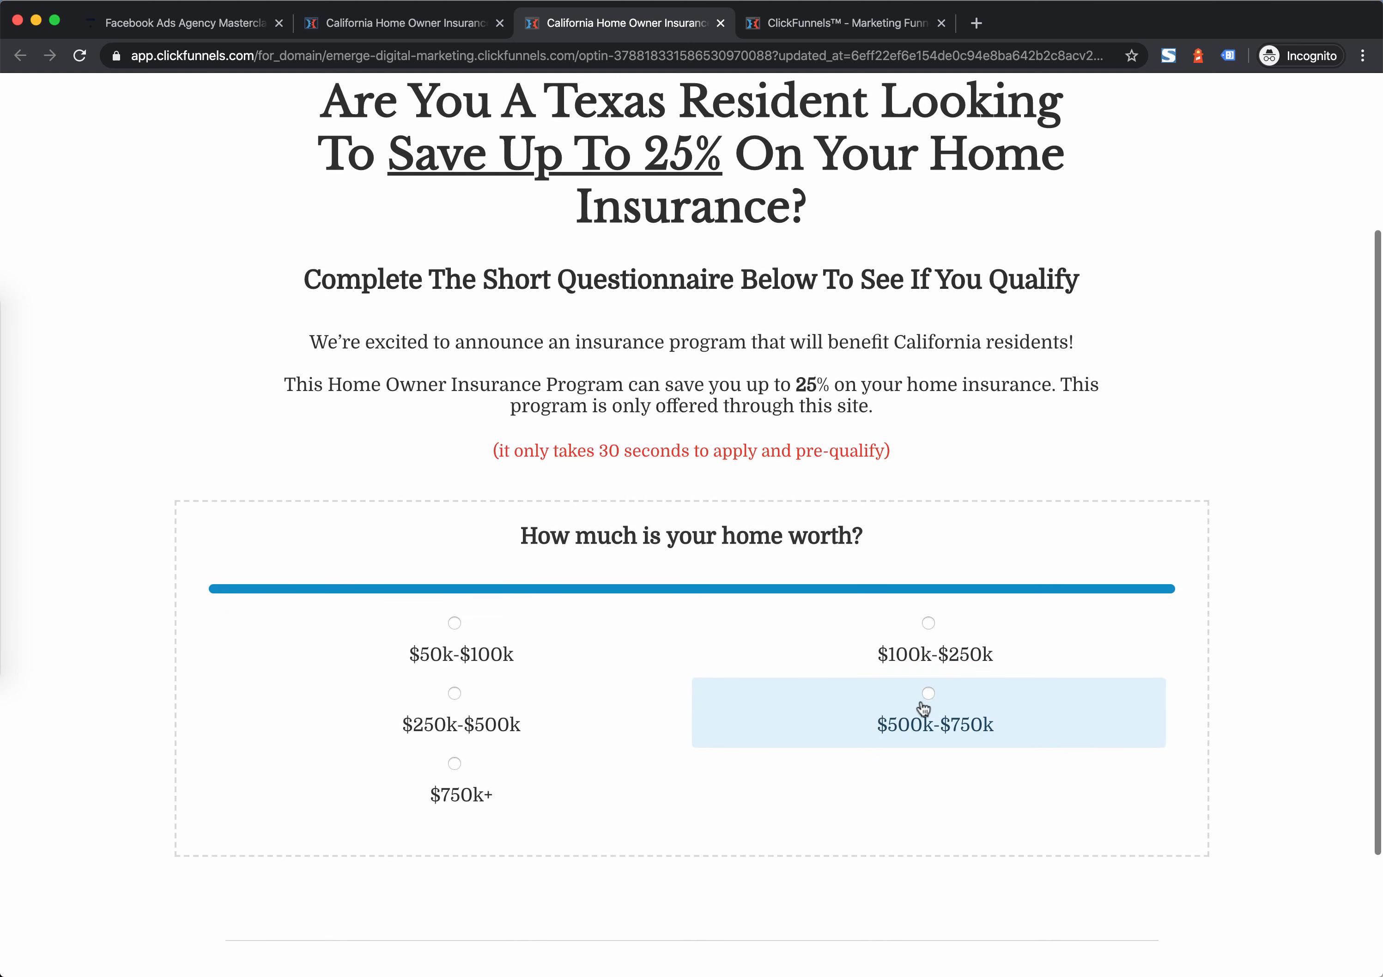
pyautogui.click(946, 656)
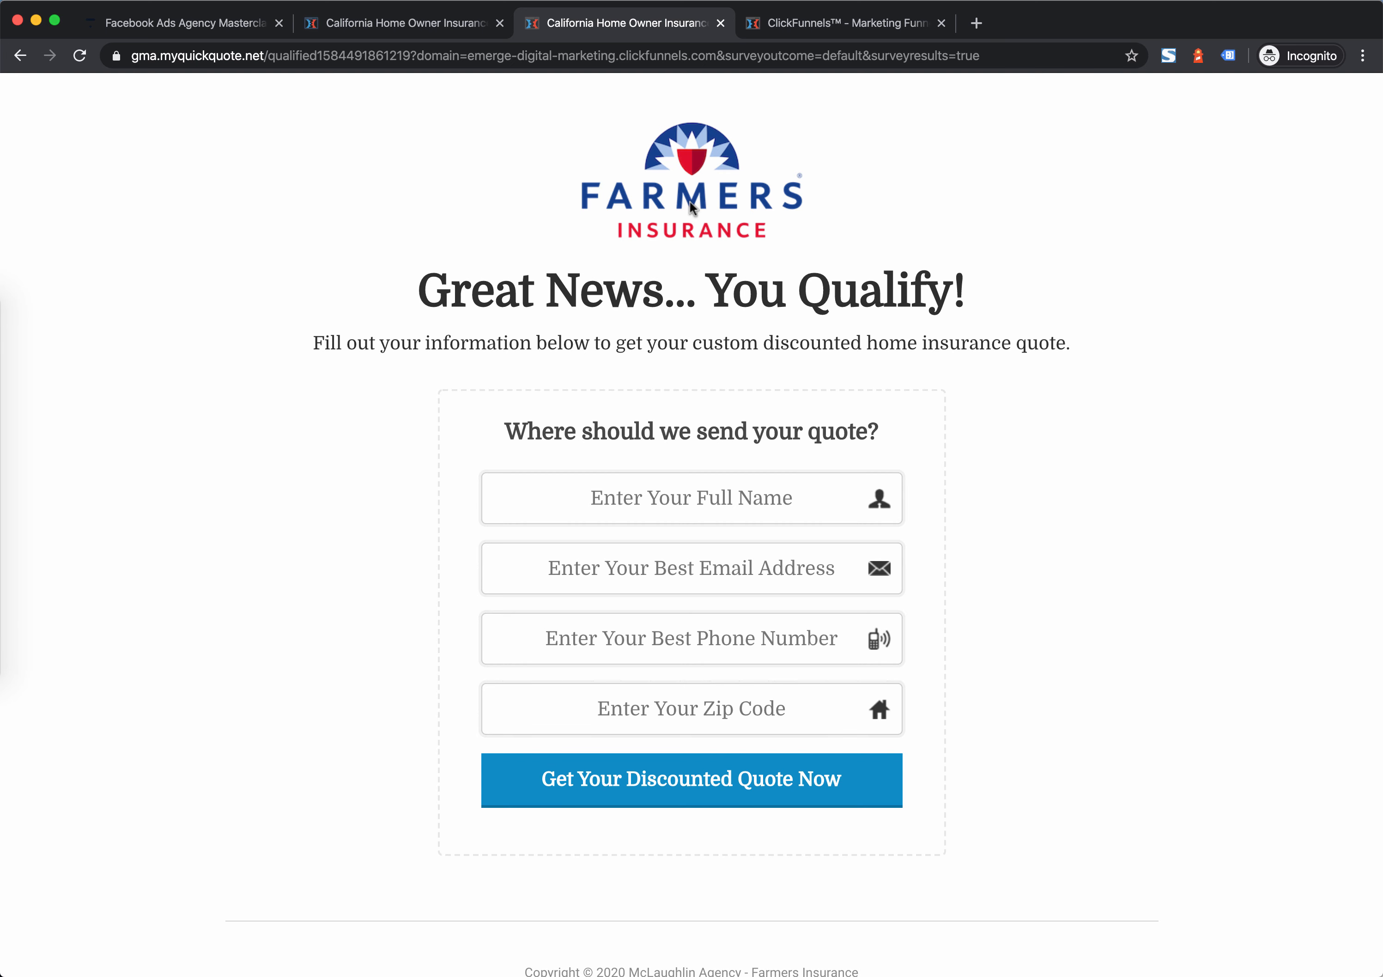
# Return to the Optin step's overview and start the split test with 50% of traffic each for Control and Variation
pyautogui.click(433, 23)
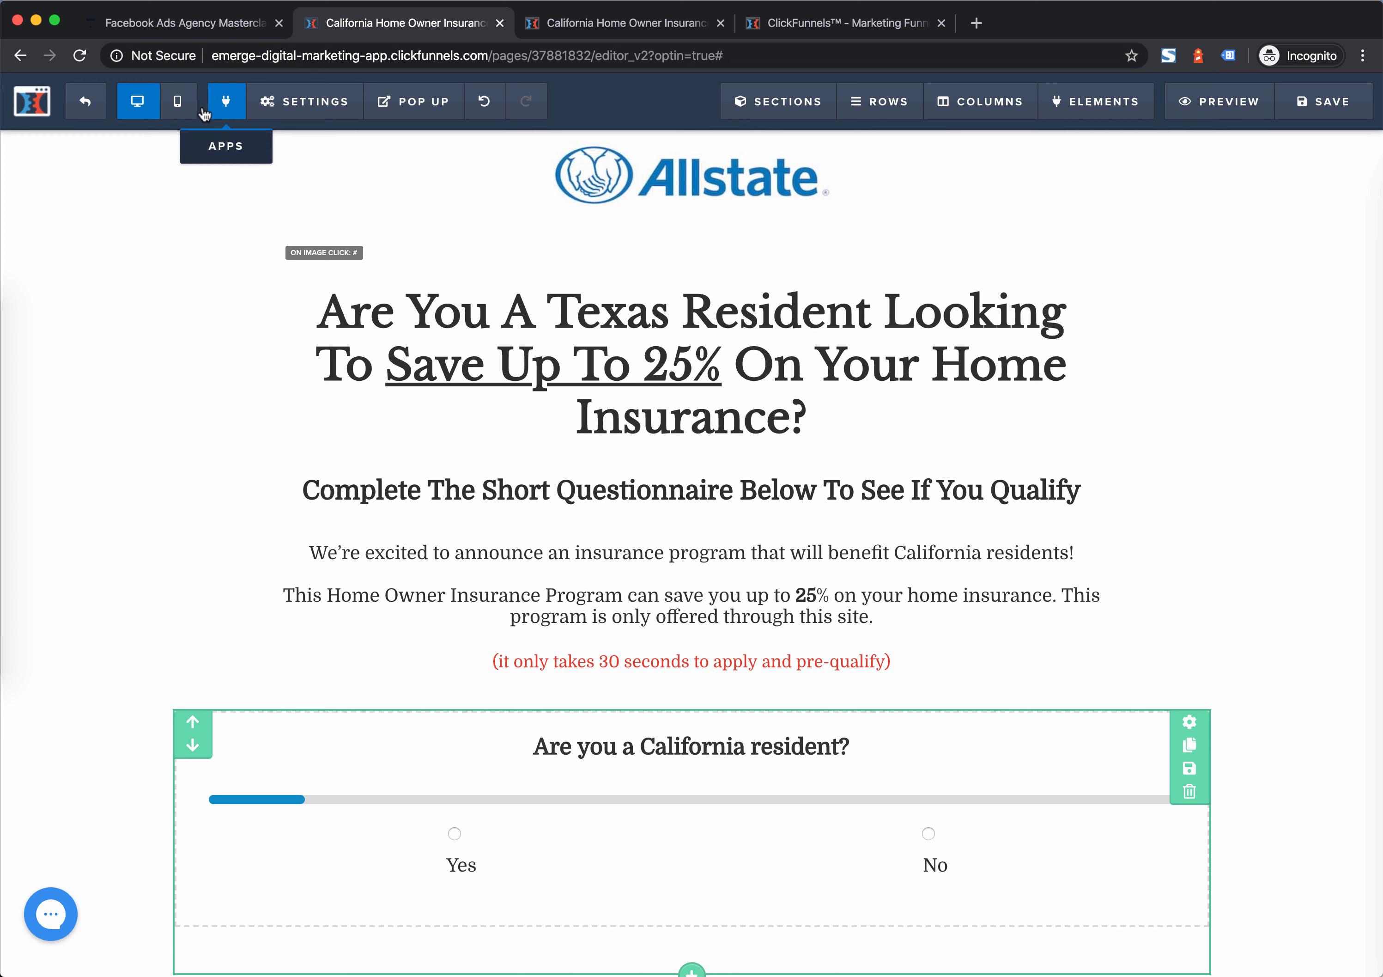
pyautogui.click(89, 103)
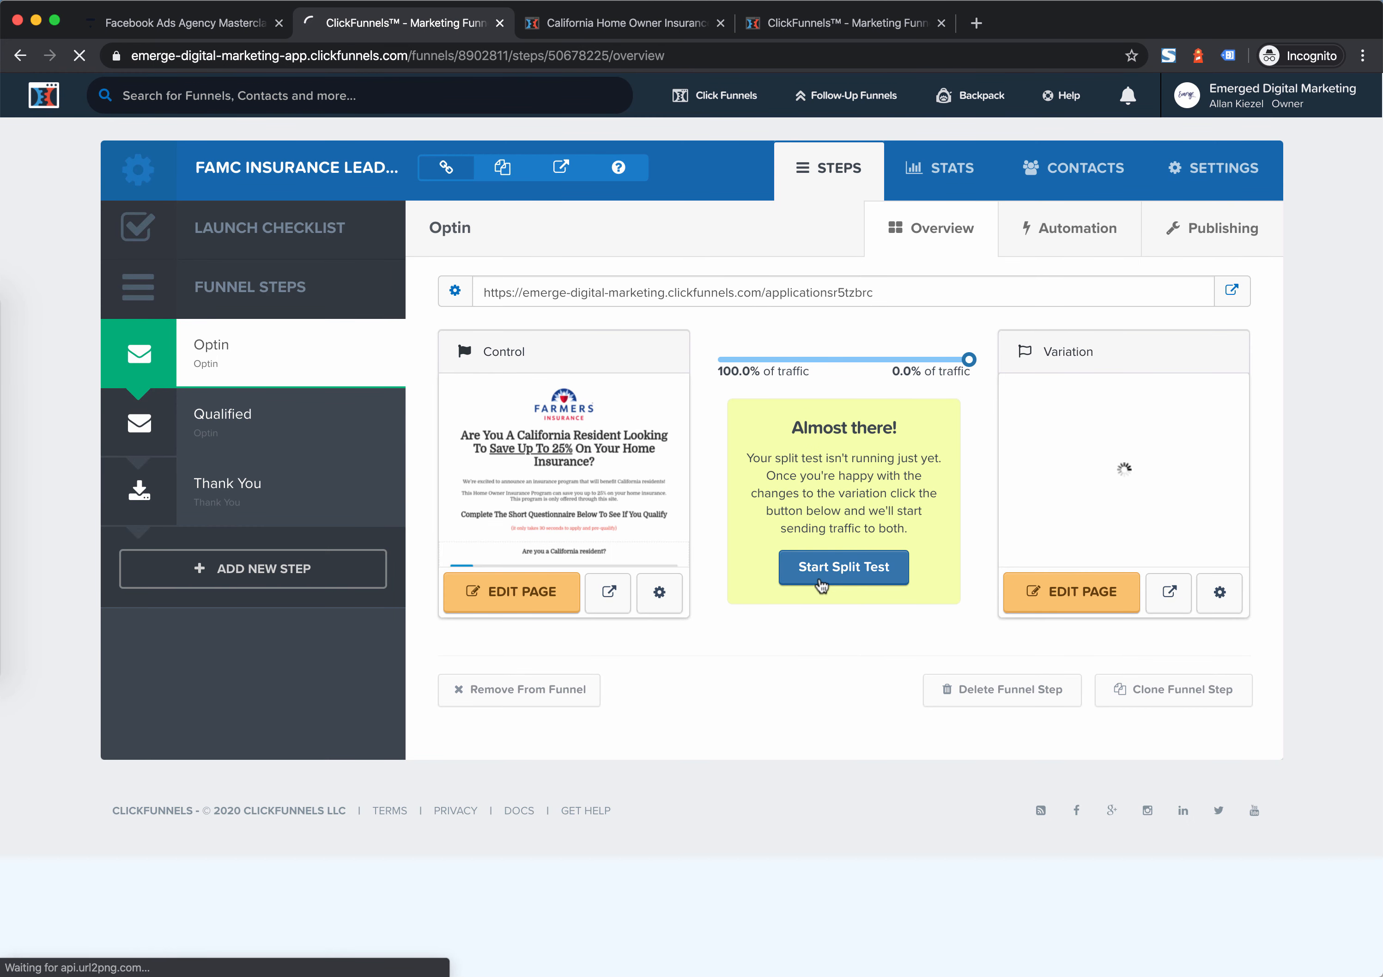
pyautogui.click(825, 578)
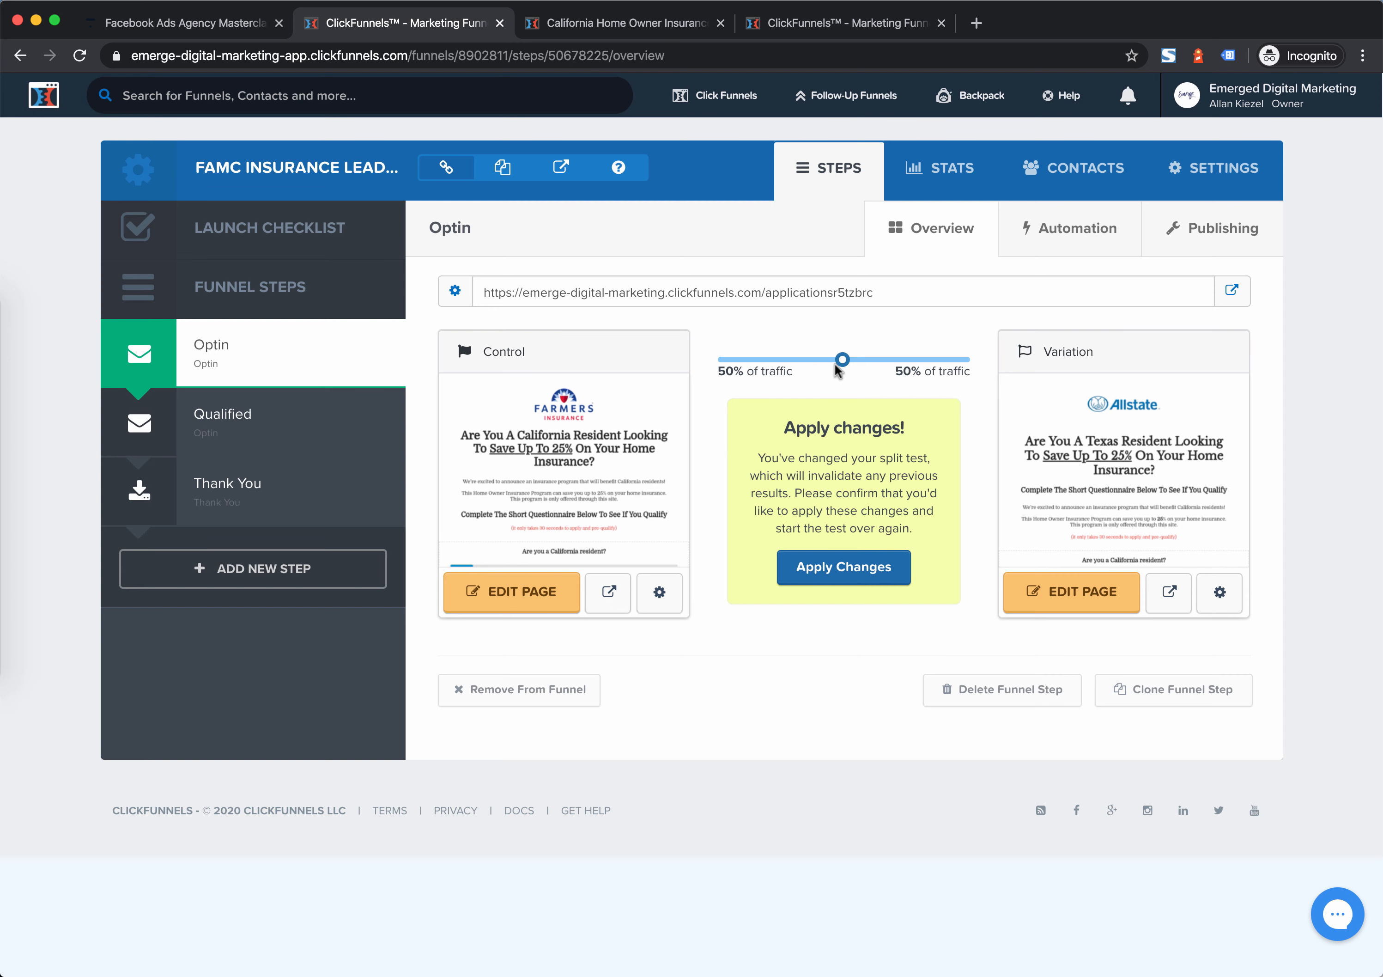
# Keep the split test at 50% of traffic each for Control and Variation and apply the changes
pyautogui.moveTo(839, 363)
pyautogui.mouseDown()
pyautogui.moveTo(766, 363)
pyautogui.moveTo(830, 362)
pyautogui.mouseUp()
pyautogui.moveTo(829, 363)
pyautogui.mouseDown()
pyautogui.moveTo(812, 362)
pyautogui.moveTo(846, 364)
pyautogui.mouseUp()
pyautogui.click(868, 575)
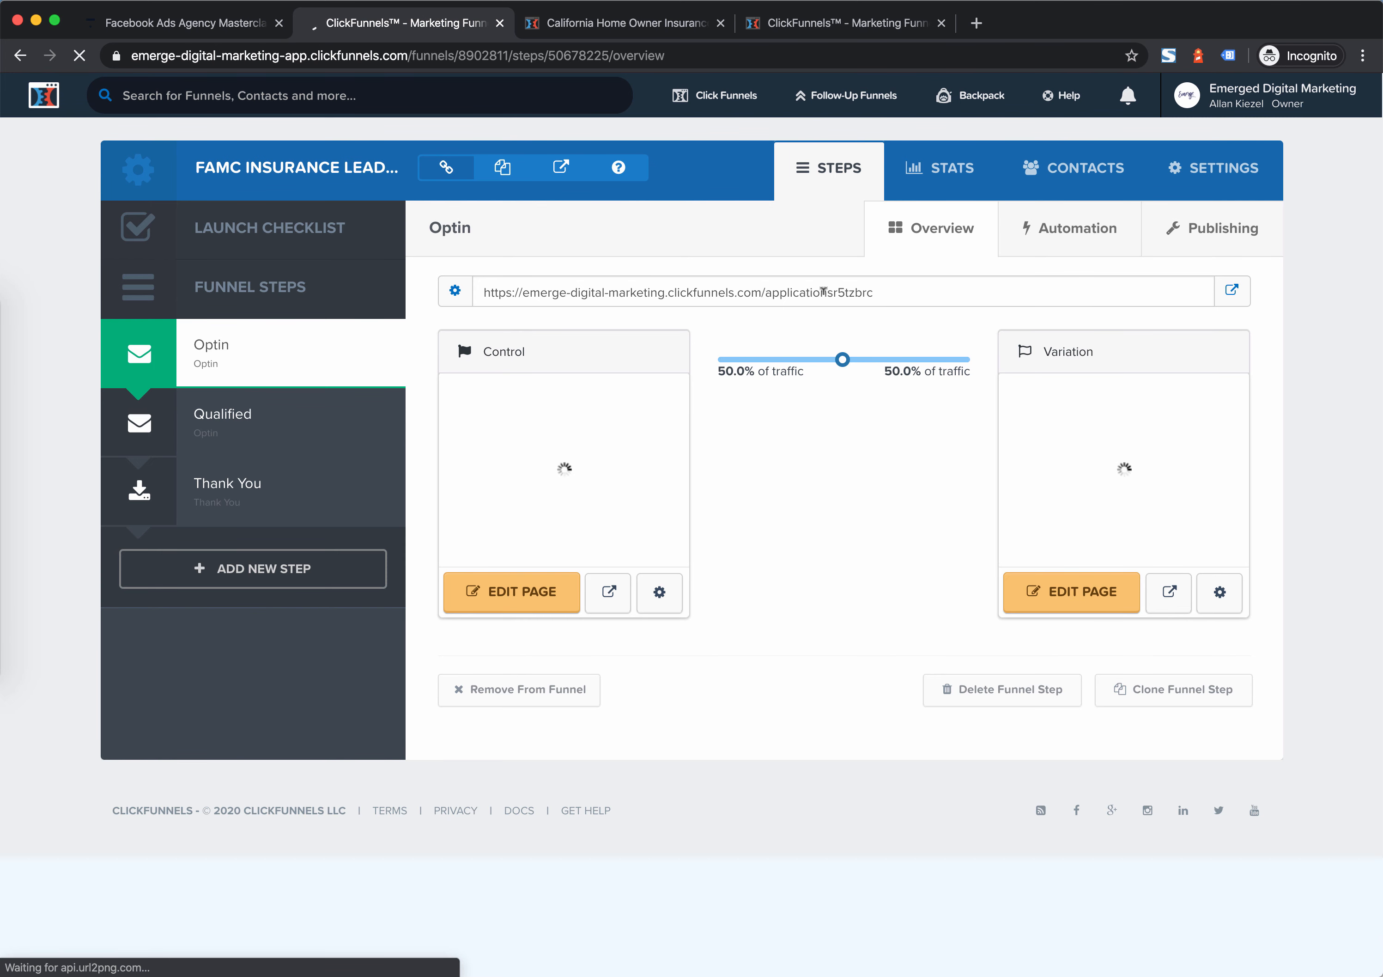
# Copy the Optin step's page URL and load it in a new browser tab to check which version appears
pyautogui.doubleClick(822, 291)
pyautogui.click(822, 292)
pyautogui.press('super+c')
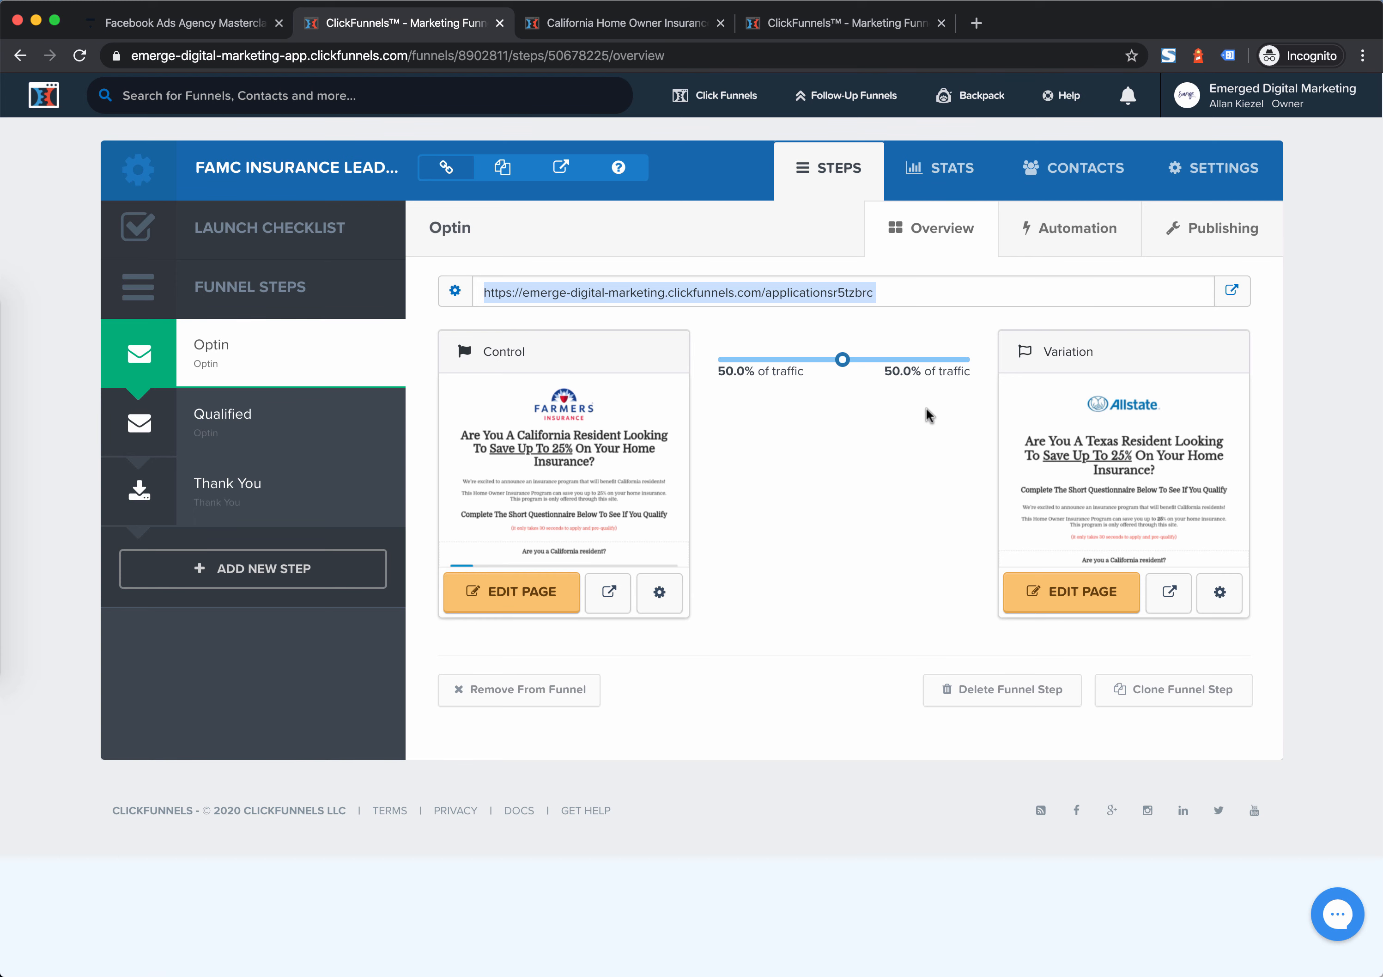
pyautogui.click(976, 23)
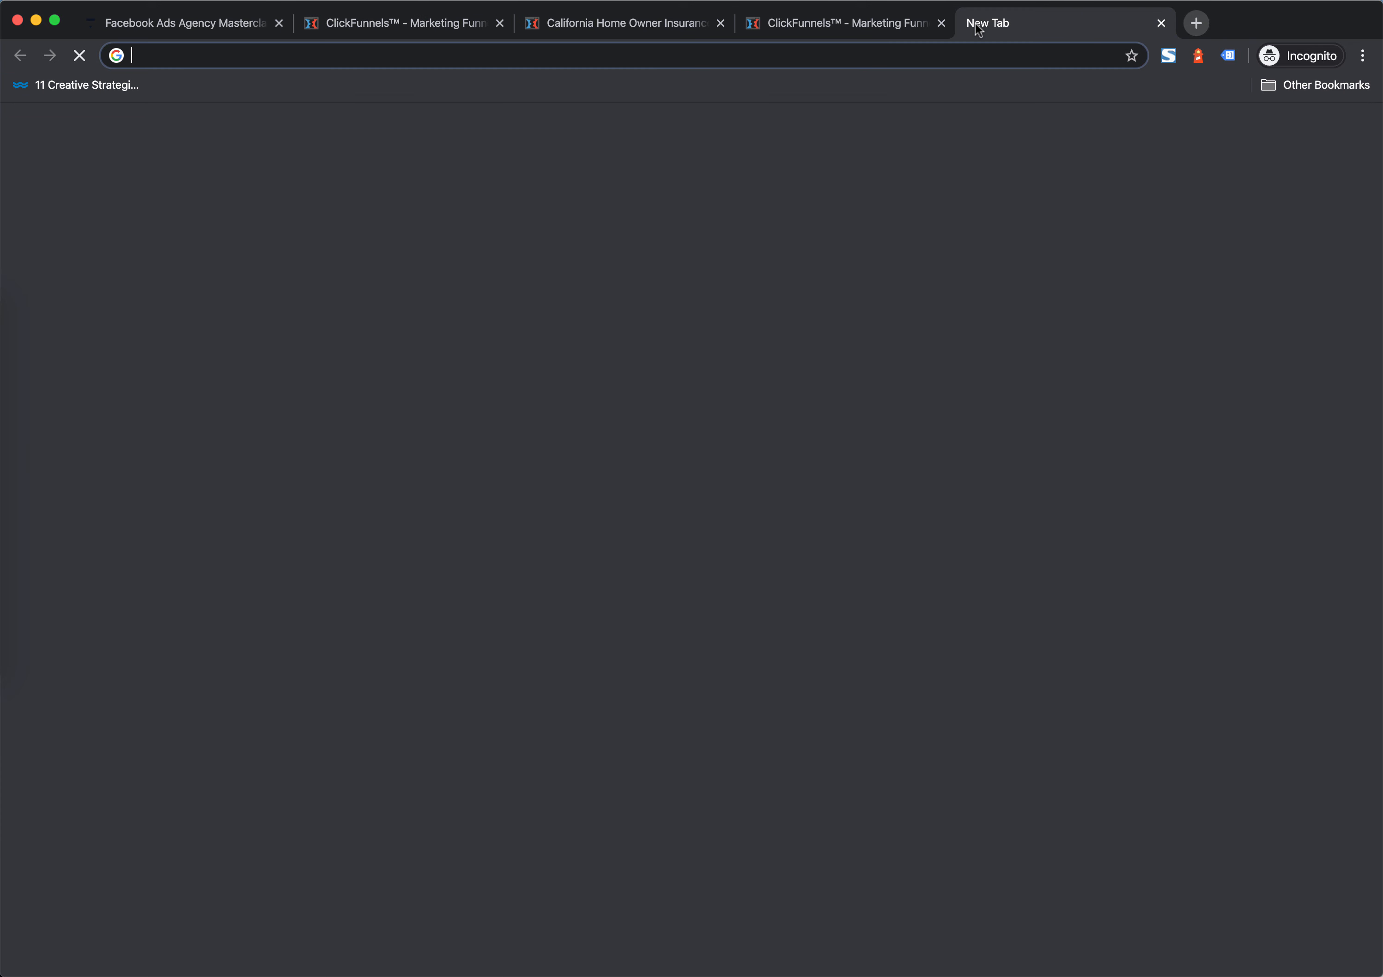
pyautogui.press('super+v')
pyautogui.press('Return')
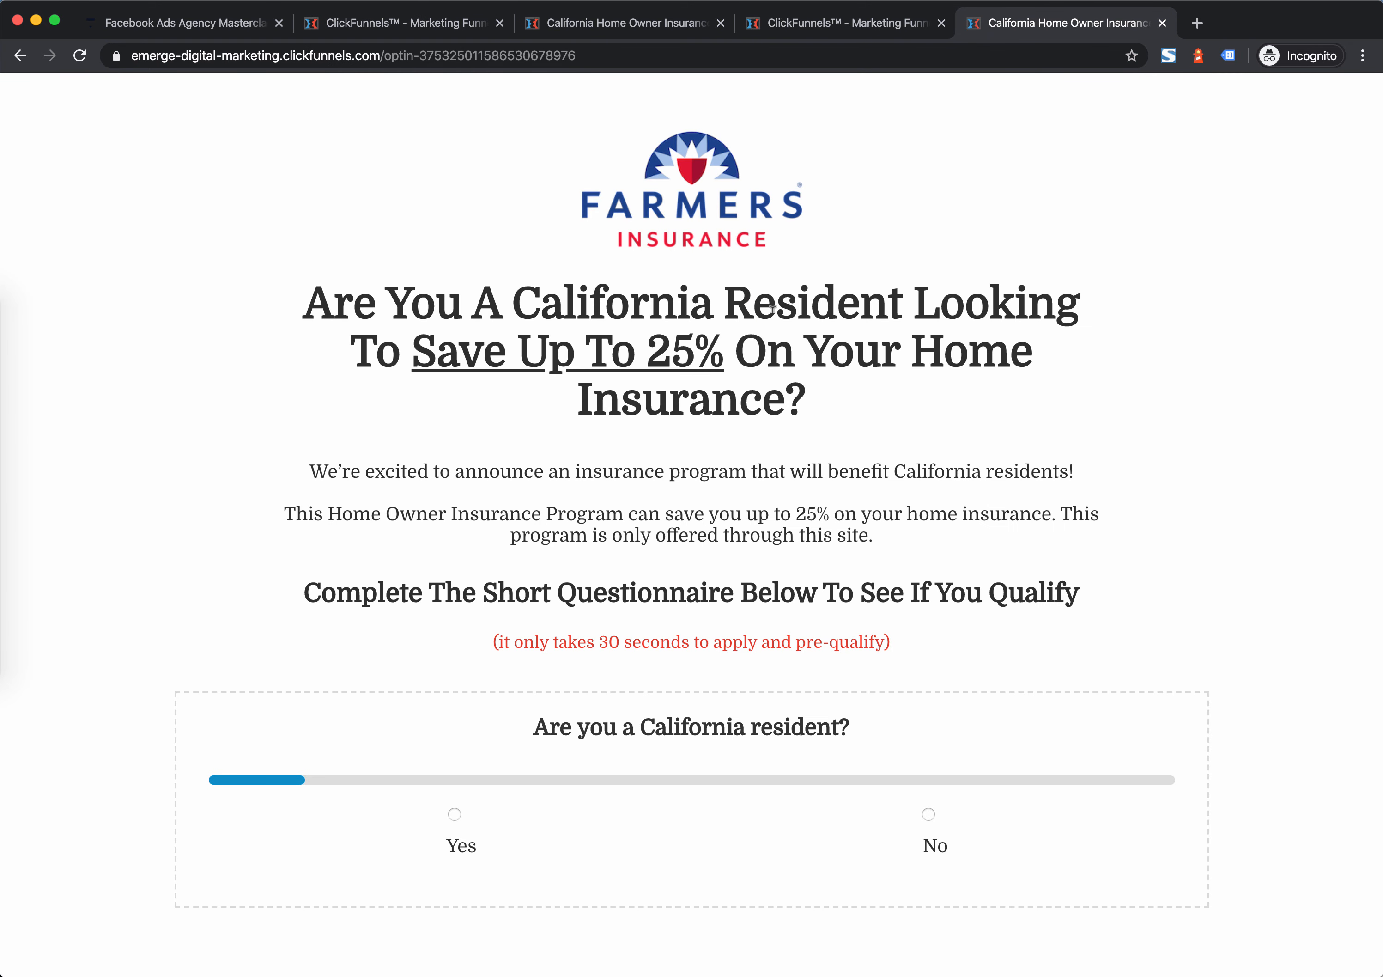
# Load the copied Optin URL in a separate incognito window to check the version served, and close that window
pyautogui.press('super+shift+n')
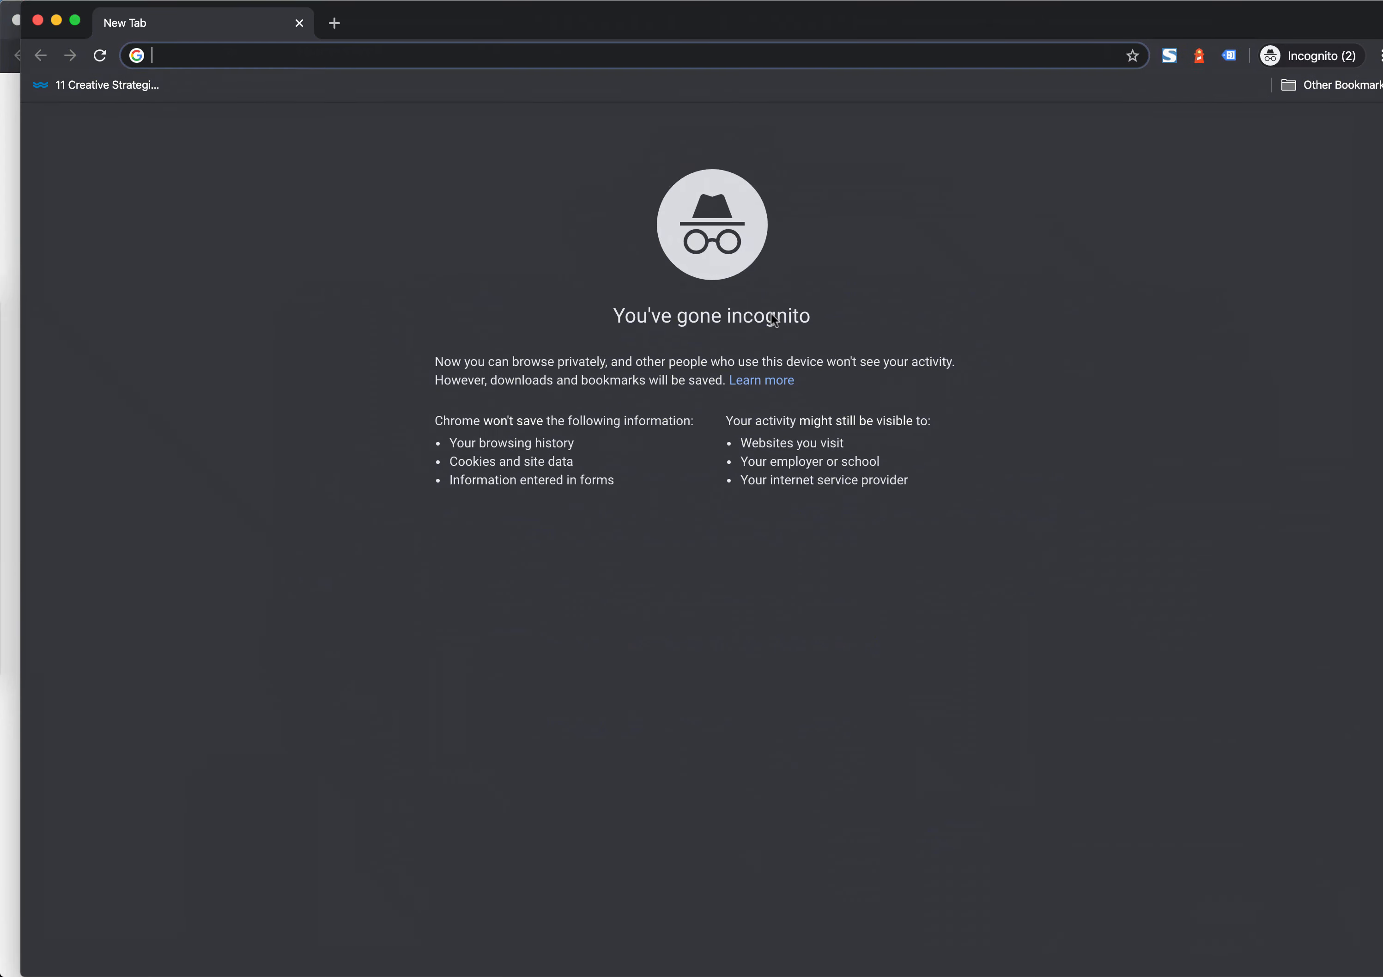
pyautogui.press('super+v')
pyautogui.press('Return')
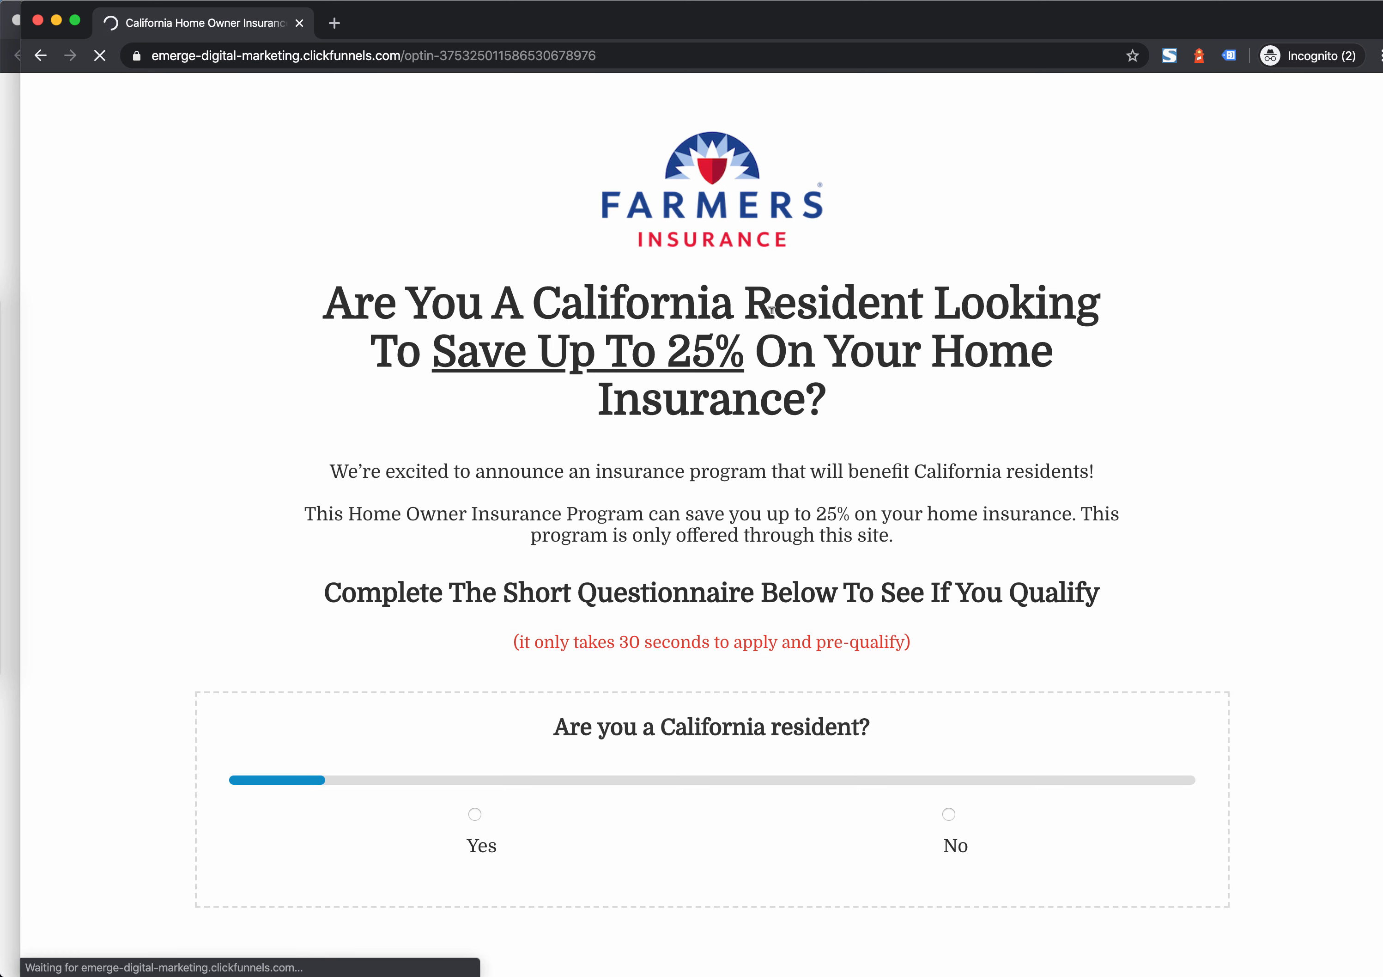
pyautogui.click(38, 21)
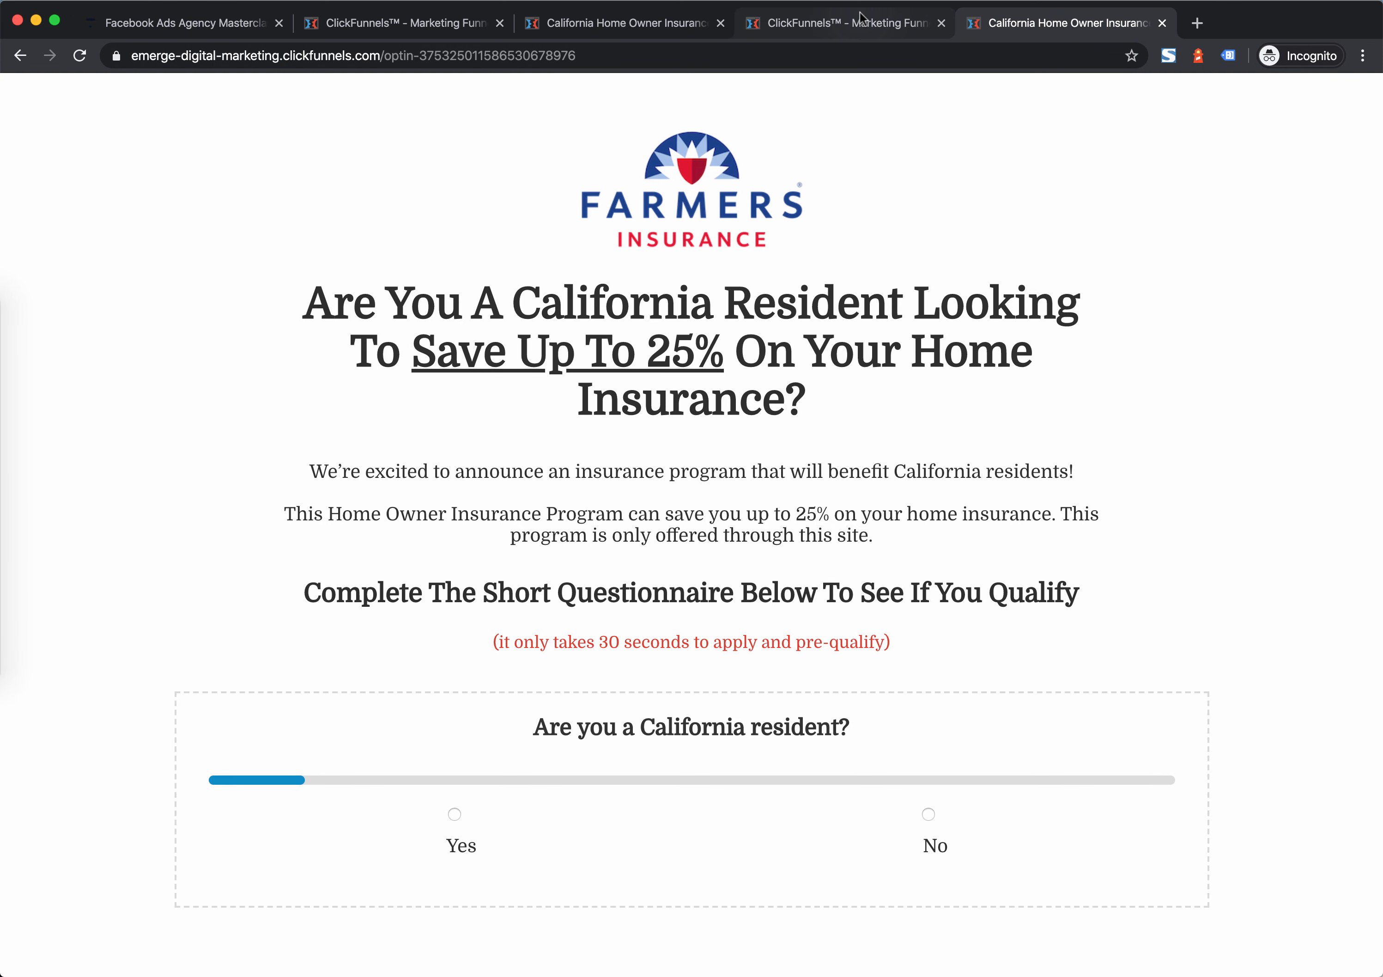
pyautogui.click(830, 22)
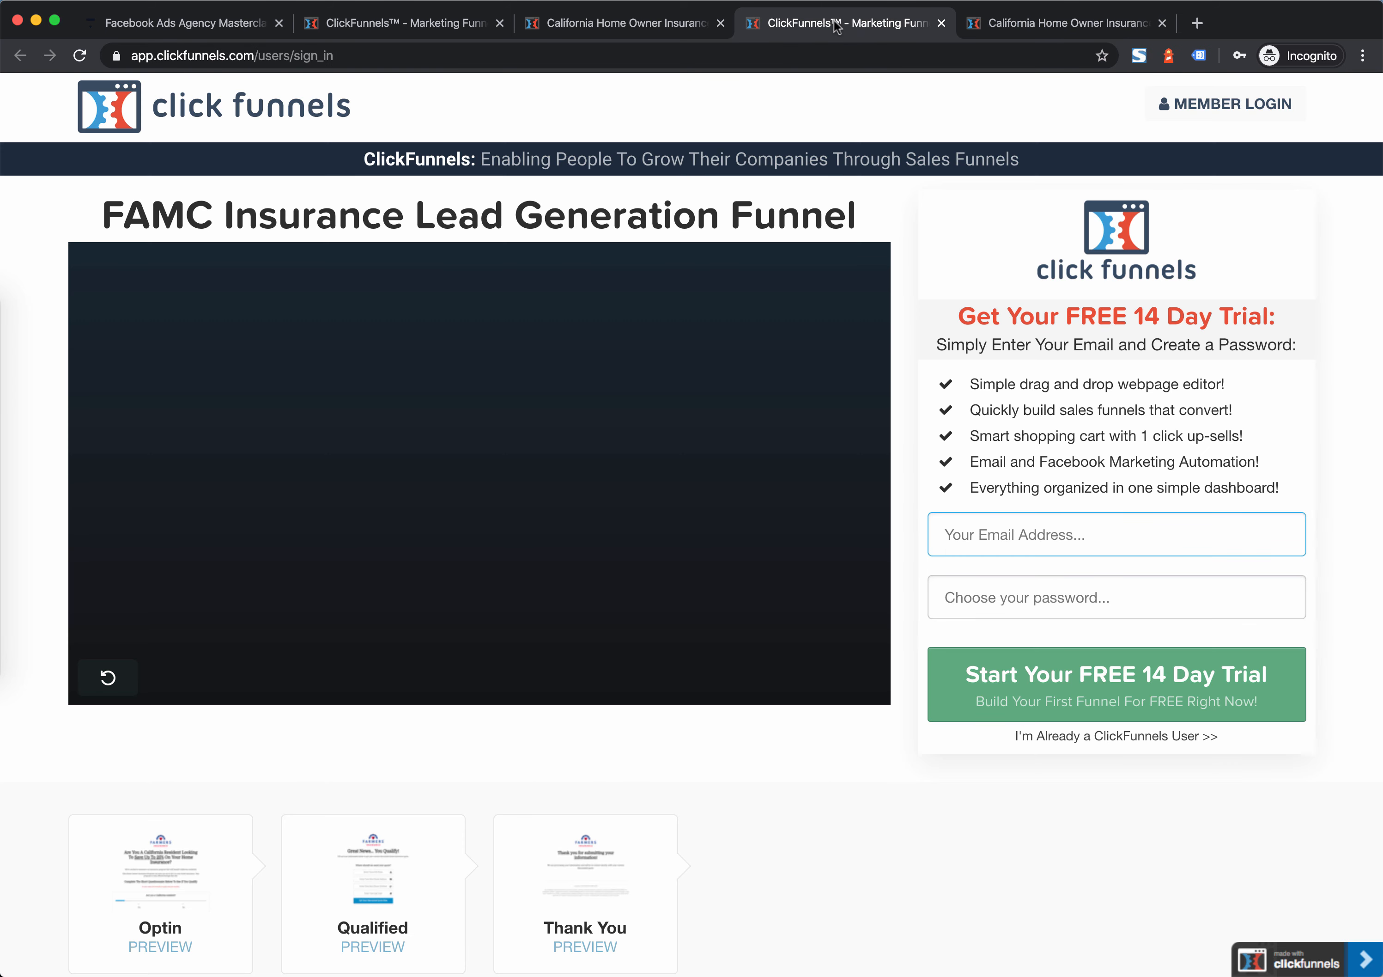
# Return to the Optin step's overview, declare the Variation page the split test winner and confirm
pyautogui.click(342, 18)
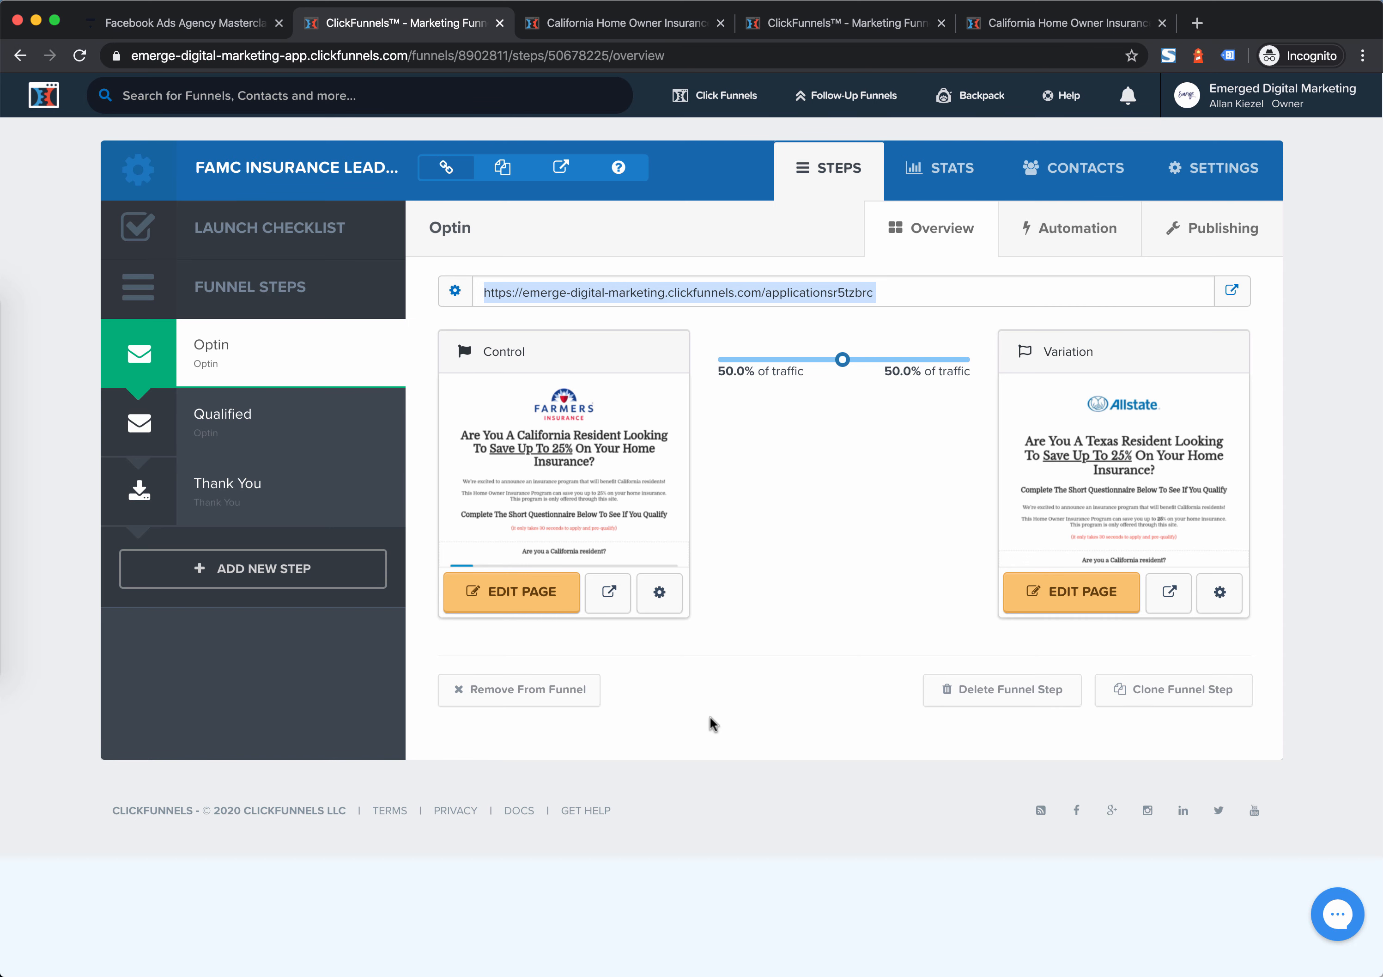
pyautogui.moveTo(1231, 477)
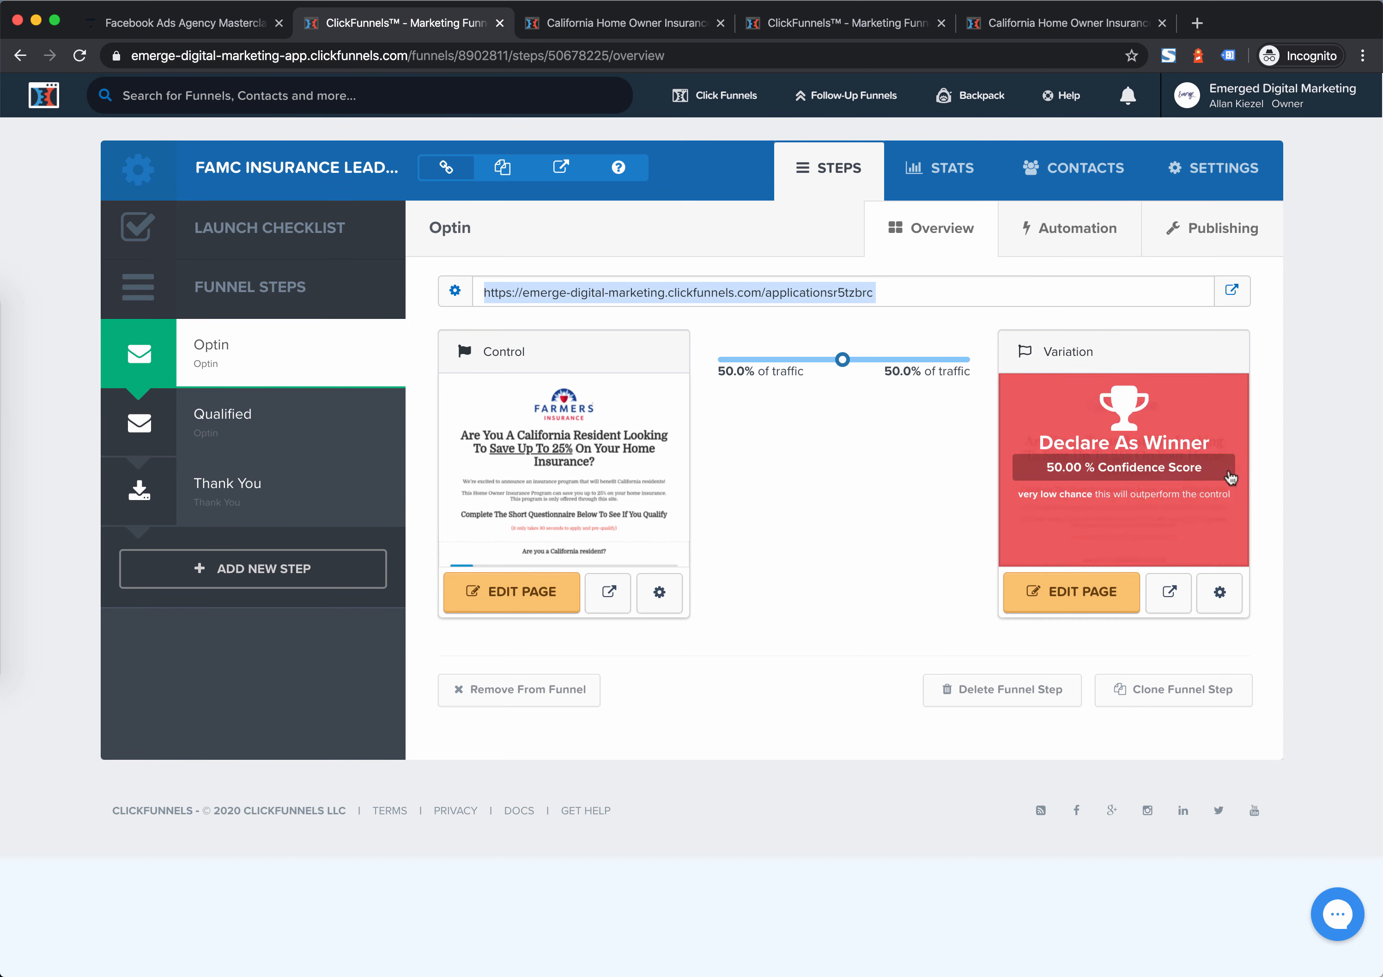
pyautogui.click(1117, 450)
pyautogui.click(857, 182)
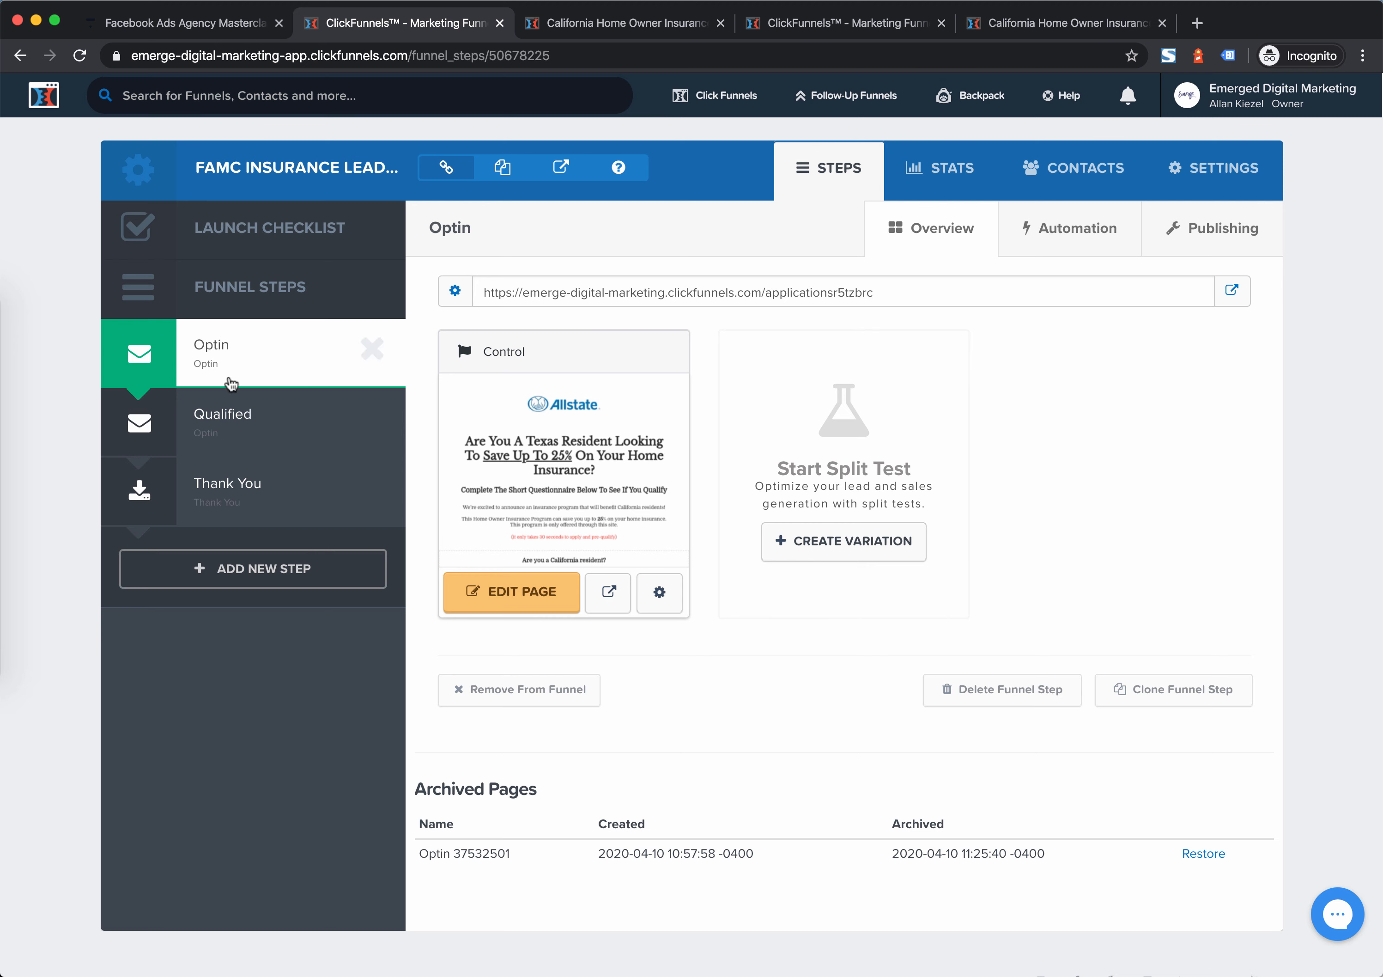
# Open the Qualified step's Control page in the page editor
pyautogui.click(242, 415)
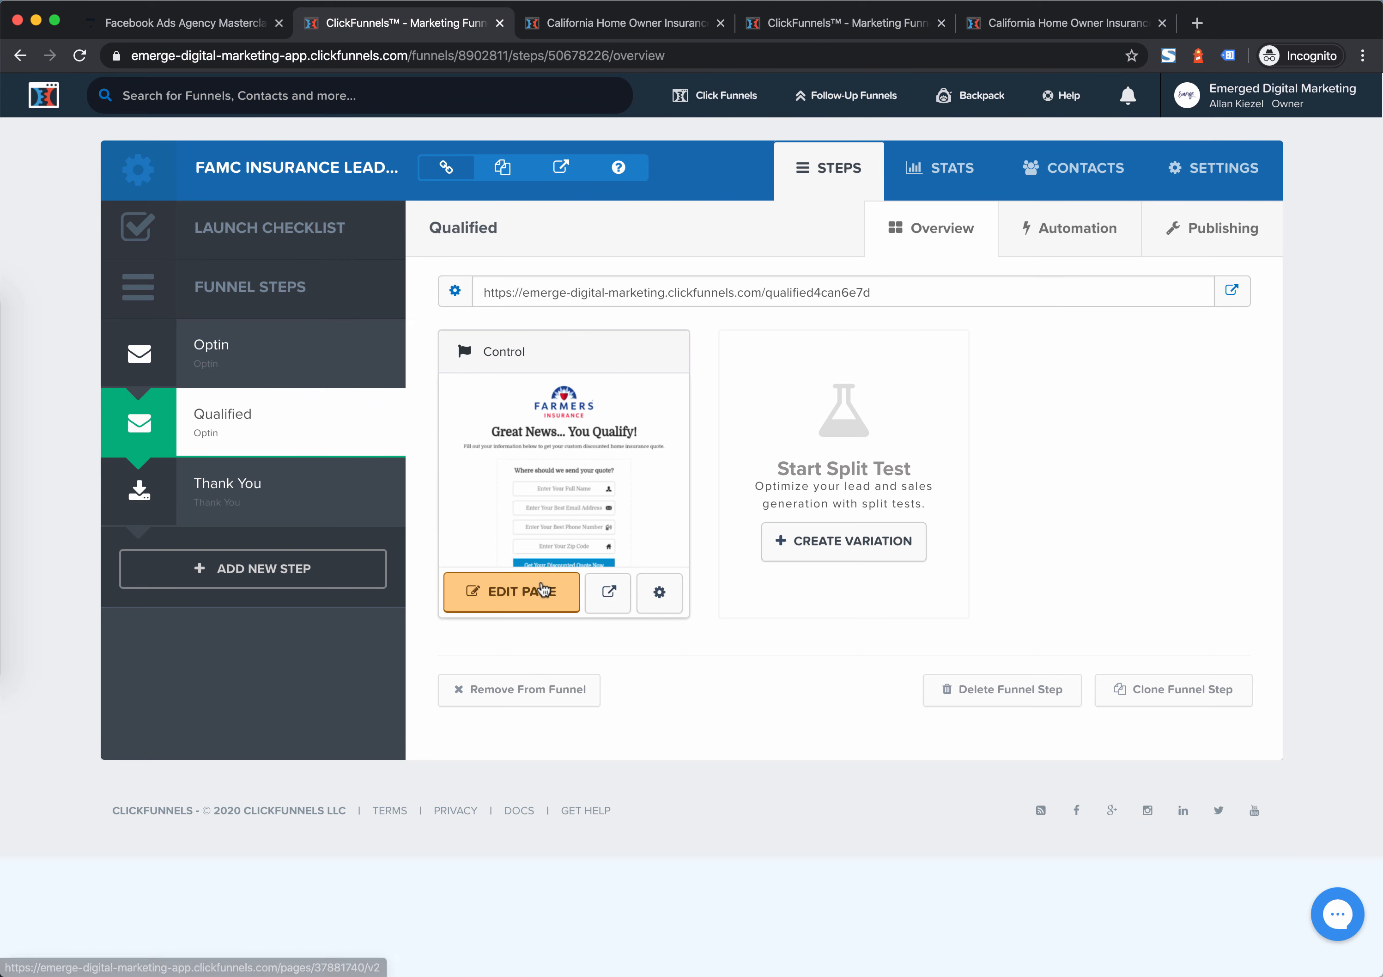
pyautogui.click(539, 589)
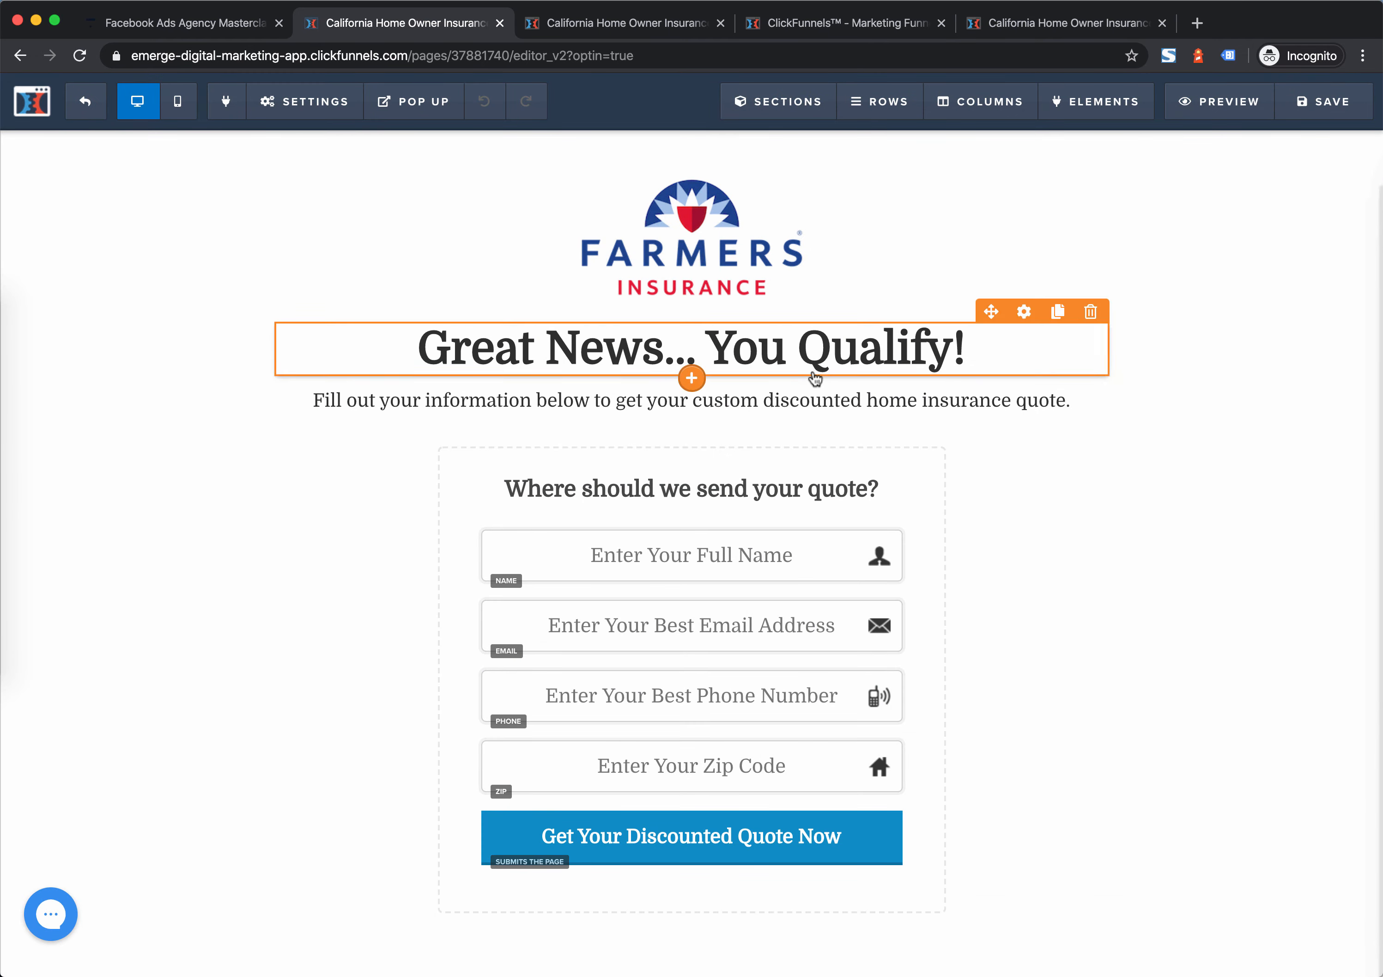
pyautogui.click(815, 369)
pyautogui.click(707, 247)
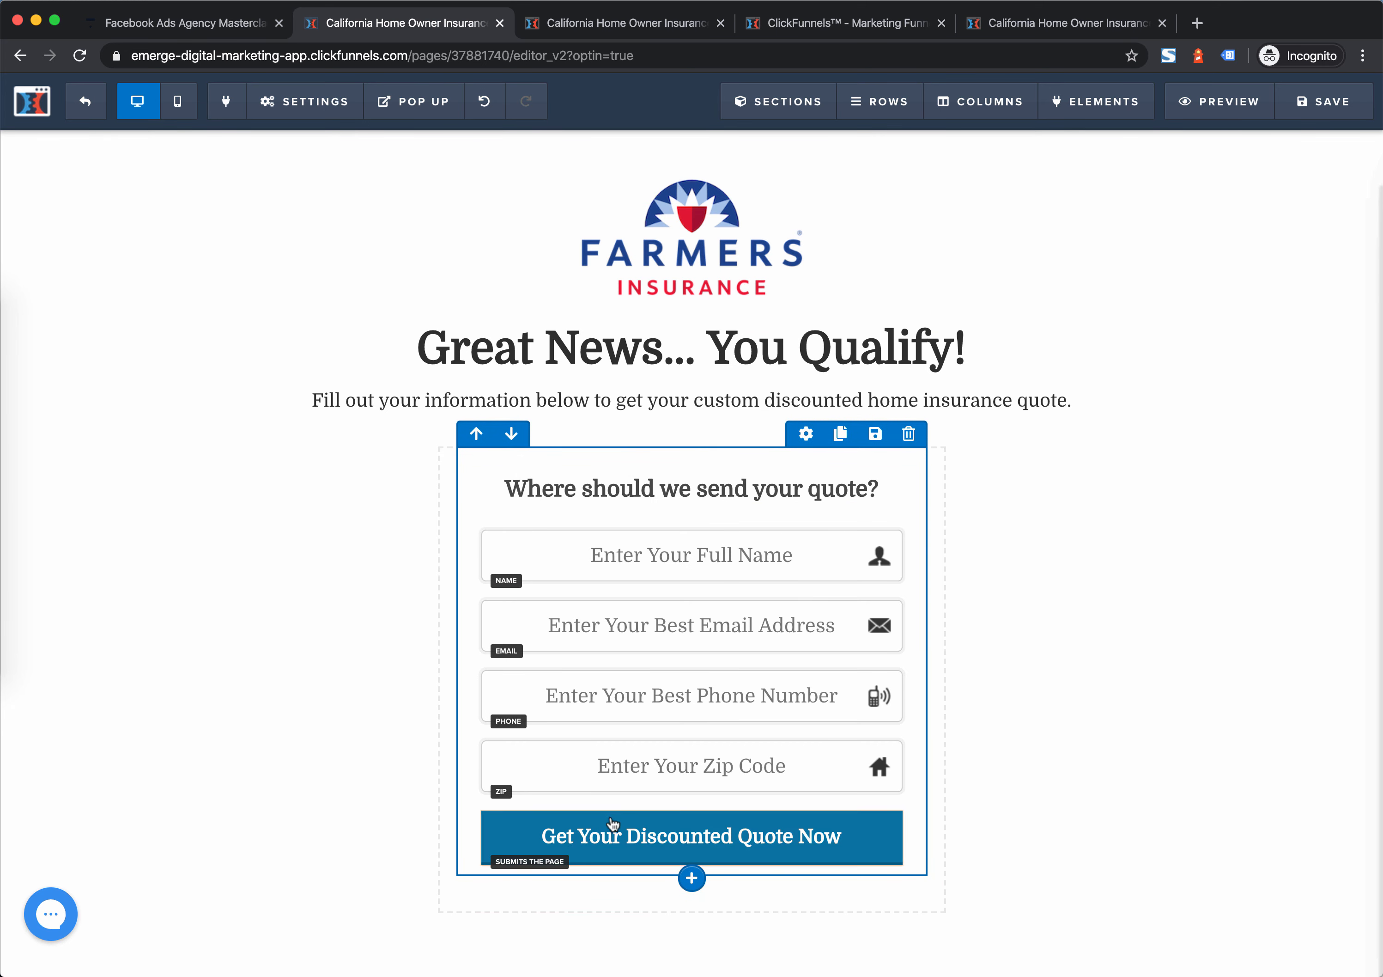
# Examine the available actions of the "Get Your Discounted Quote Now" button and close its settings
pyautogui.click(626, 844)
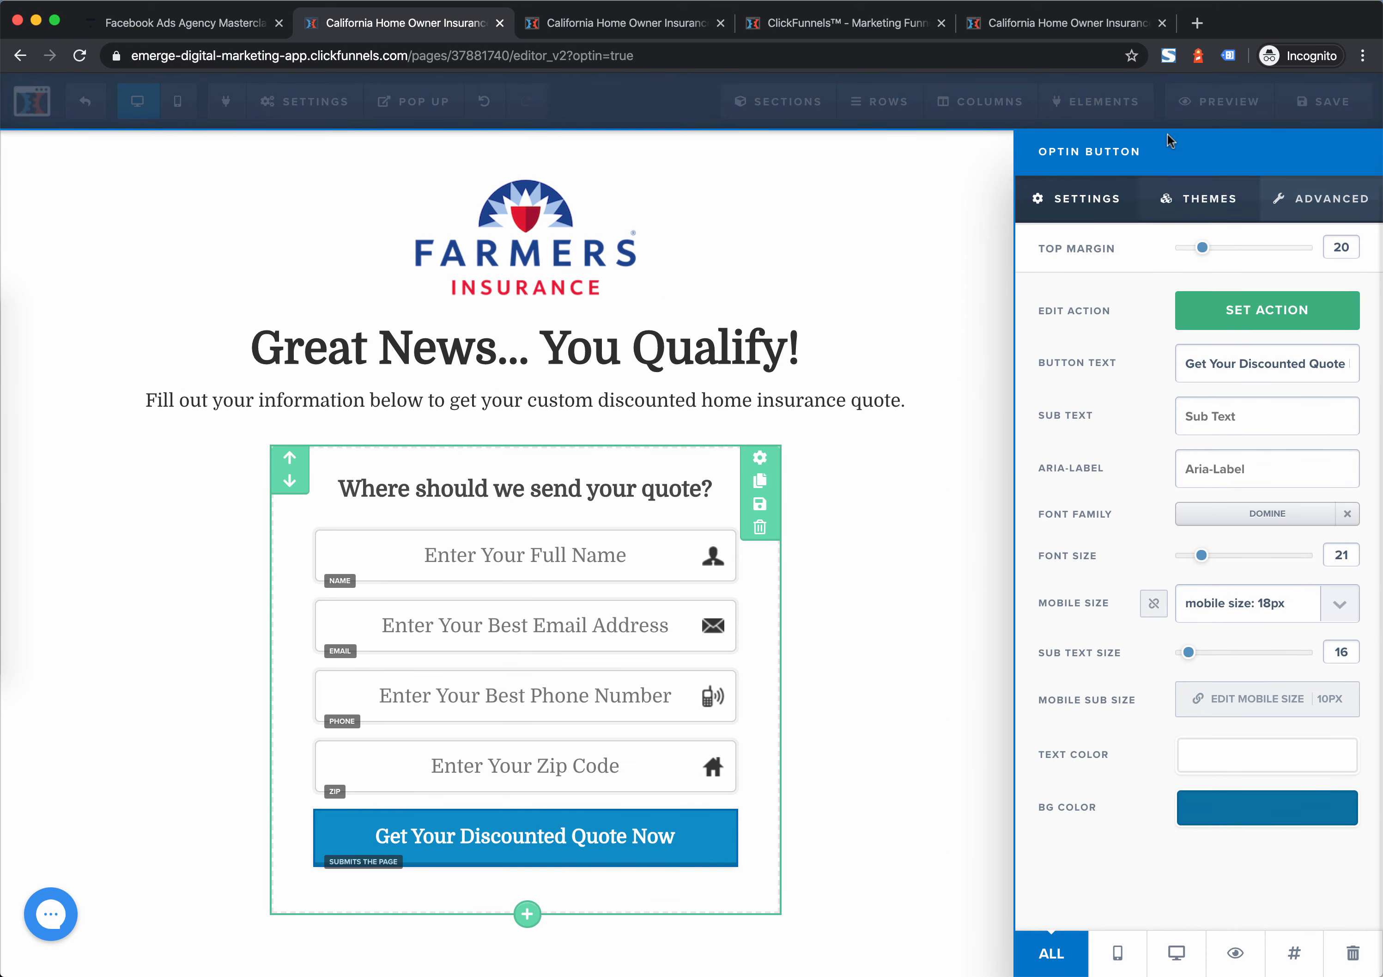
pyautogui.click(1247, 315)
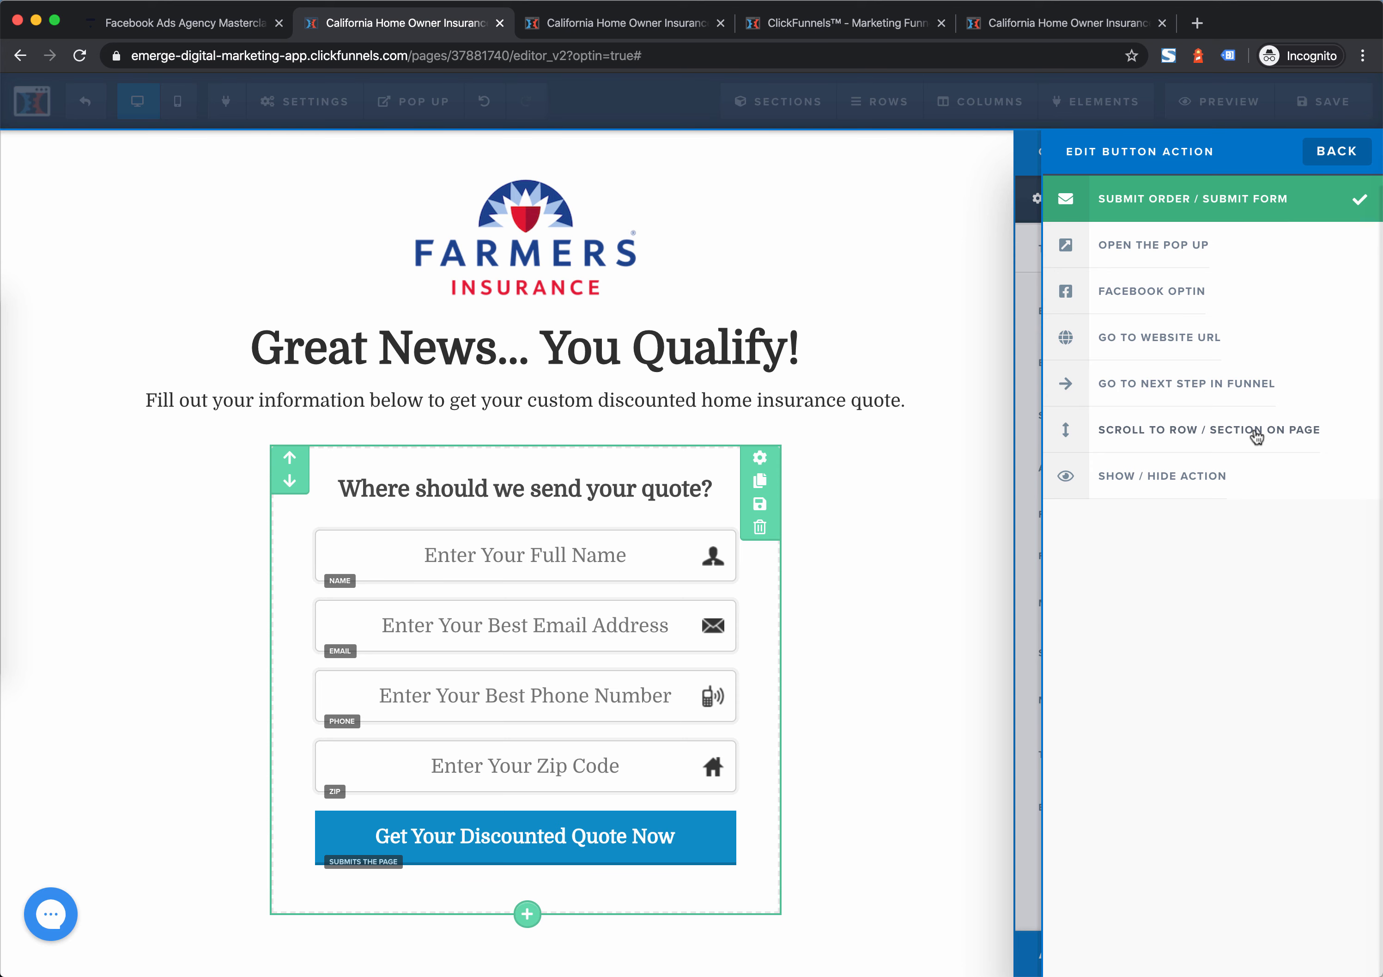
pyautogui.click(988, 164)
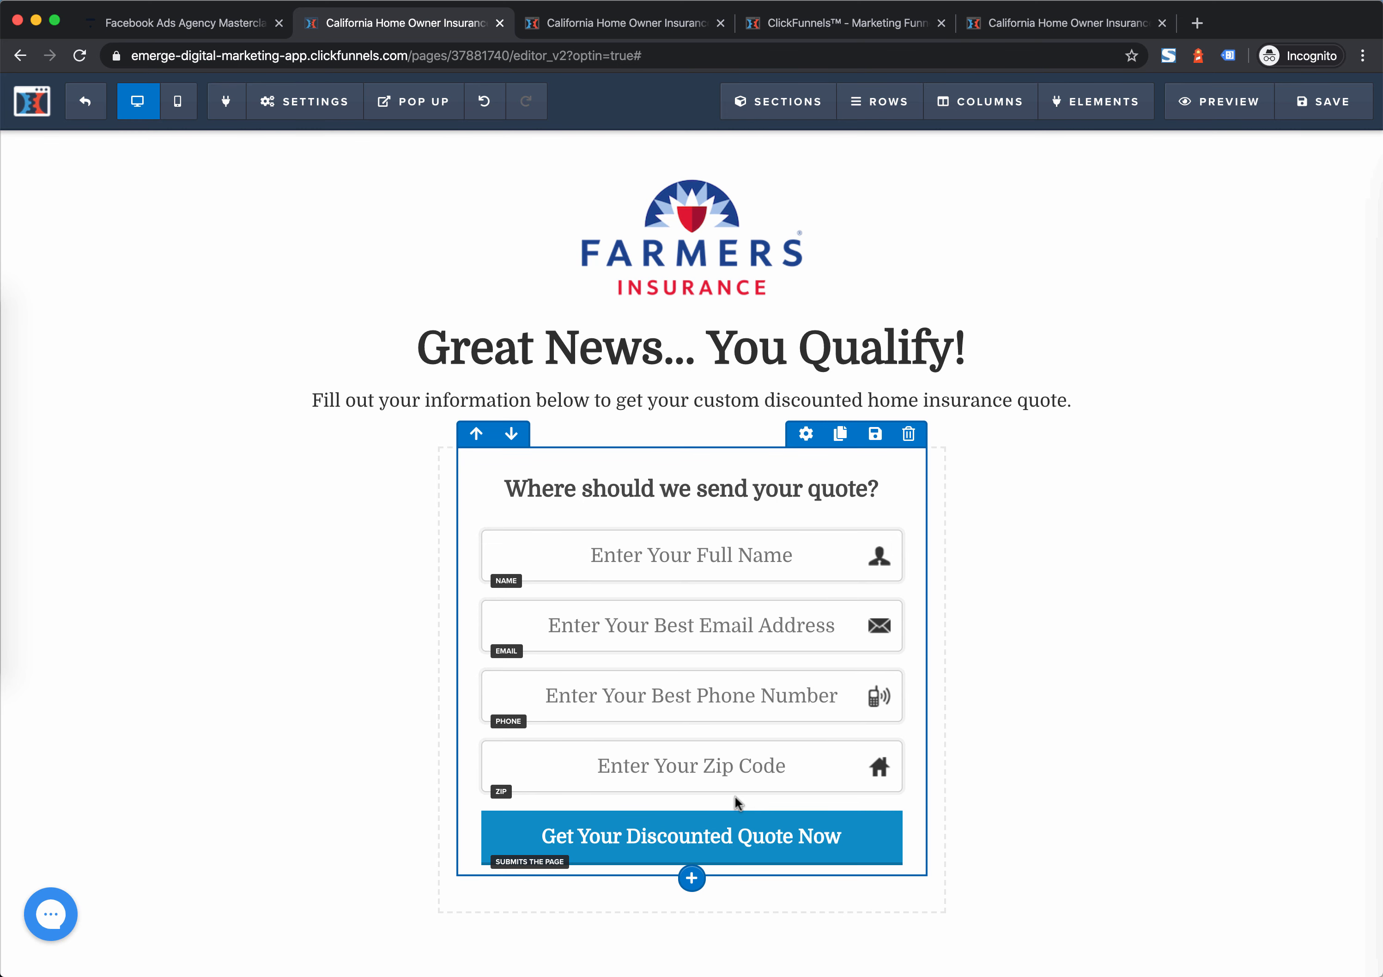
# Set the full name field's input type to Custom Type and enter "smoker" as the custom type
pyautogui.click(731, 563)
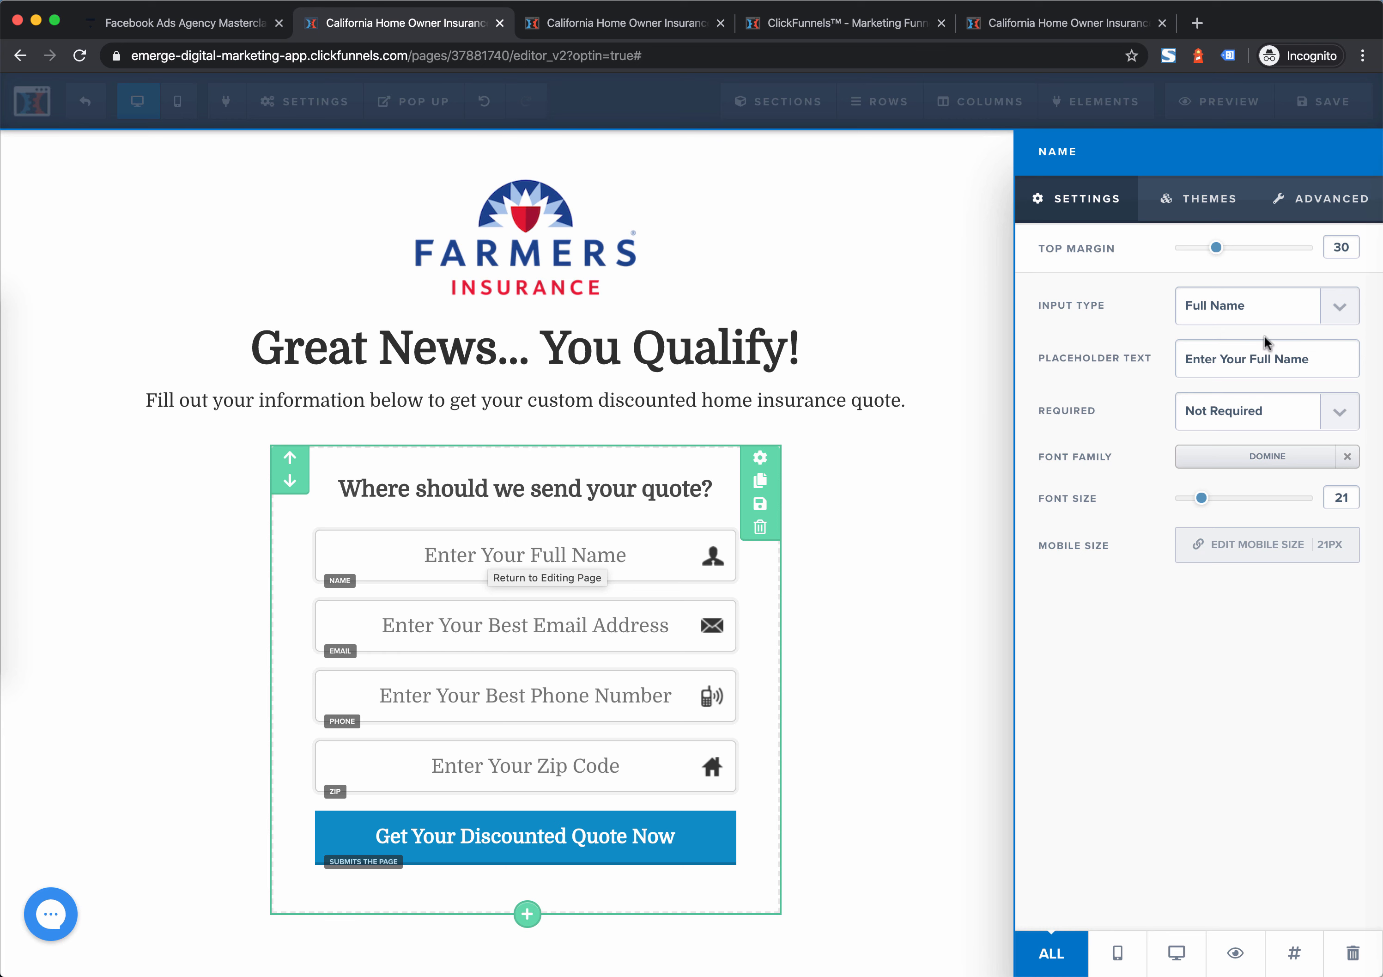
pyautogui.click(1341, 319)
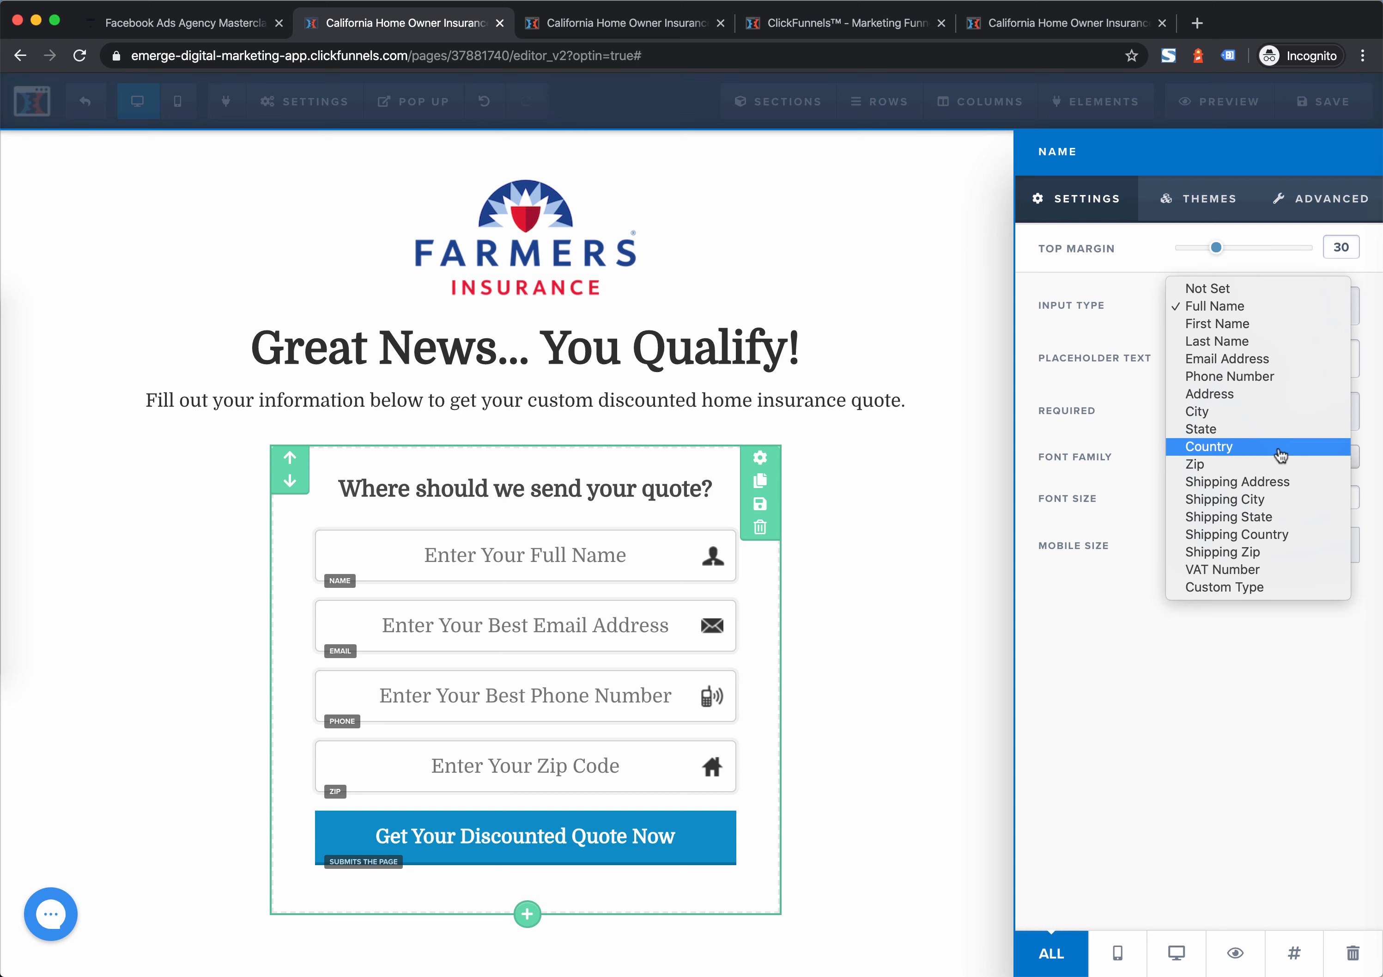
pyautogui.click(1263, 588)
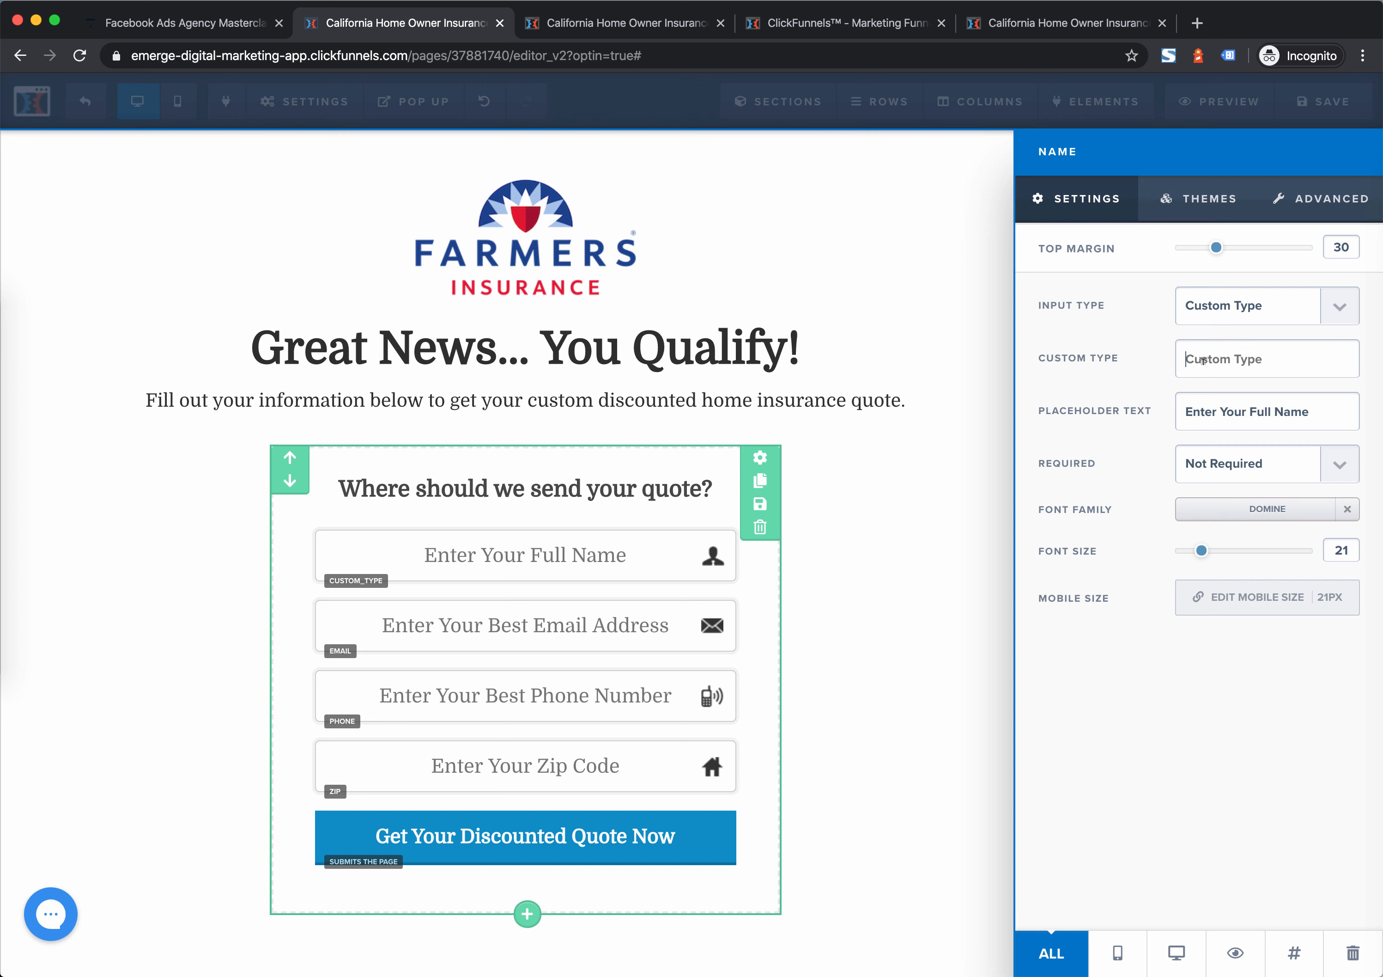
pyautogui.write('smoker')
# Try several themes on the full name field, apply Border White Input and close the field's settings
pyautogui.click(1187, 199)
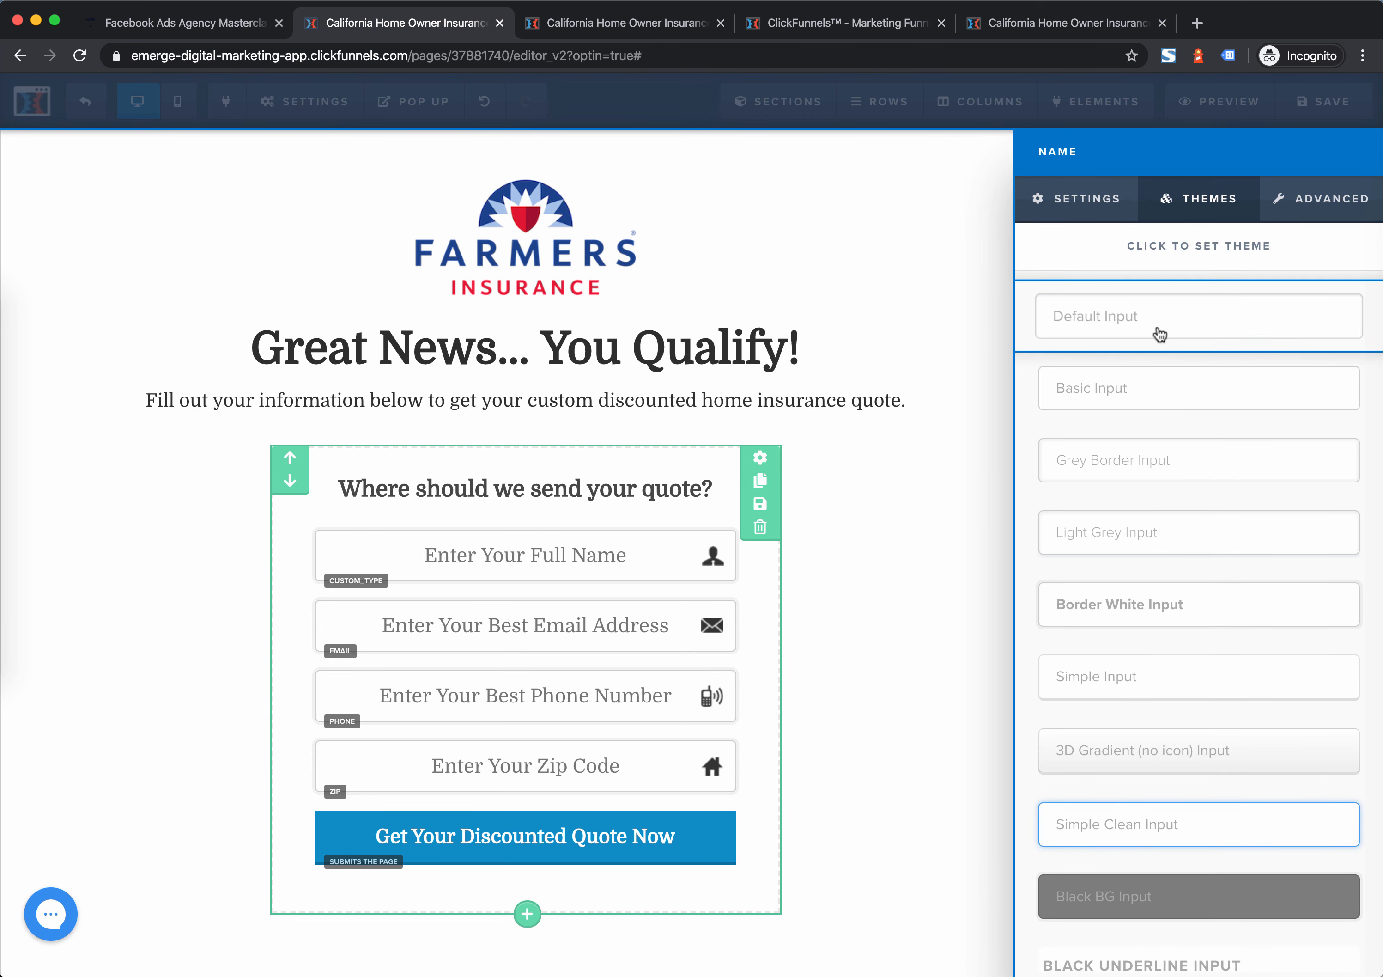
pyautogui.click(1160, 334)
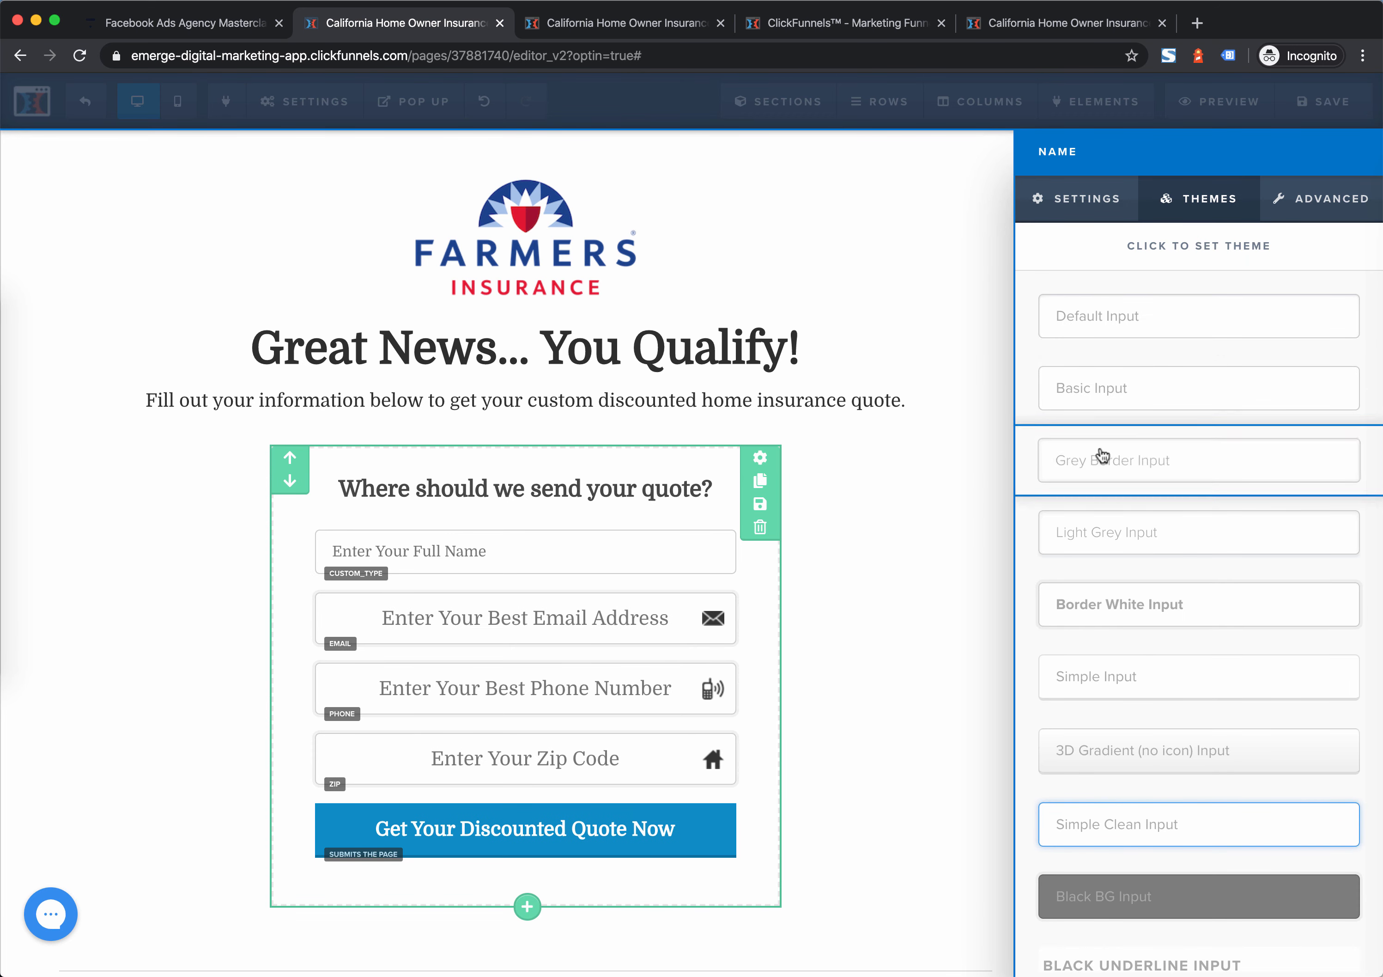
pyautogui.click(1202, 555)
pyautogui.click(1210, 699)
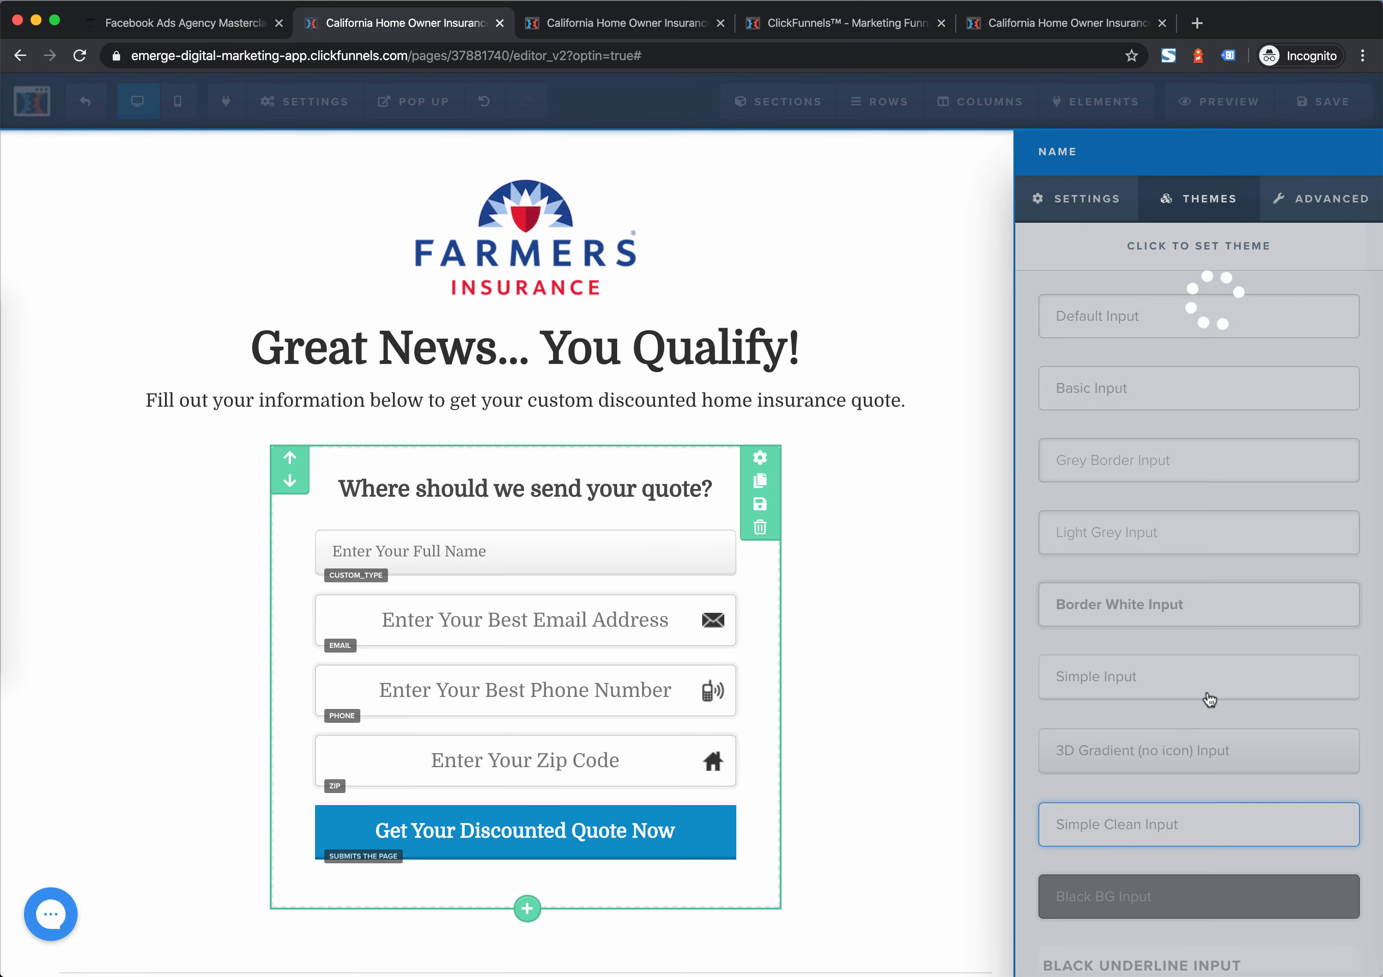
pyautogui.click(1170, 725)
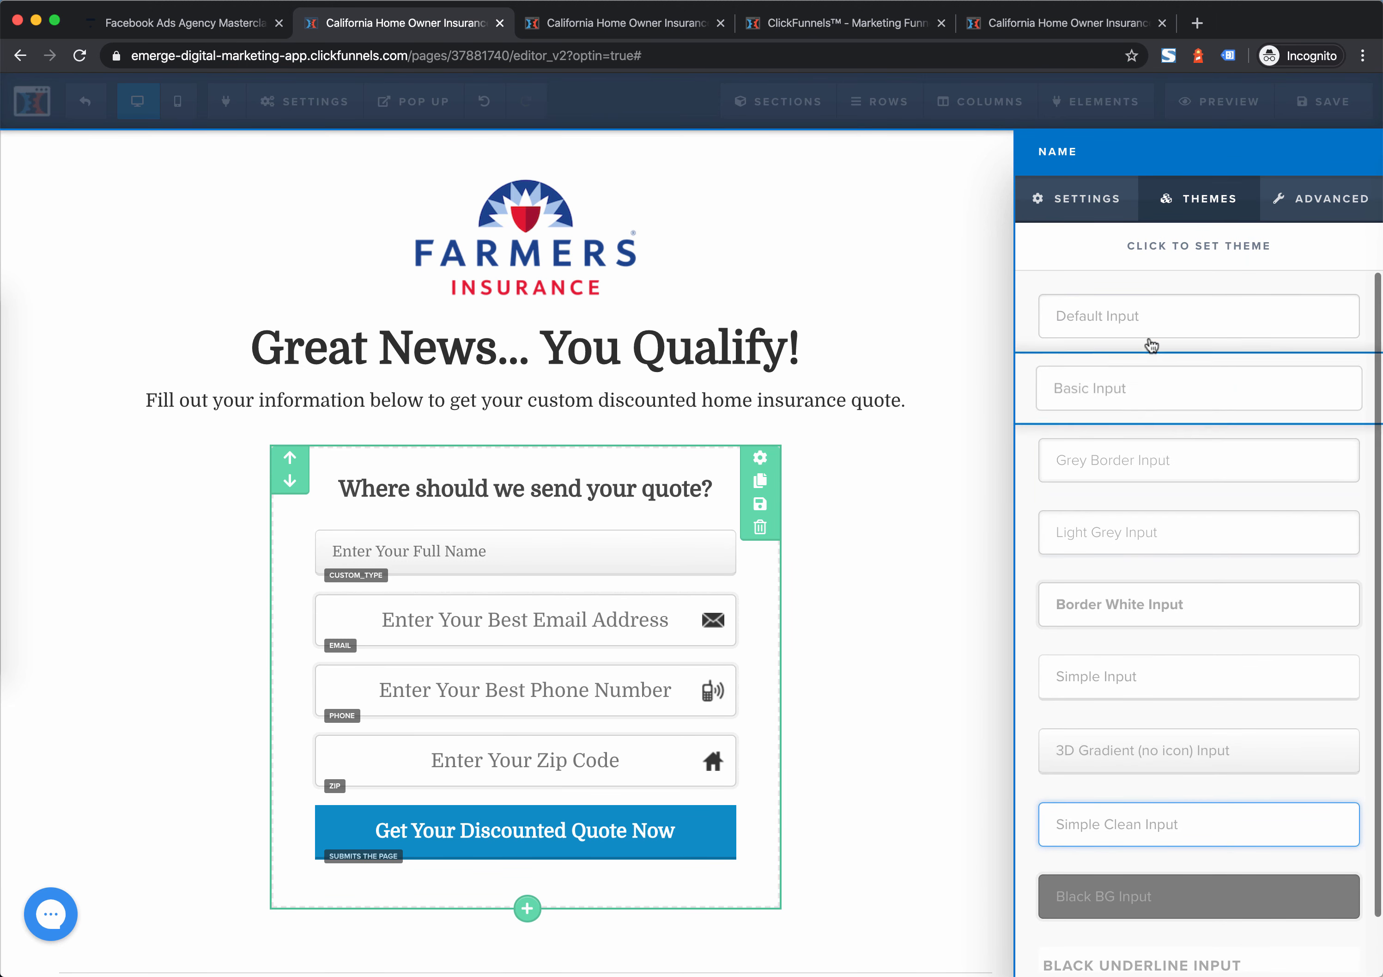
pyautogui.click(1141, 311)
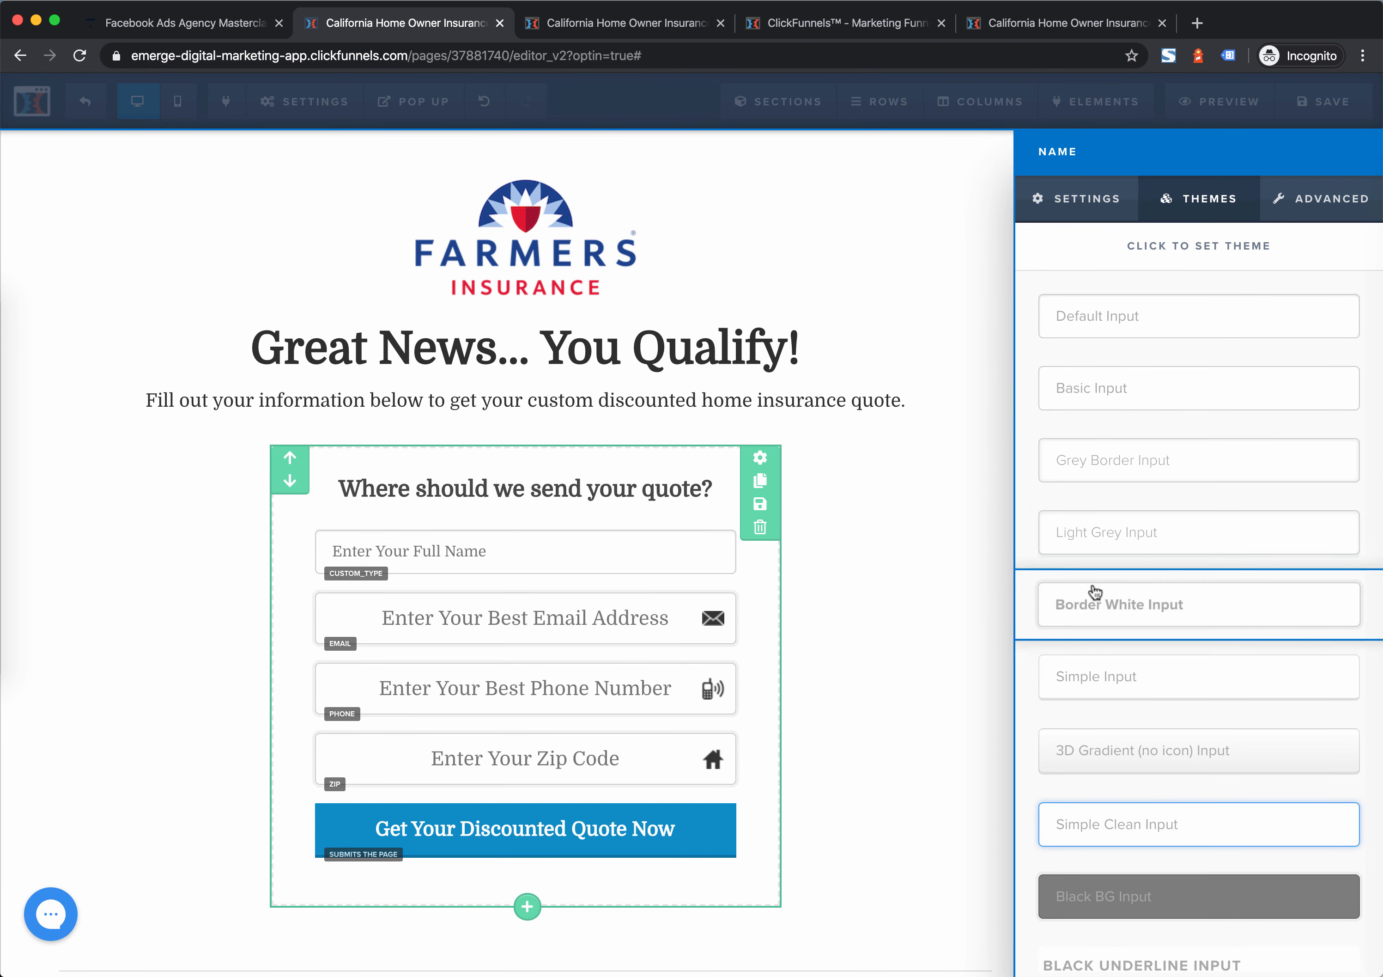
pyautogui.click(1096, 593)
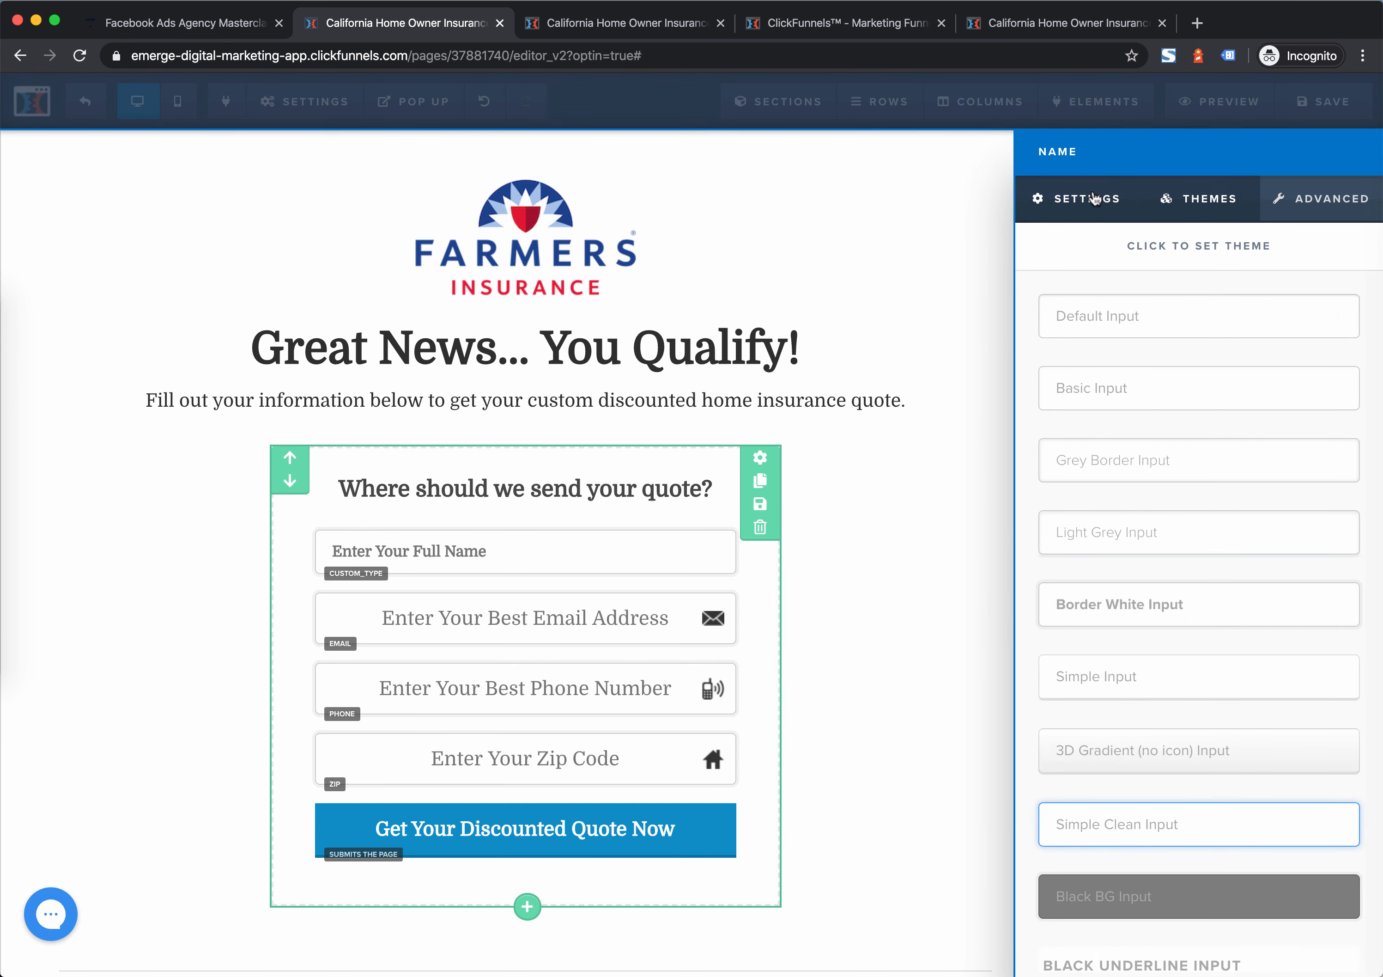
pyautogui.click(1095, 198)
pyautogui.click(953, 221)
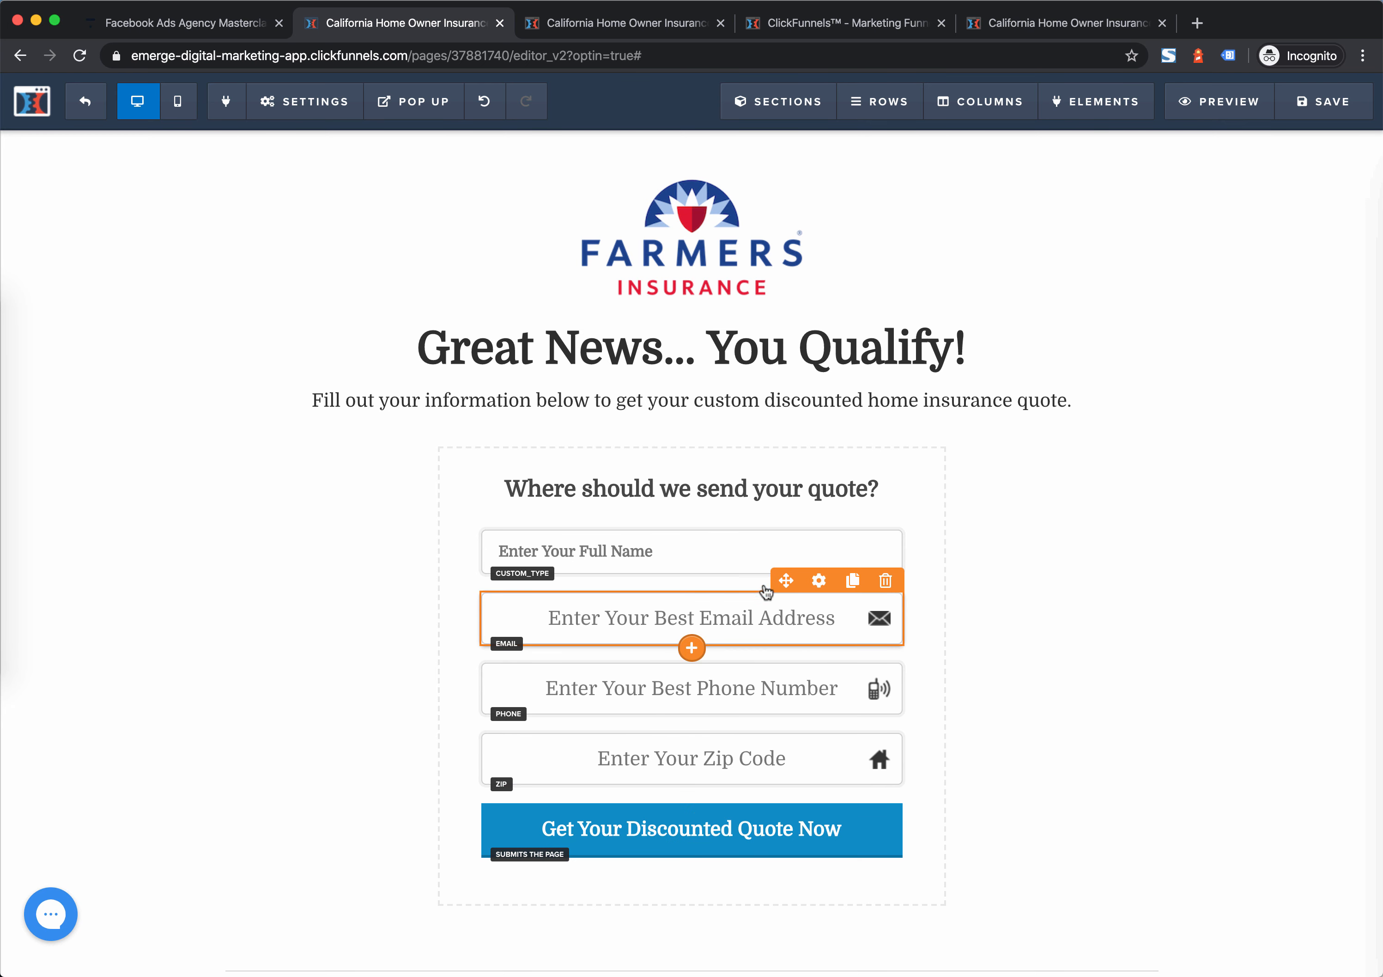
# Move the email field below the phone number field and insert a Select Box form element between them
pyautogui.moveTo(781, 578); pyautogui.dragTo(775, 713)
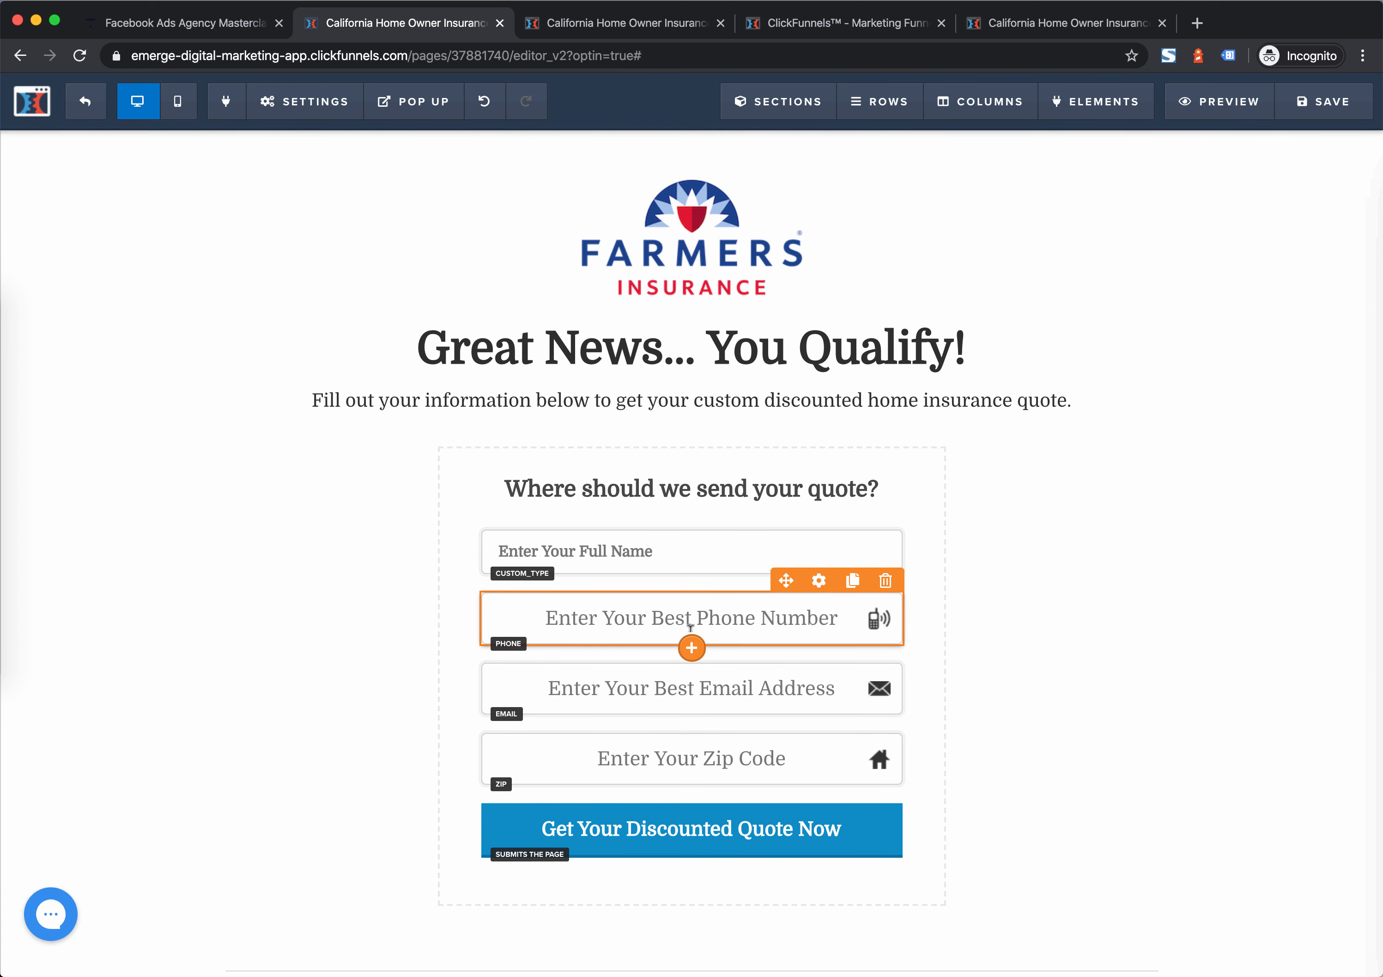
pyautogui.click(692, 650)
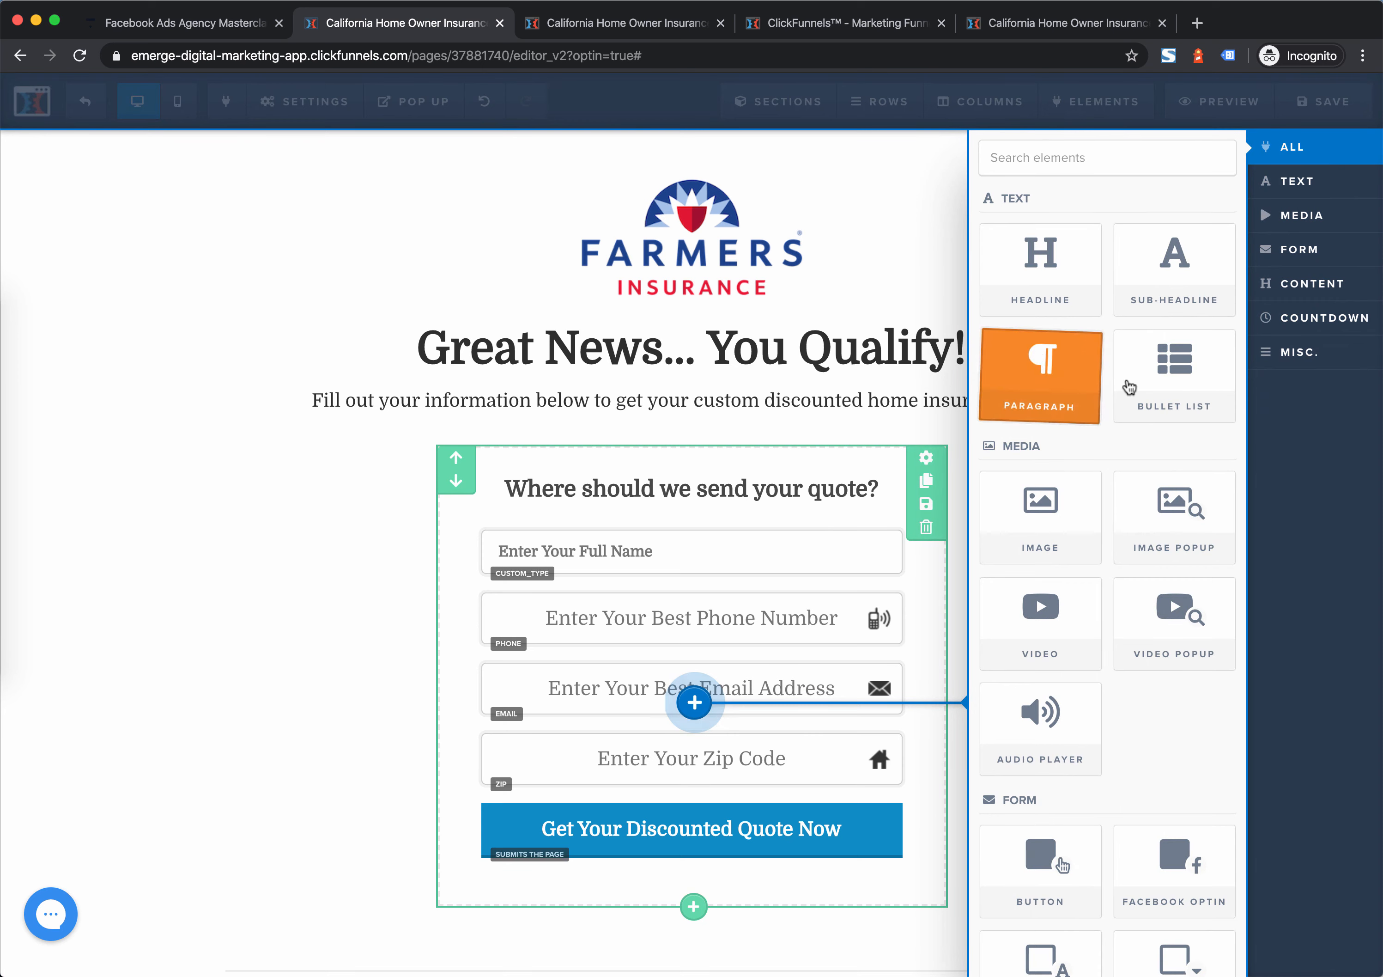
pyautogui.scroll(-6, 1143, 525)
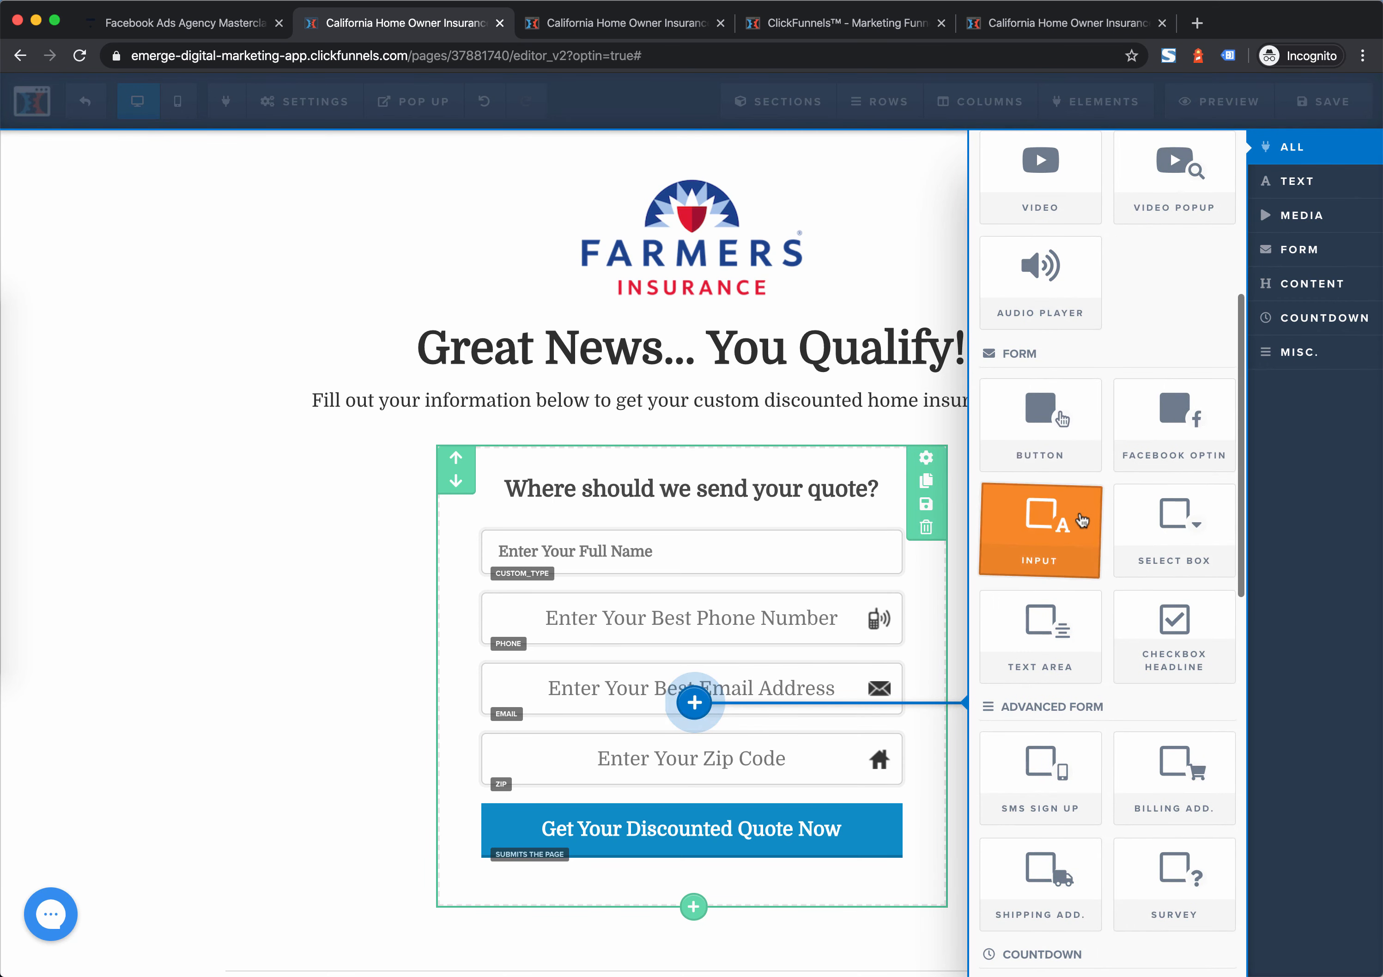
pyautogui.click(1297, 252)
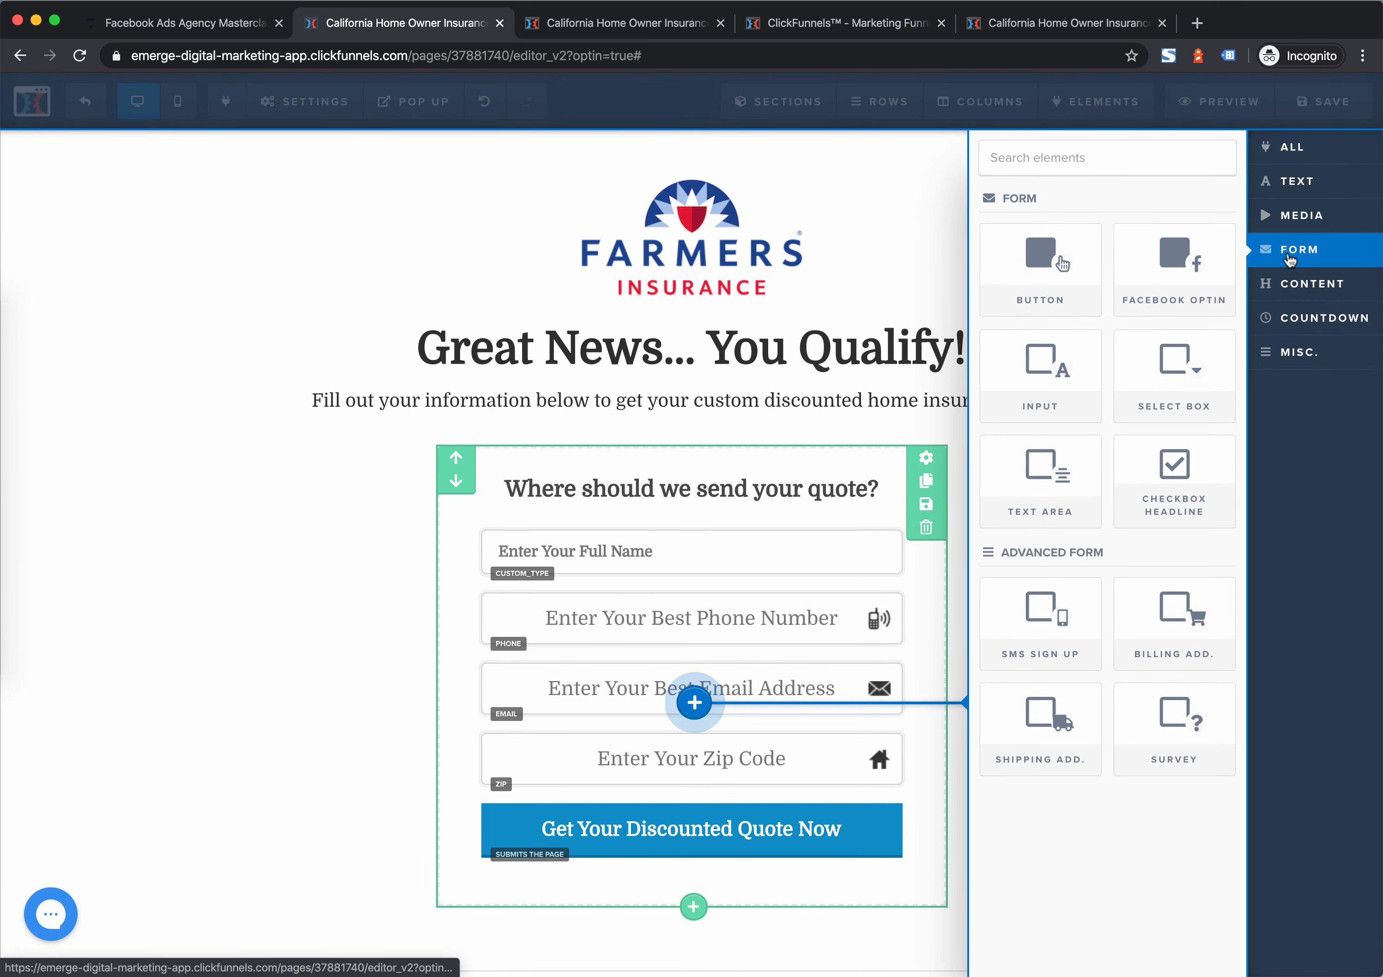
pyautogui.moveTo(1189, 390); pyautogui.dragTo(1183, 383)
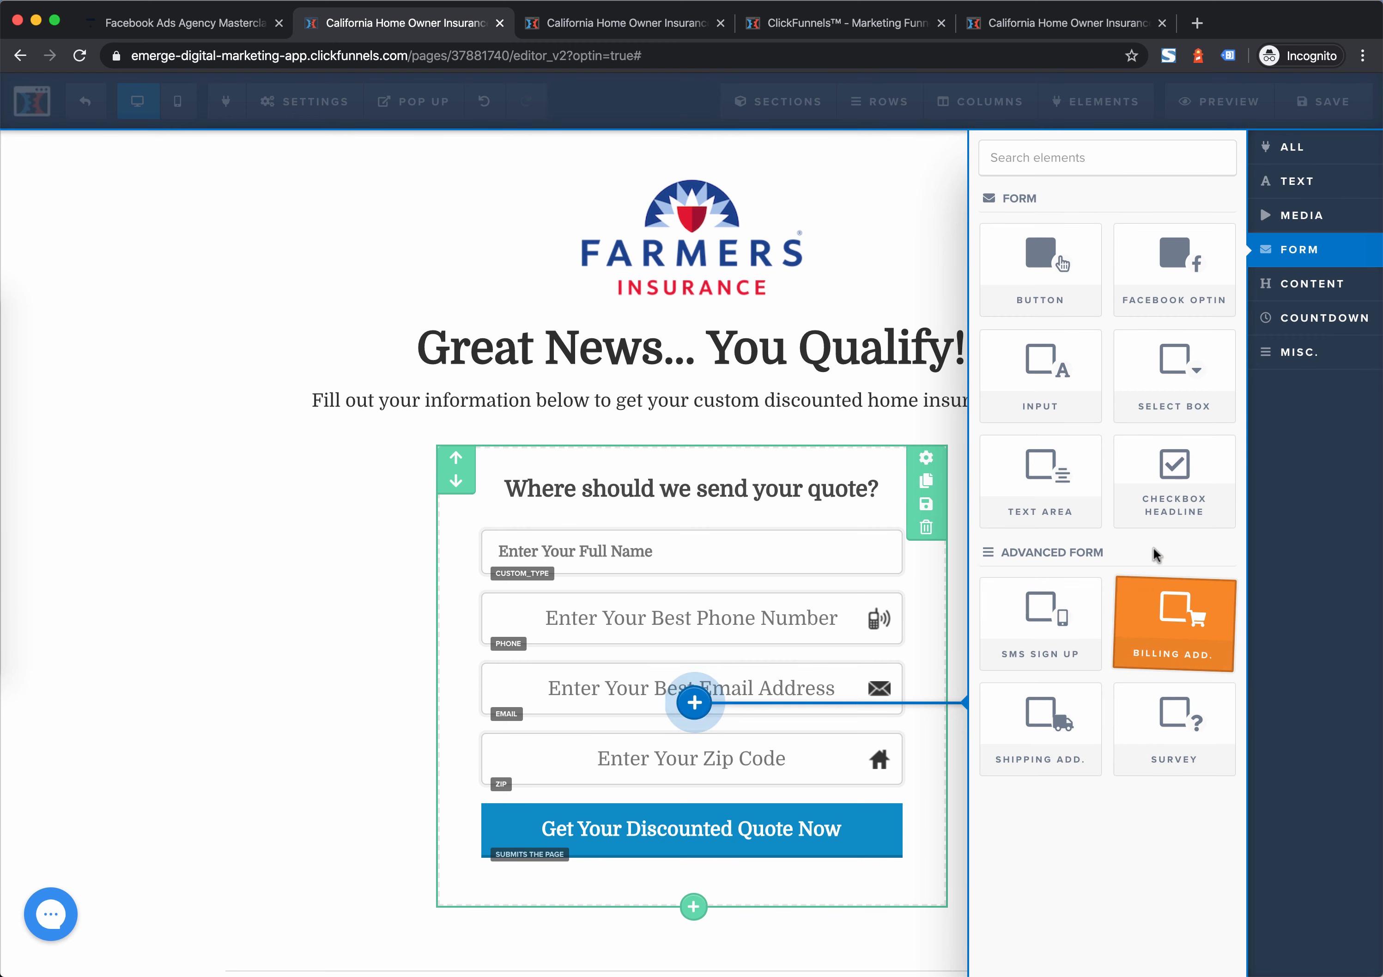
pyautogui.click(1174, 375)
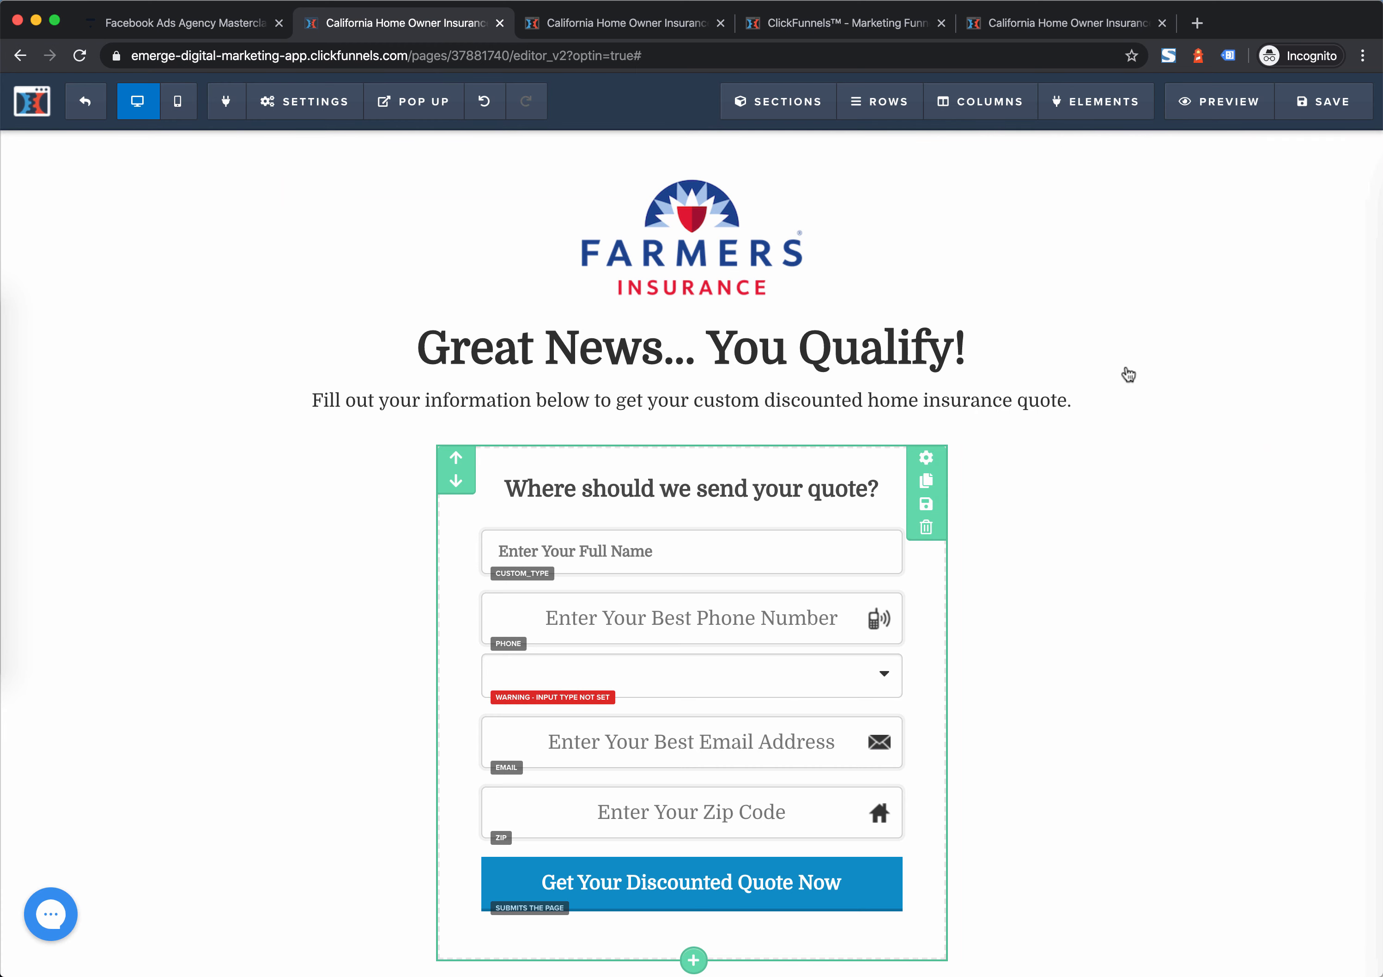
# Set the new select box's input type to Custom Options and its input name to "smoker"
pyautogui.click(652, 673)
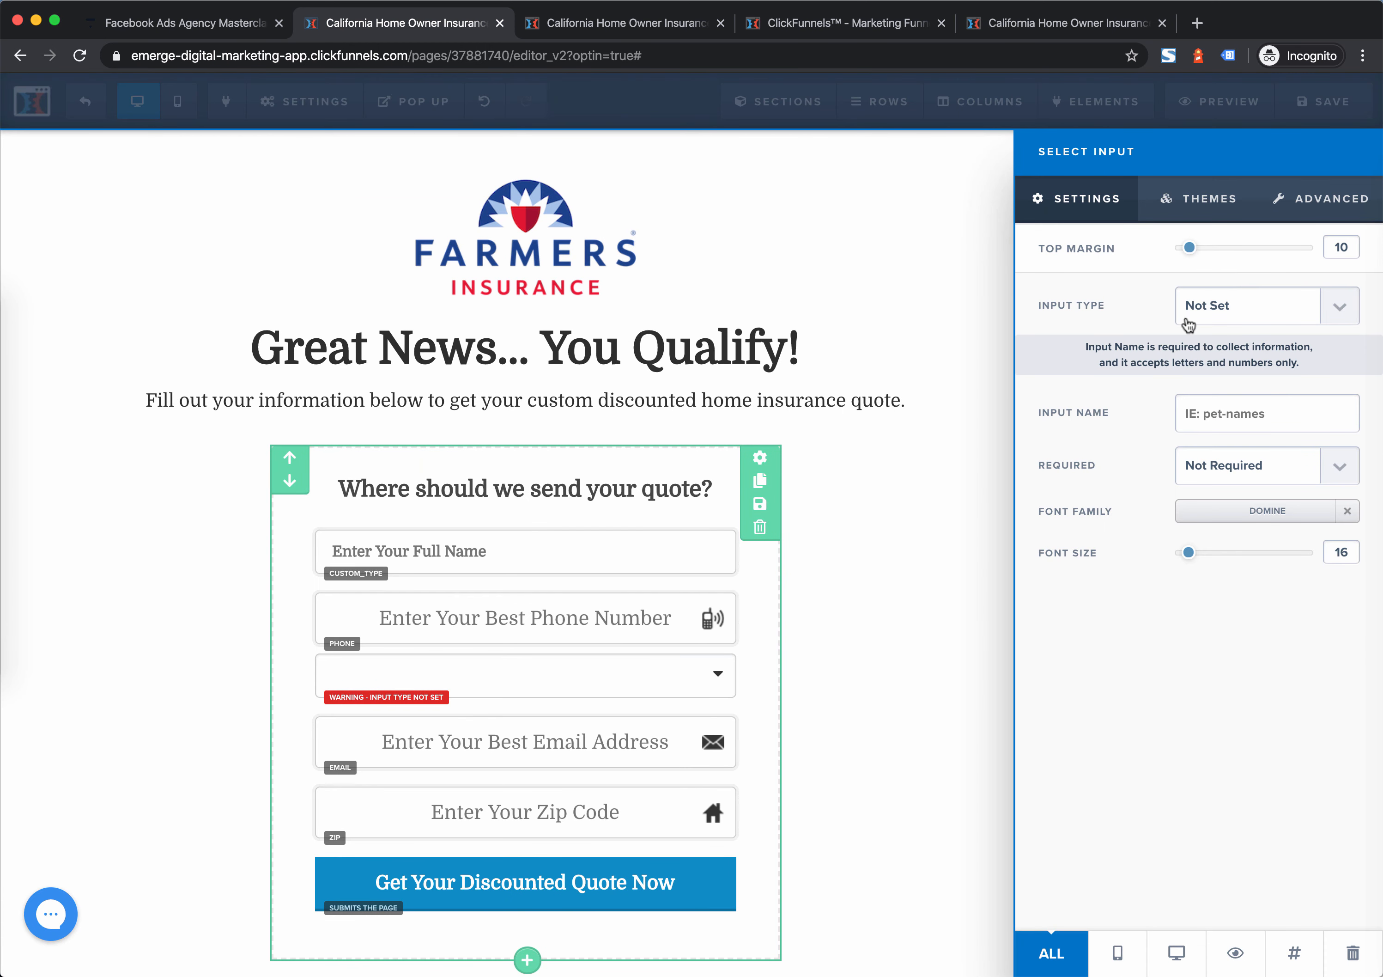
pyautogui.click(1293, 305)
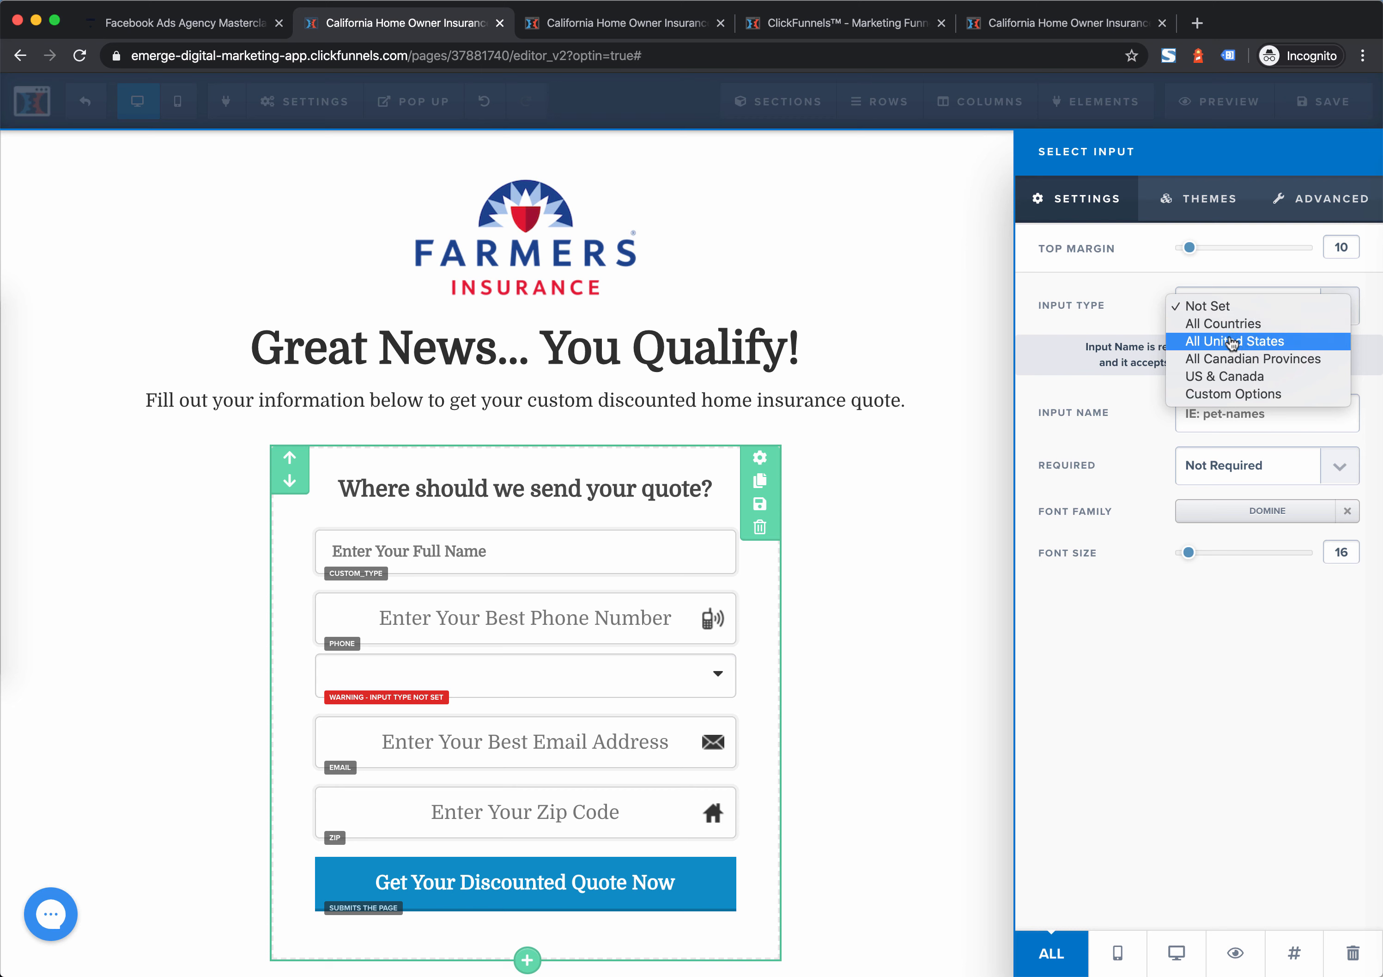
pyautogui.click(1227, 393)
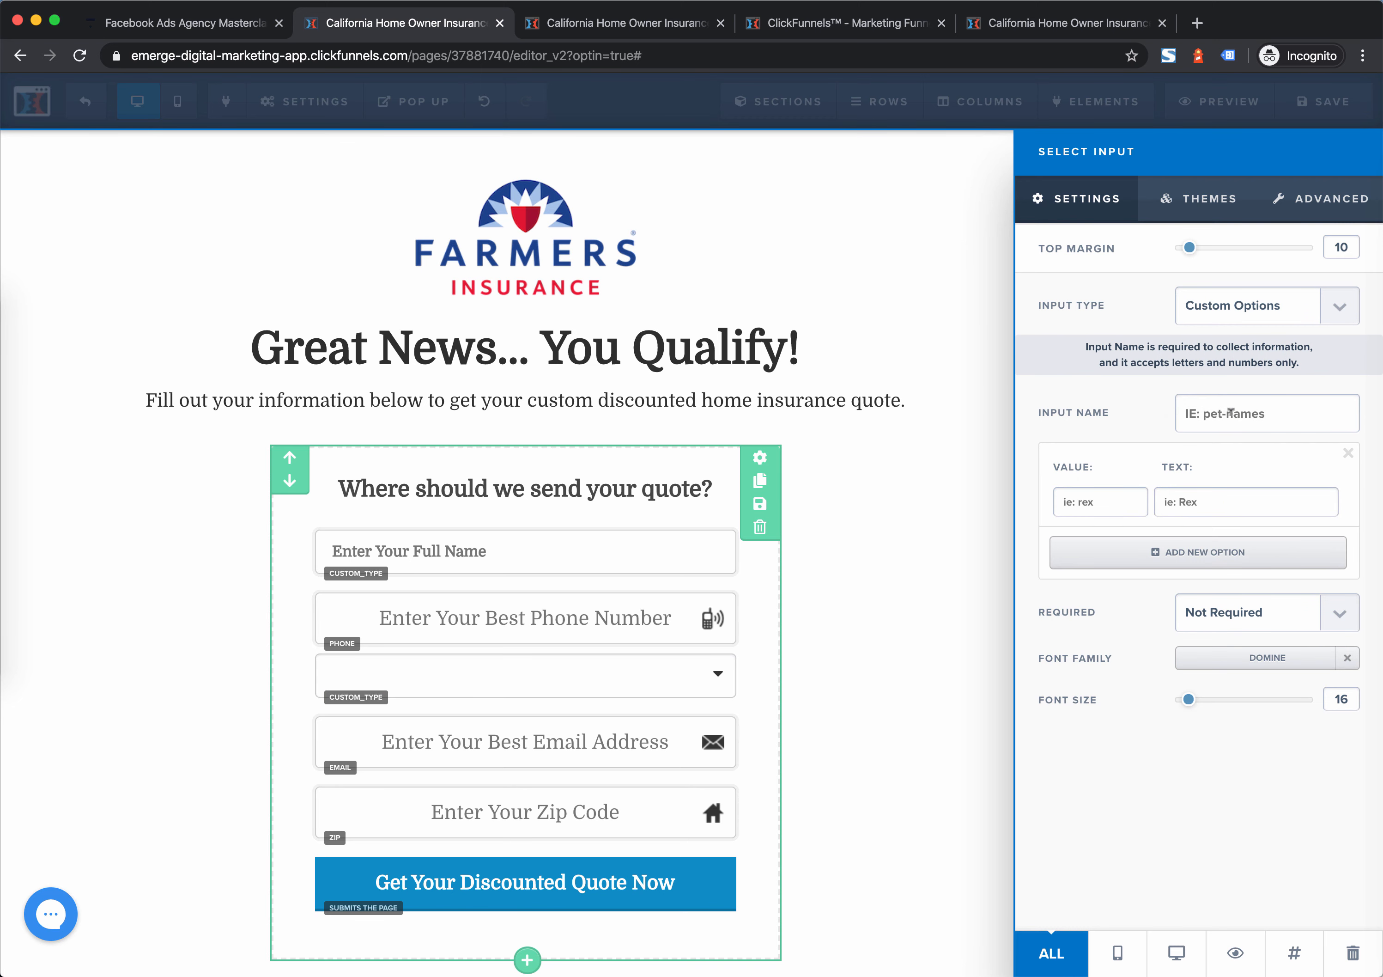
pyautogui.write('smoker')
# Give the select box two options, Yes and No, using the same word for each option's value and text
pyautogui.click(1099, 504)
pyautogui.write('YE')
pyautogui.write('es')
pyautogui.click(1187, 501)
pyautogui.write('Yes')
pyautogui.click(1166, 552)
pyautogui.click(1099, 584)
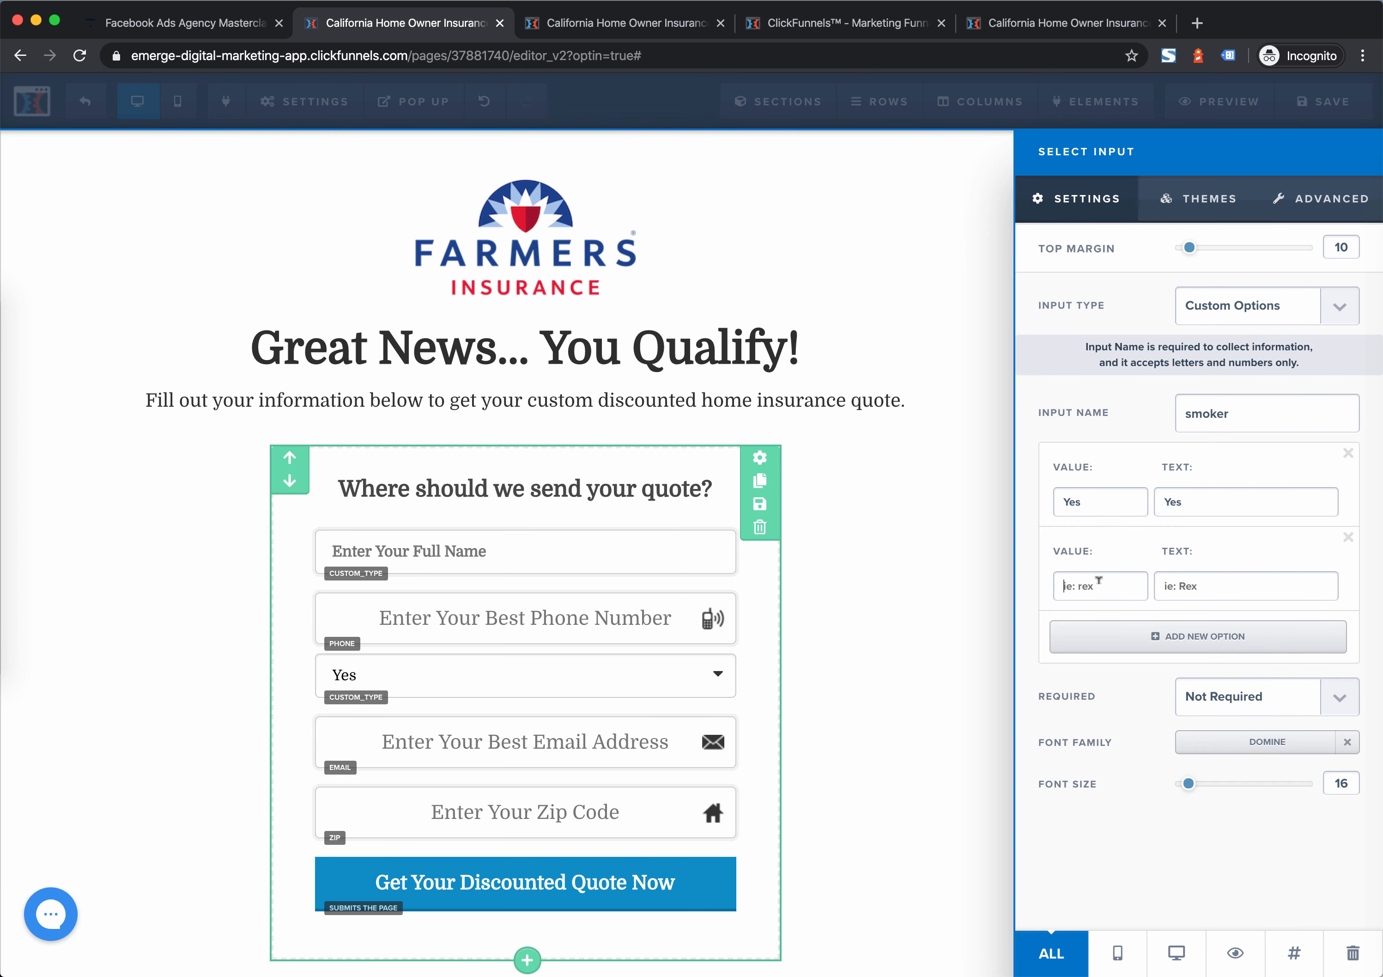
pyautogui.write('No')
pyautogui.press('Tab')
pyautogui.write('No')
# Make the select box a required field and close its settings
pyautogui.click(1249, 687)
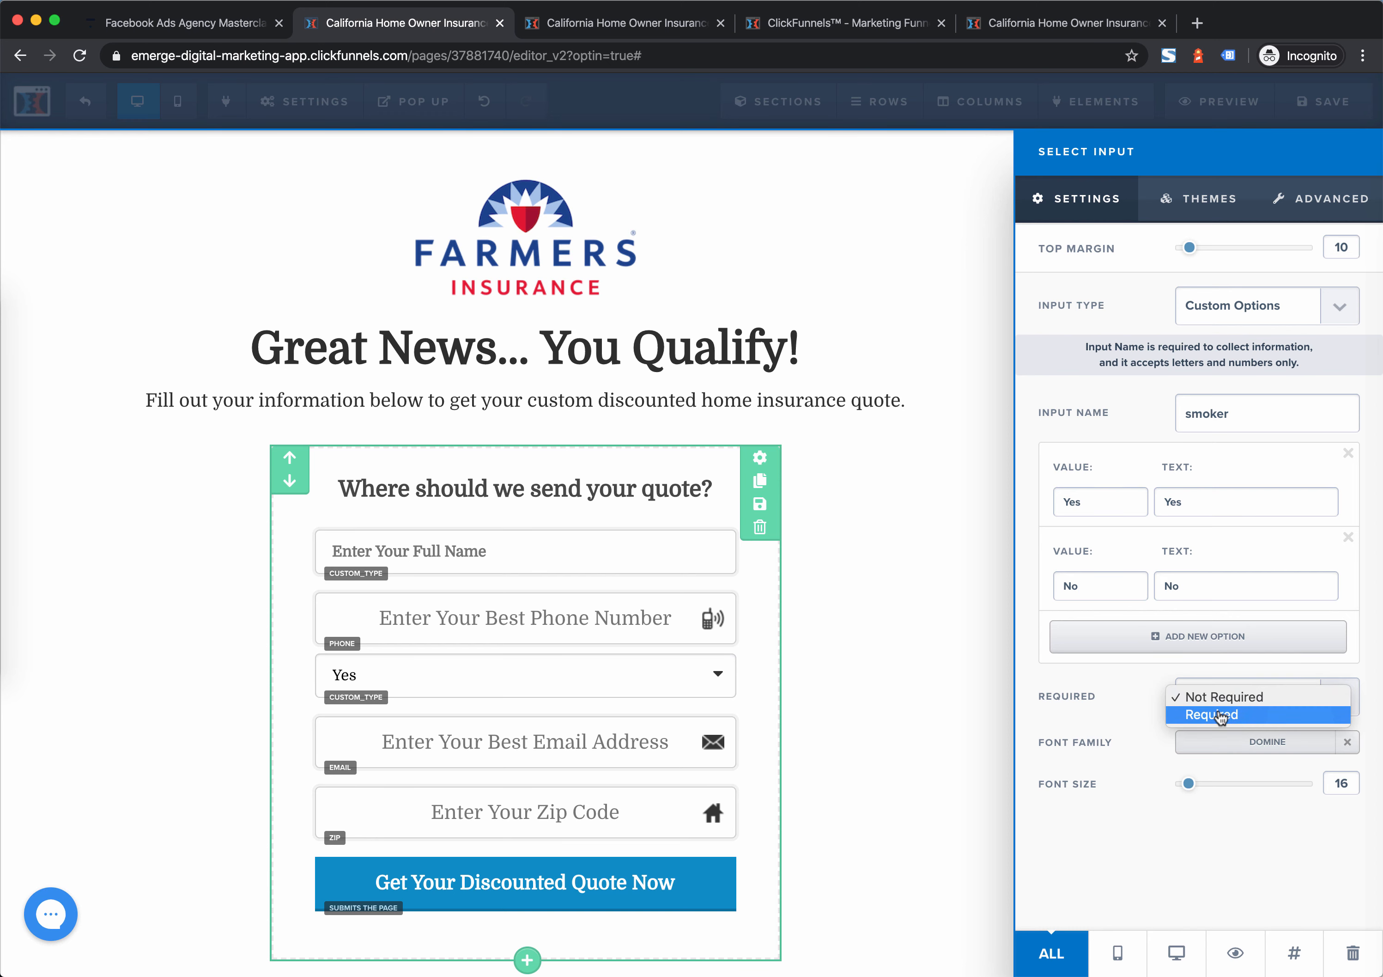
pyautogui.click(1220, 716)
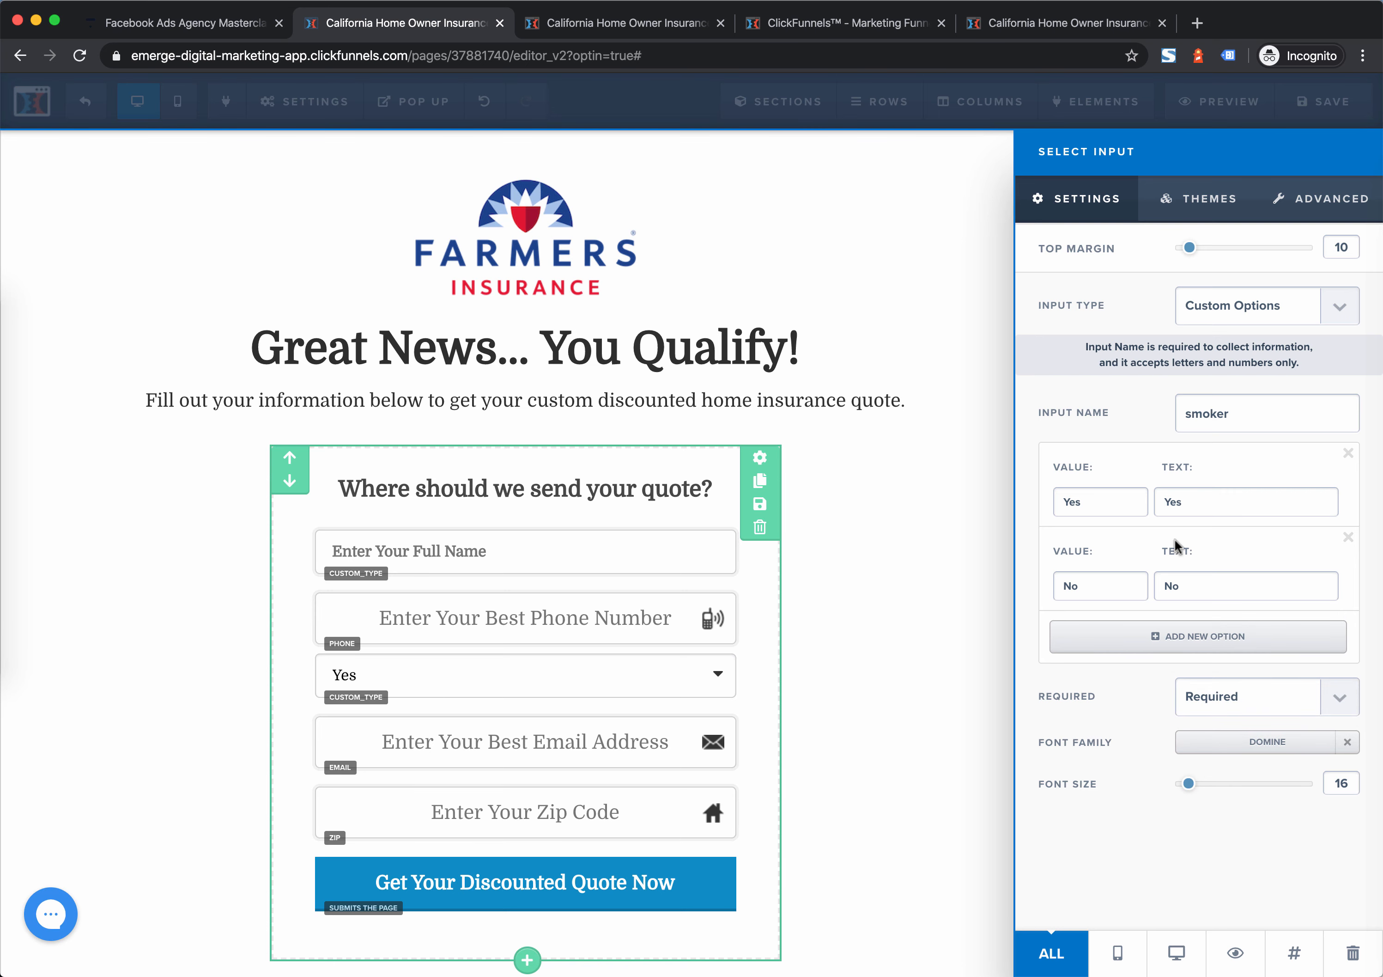
pyautogui.click(946, 550)
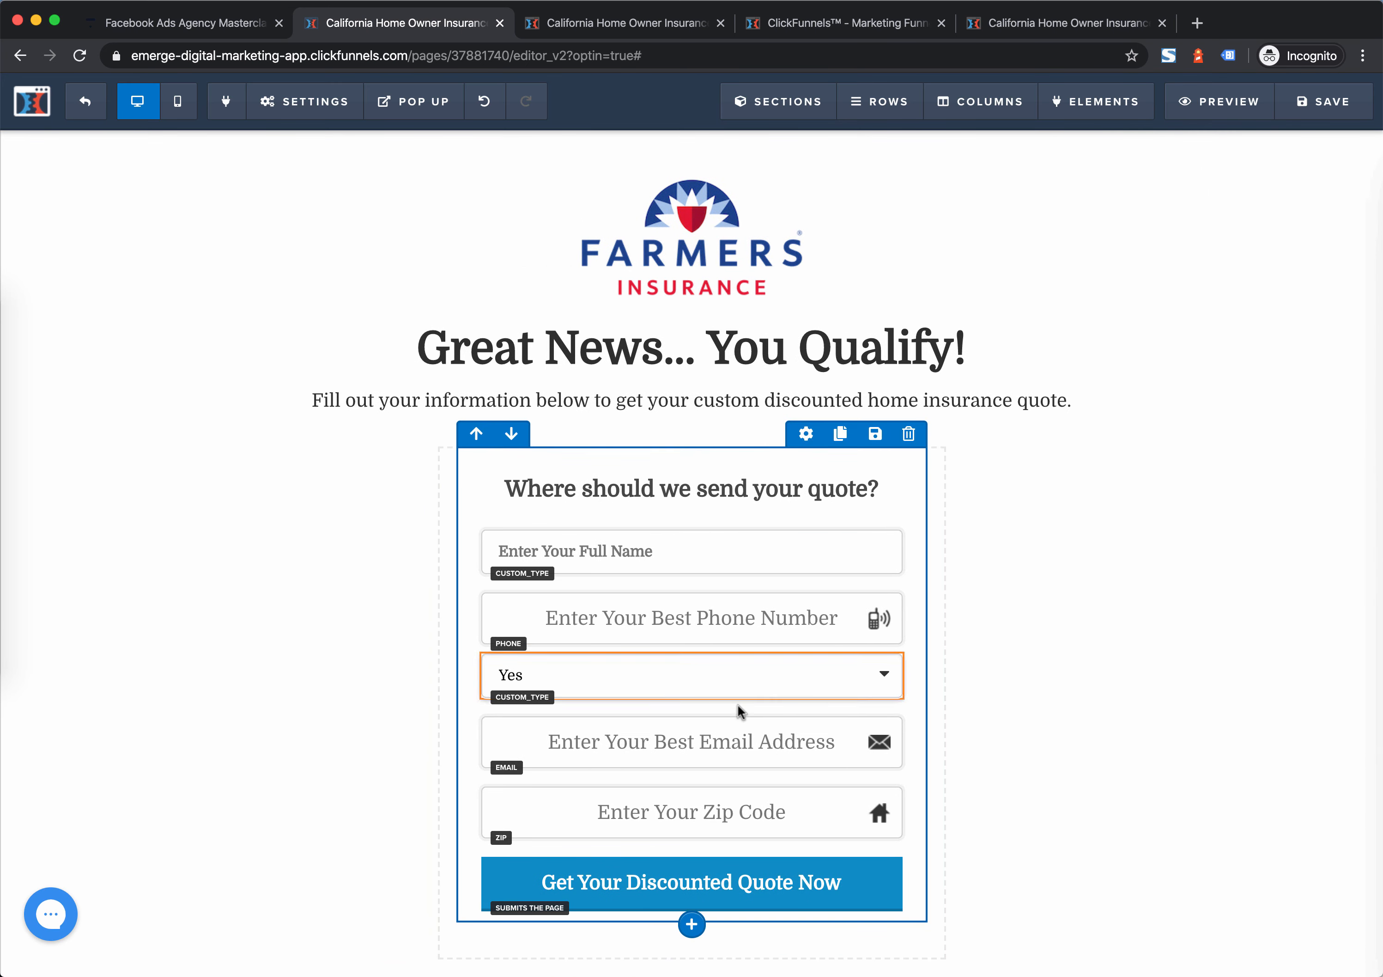
# Capitalize the select box's input name as "Smoker" and close its settings
pyautogui.click(730, 682)
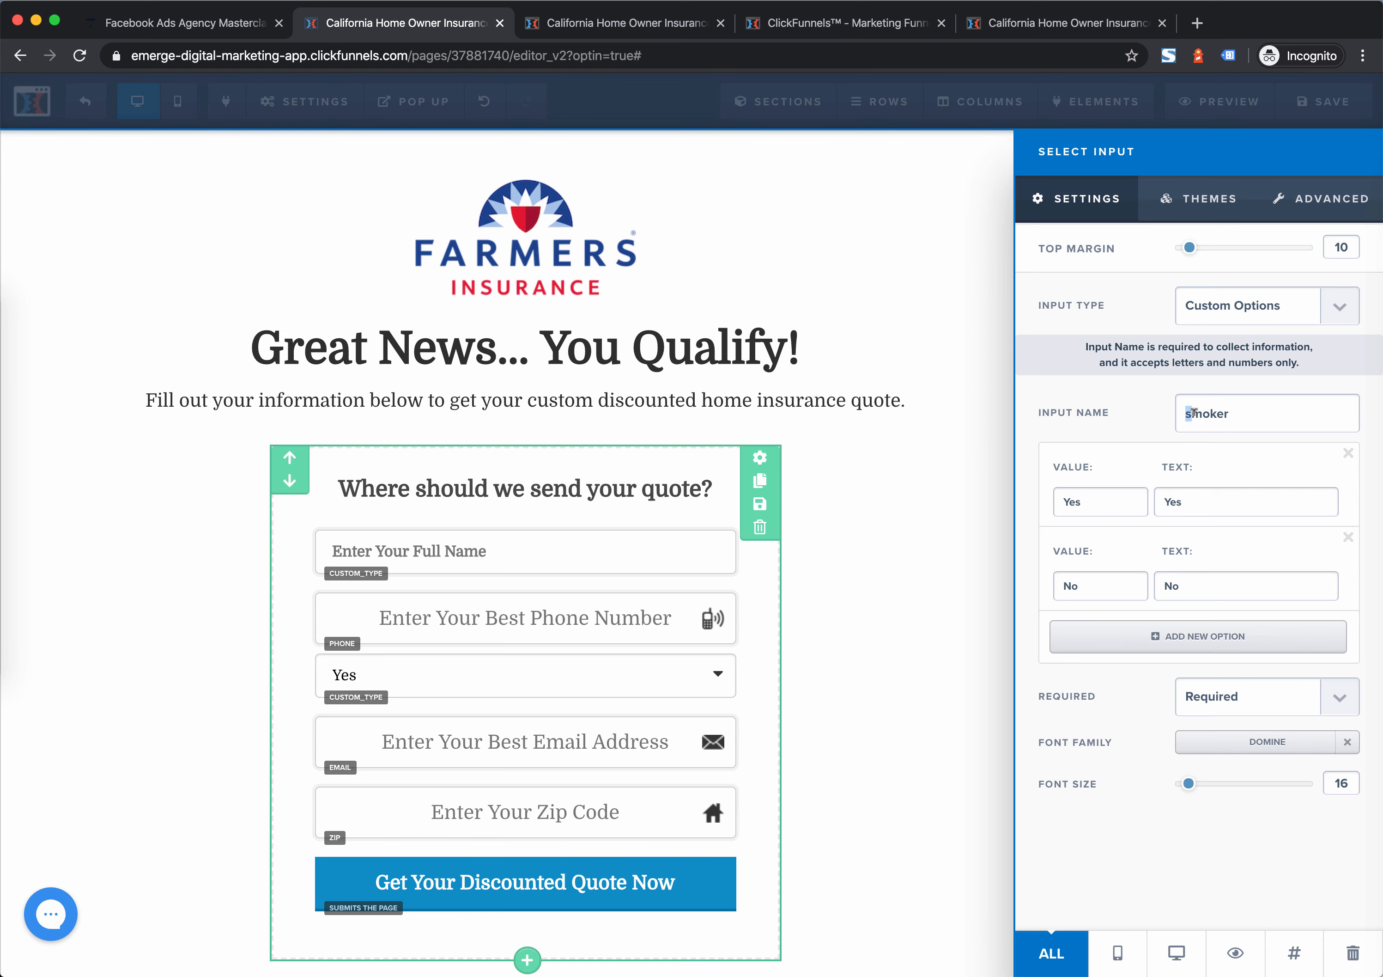
pyautogui.write('S')
pyautogui.click(895, 328)
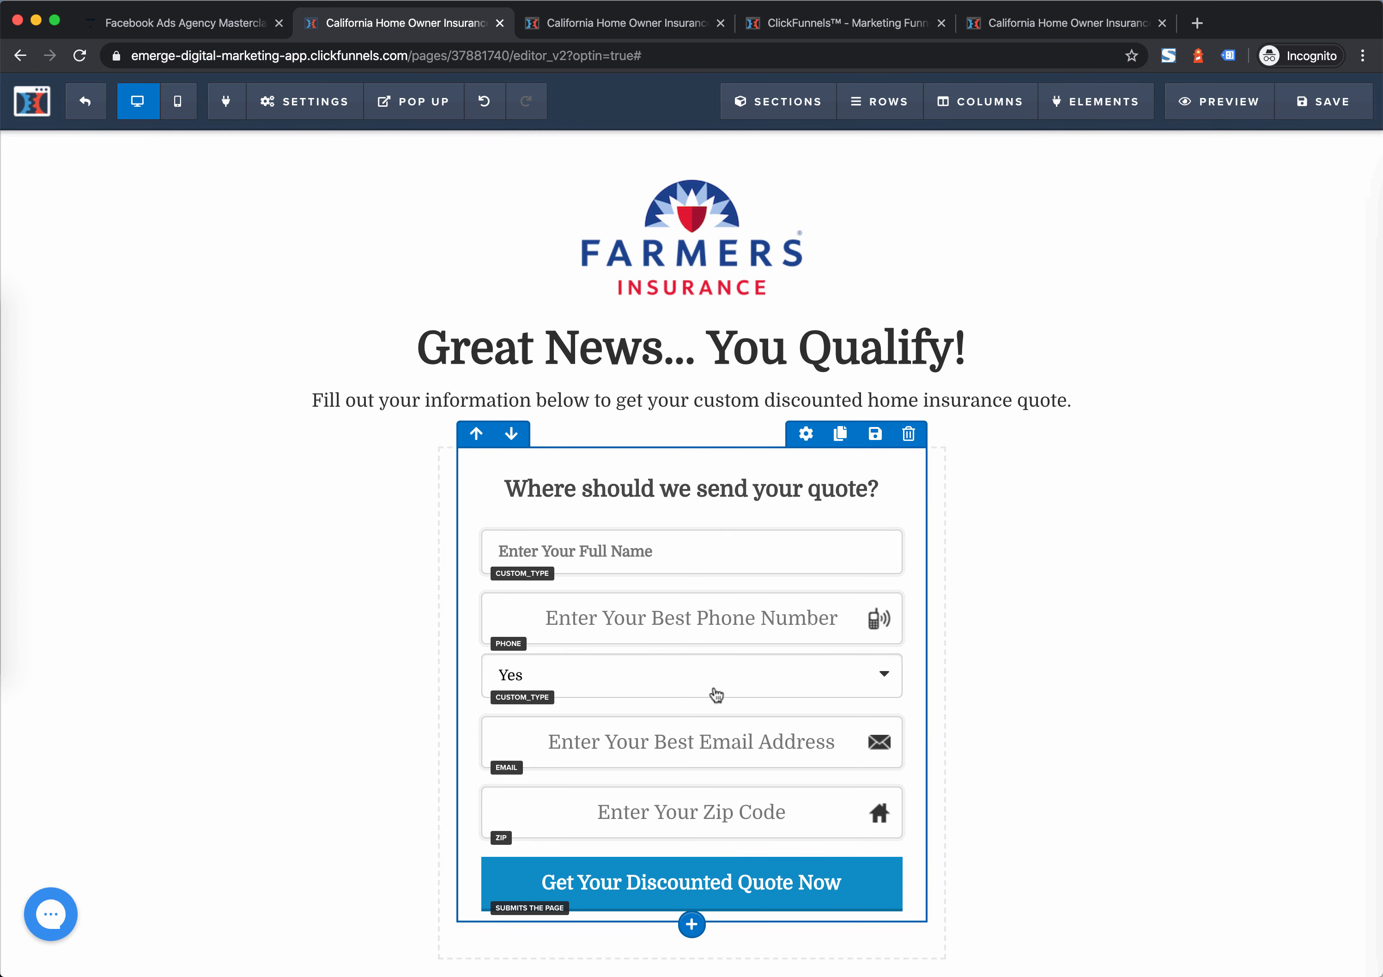
# Save the Qualified page and check the select box's options in a preview
pyautogui.click(741, 688)
pyautogui.click(1312, 115)
pyautogui.click(1317, 105)
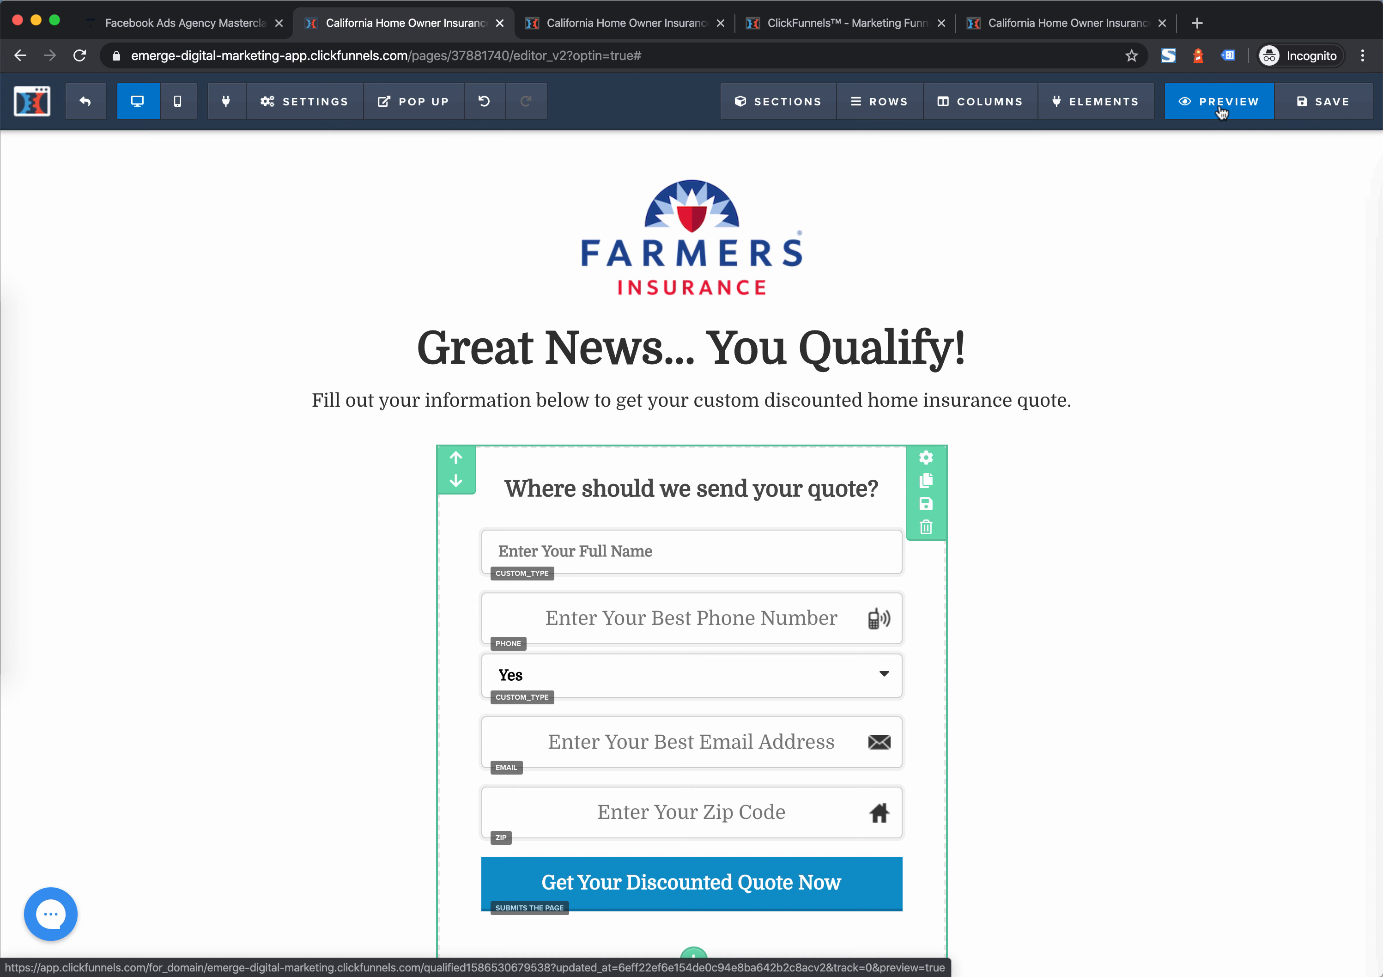
pyautogui.click(1221, 103)
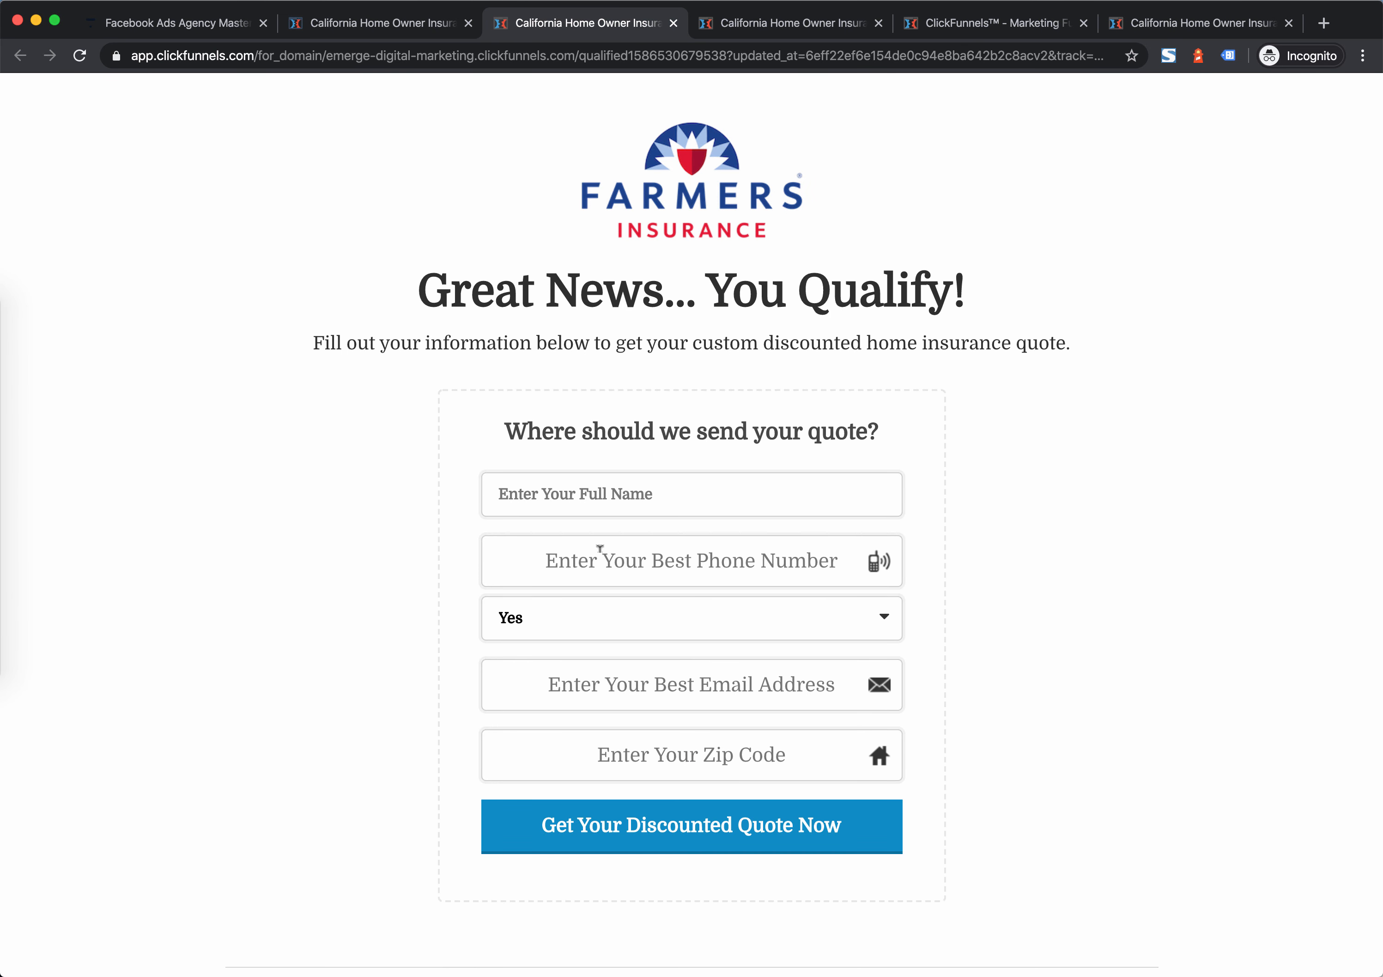
pyautogui.click(561, 629)
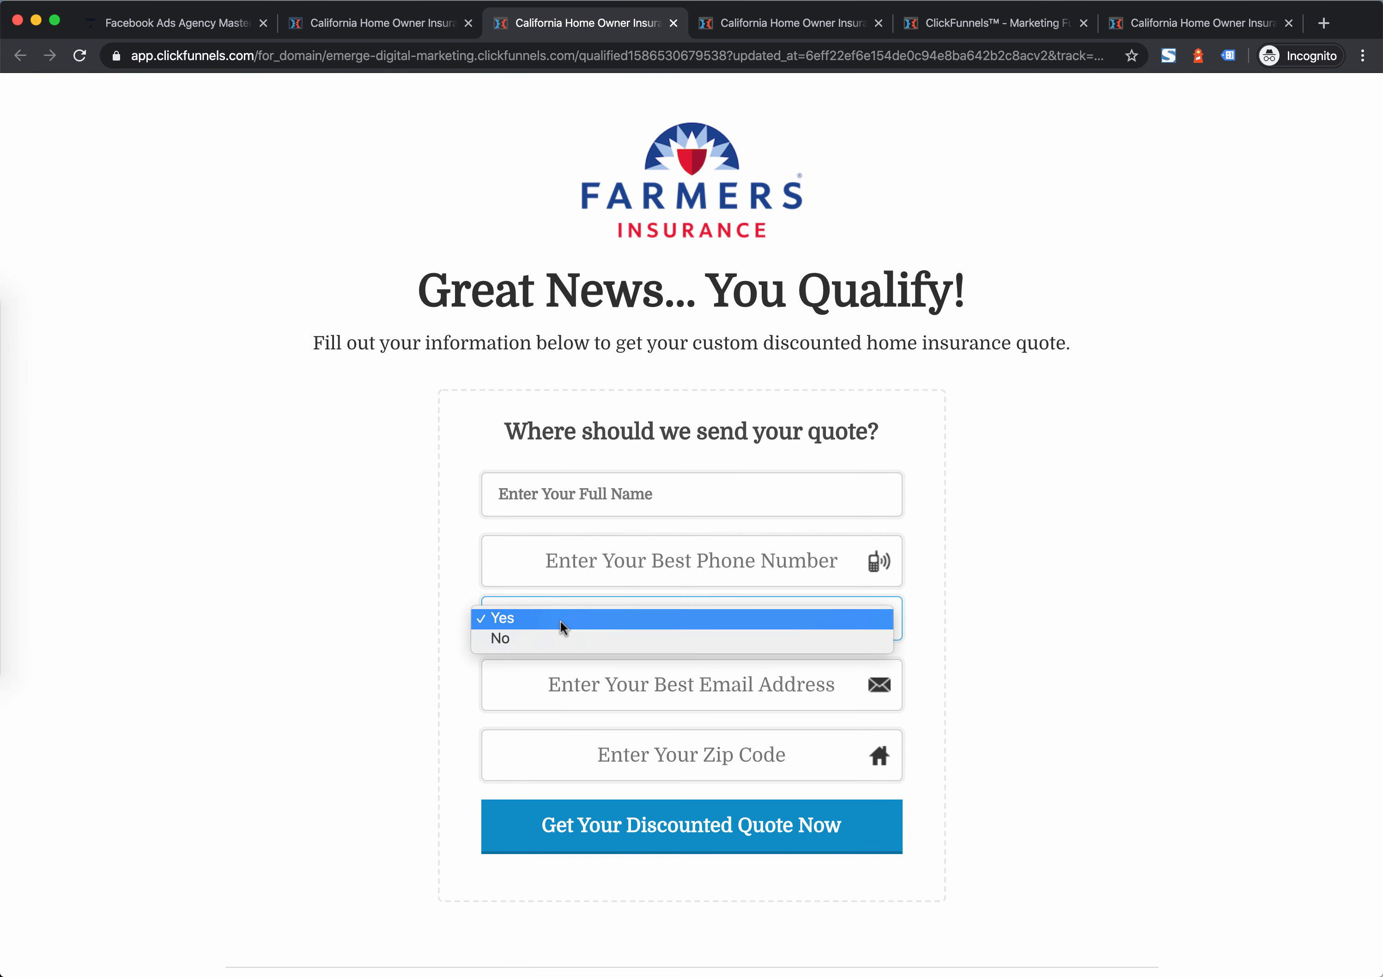
pyautogui.click(817, 613)
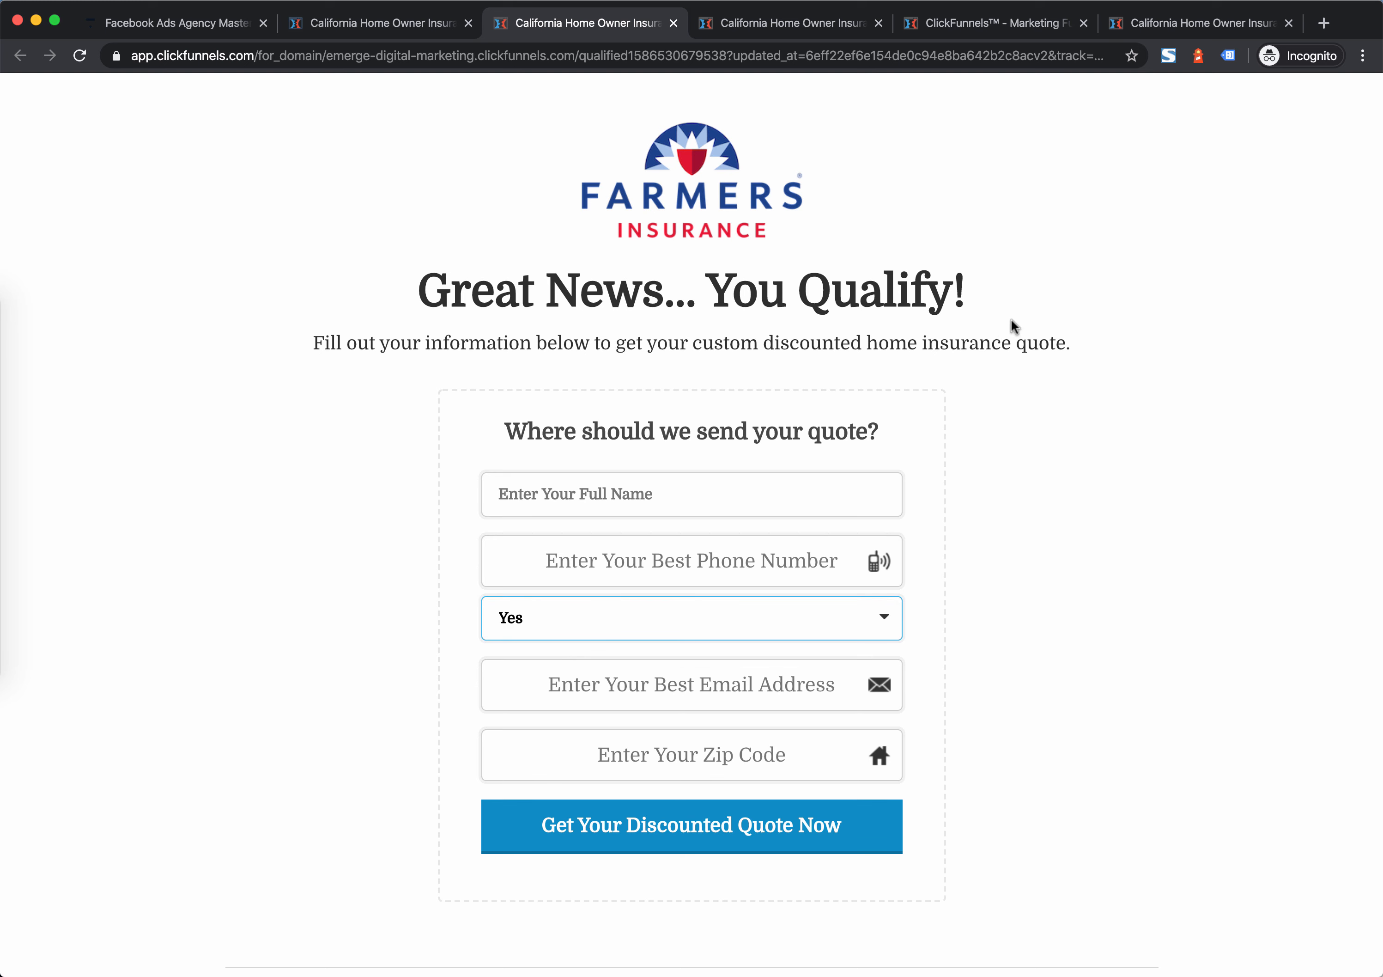
# Back in the page editor, insert a sub-headline below the select box reading "Do you smoke?"
pyautogui.click(366, 23)
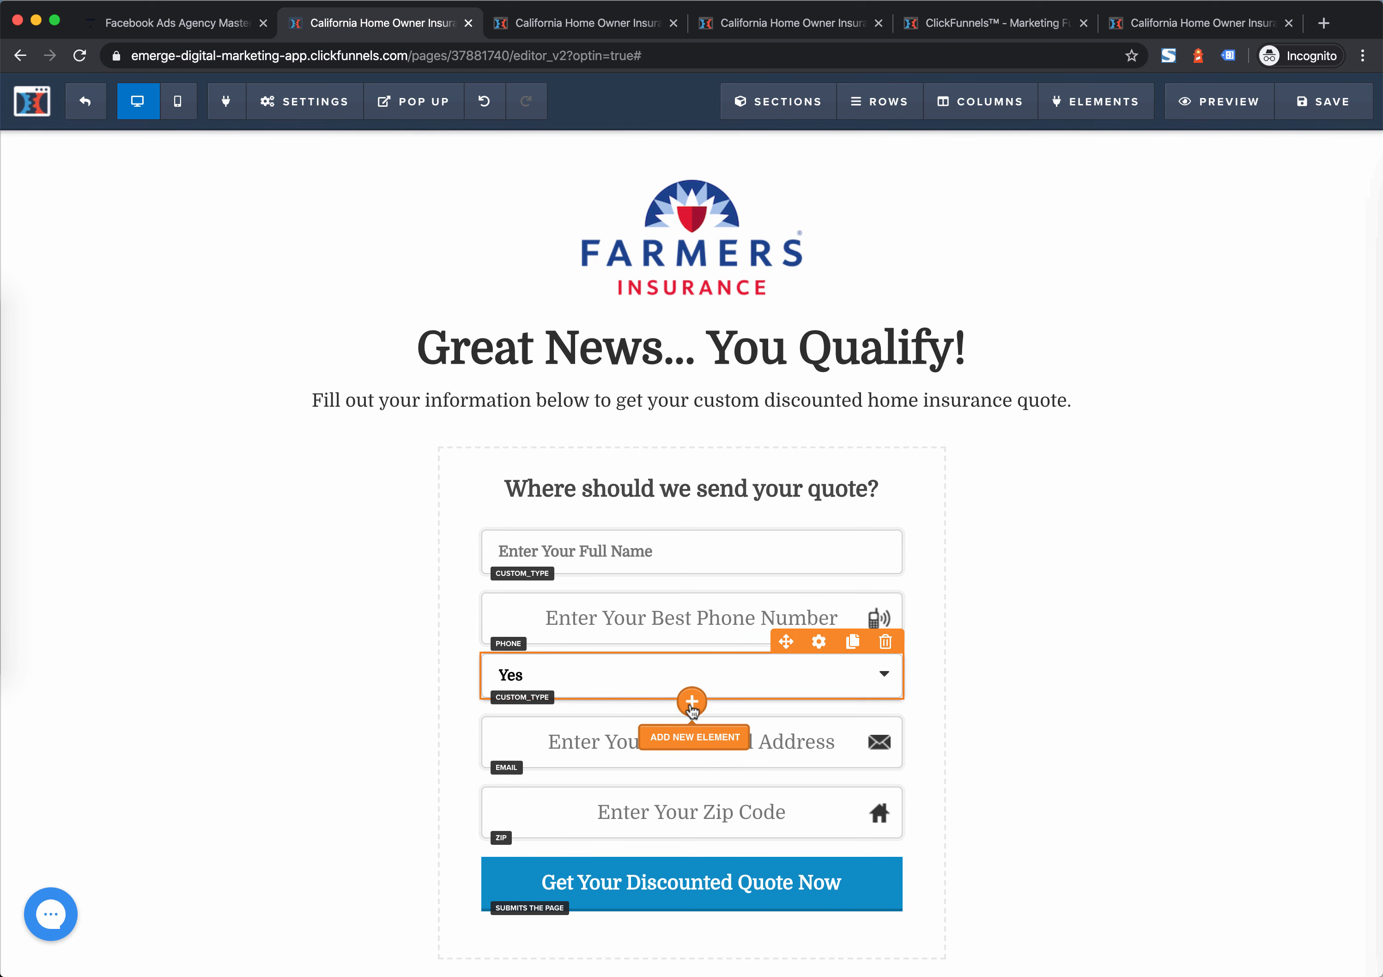
pyautogui.click(692, 701)
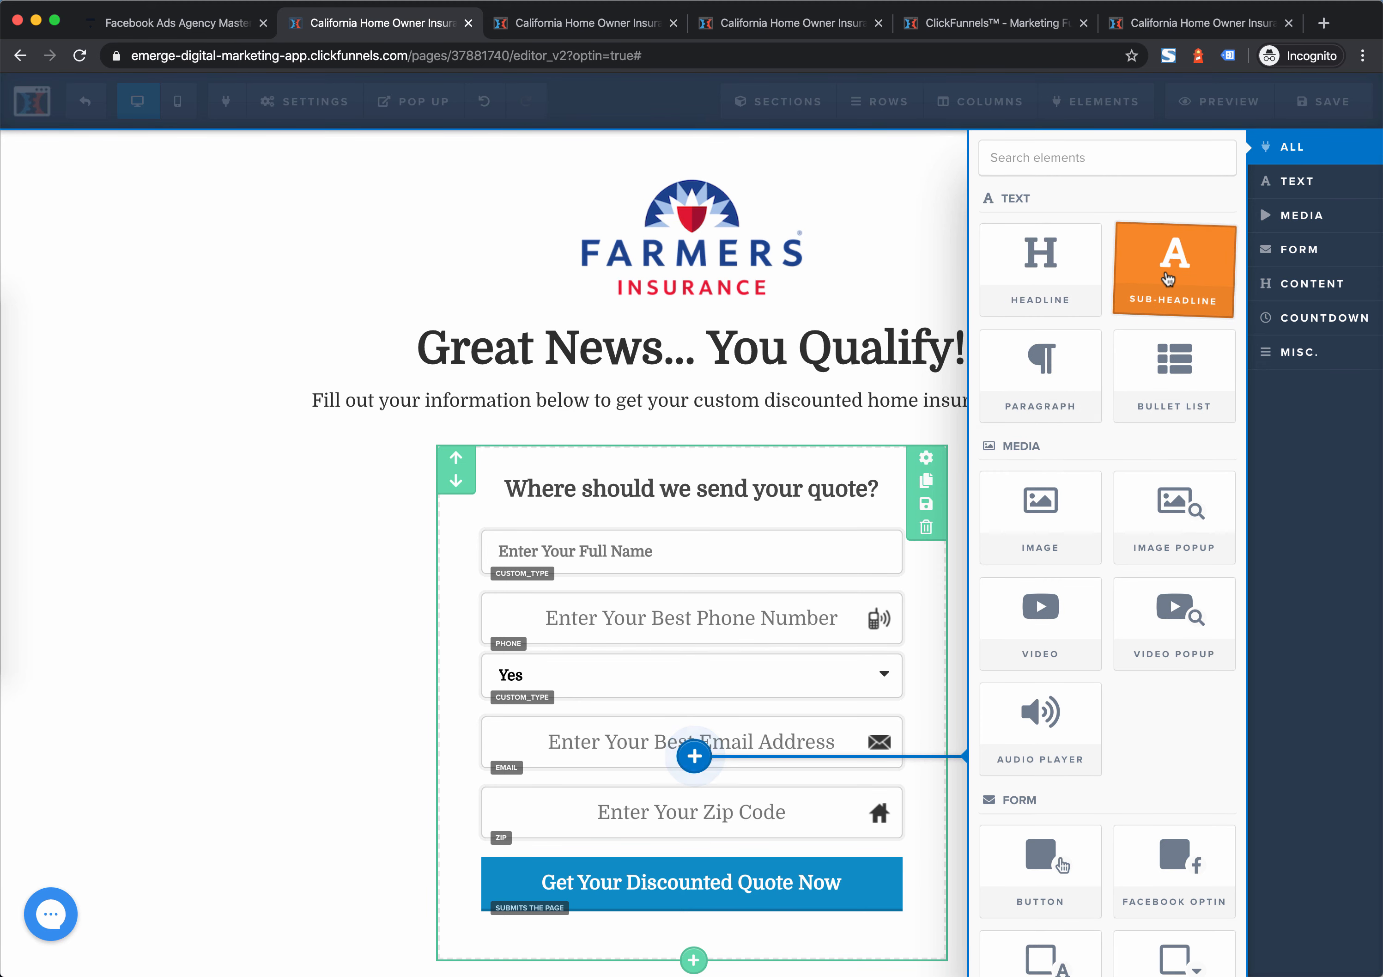
pyautogui.click(1164, 278)
pyautogui.click(671, 736)
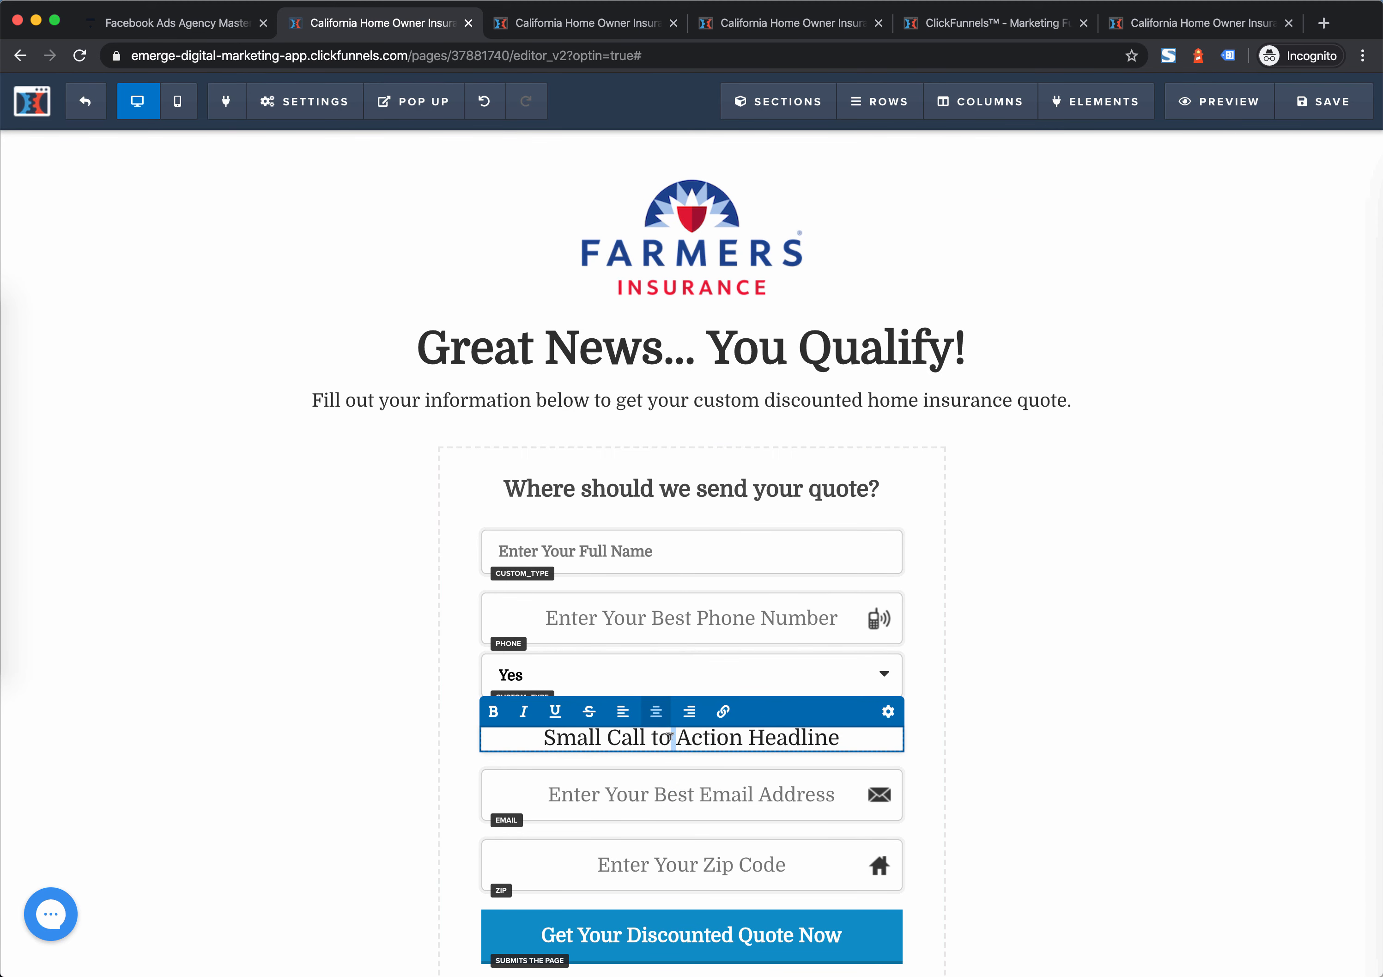
pyautogui.tripleClick(670, 736)
pyautogui.write('Do yo')
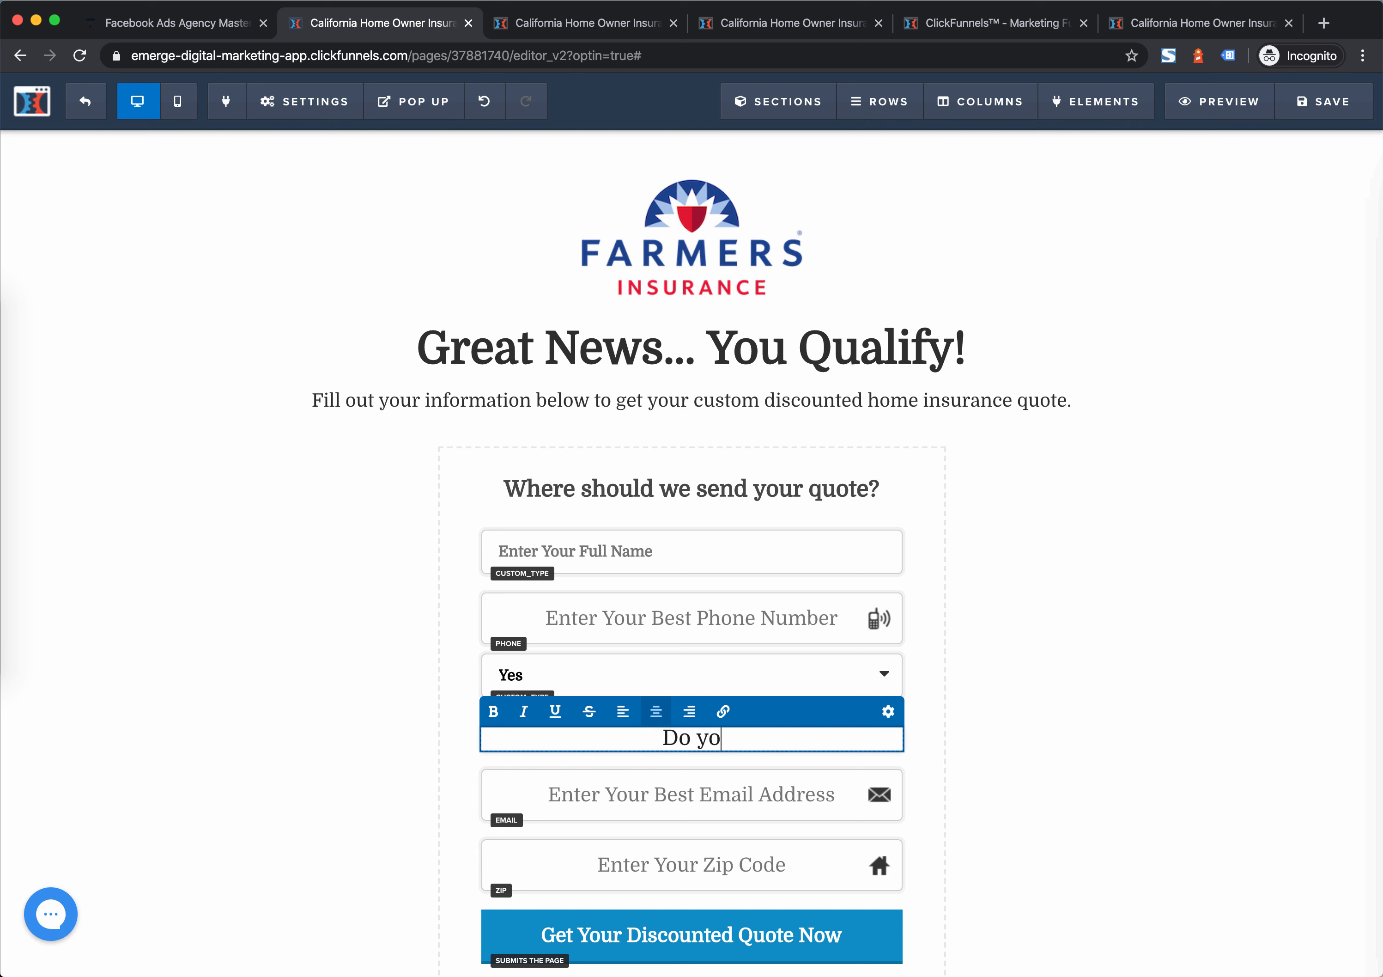
pyautogui.write('u smoke?')
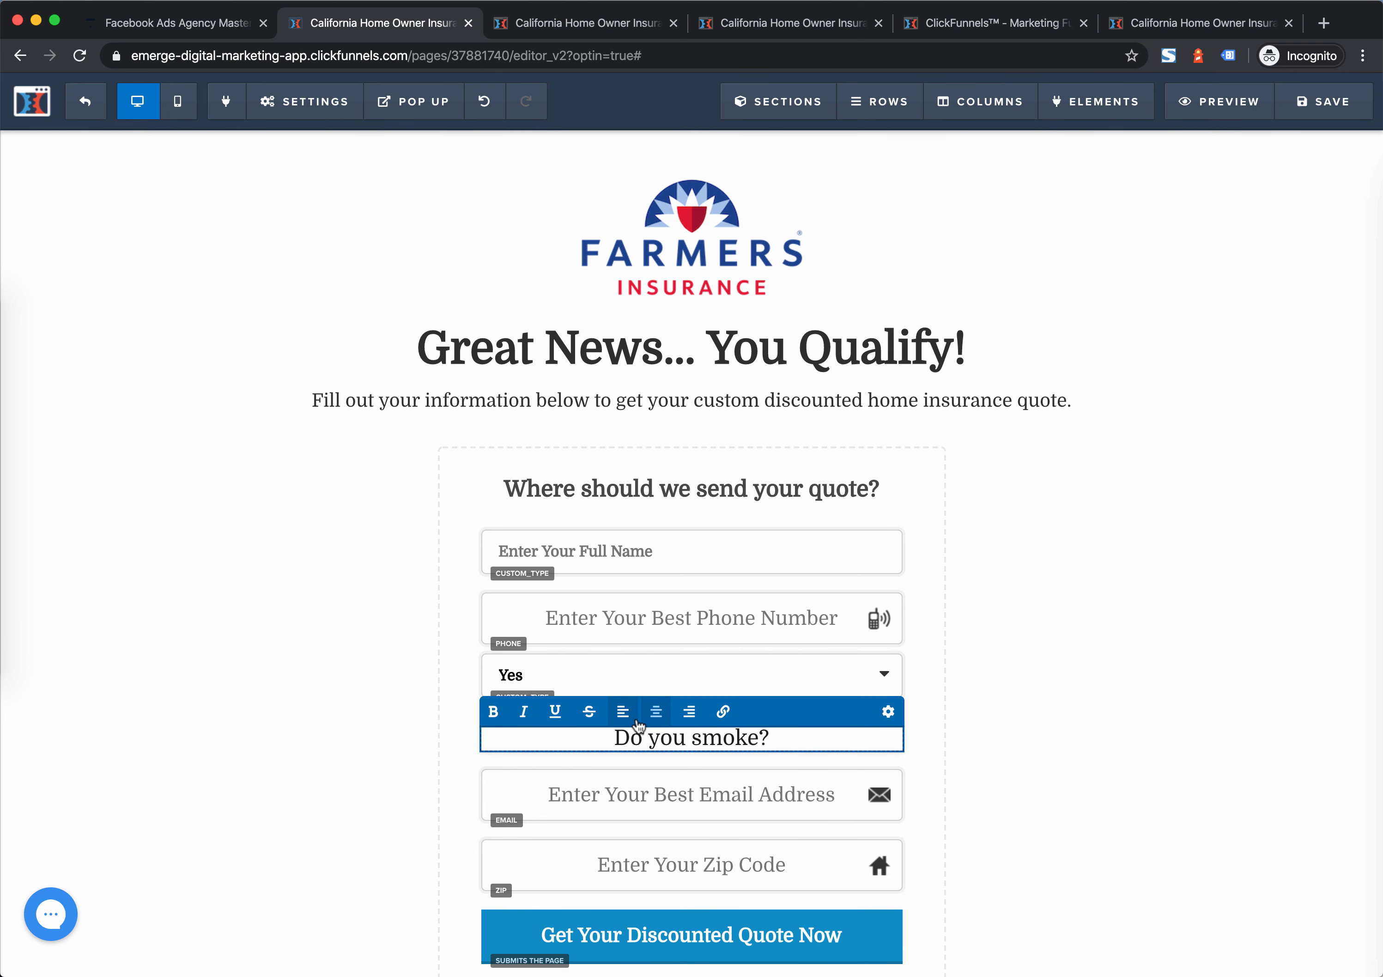
# Left-align the "Do you smoke?" sub-headline and move it above the select box
pyautogui.click(628, 718)
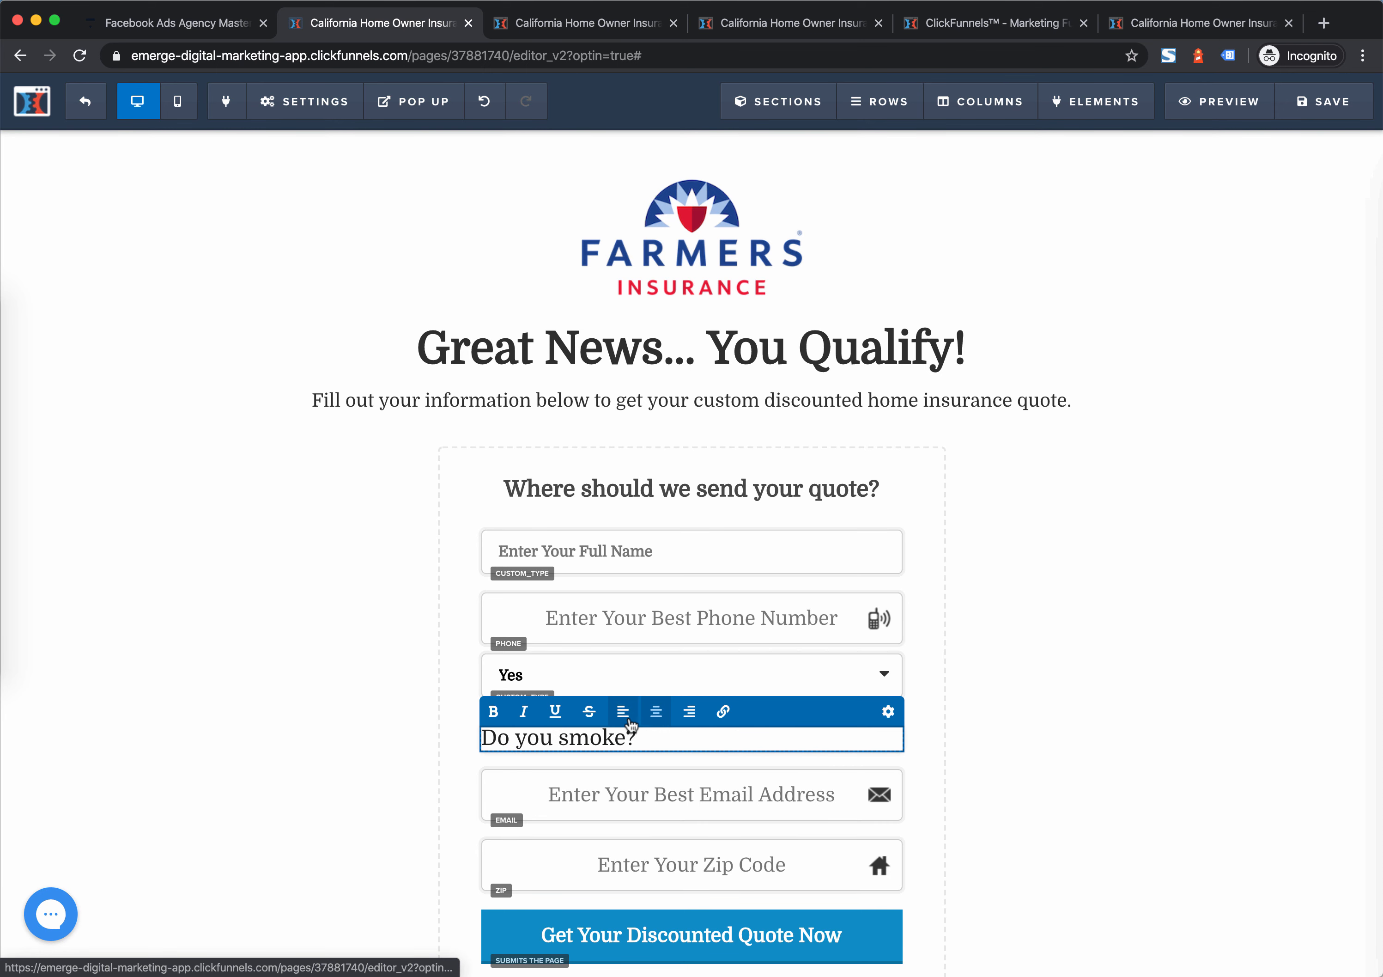
pyautogui.click(794, 767)
pyautogui.moveTo(772, 711); pyautogui.dragTo(770, 658)
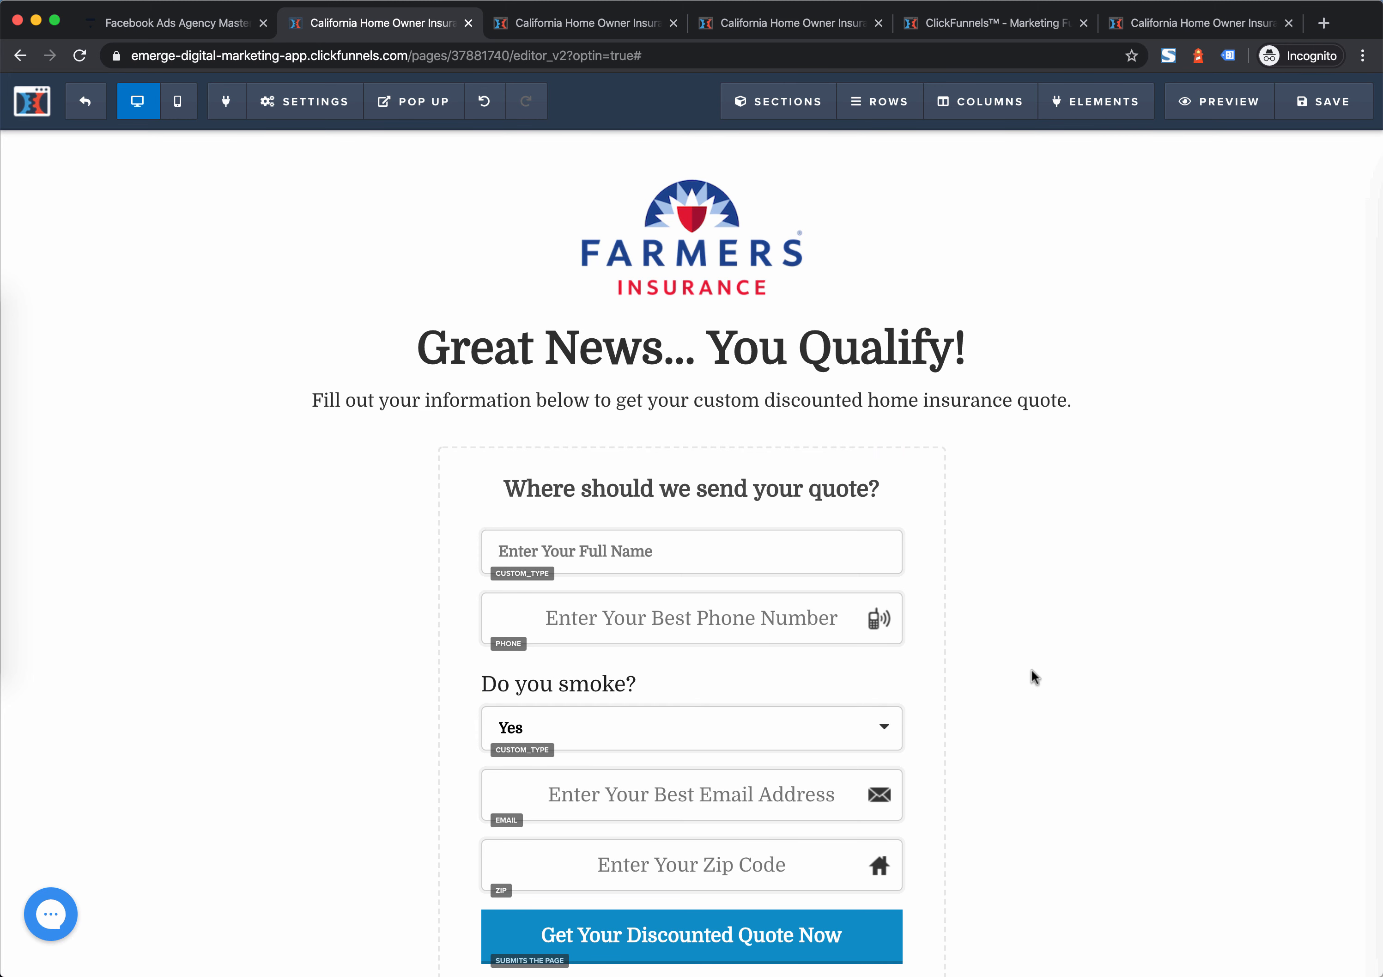
# Save the page and test its preview by answering No to "Do you smoke?"
pyautogui.click(1328, 93)
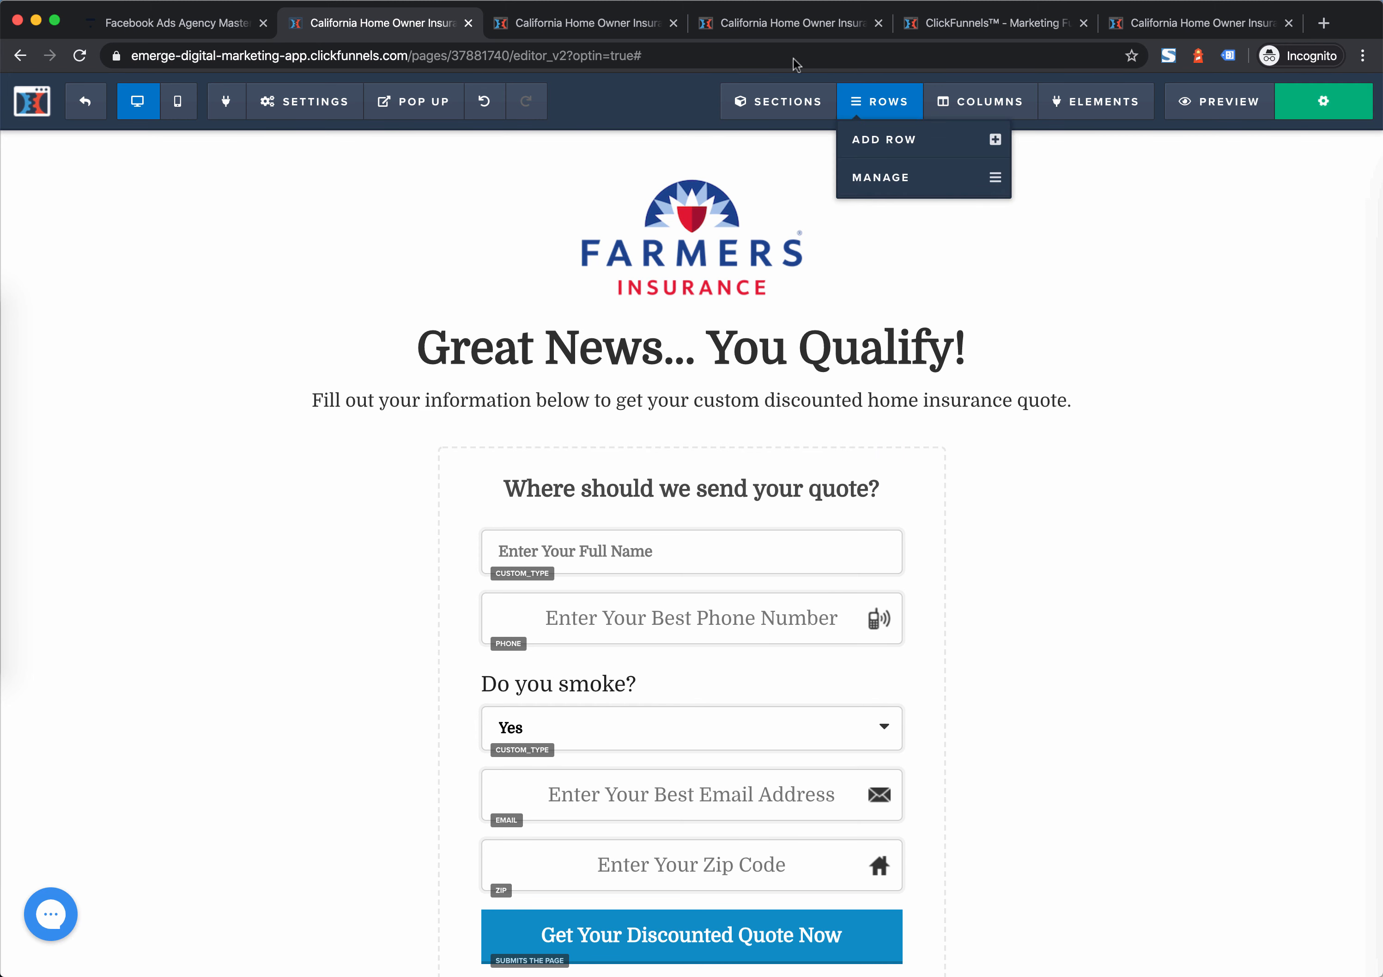
pyautogui.click(1205, 104)
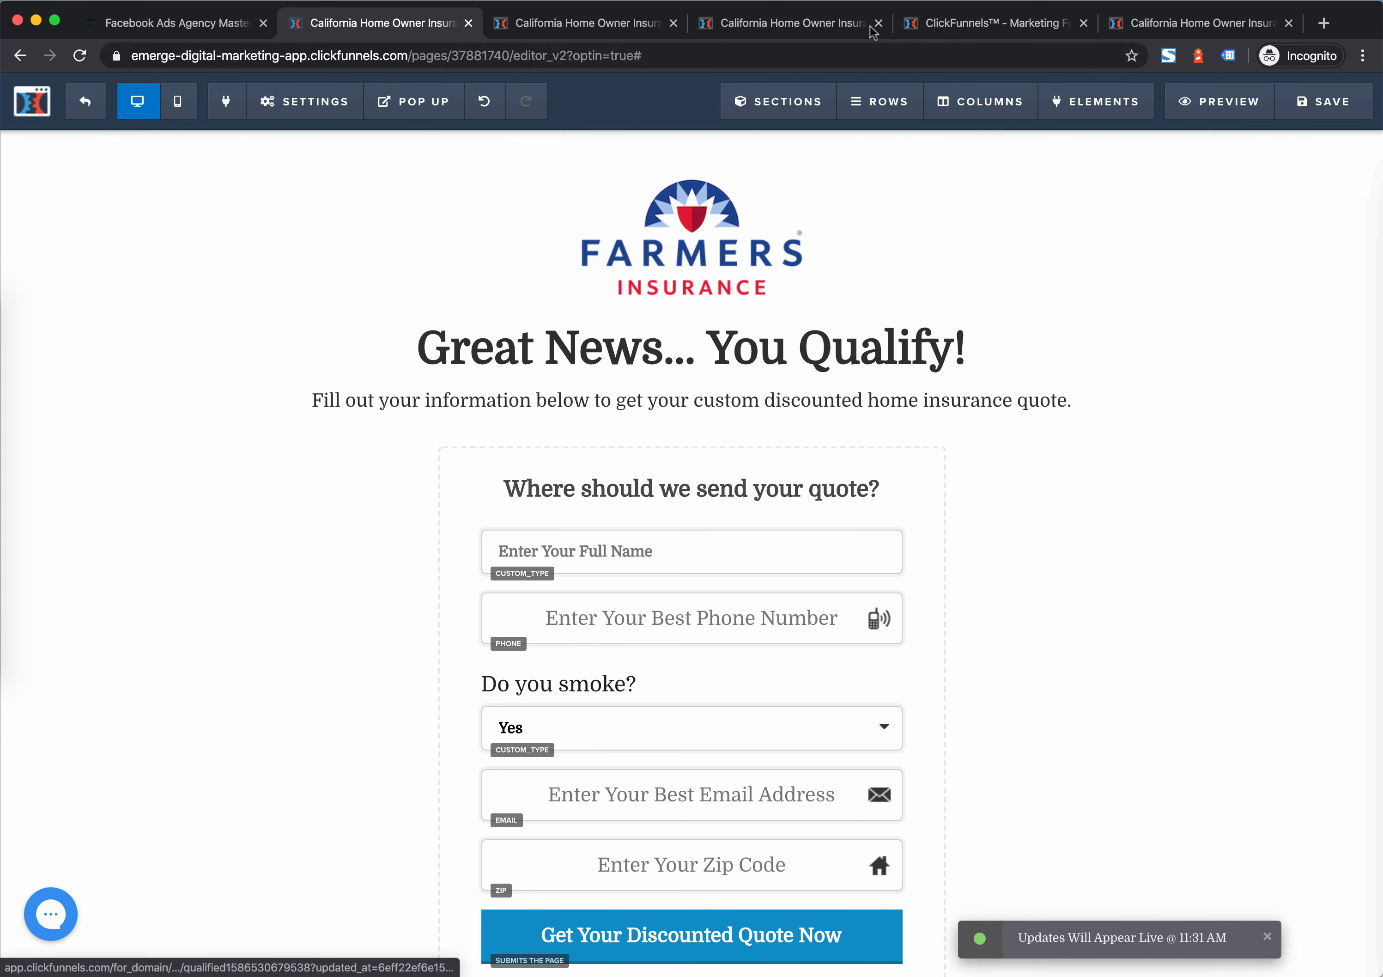
pyautogui.click(543, 27)
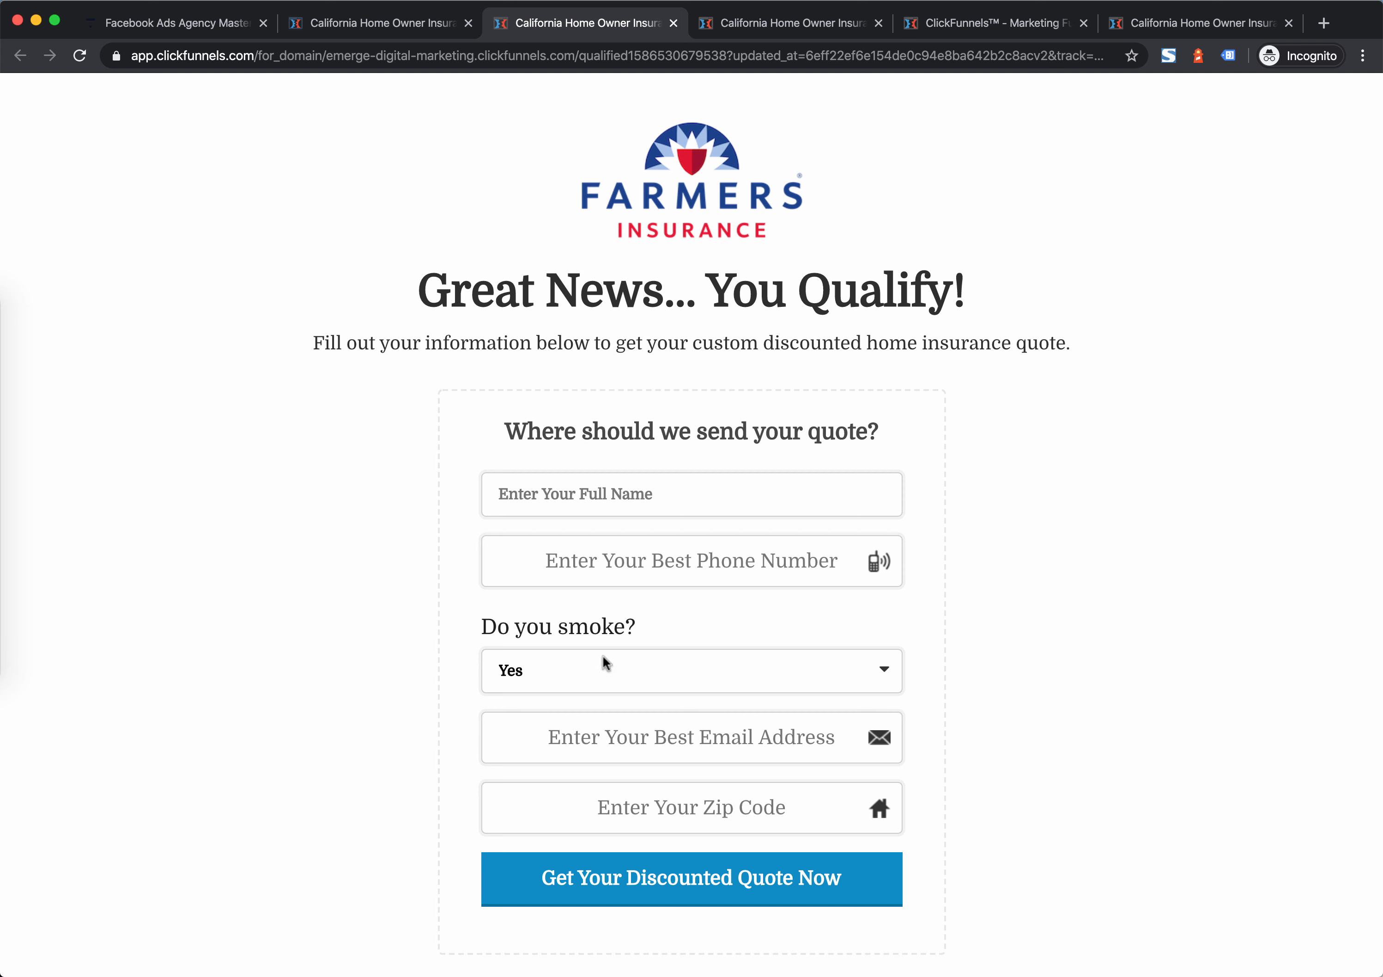
pyautogui.click(568, 689)
pyautogui.click(552, 692)
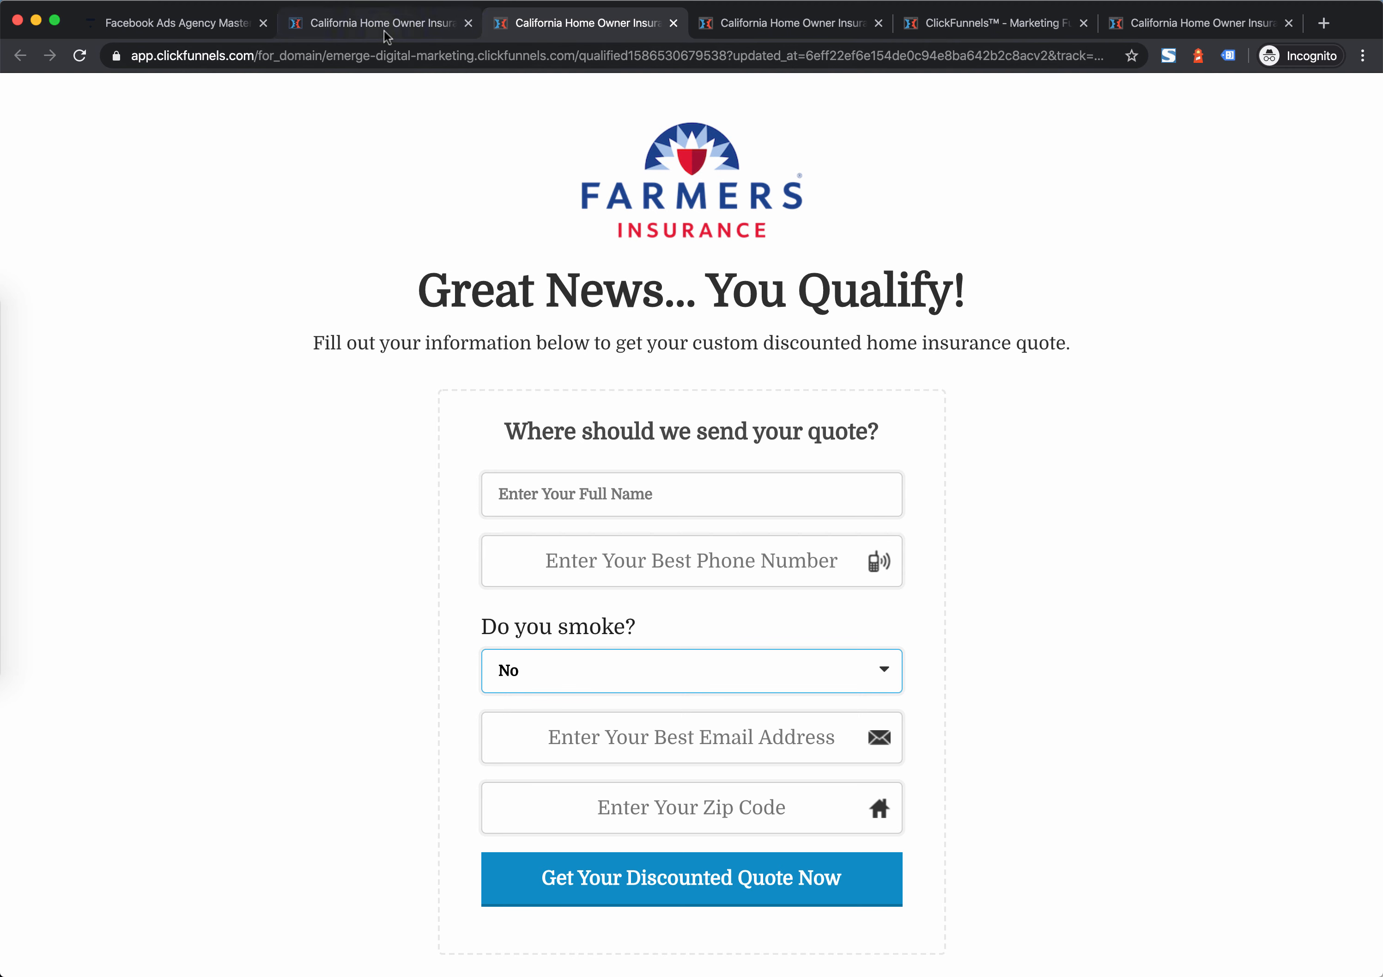
# Close the preview and the other extra ClickFunnels browser tabs, keeping the Qualified page's editor open
pyautogui.click(879, 23)
pyautogui.click(879, 23)
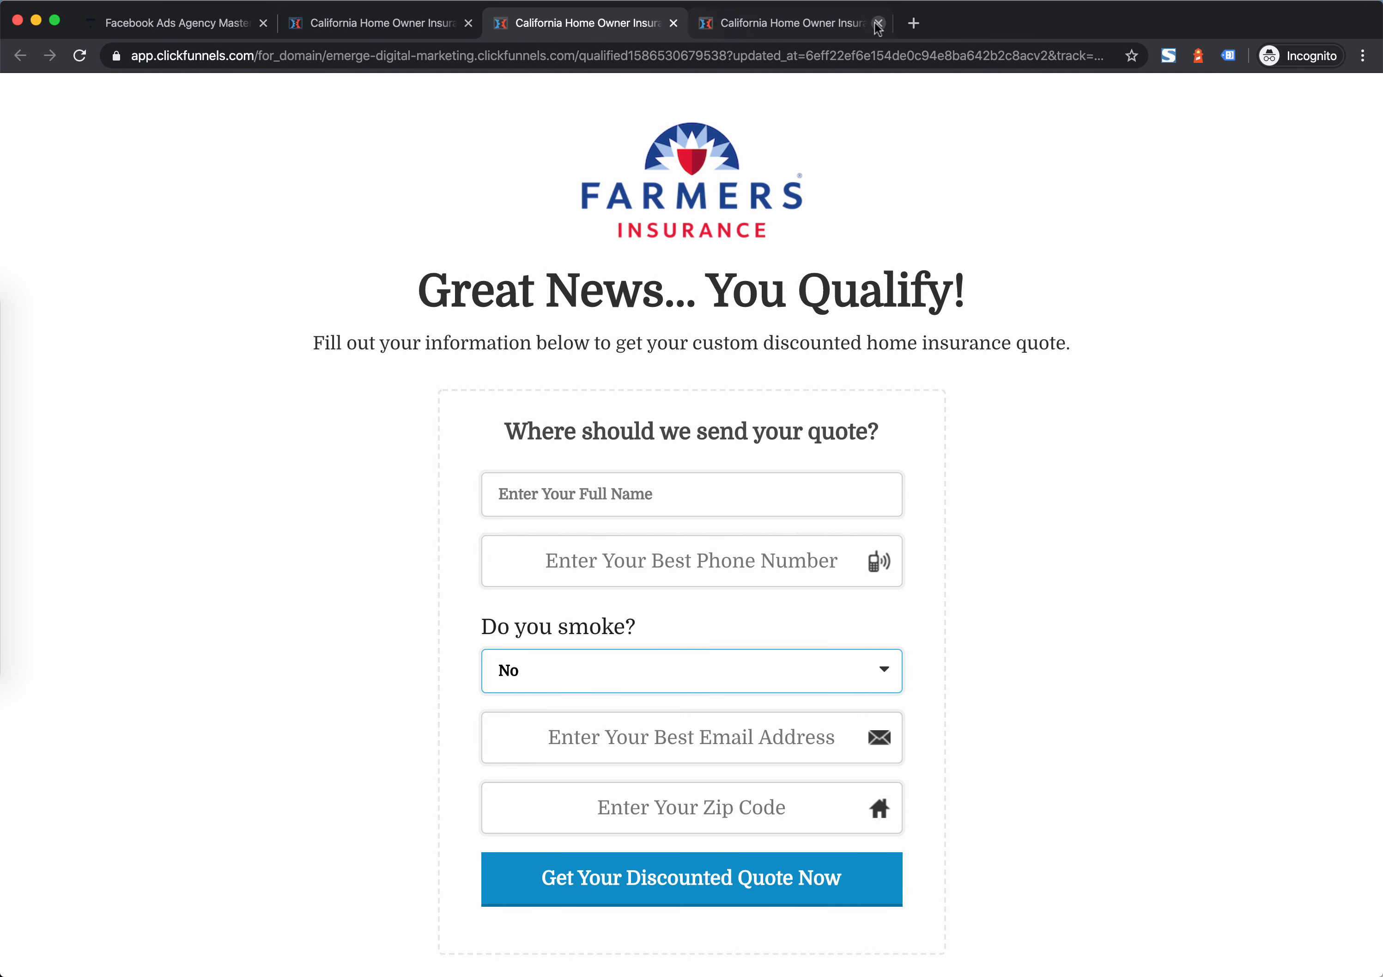
pyautogui.click(879, 23)
pyautogui.click(721, 23)
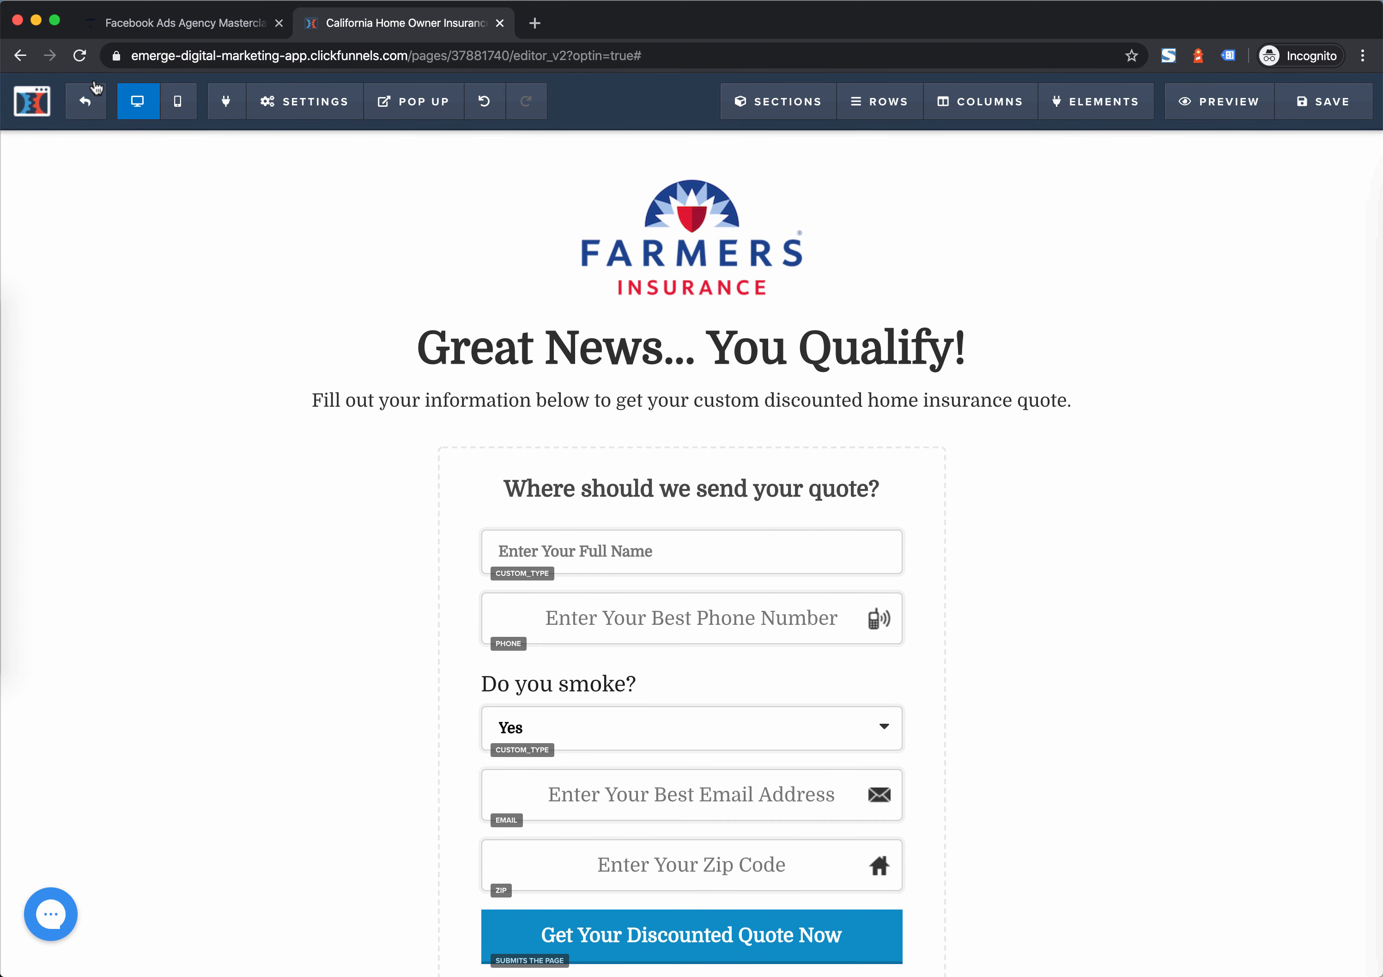
# Leave the Qualified page's editor and open the funnel's Thank You page for editing
pyautogui.click(86, 98)
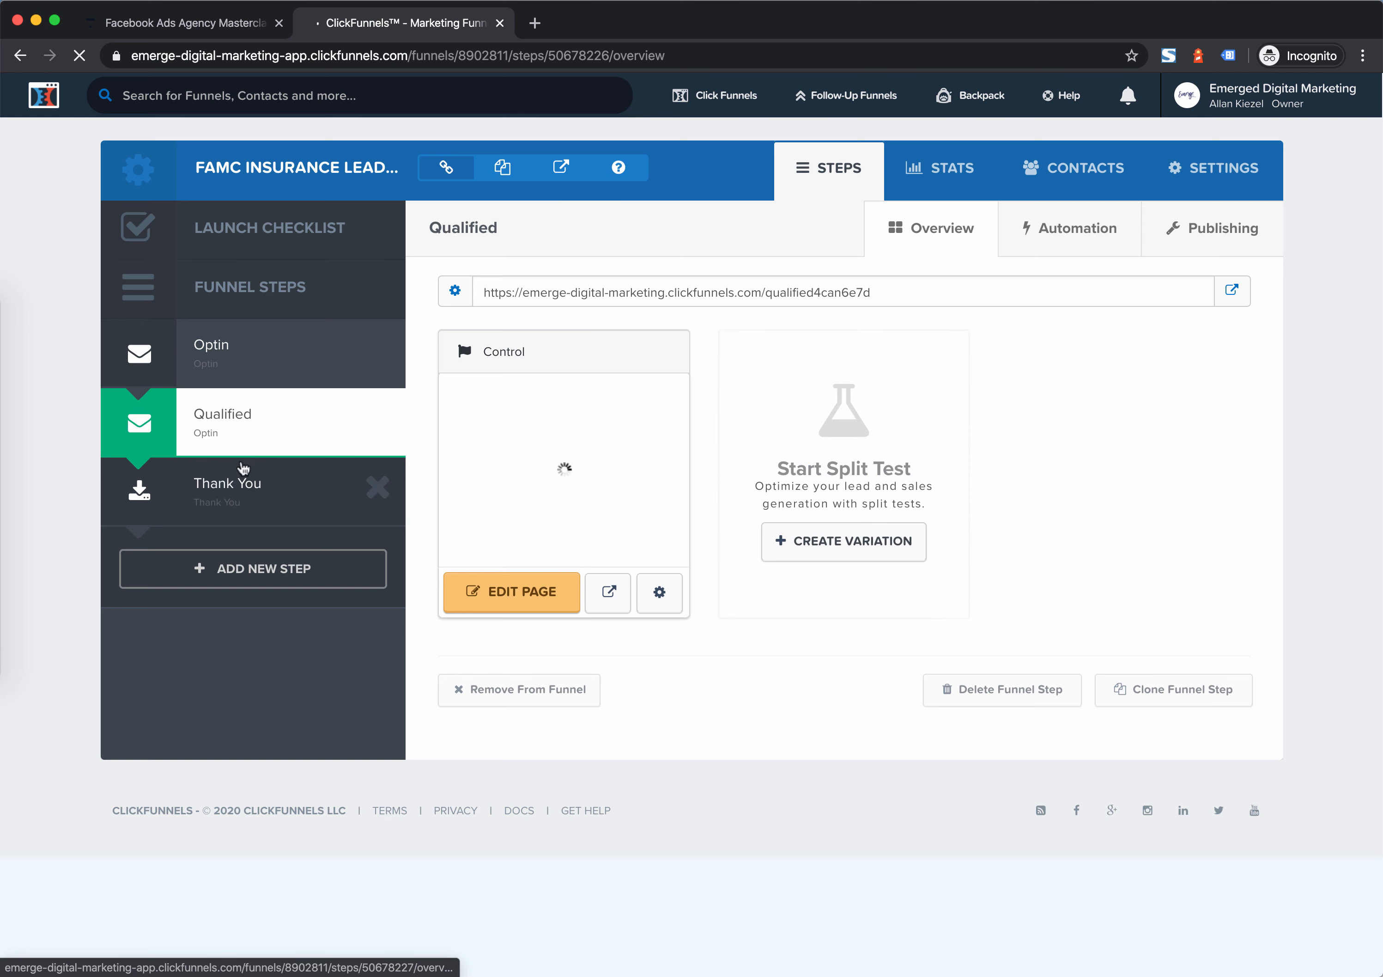
pyautogui.click(226, 490)
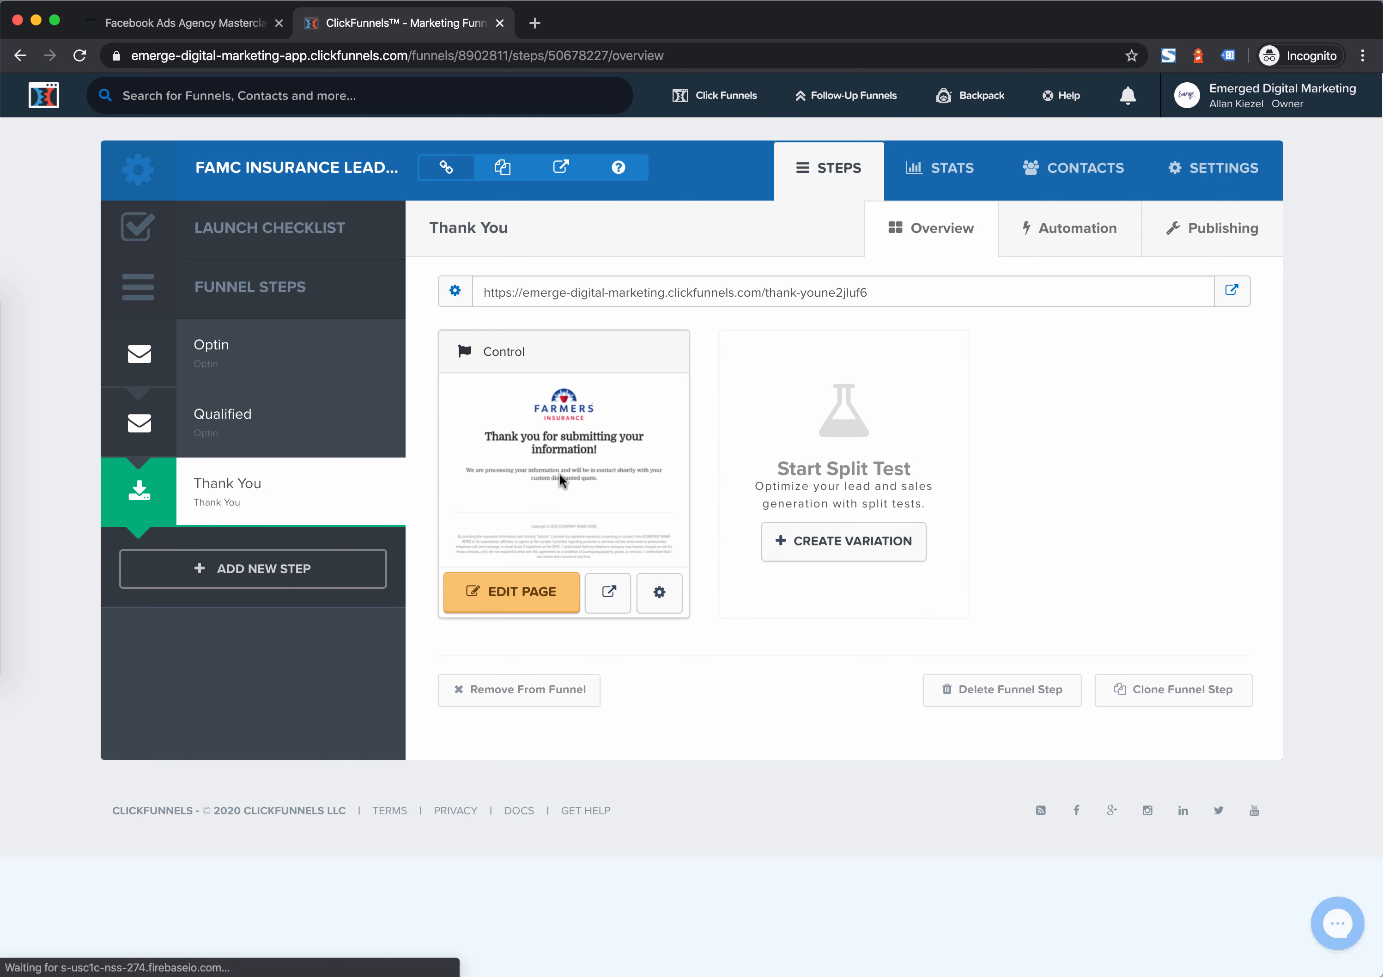
pyautogui.click(529, 598)
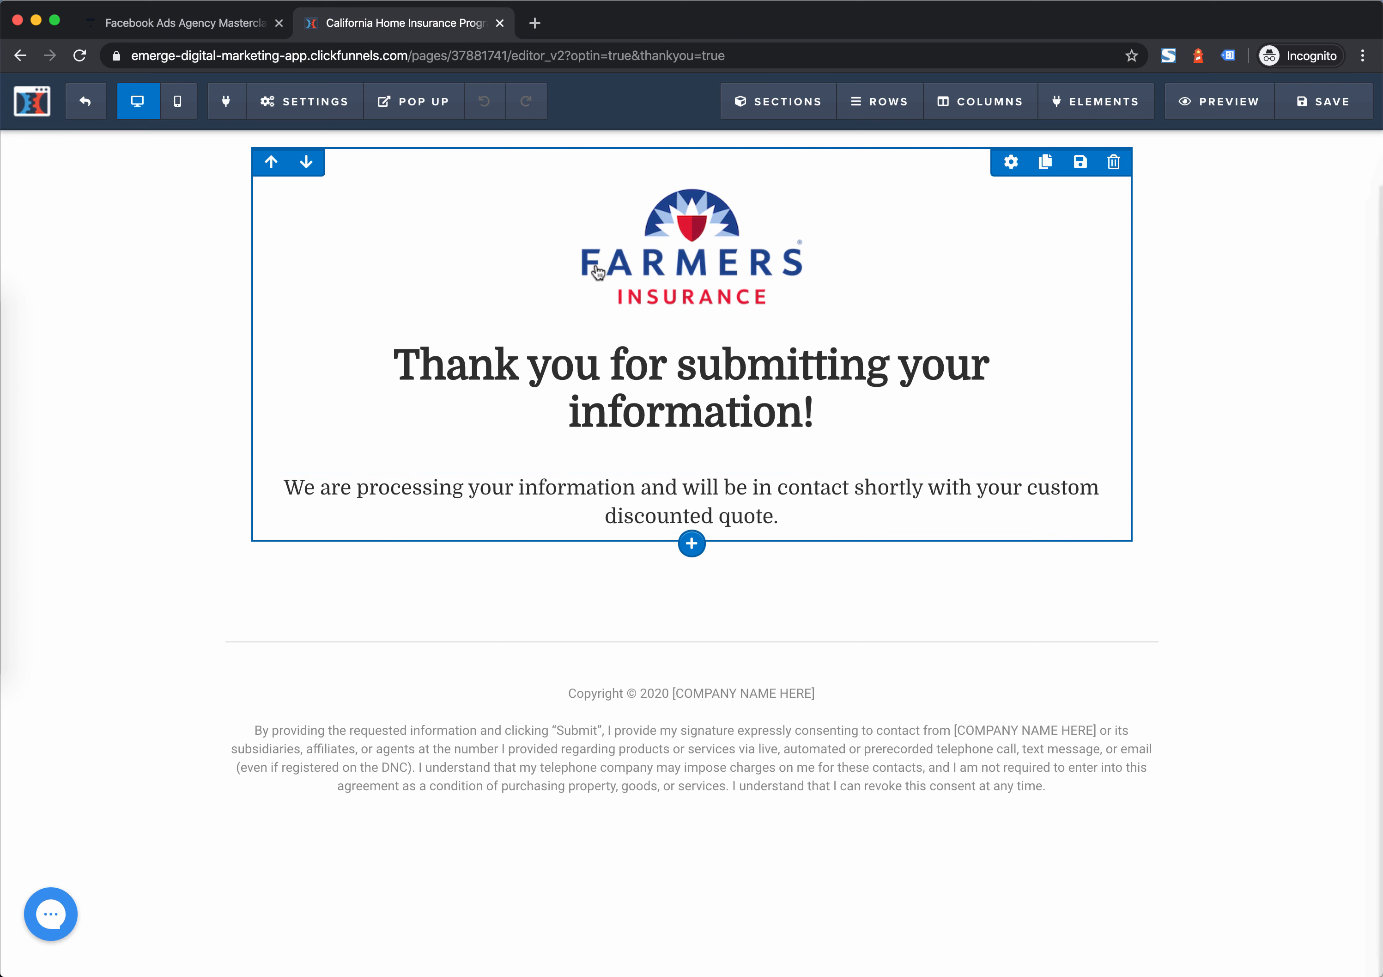
# Leave the Thank You page's editor, view the funnel's contacts and return to the funnel steps
pyautogui.click(86, 101)
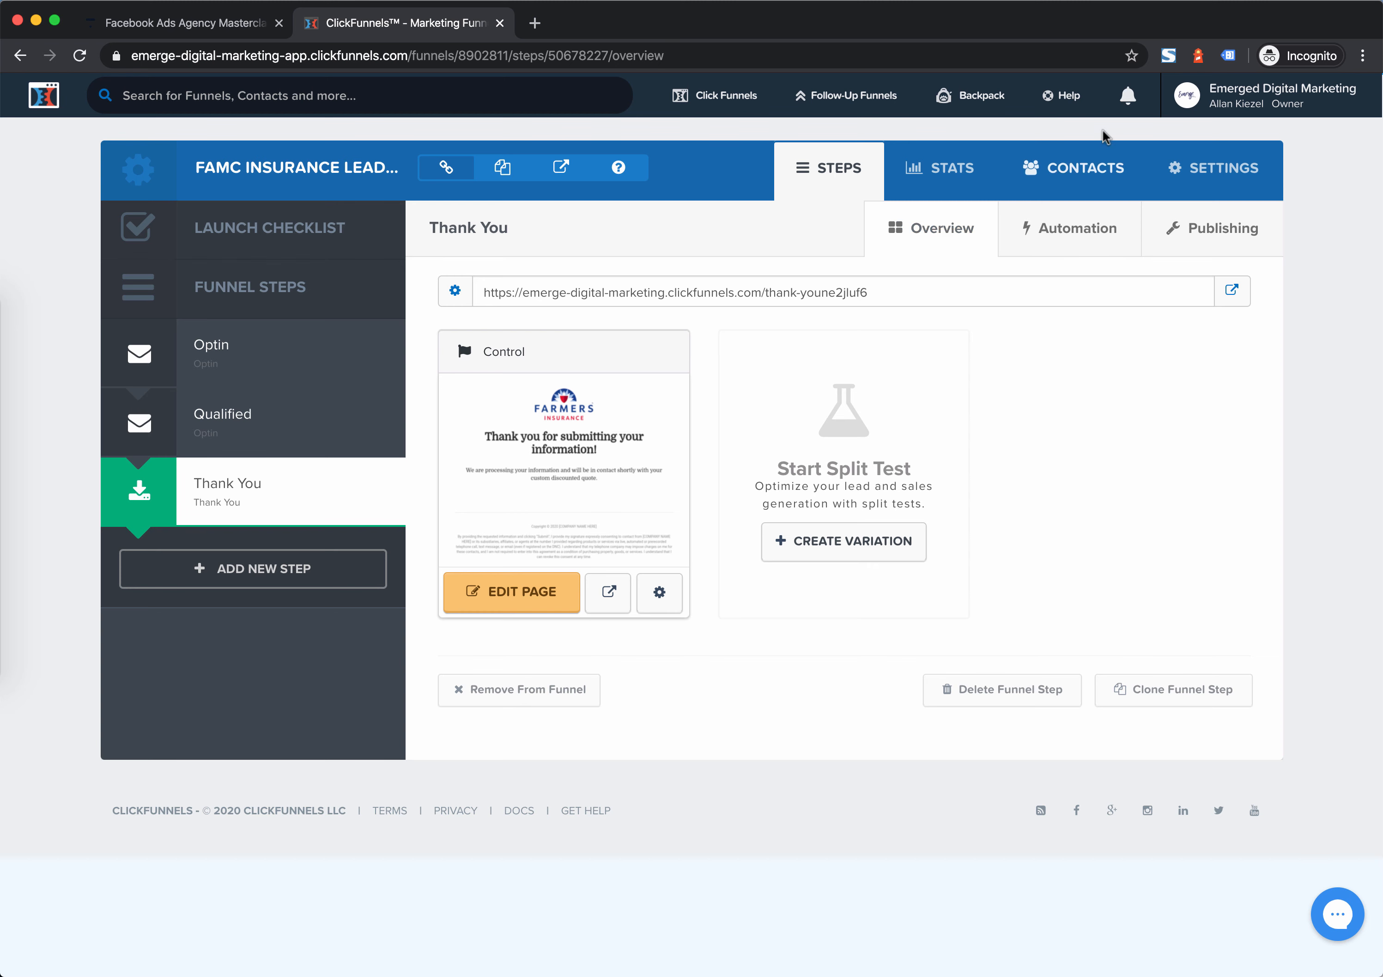
pyautogui.click(1088, 149)
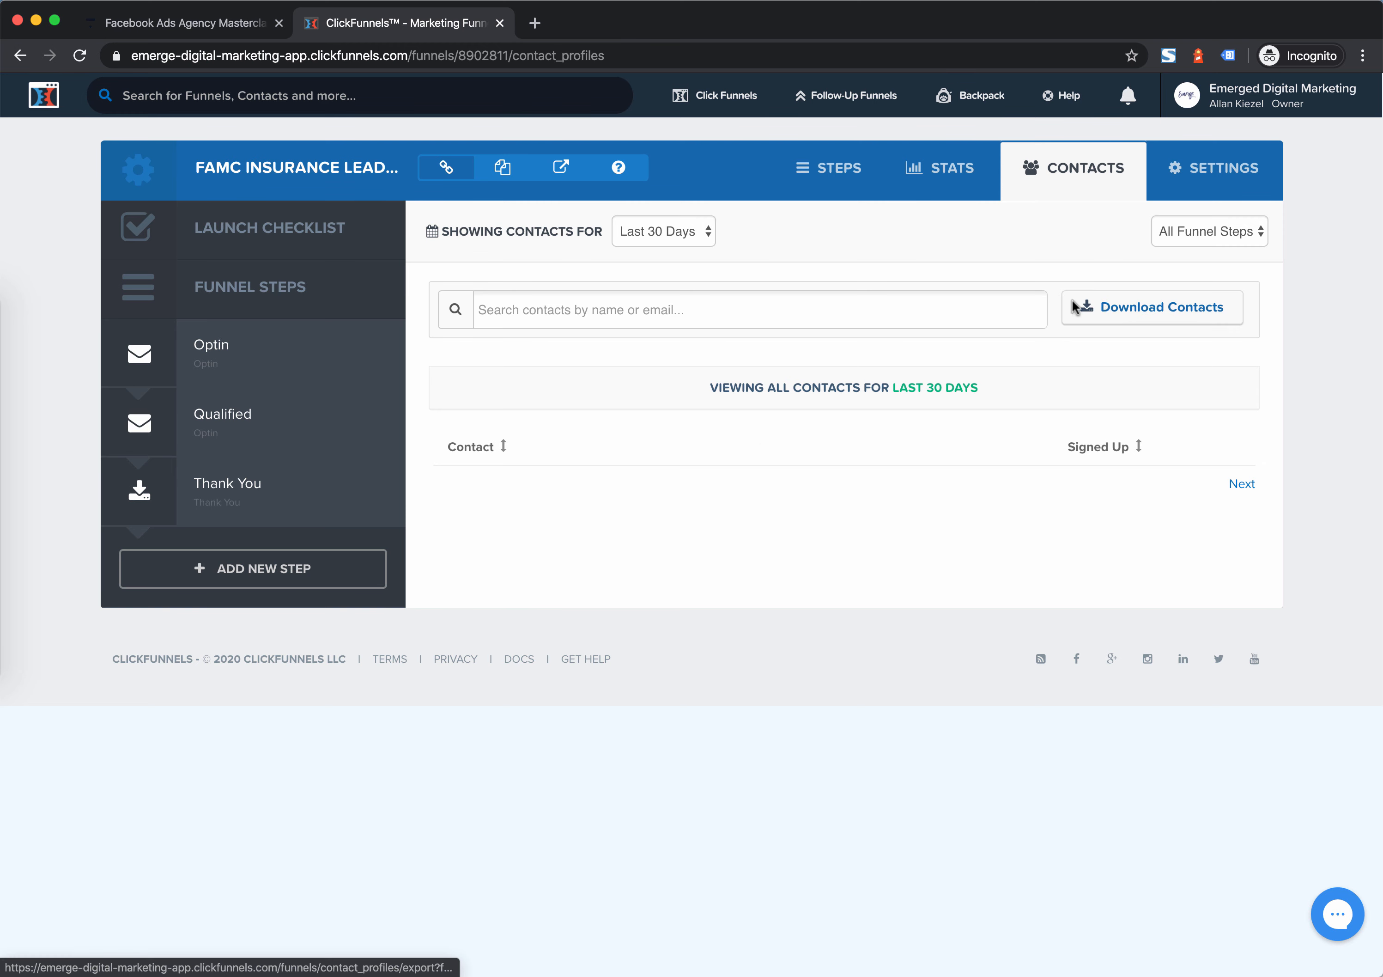
pyautogui.click(836, 168)
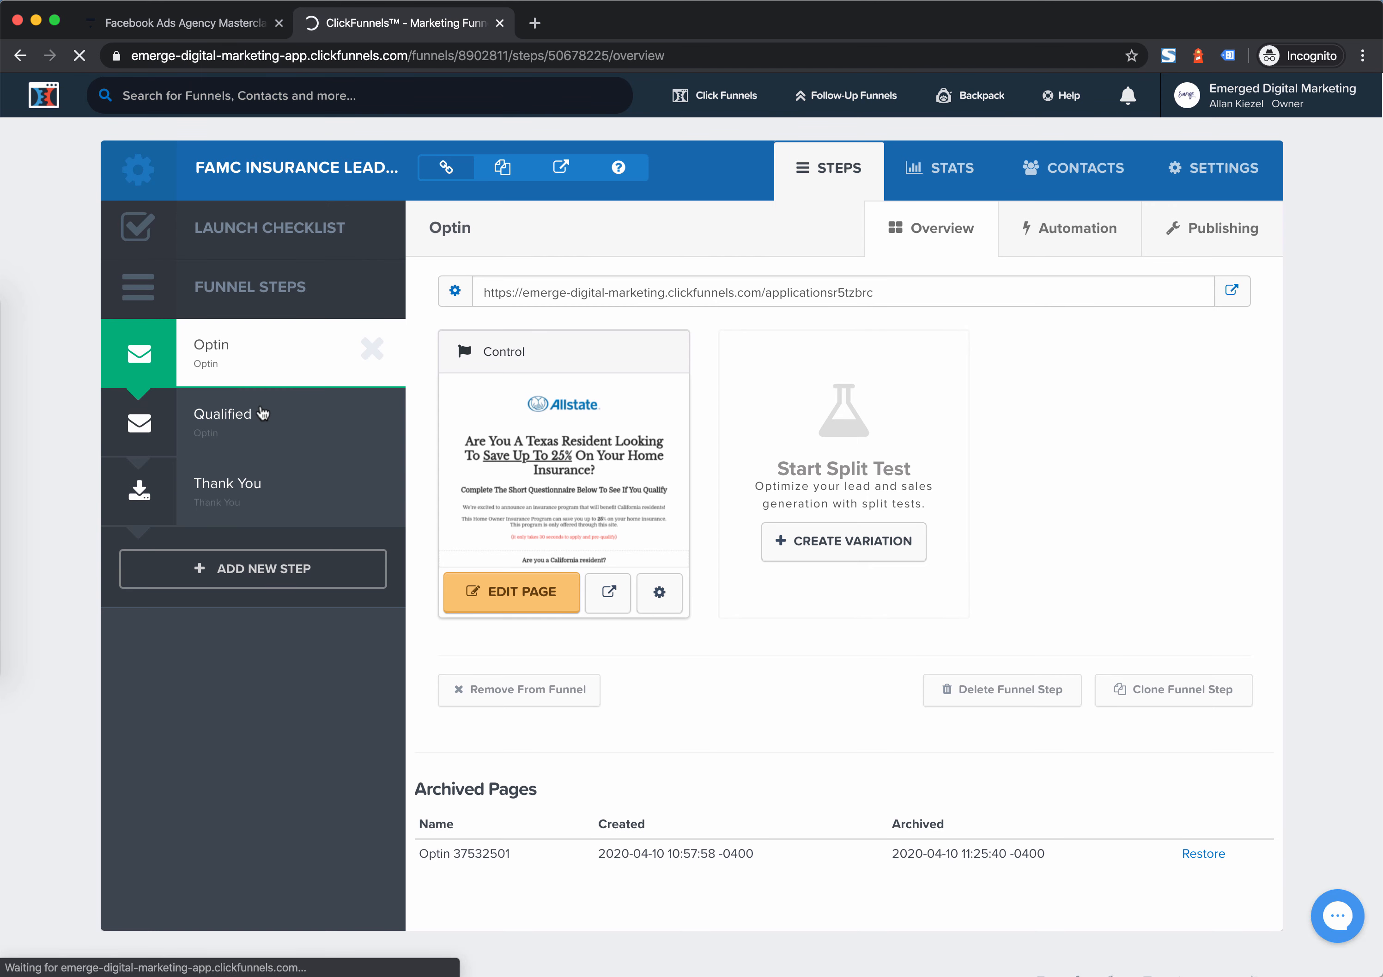
# View the automation events of the Optin step and of the Qualified step
pyautogui.click(1047, 229)
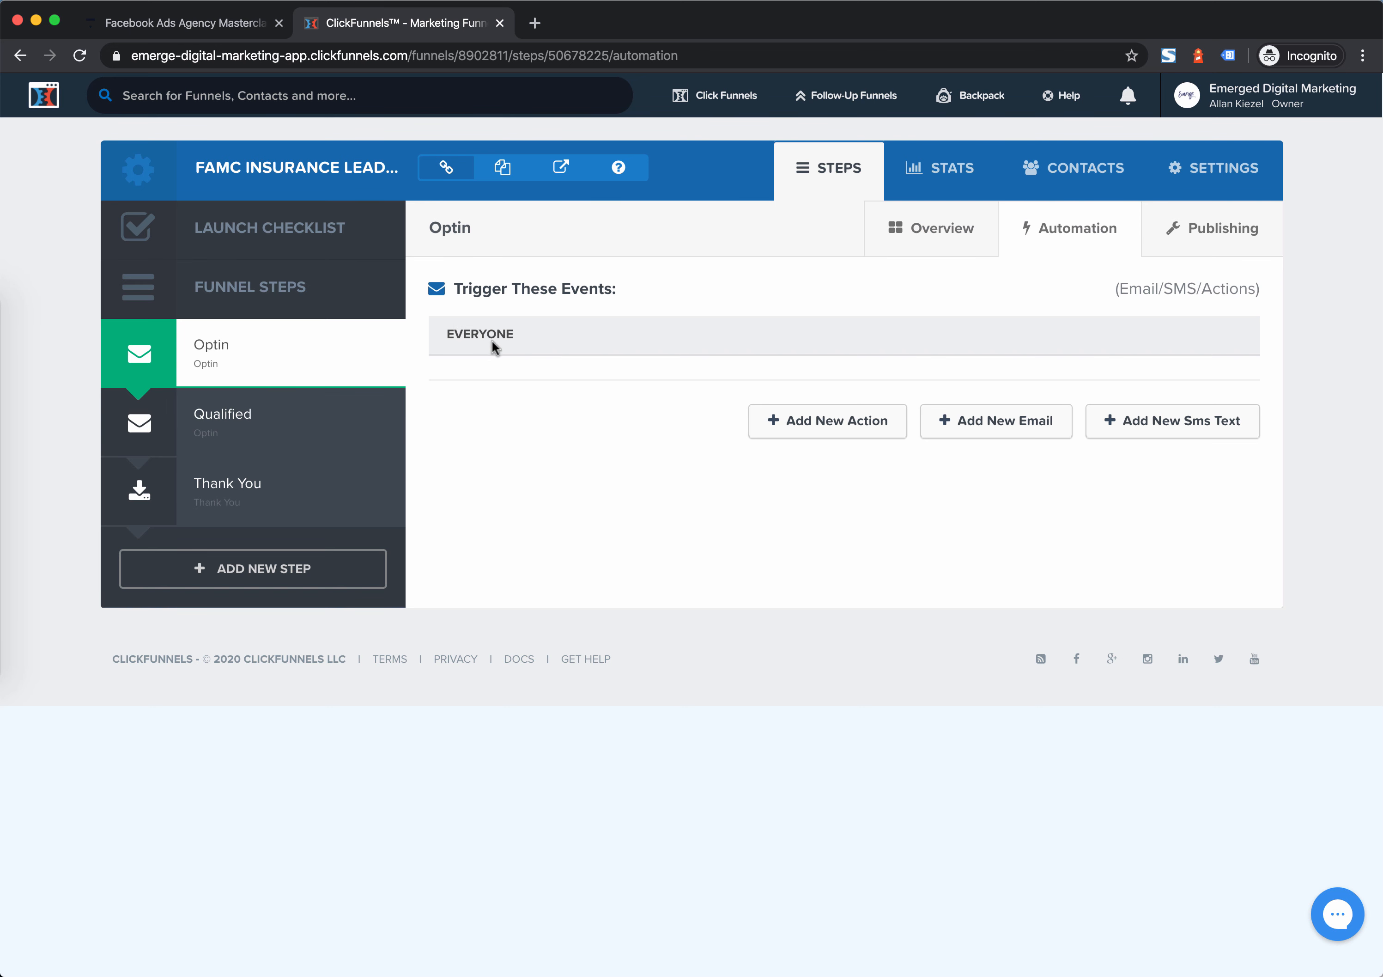
pyautogui.click(330, 439)
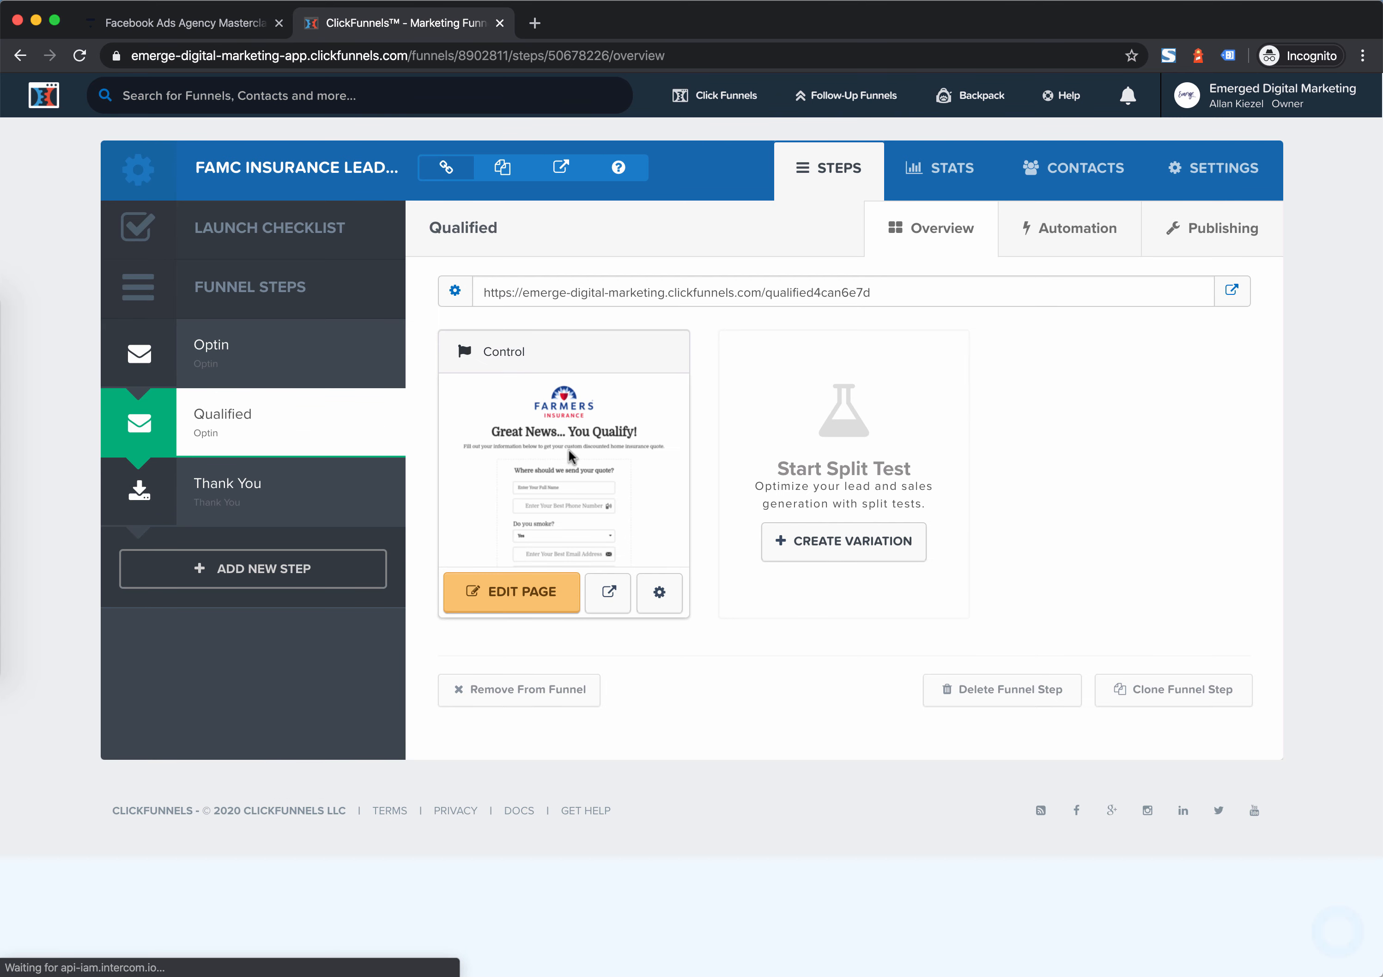
pyautogui.click(1099, 229)
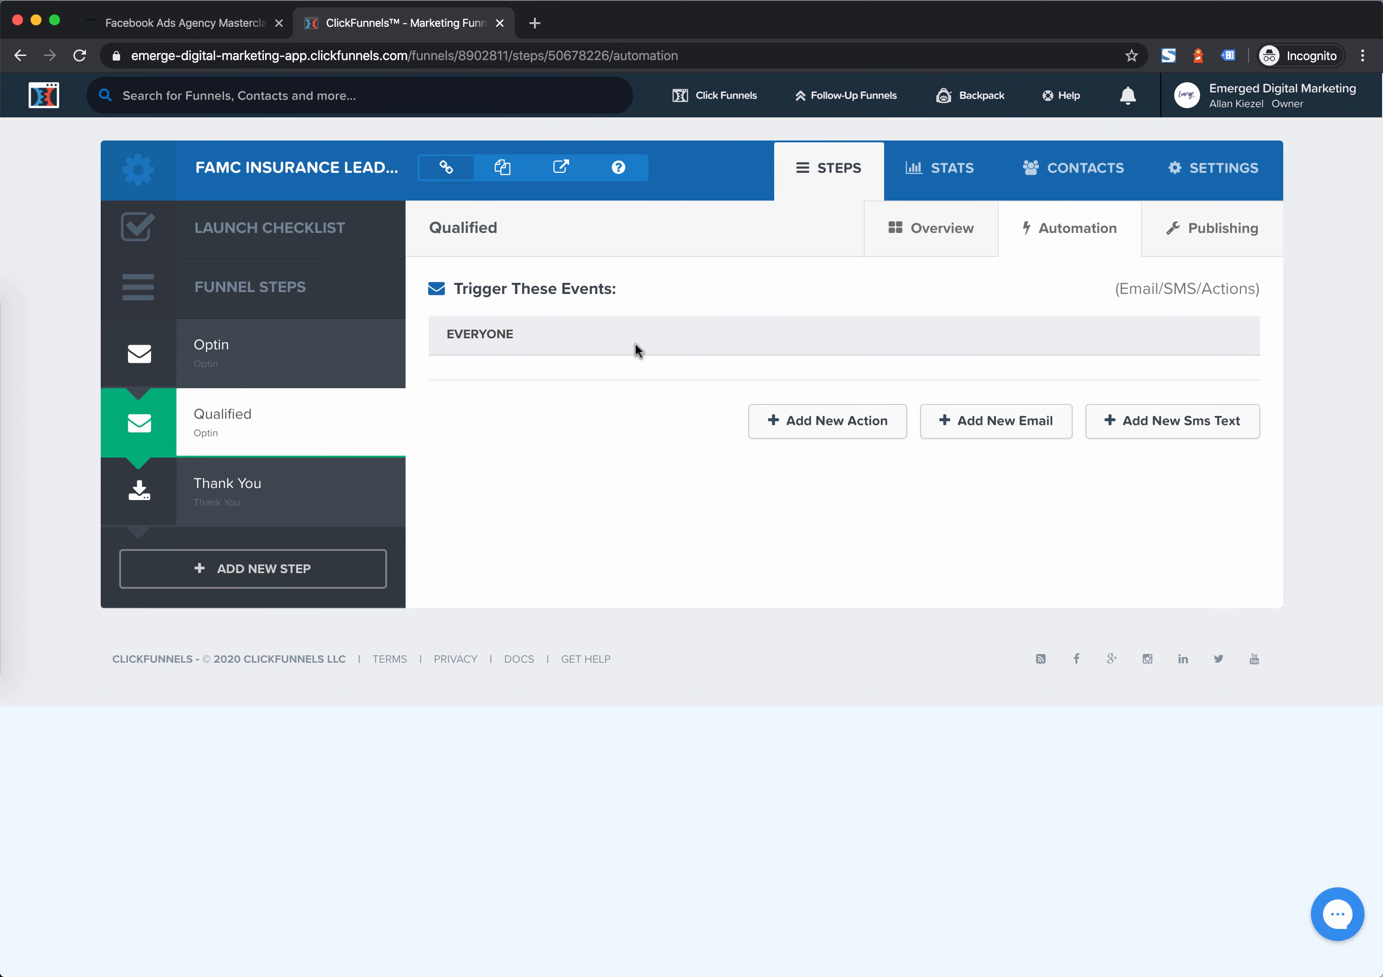
# Start a new funnel action on the Qualified step named "Submitted Quote Form - Email Notification" with the condition everyone
pyautogui.click(873, 431)
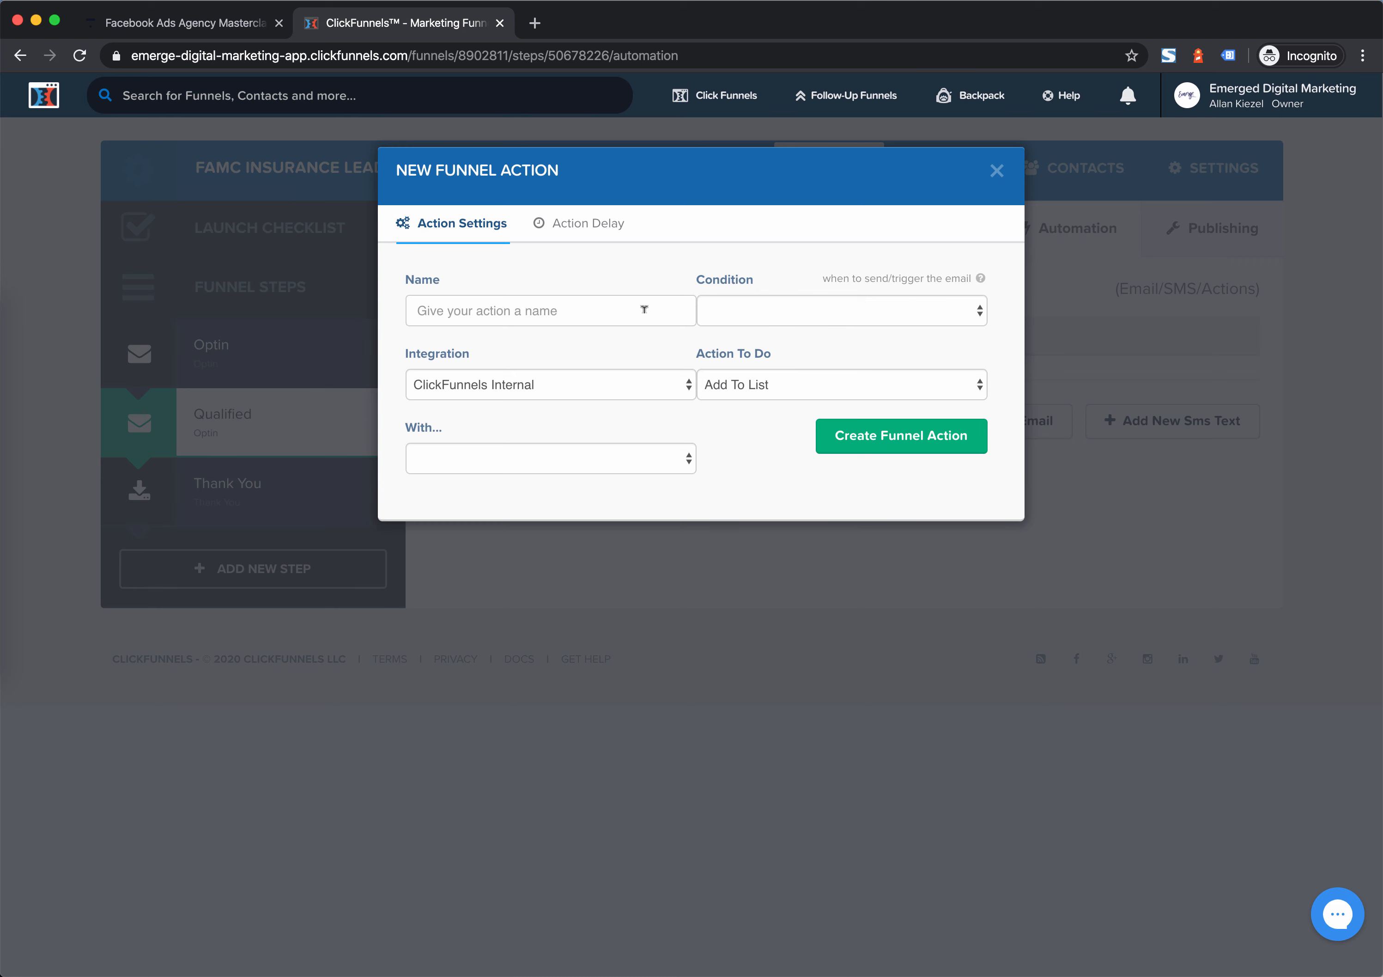
pyautogui.click(621, 310)
pyautogui.click(562, 353)
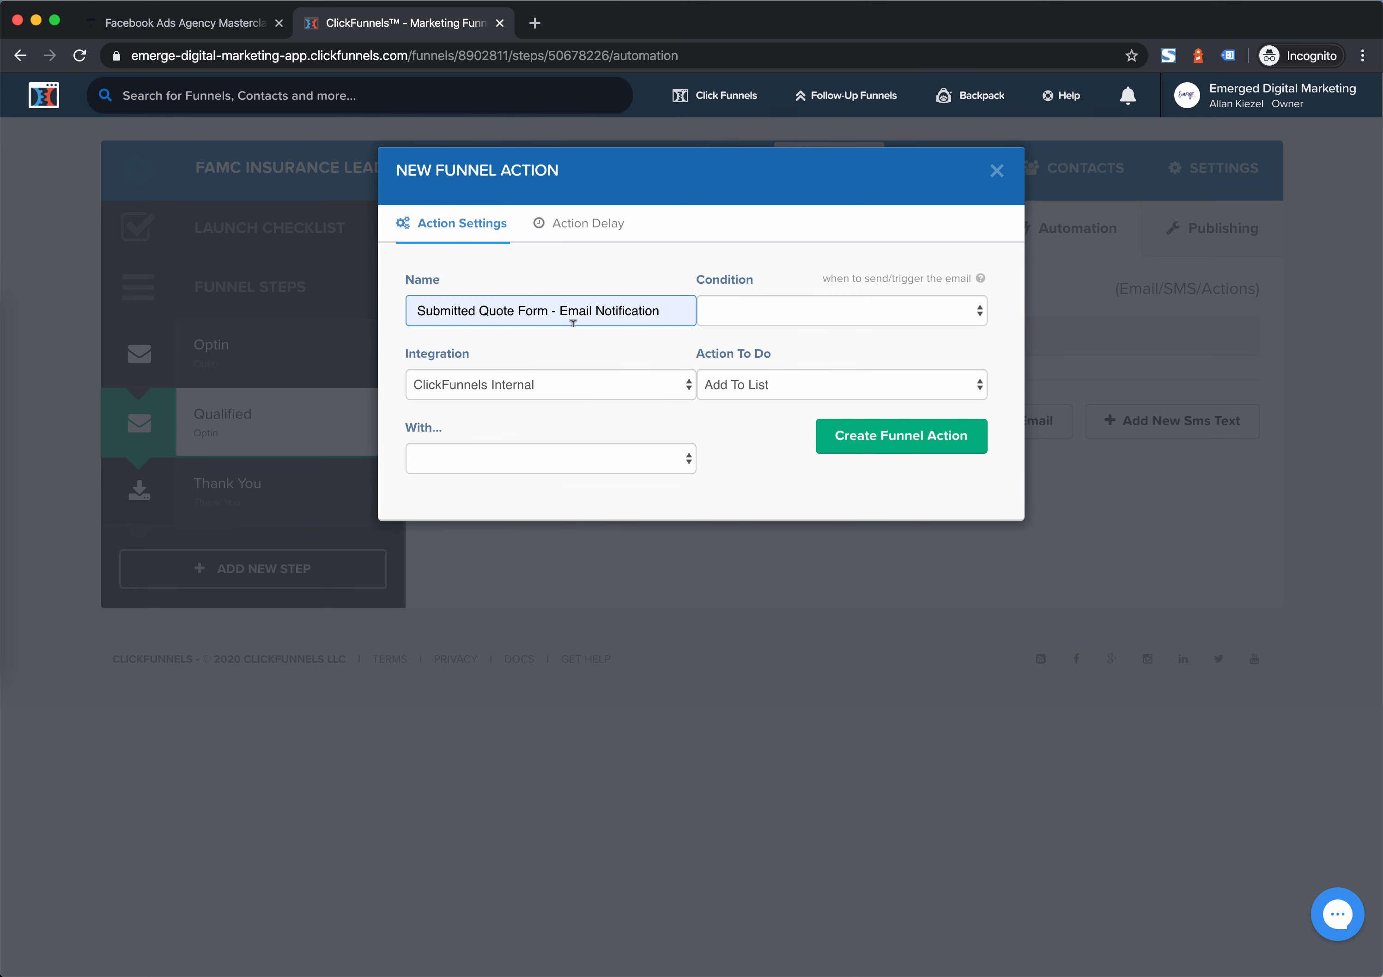
pyautogui.click(775, 318)
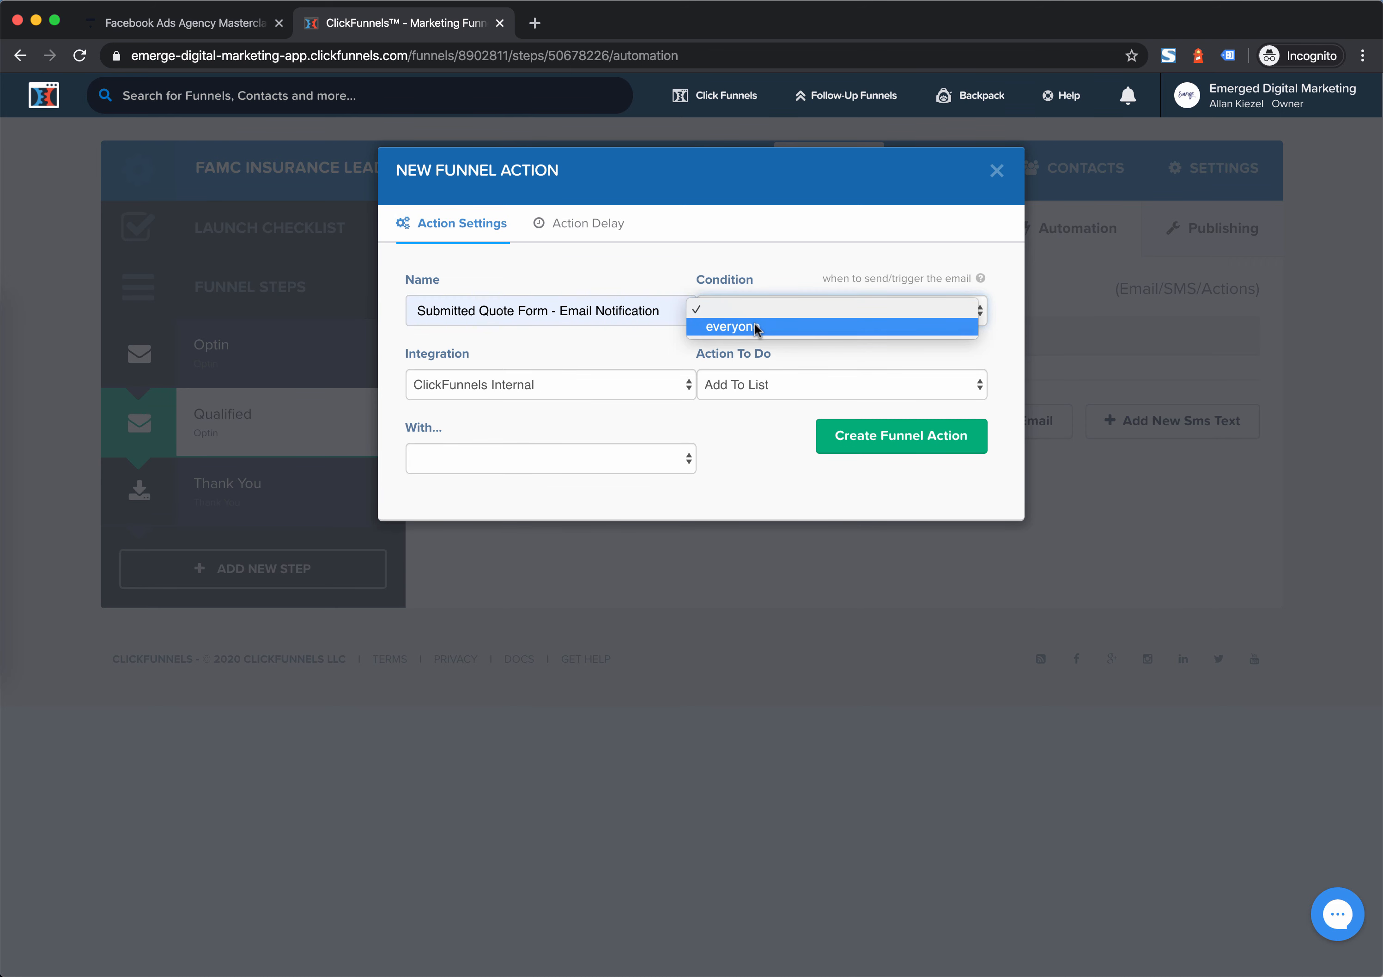
pyautogui.click(756, 330)
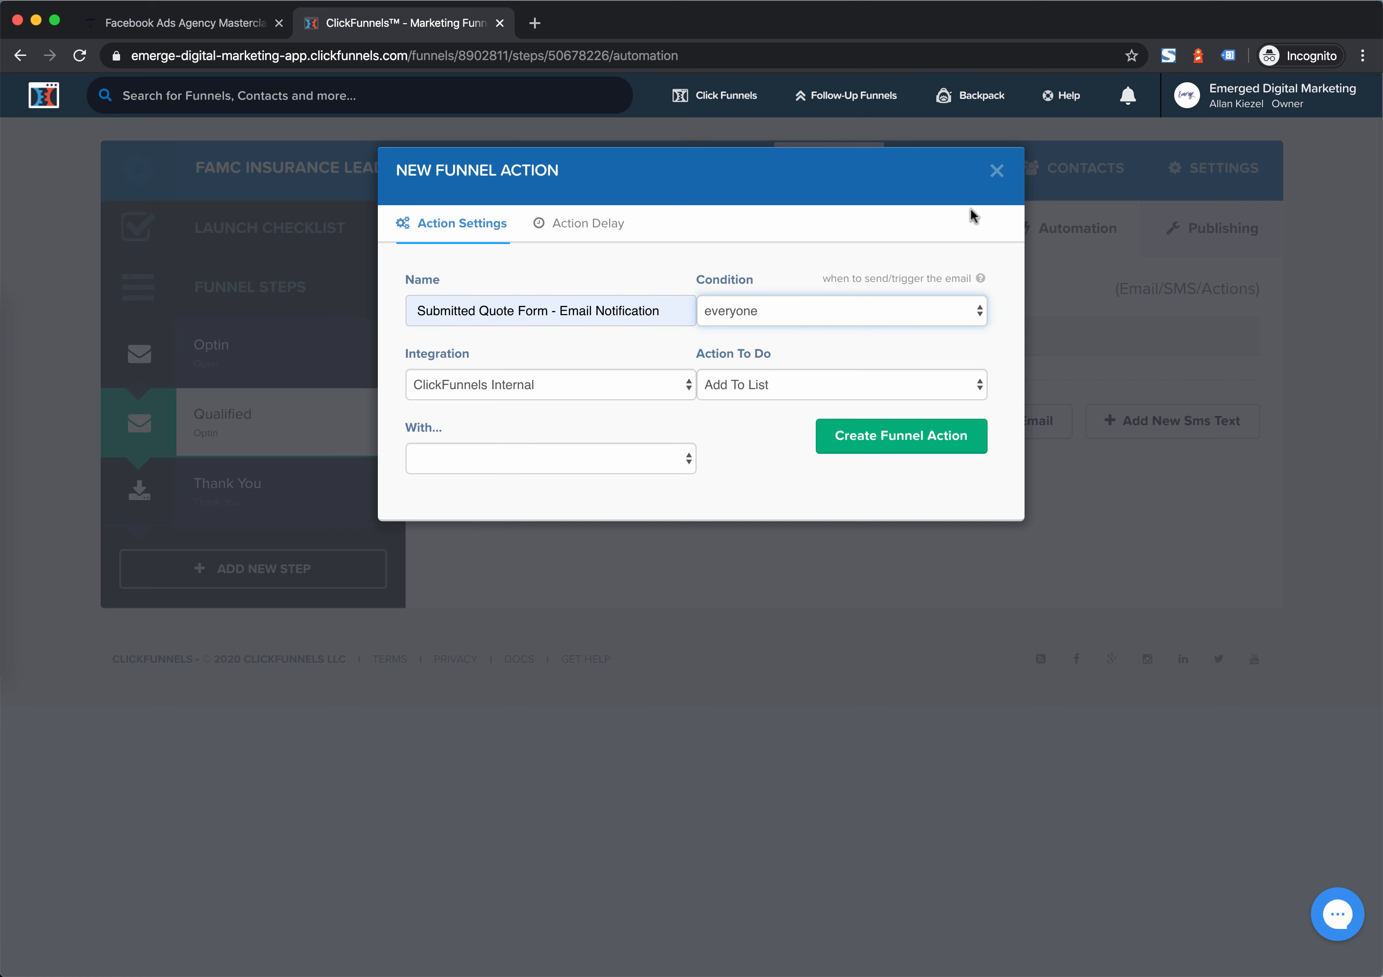
# Examine the new funnel action's delay settings and its available integrations
pyautogui.click(568, 231)
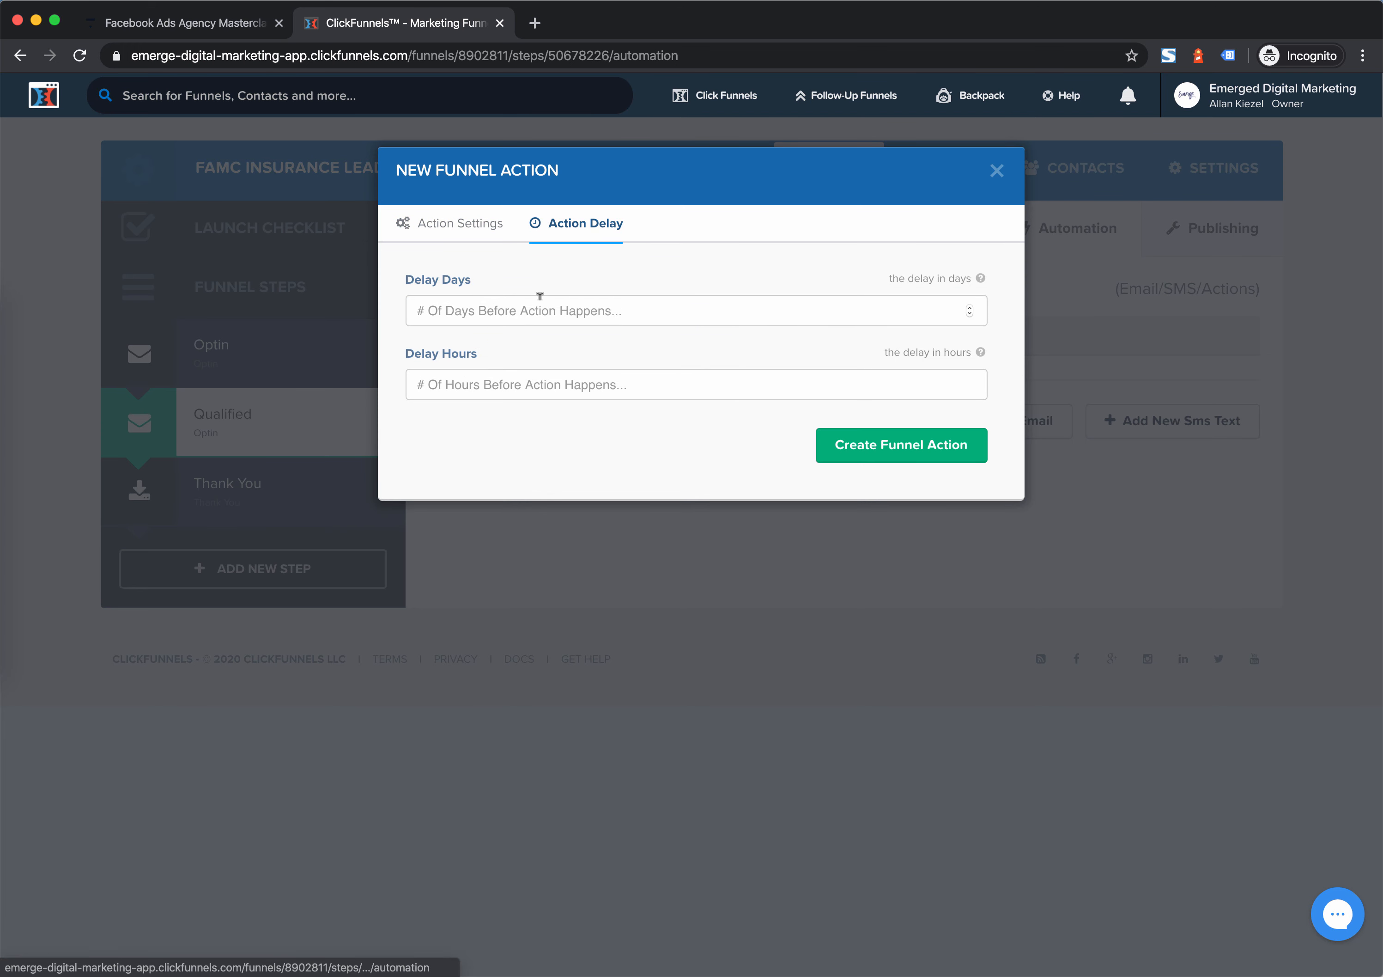
pyautogui.click(463, 230)
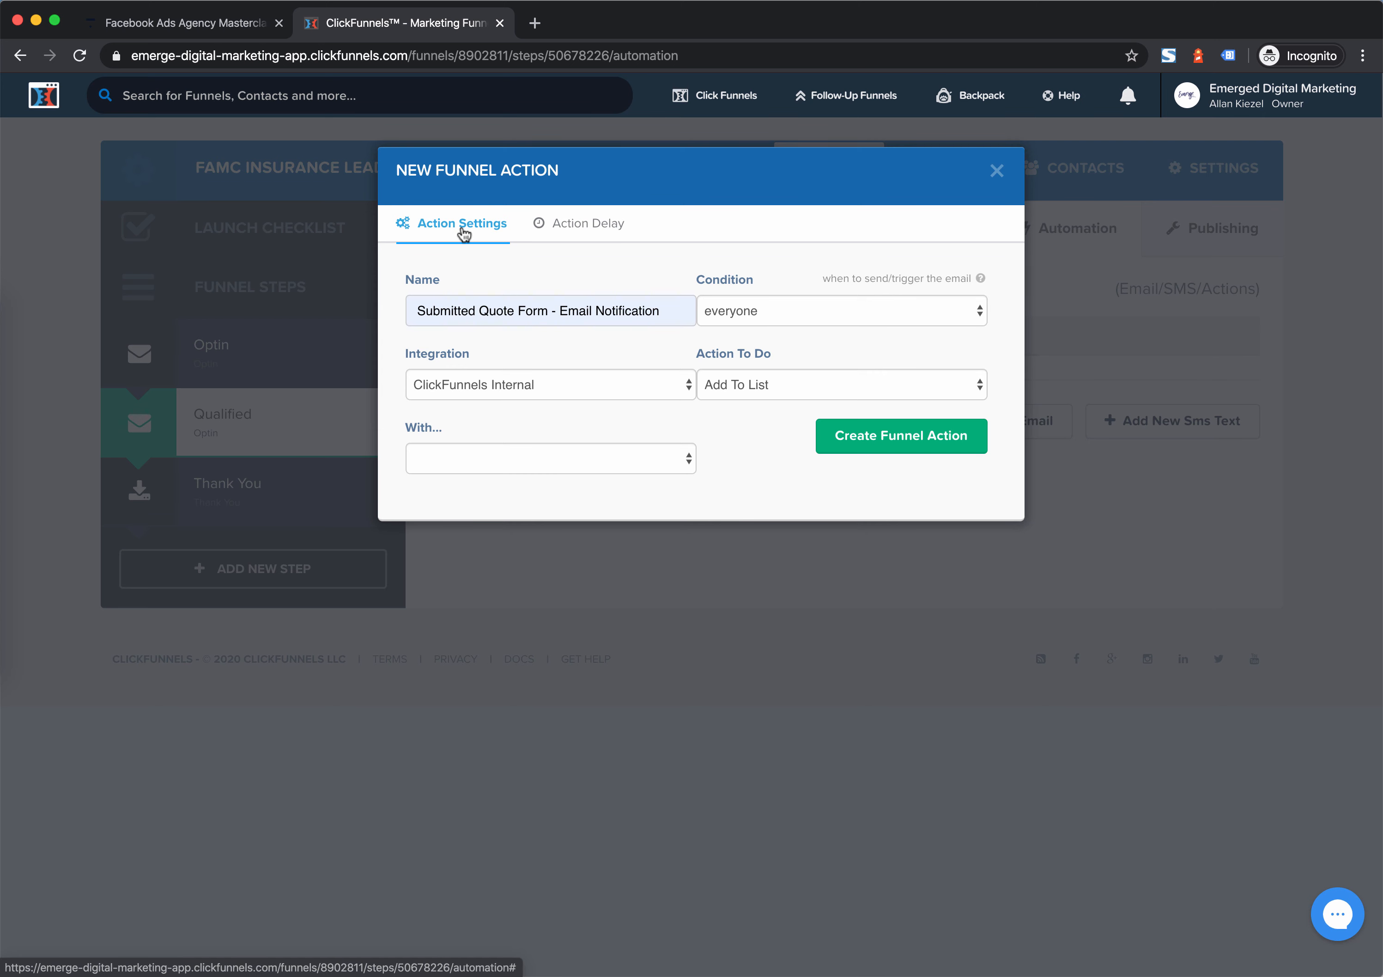
pyautogui.click(576, 374)
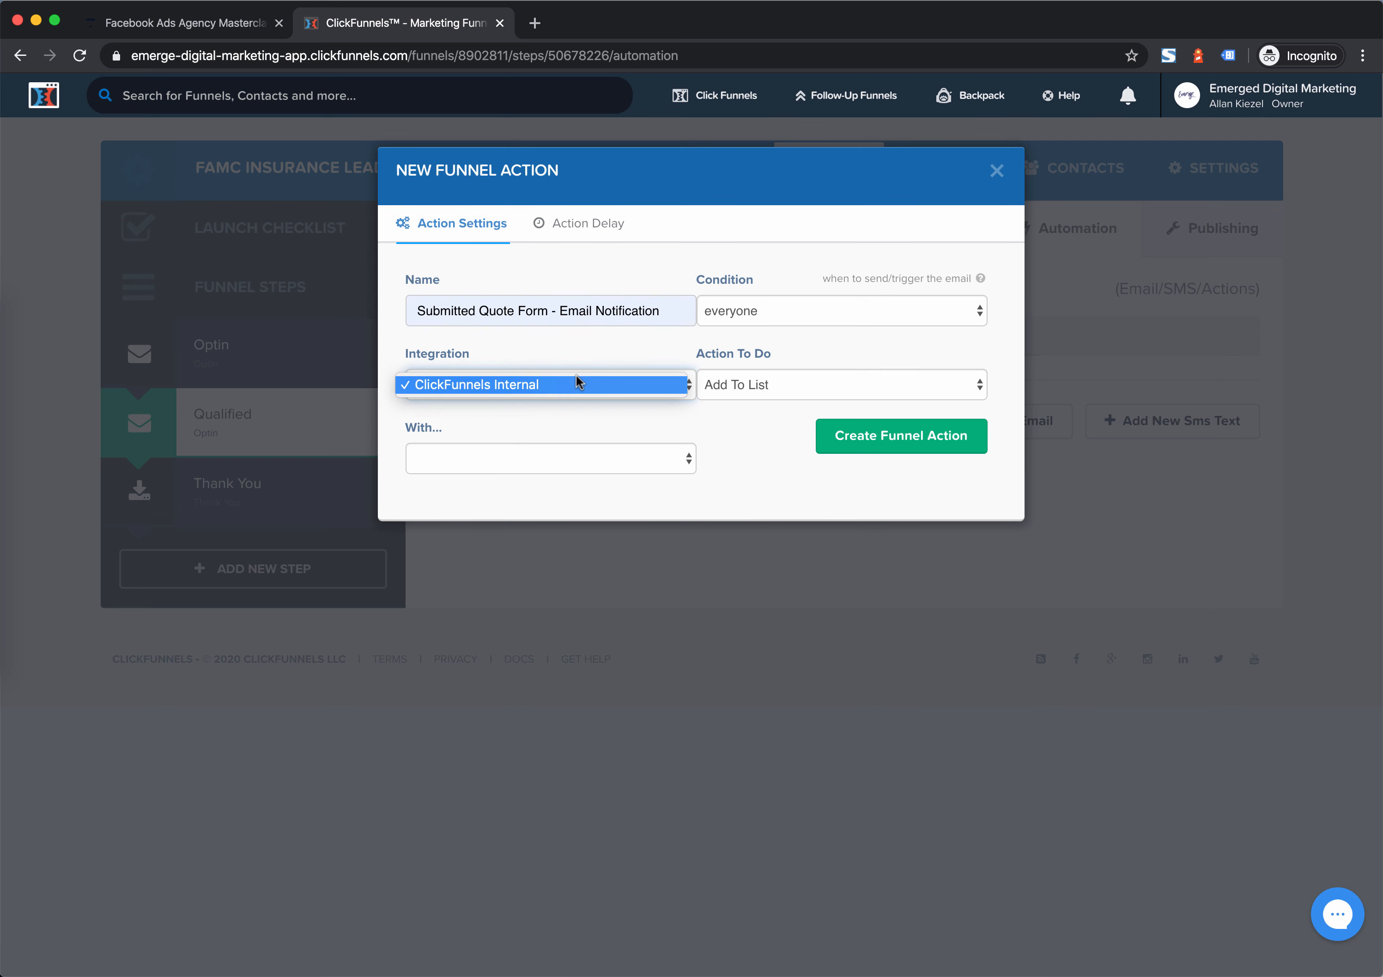
pyautogui.click(505, 349)
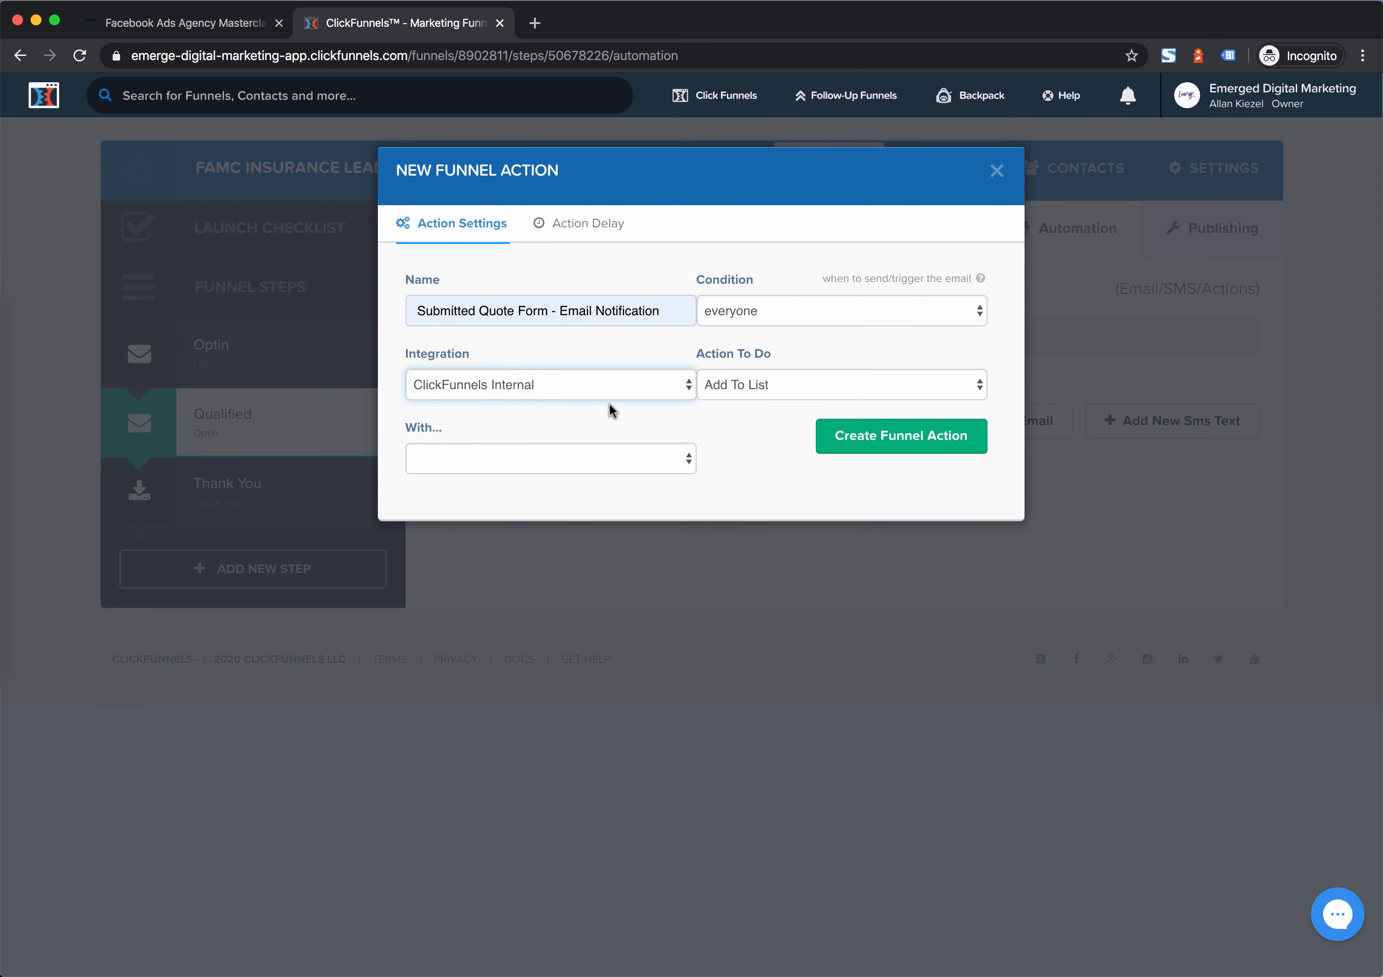
# Set the action to do to Email Notification, fill in the email to notify, and create the funnel action
pyautogui.click(746, 387)
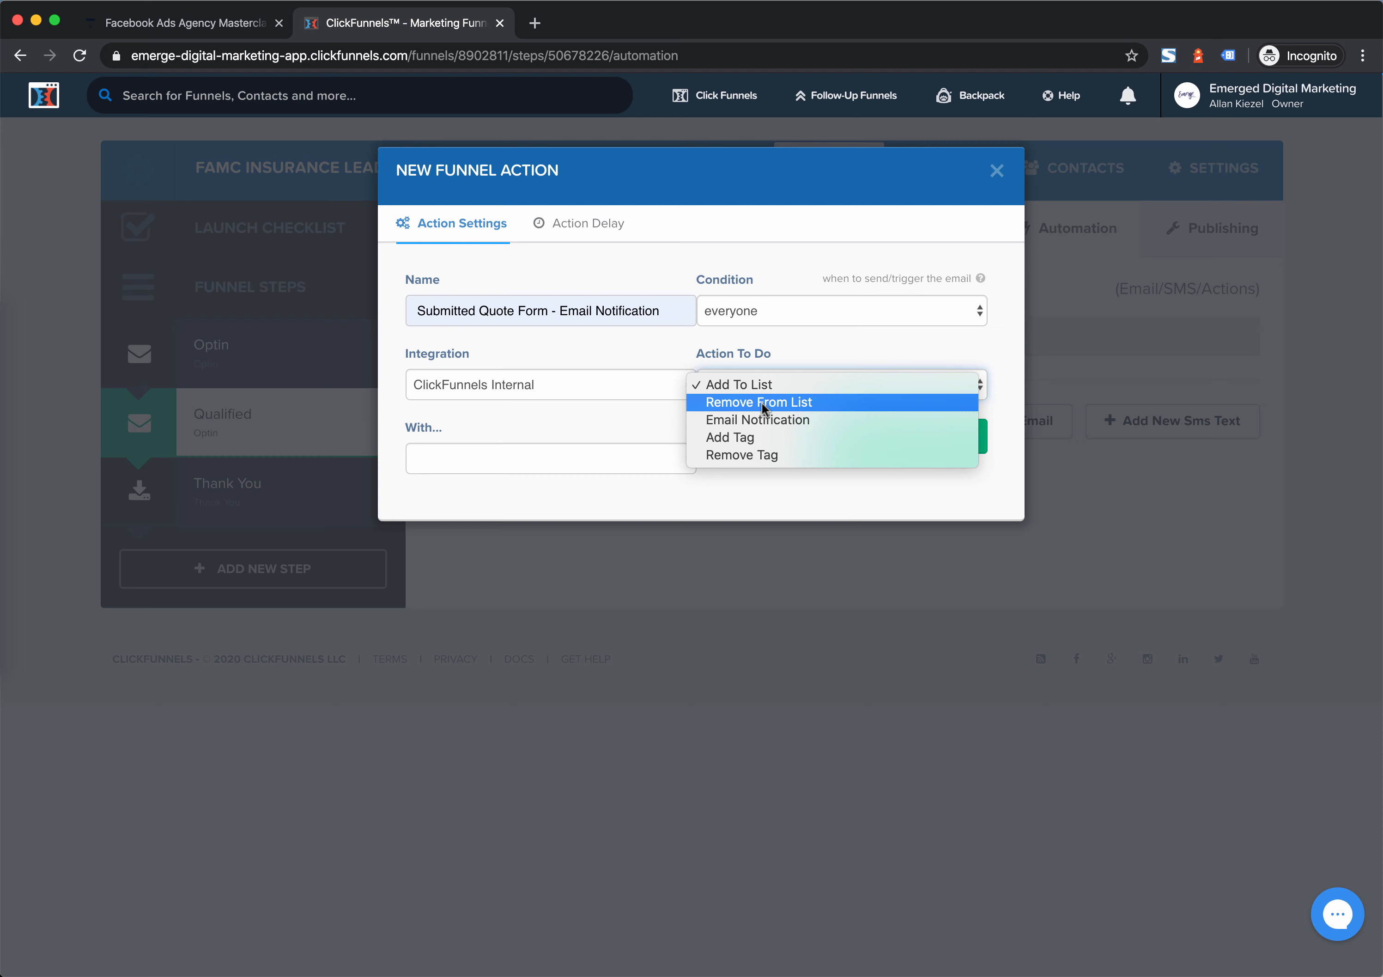
pyautogui.click(761, 416)
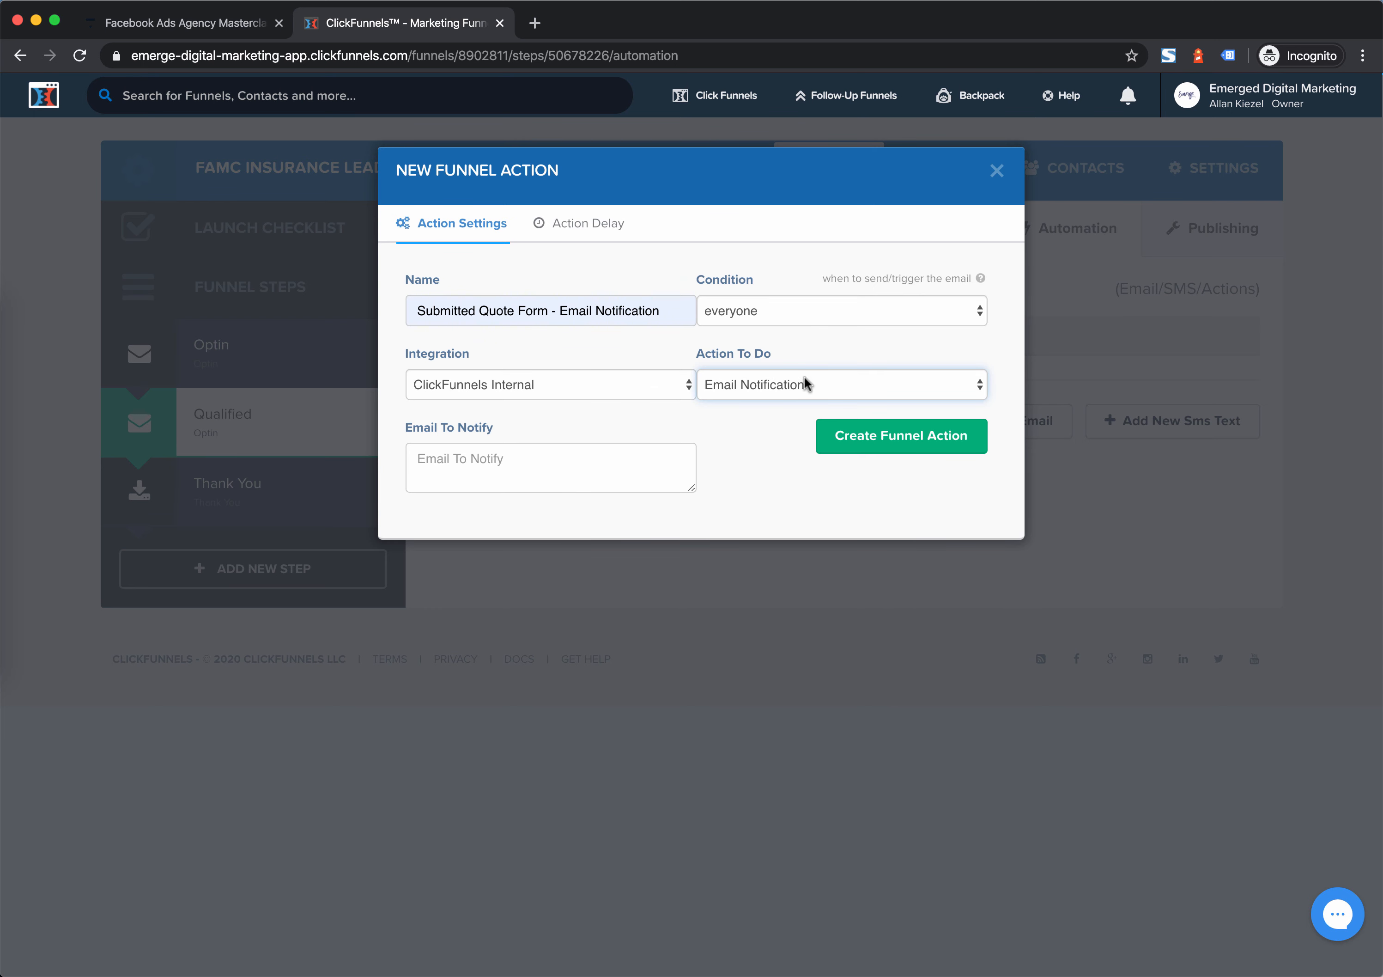
pyautogui.click(463, 452)
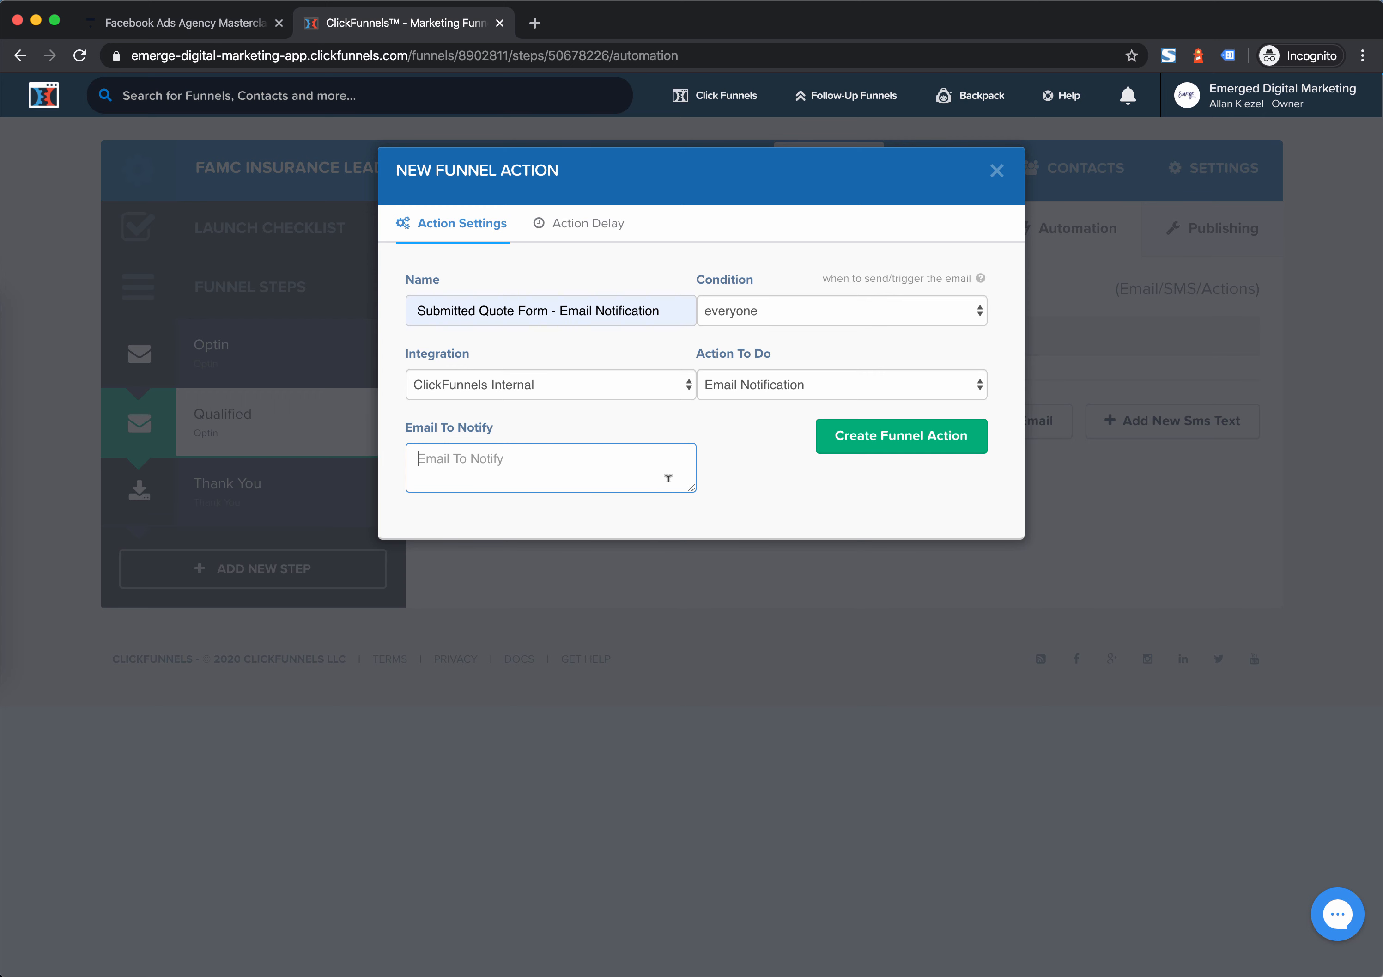
pyautogui.write('hsdfsdh')
pyautogui.click(884, 440)
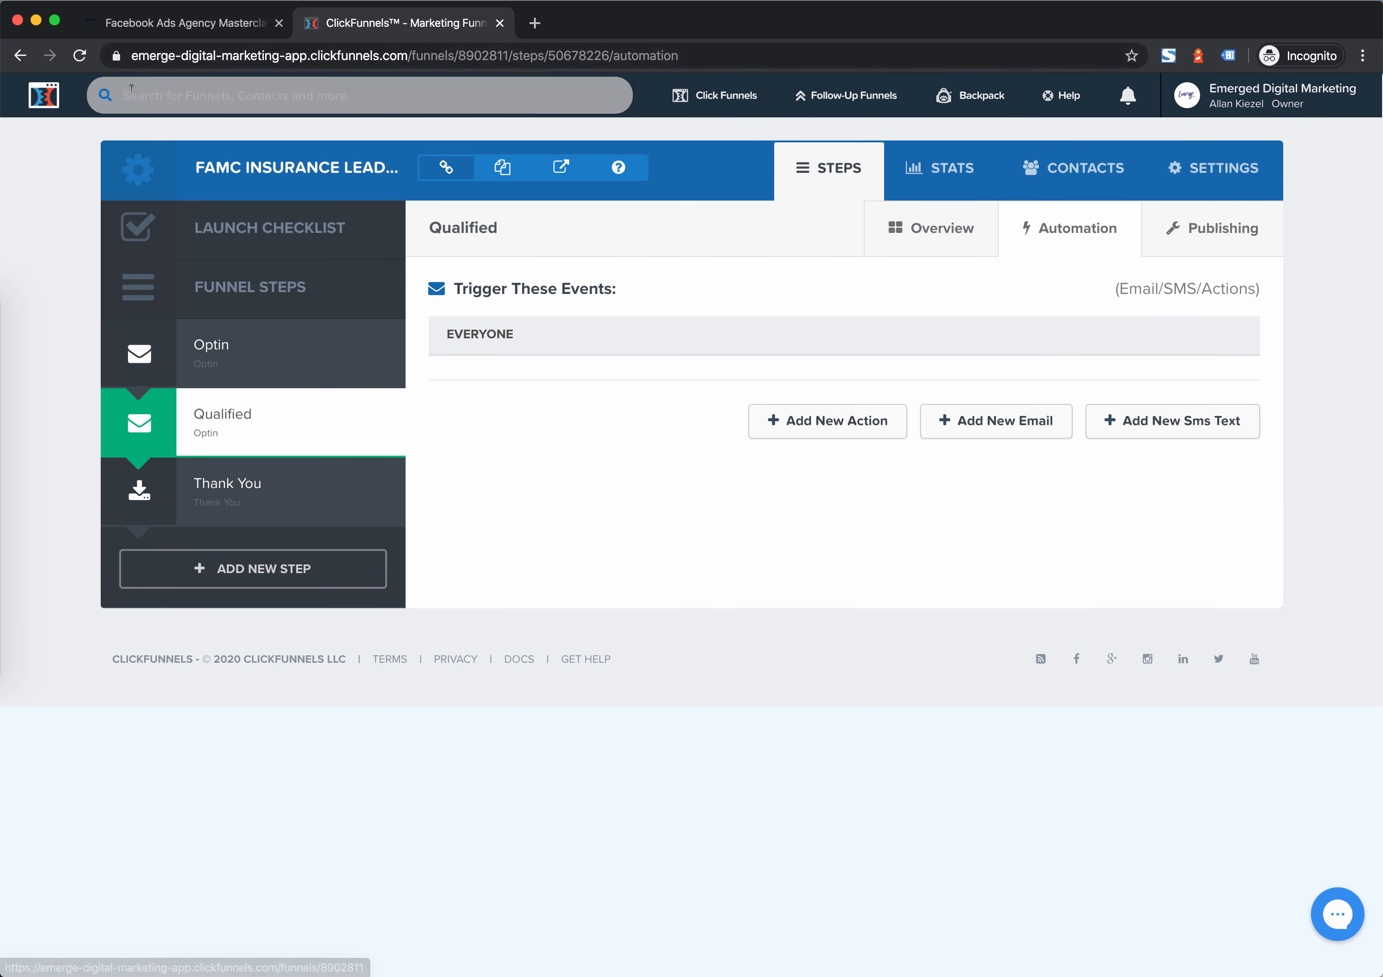
pyautogui.click(80, 55)
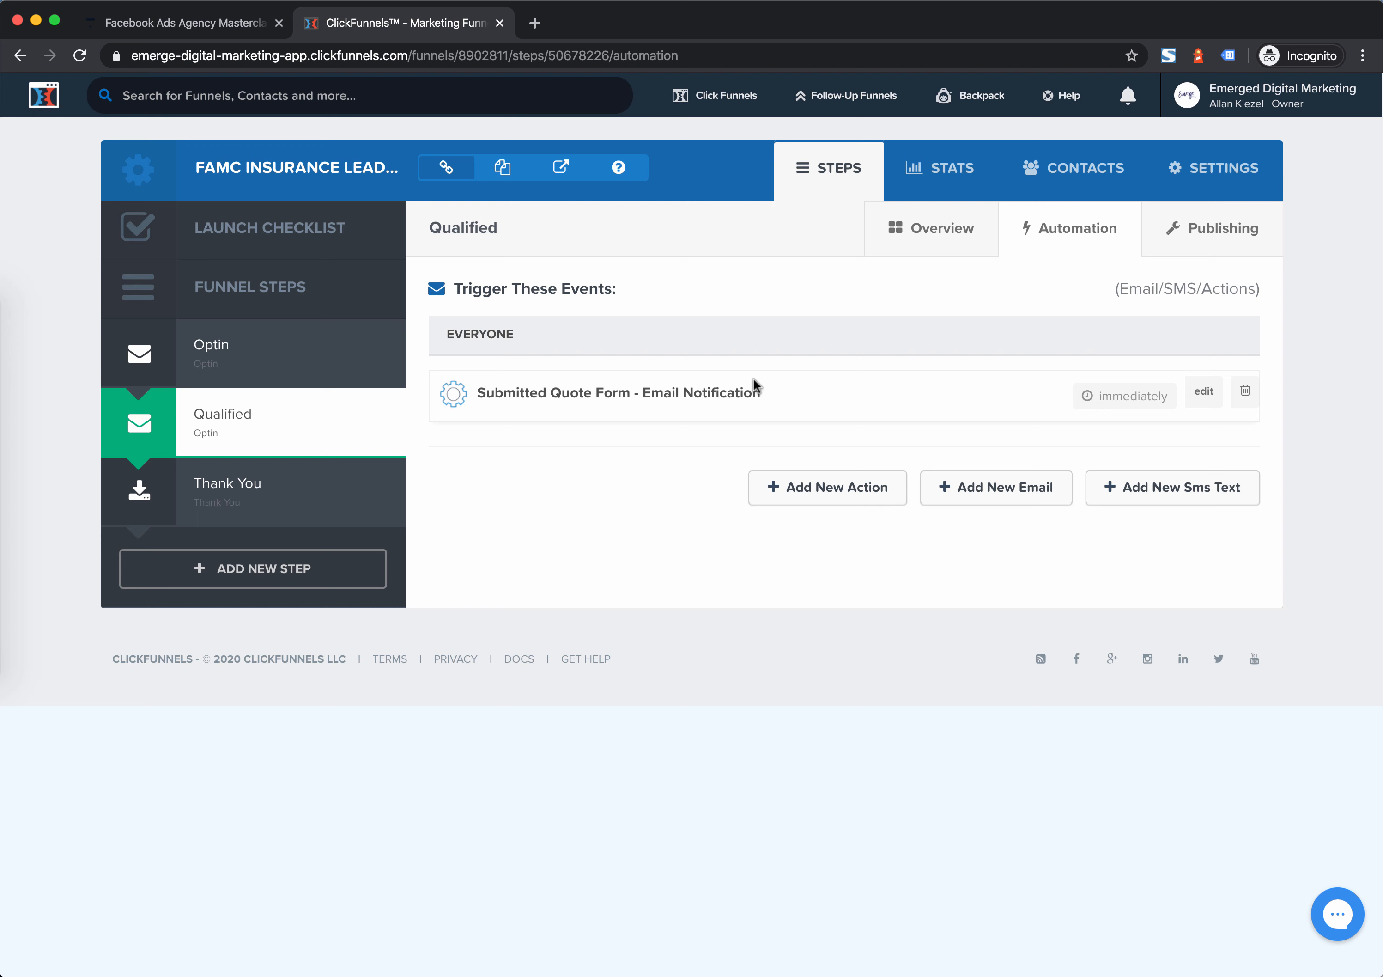
pyautogui.click(987, 497)
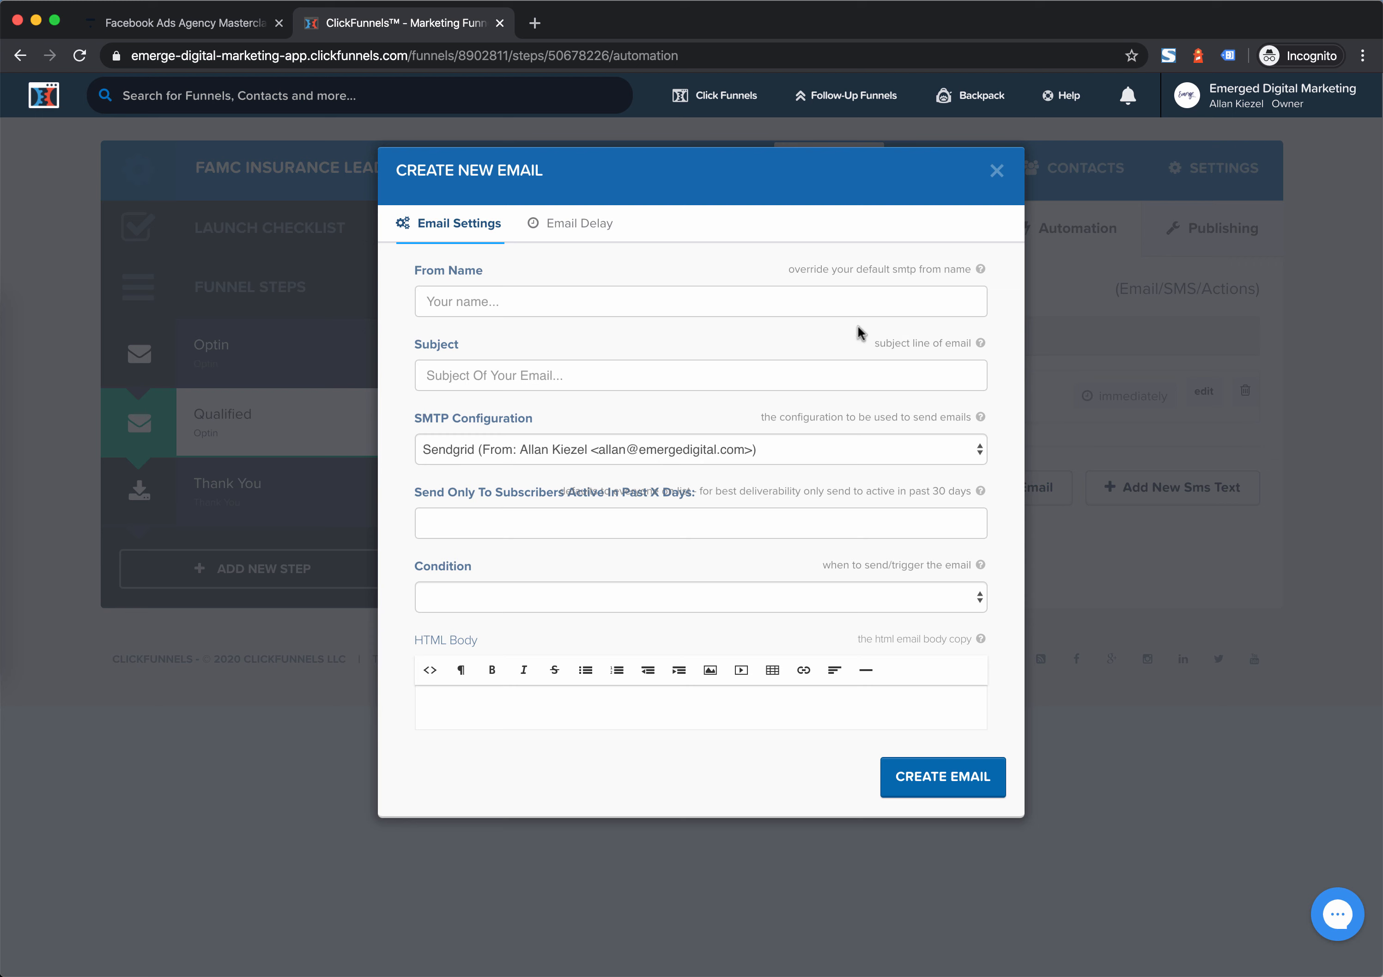
pyautogui.click(498, 298)
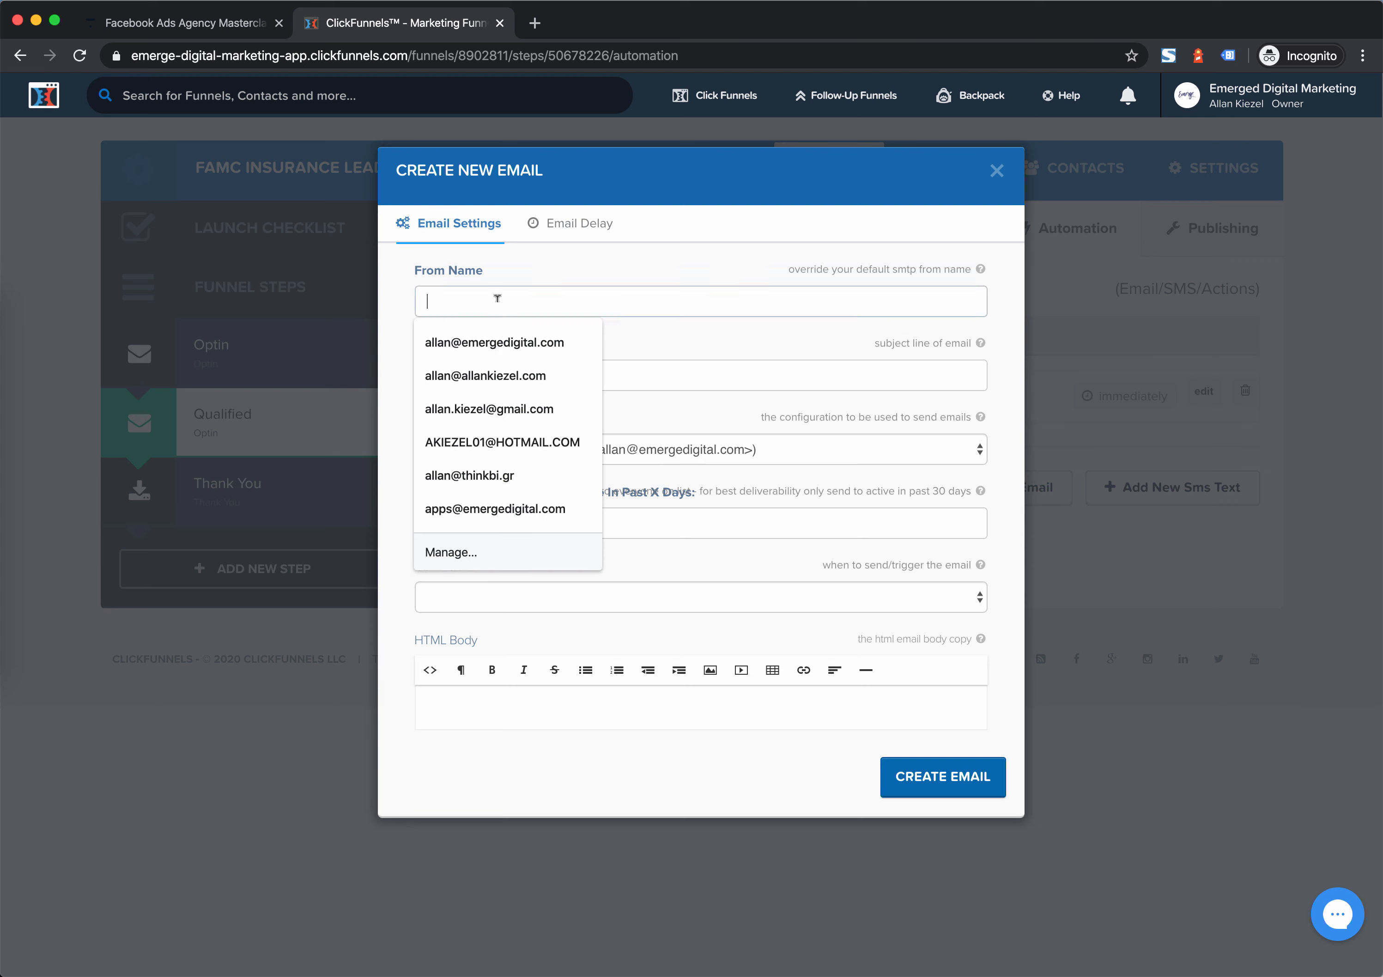
pyautogui.click(638, 366)
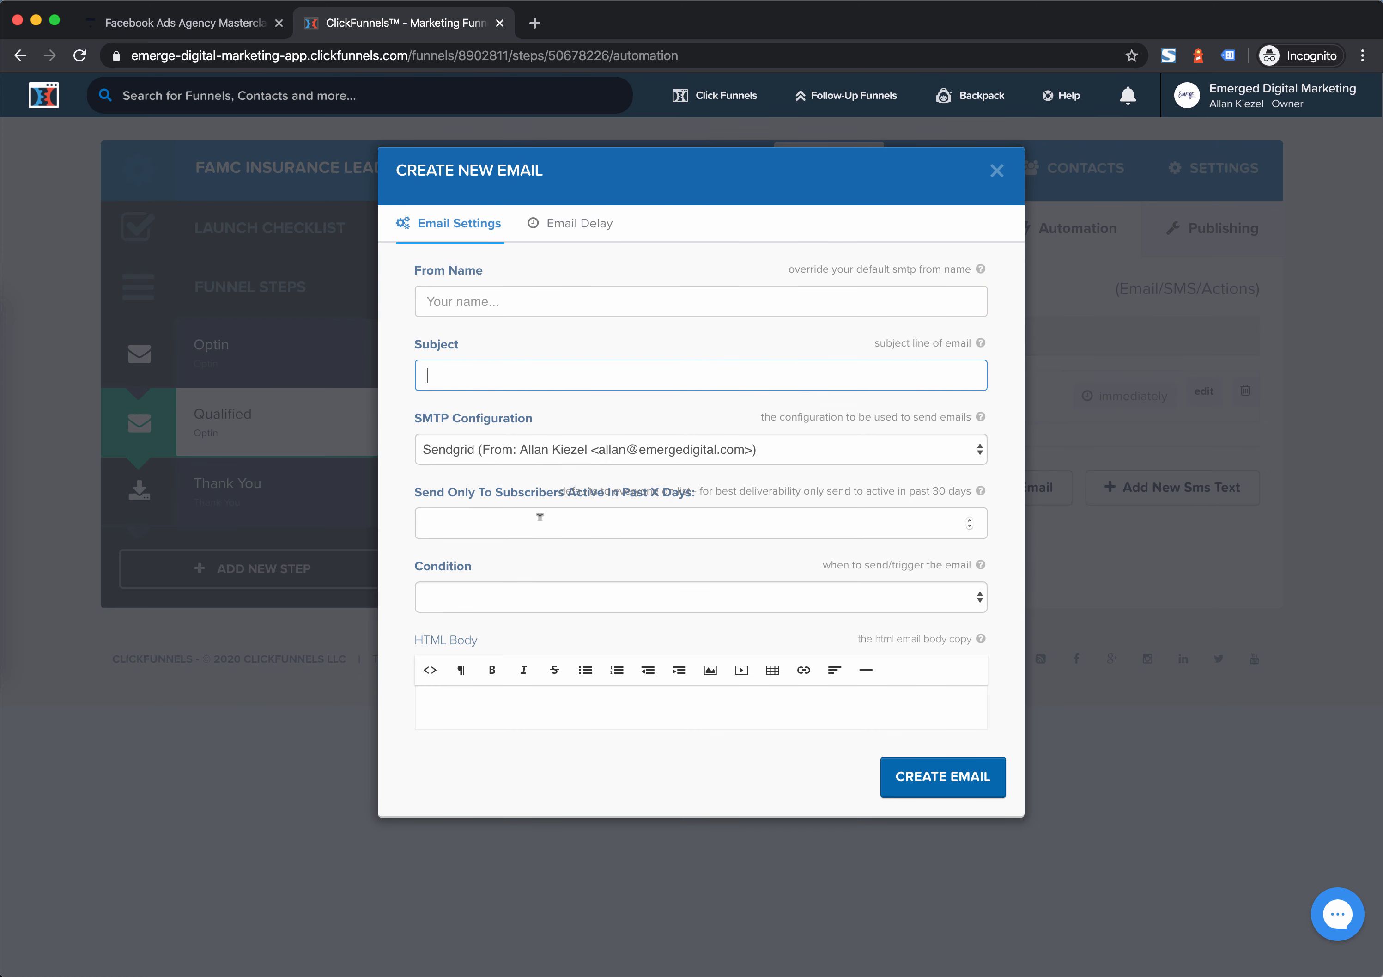
pyautogui.click(480, 596)
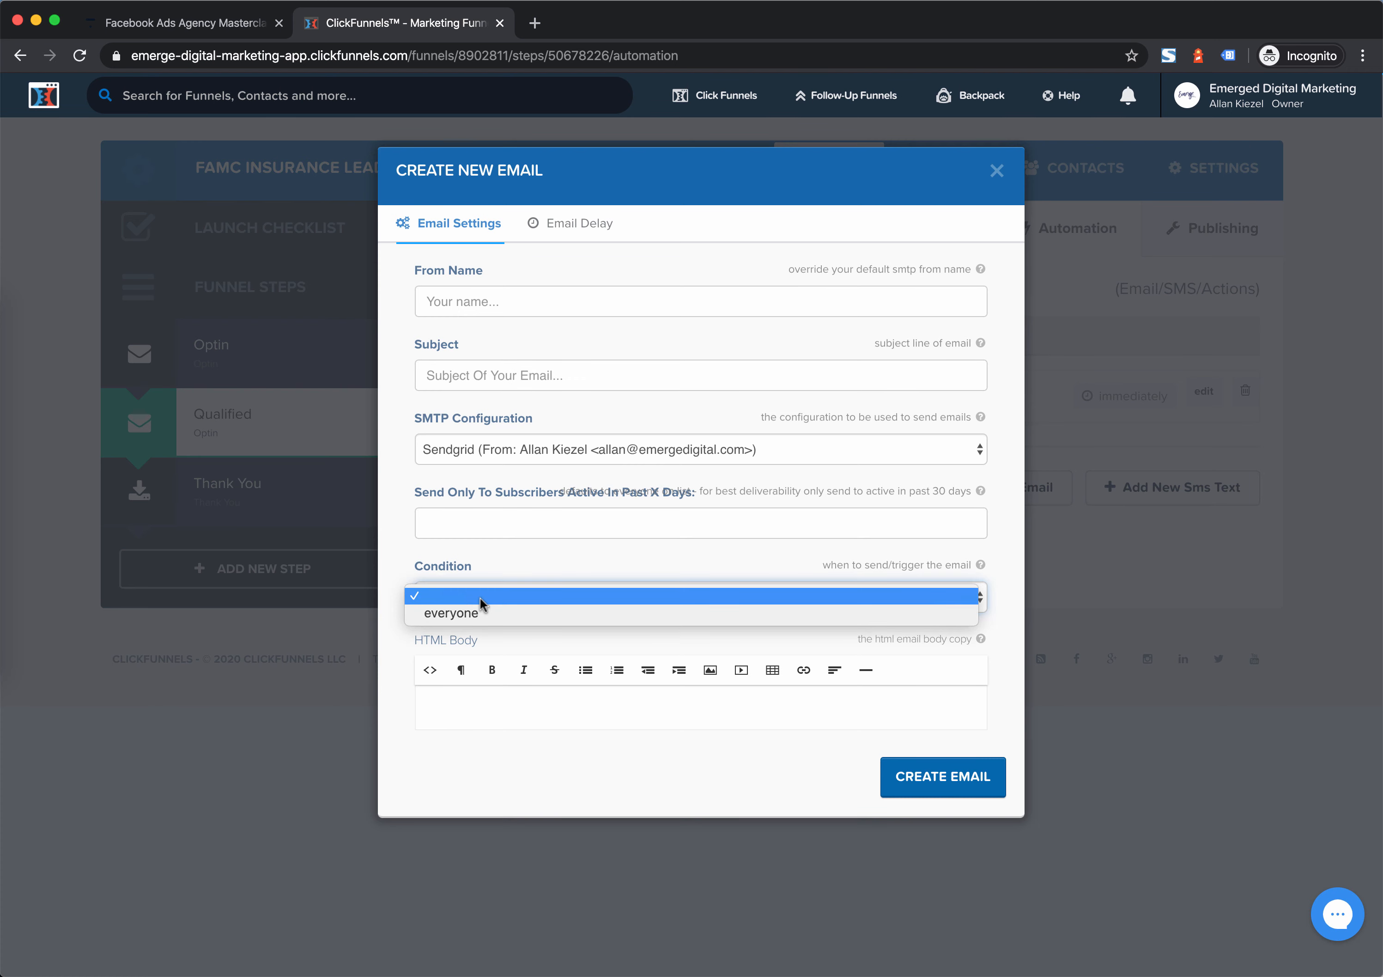
pyautogui.click(473, 604)
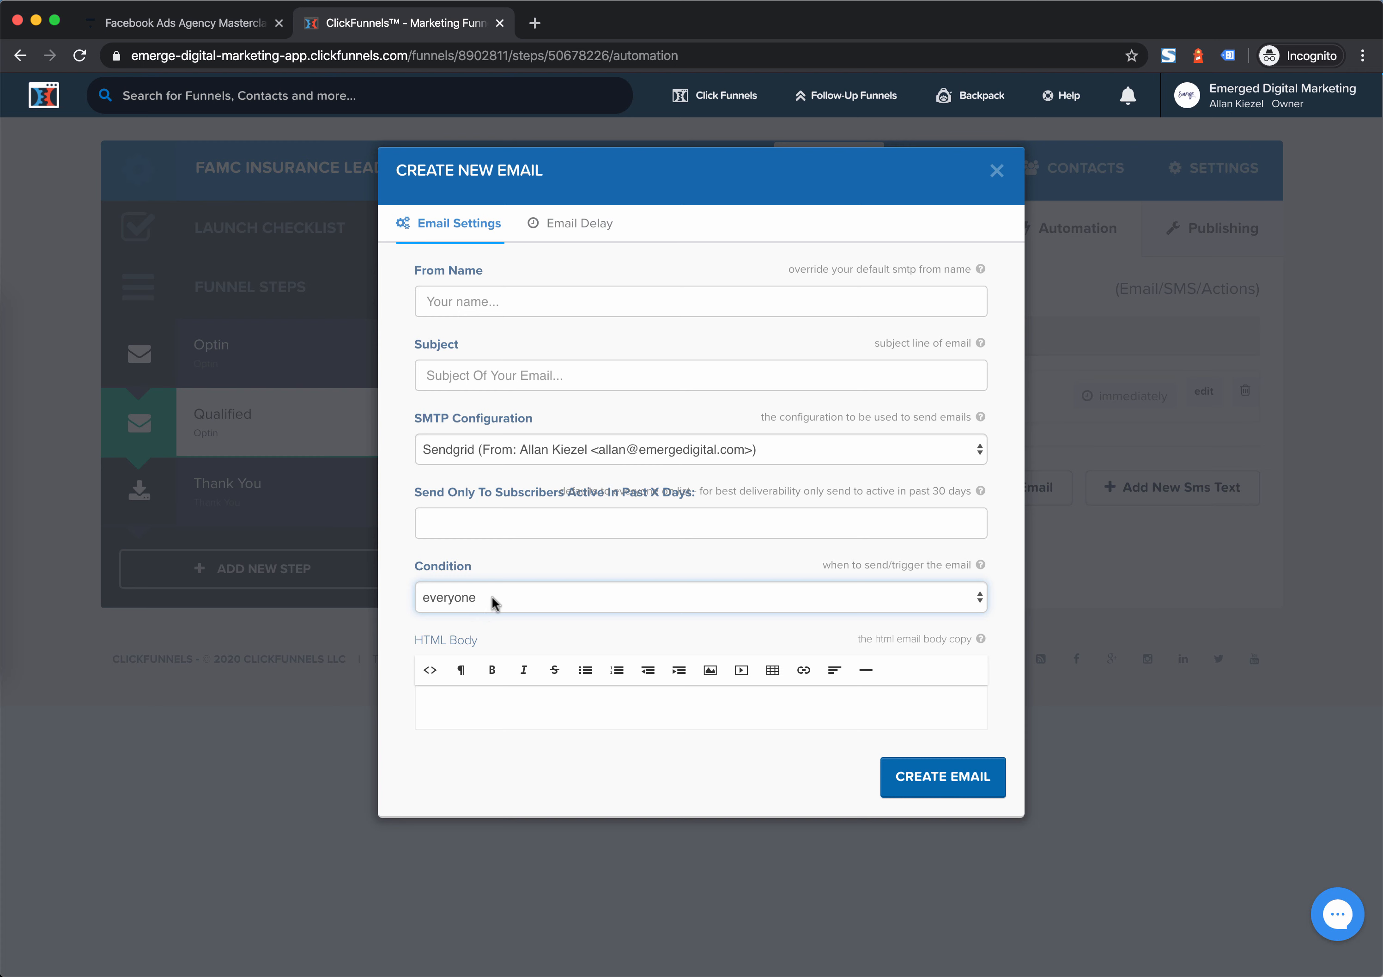
pyautogui.click(452, 700)
pyautogui.write('g')
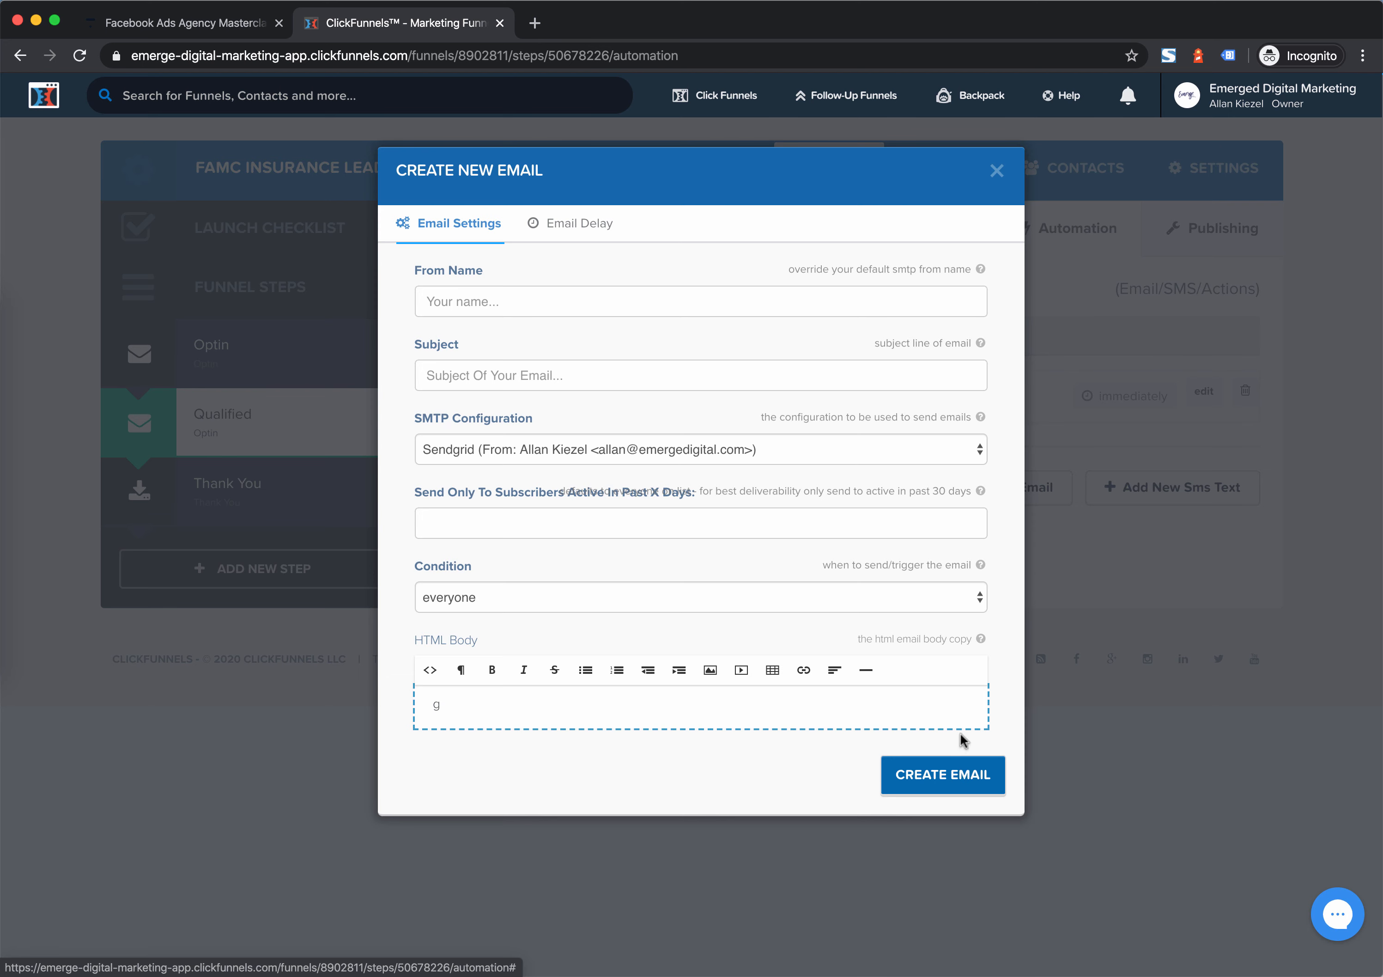
pyautogui.click(995, 171)
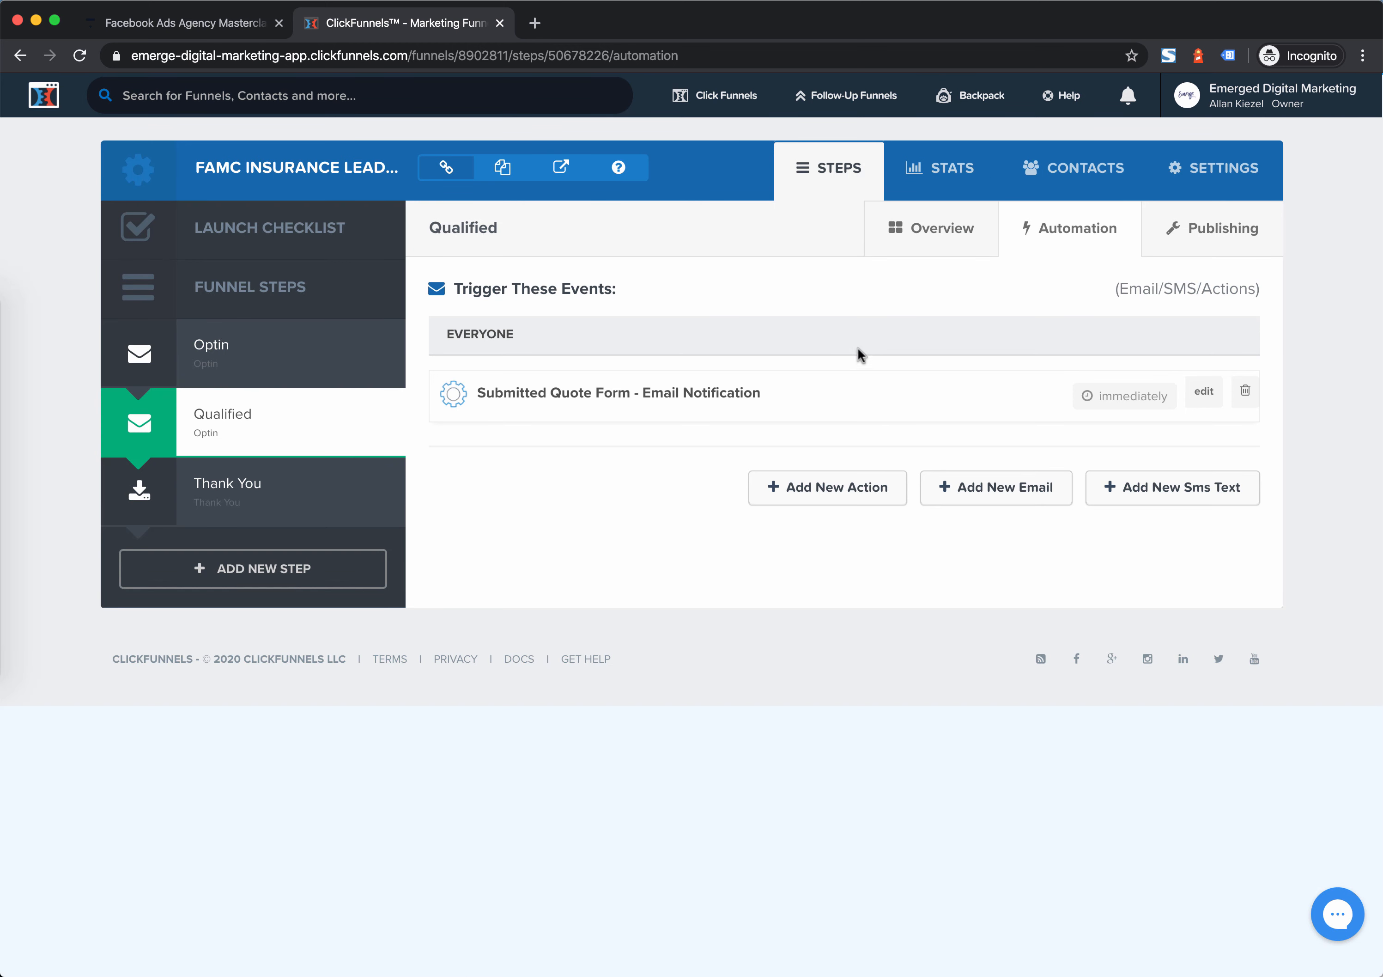